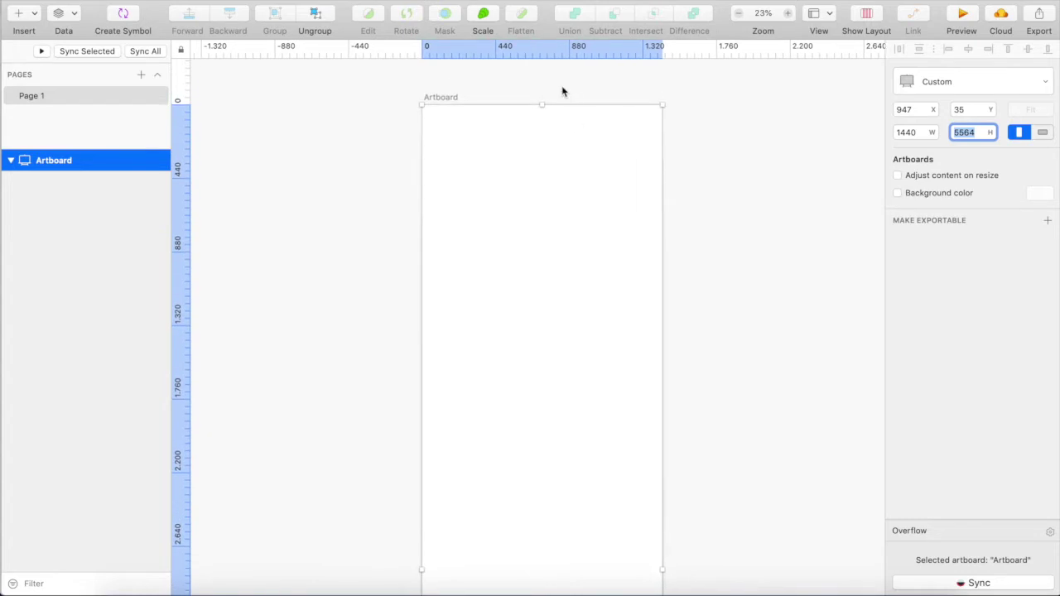
Show the artboard's column layout and set its total width to 1200 px with a 120 px offset
key(Escape)
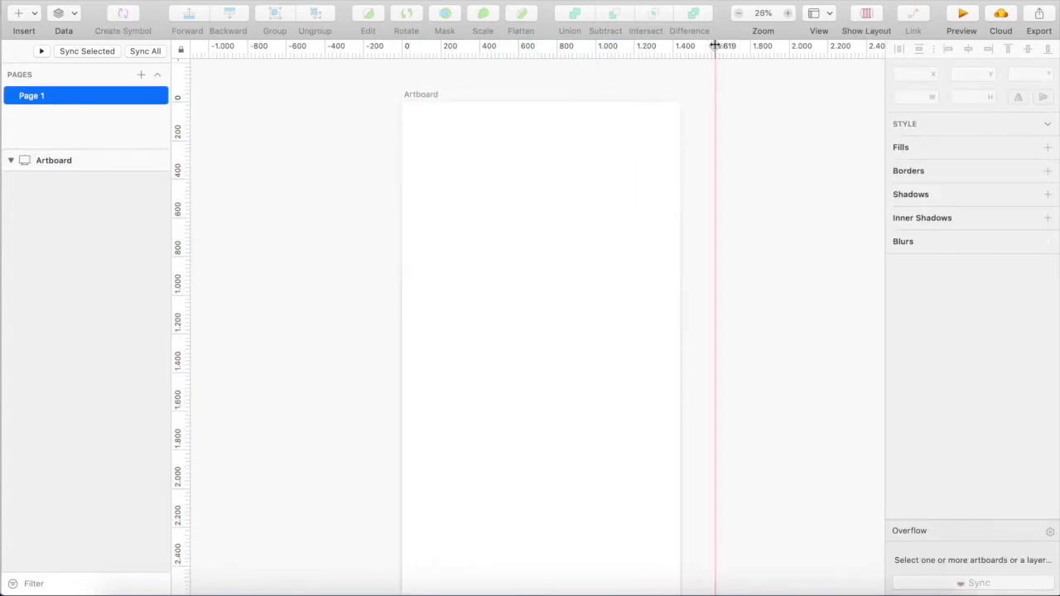
click(869, 20)
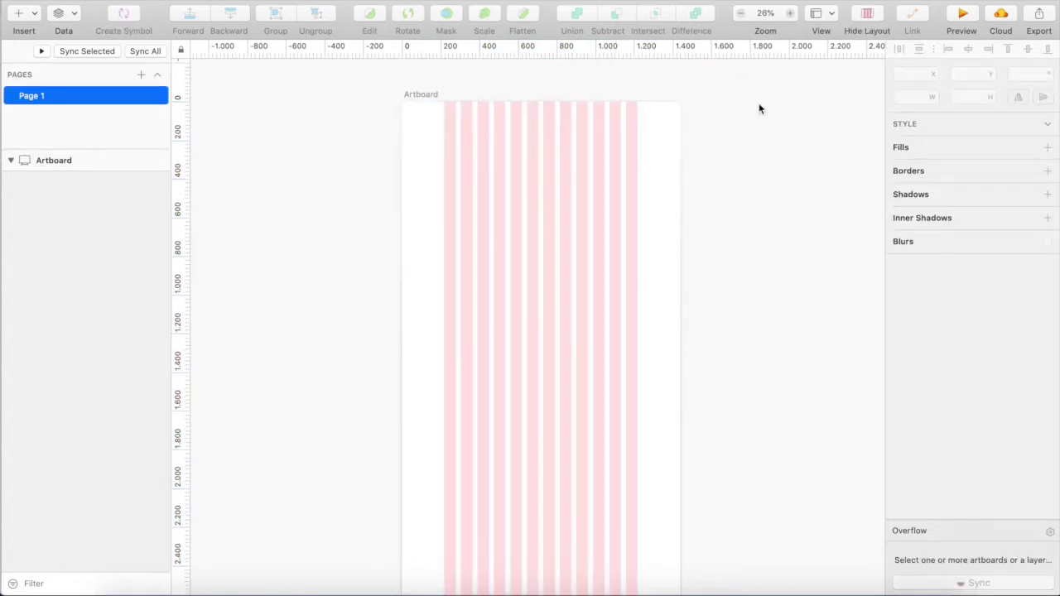
click(504, 125)
click(563, 0)
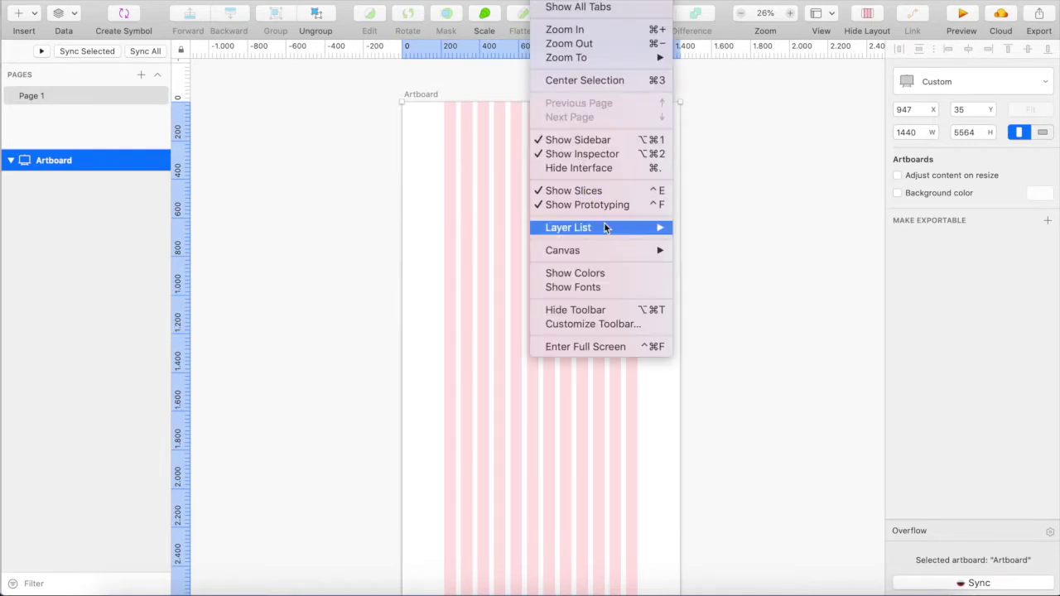
mouse_move(629, 246)
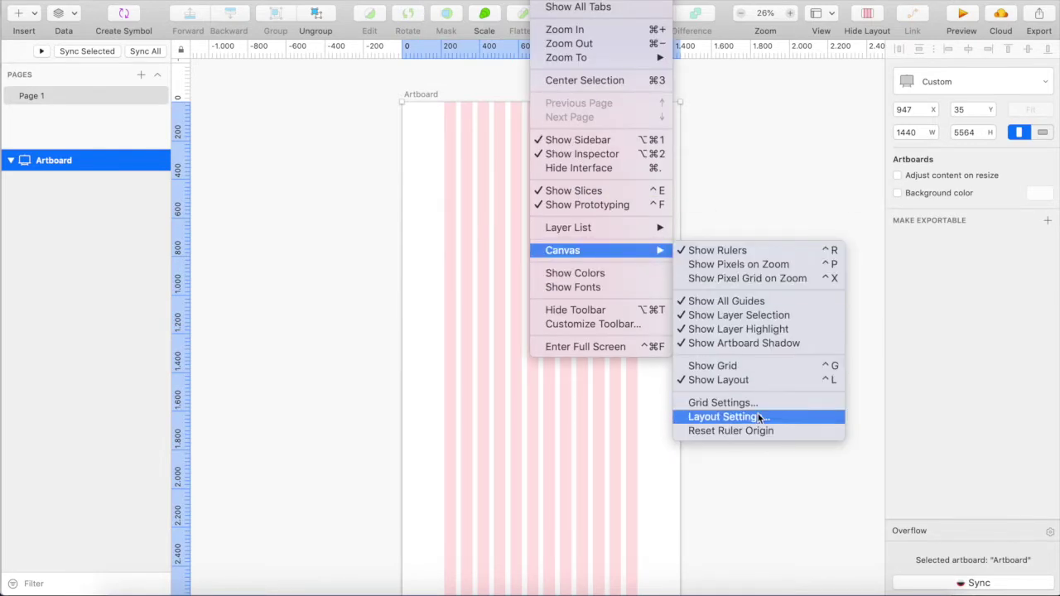
click(758, 417)
text(1200)
key(Tab)
text(1)
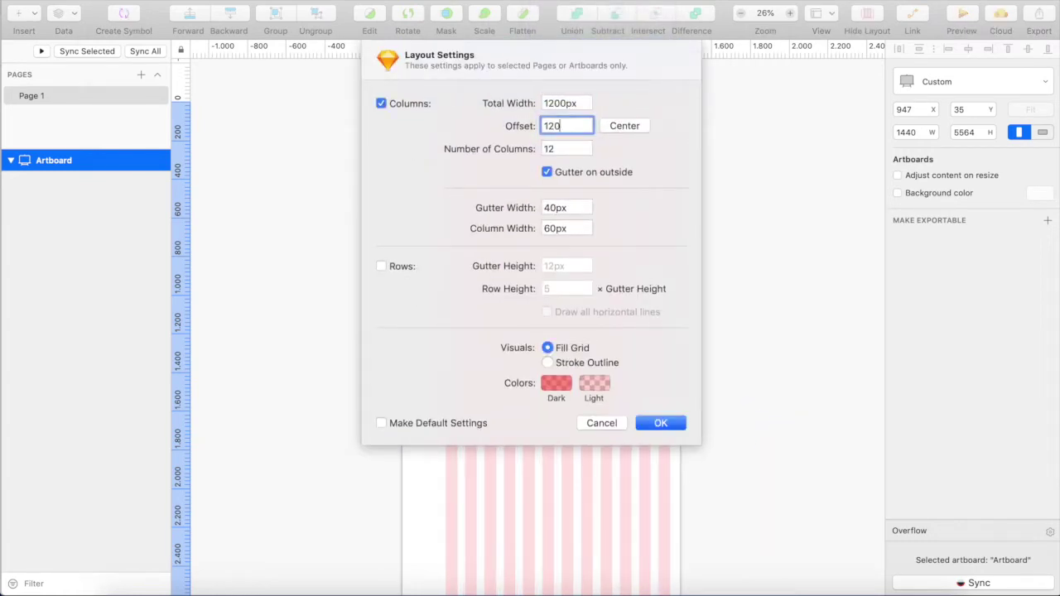
key(Tab)
key(Tab)
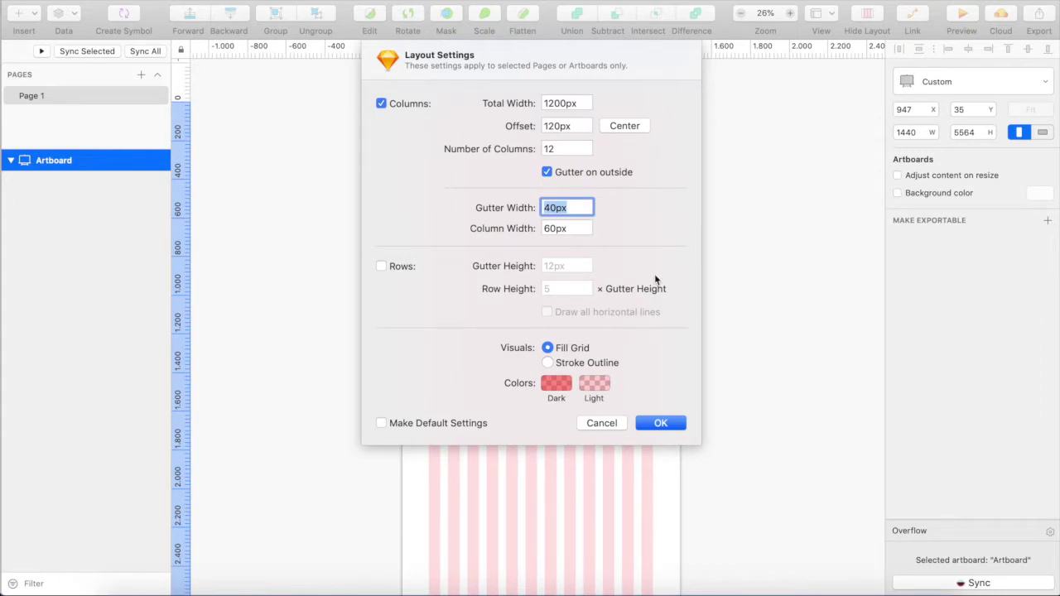
click(660, 423)
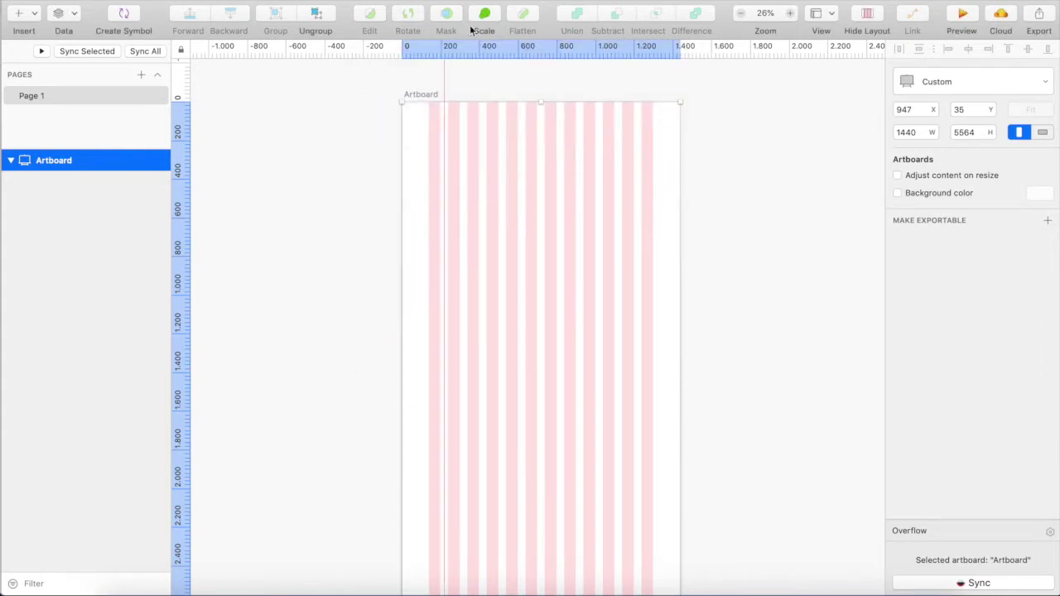
Set the gutter width of the artboard's column layout to 23 px
click(557, 1)
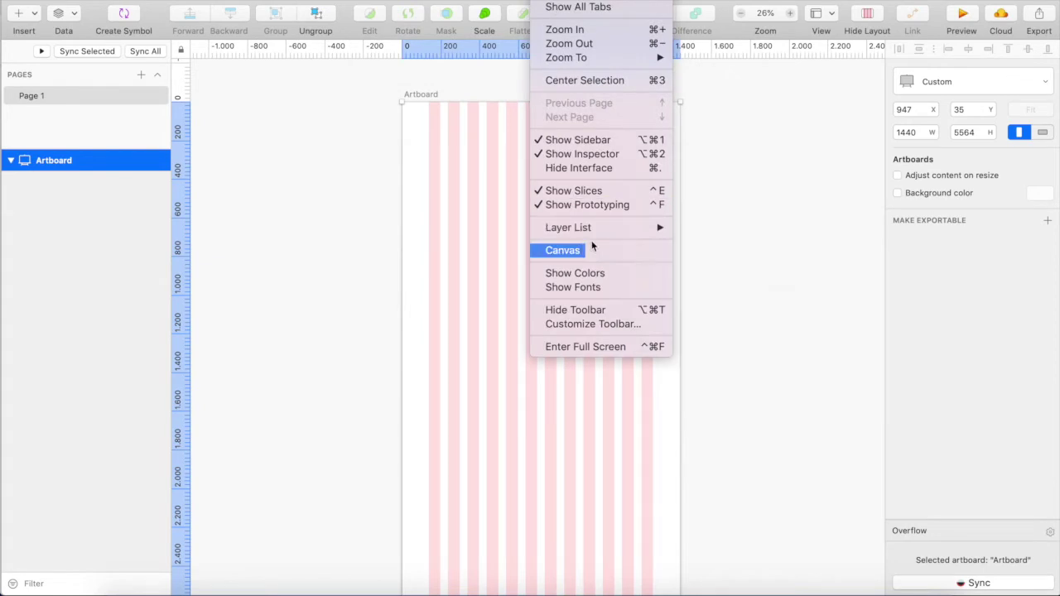
mouse_move(627, 252)
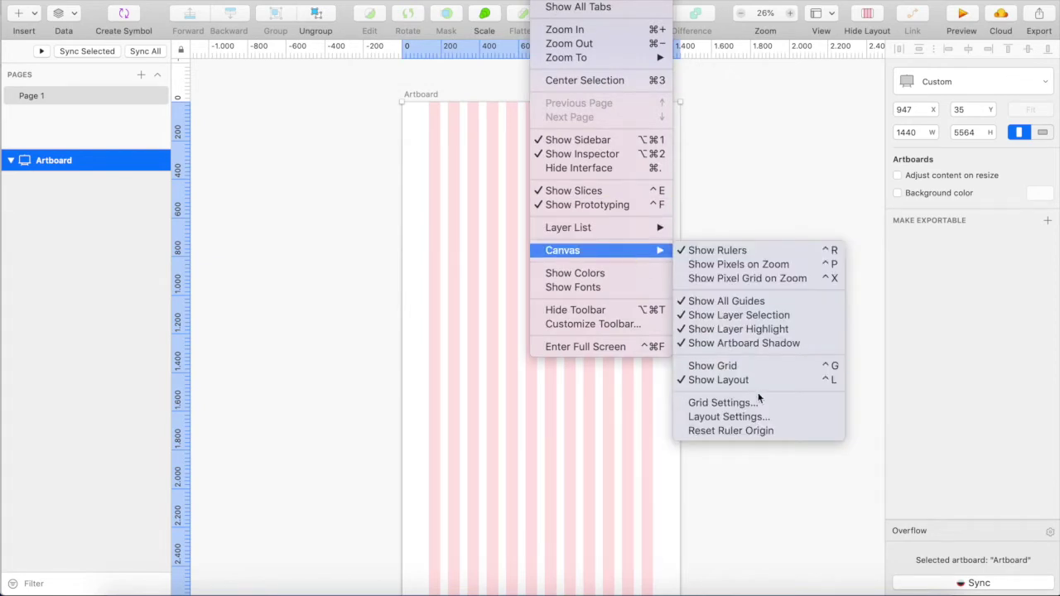
click(757, 416)
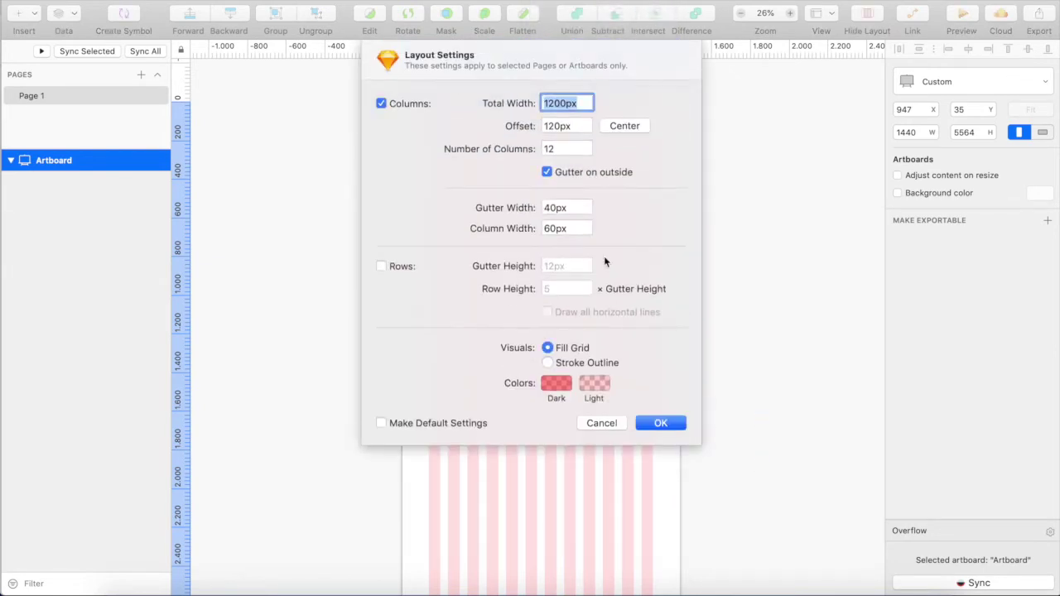
click(552, 208)
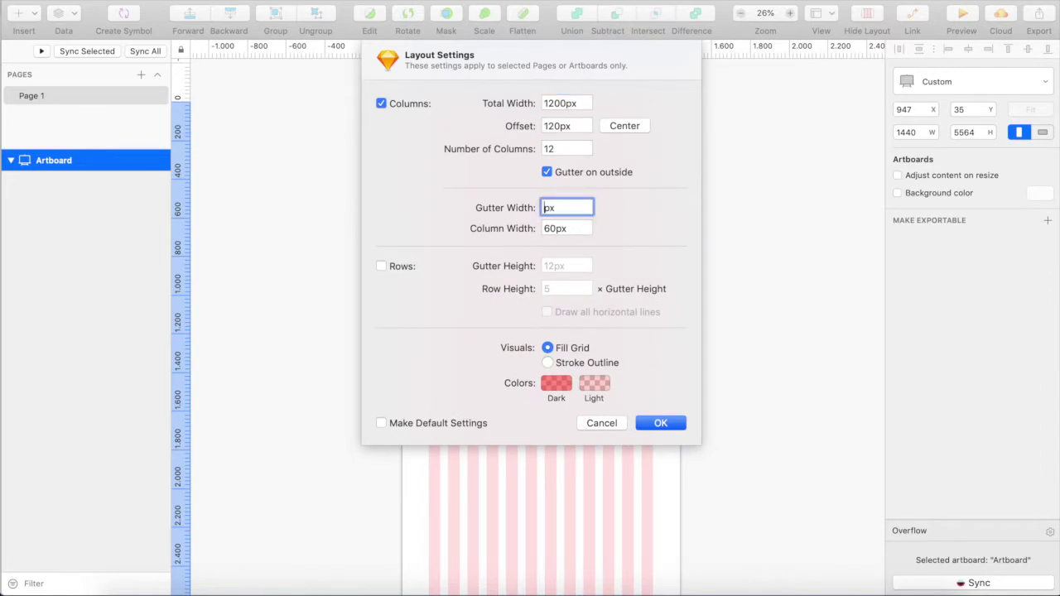
text(23)
key(Tab)
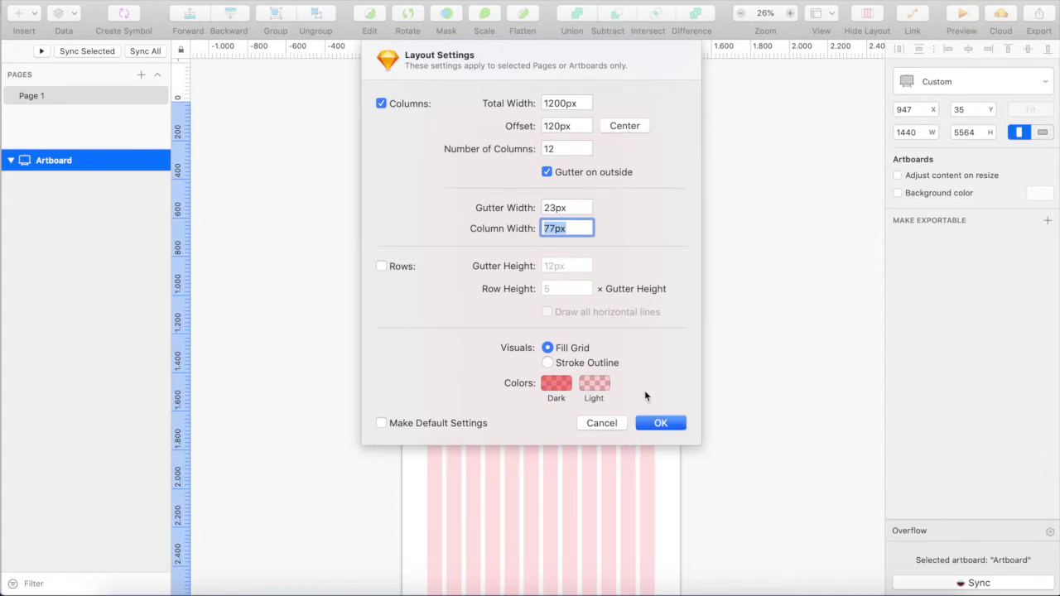
click(659, 424)
click(762, 284)
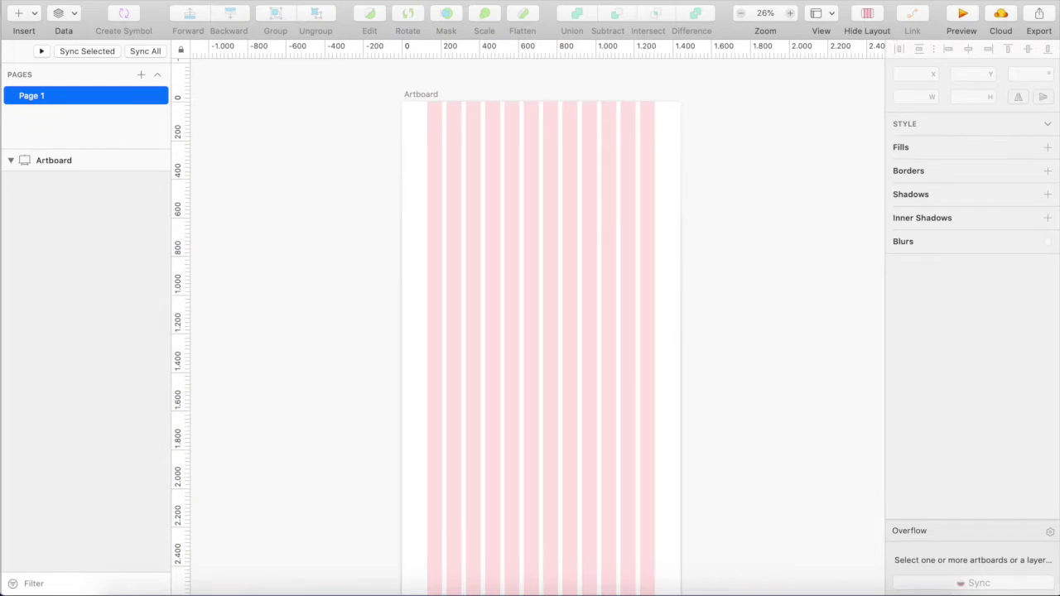
Insert the image bg1.png and place it flush in the artboard's upper-right corner
scroll(617, 154, up, 4)
scroll(618, 154, right, 1)
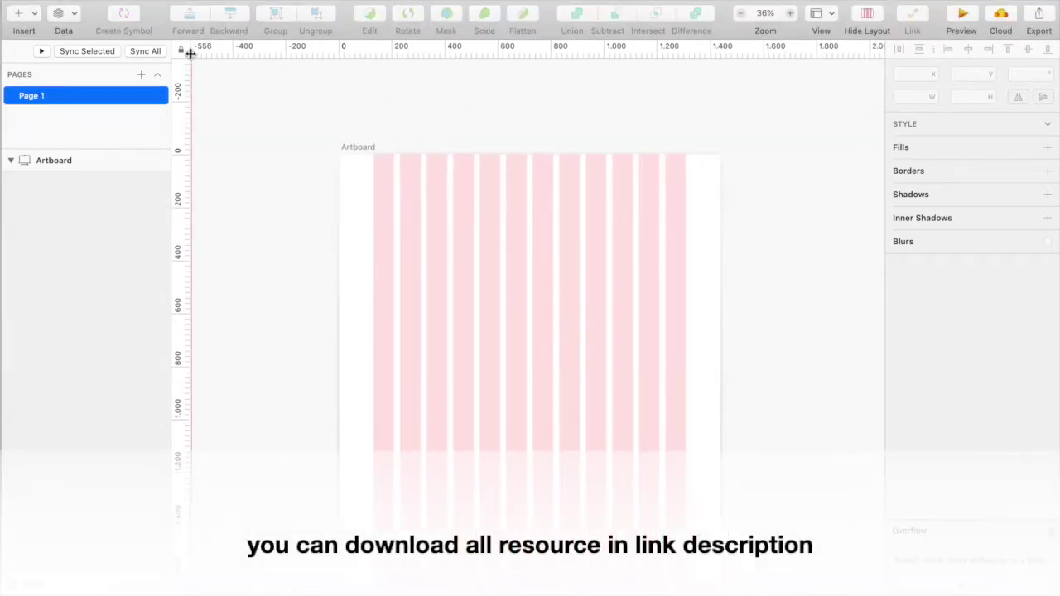
click(26, 16)
click(88, 112)
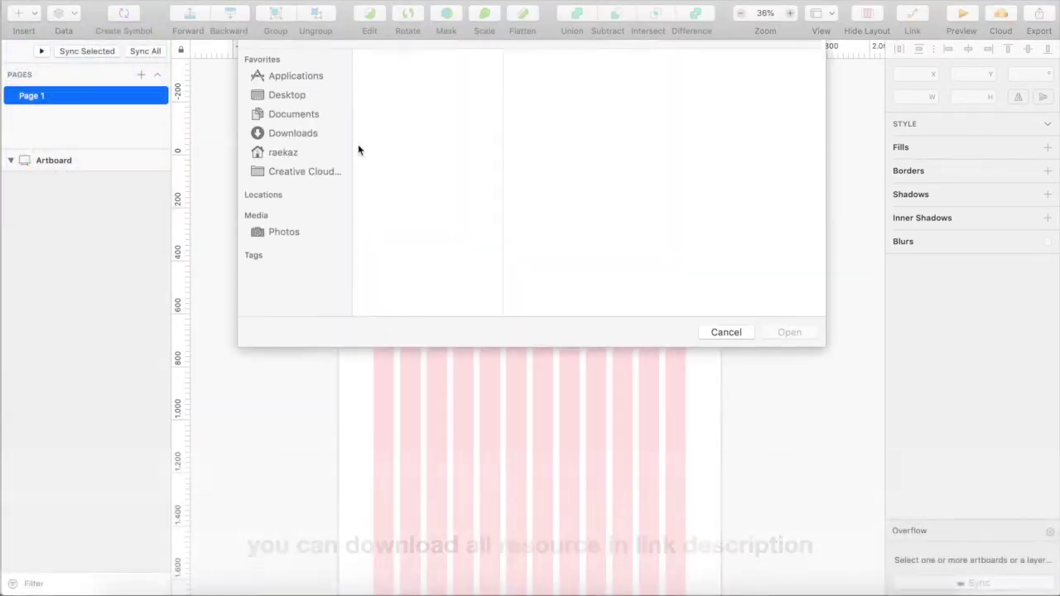
click(408, 79)
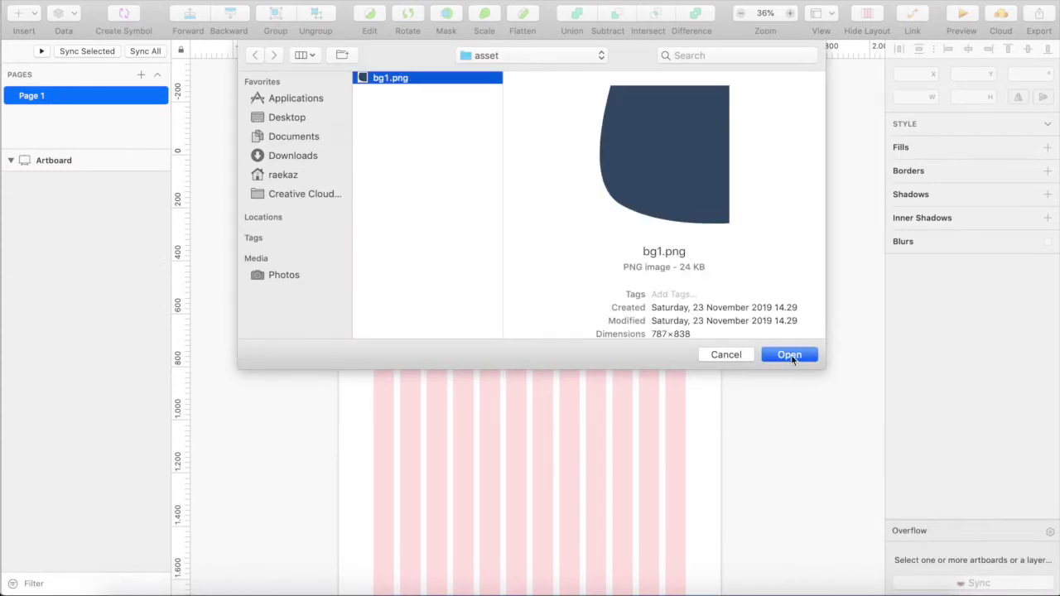
click(790, 354)
drag(587, 256, 667, 191)
key(Escape)
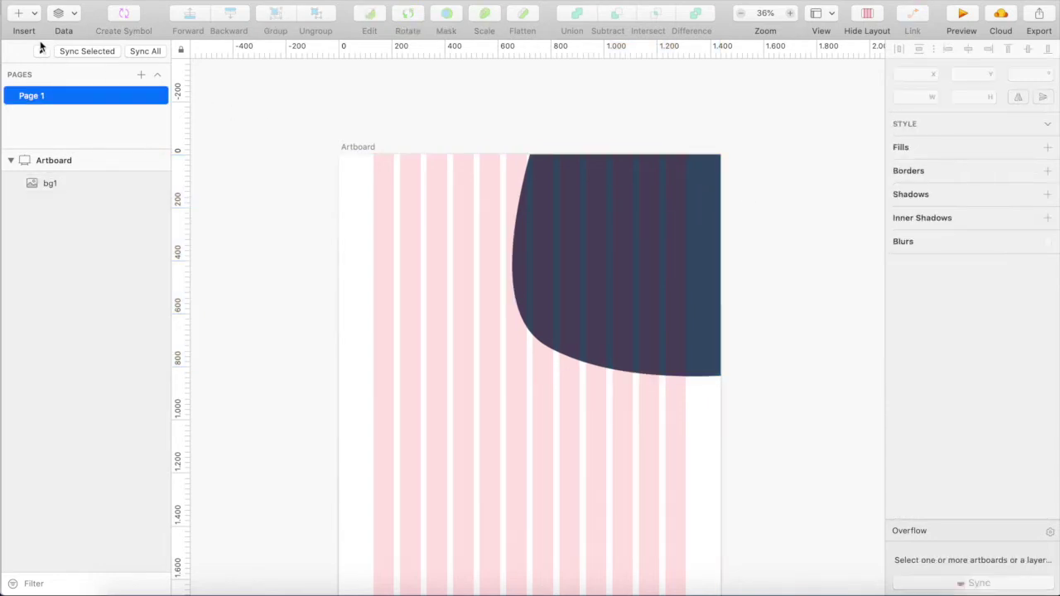
click(32, 28)
mouse_move(73, 34)
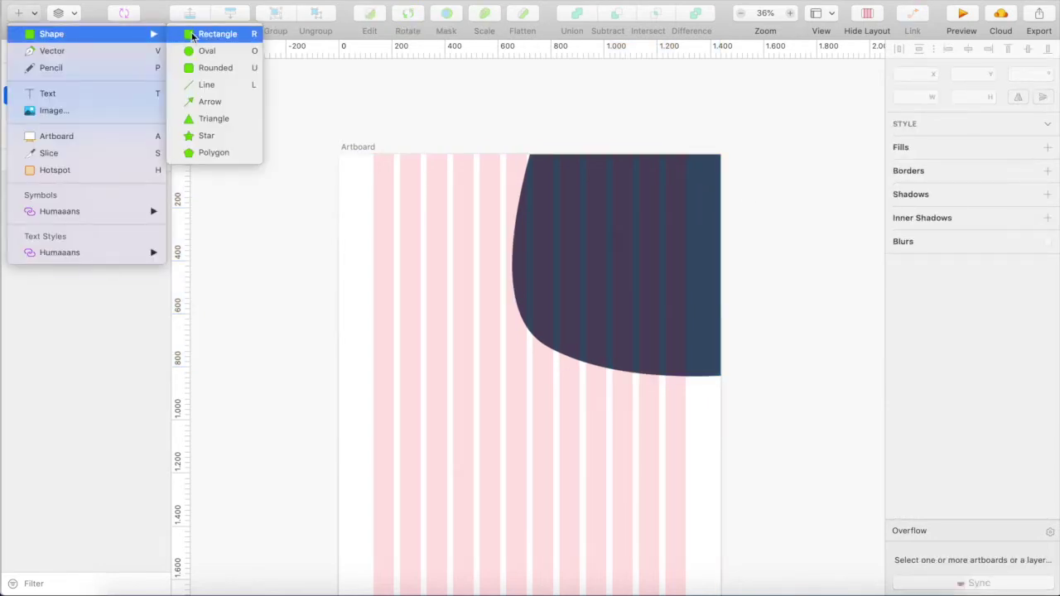
click(220, 62)
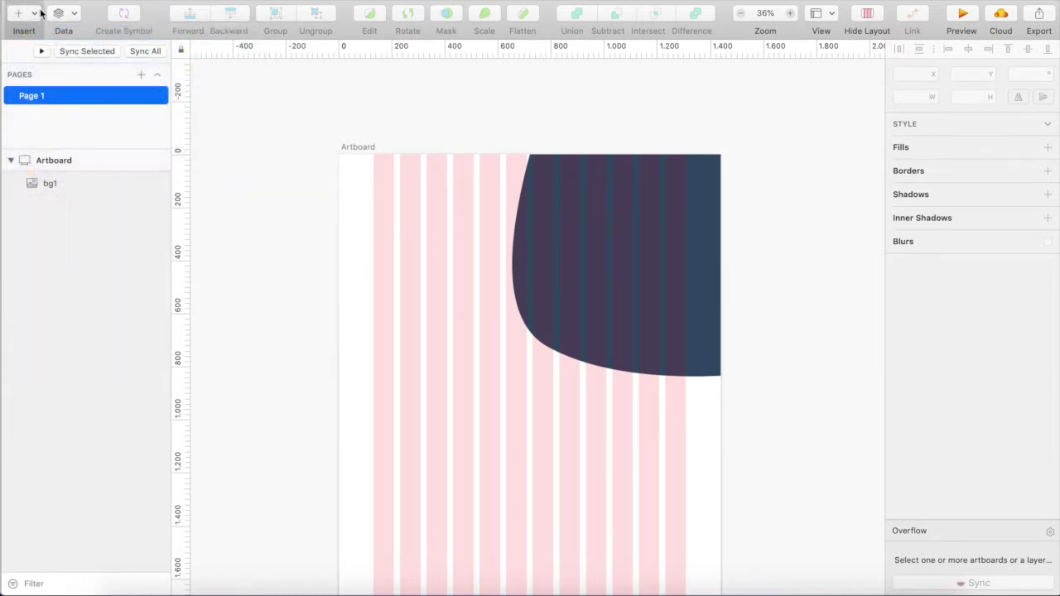
Draw a rounded rectangle about 221 × 65 px over the upper-right part of the dark background shape
click(38, 13)
mouse_move(74, 38)
click(224, 69)
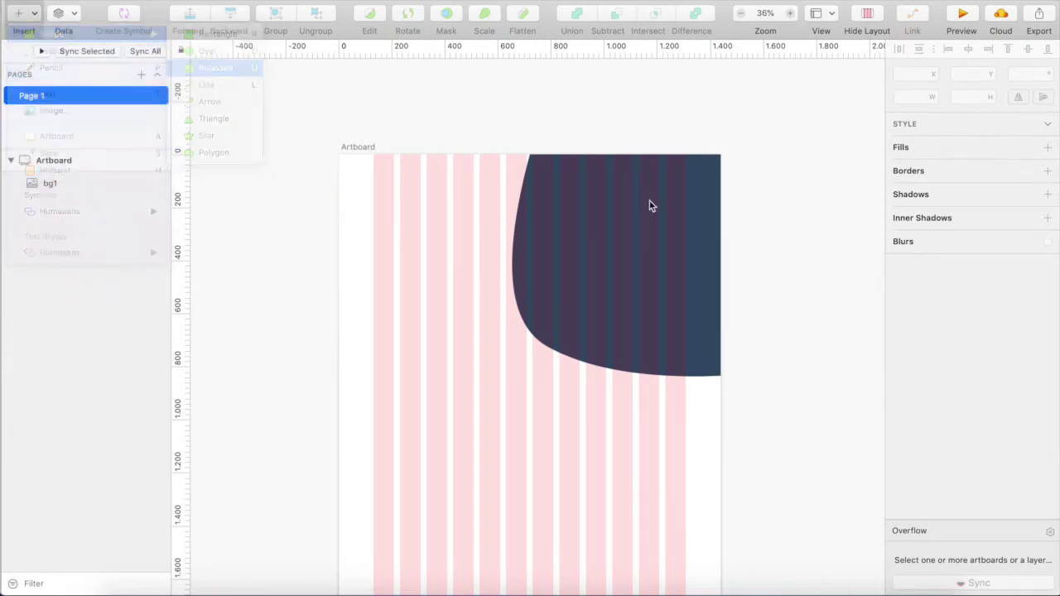
drag(622, 175, 682, 190)
scroll(651, 189, up, 5)
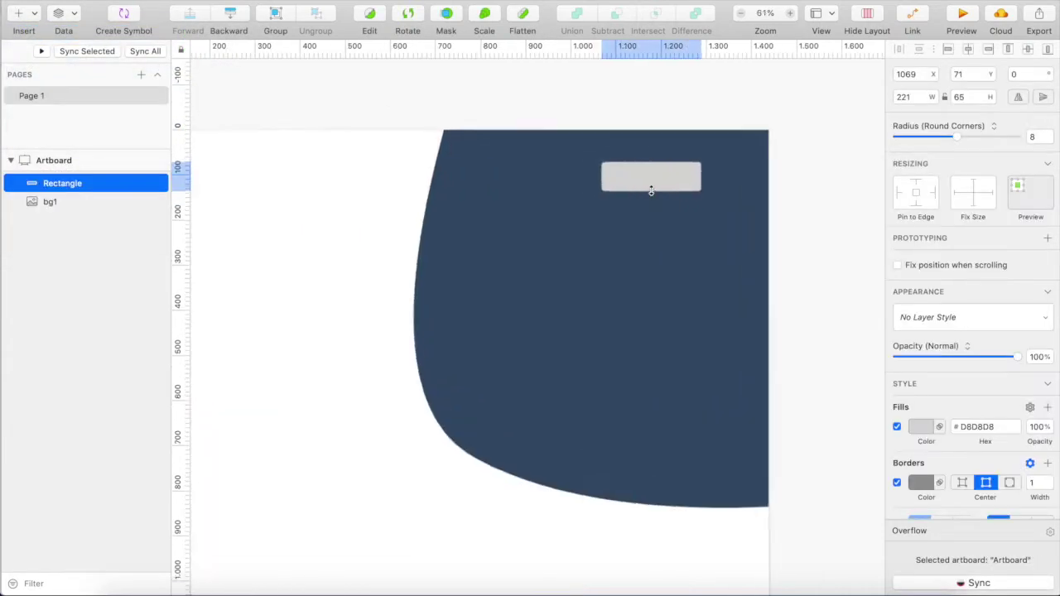
Resize the rounded rectangle to 160 × 50 px and set its corner radius to 4
scroll(658, 192, down, 2)
click(903, 98)
text(160)
key(Tab)
text(5)
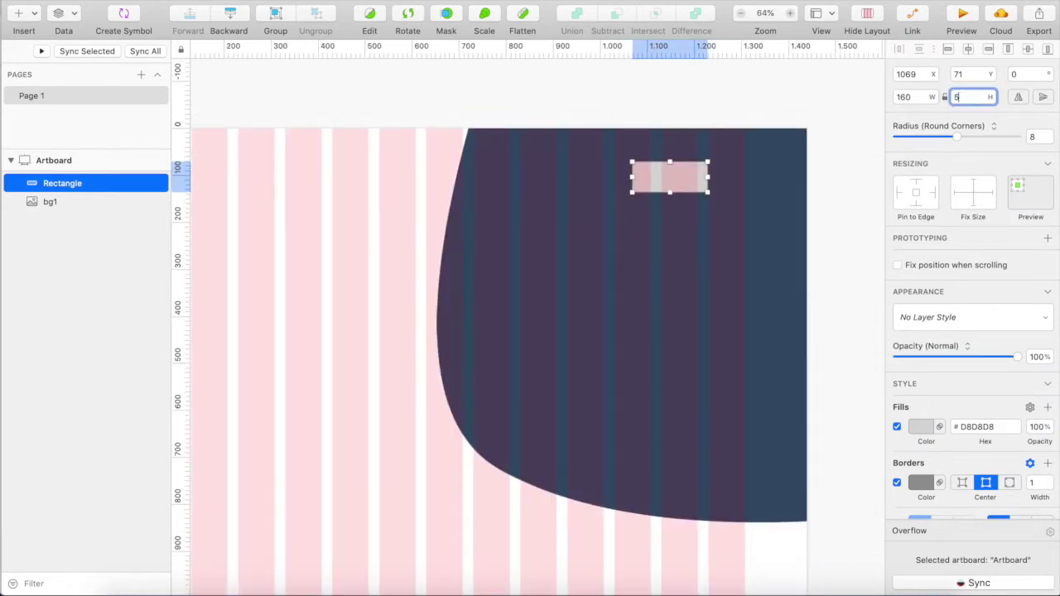
key(Return)
click(1031, 137)
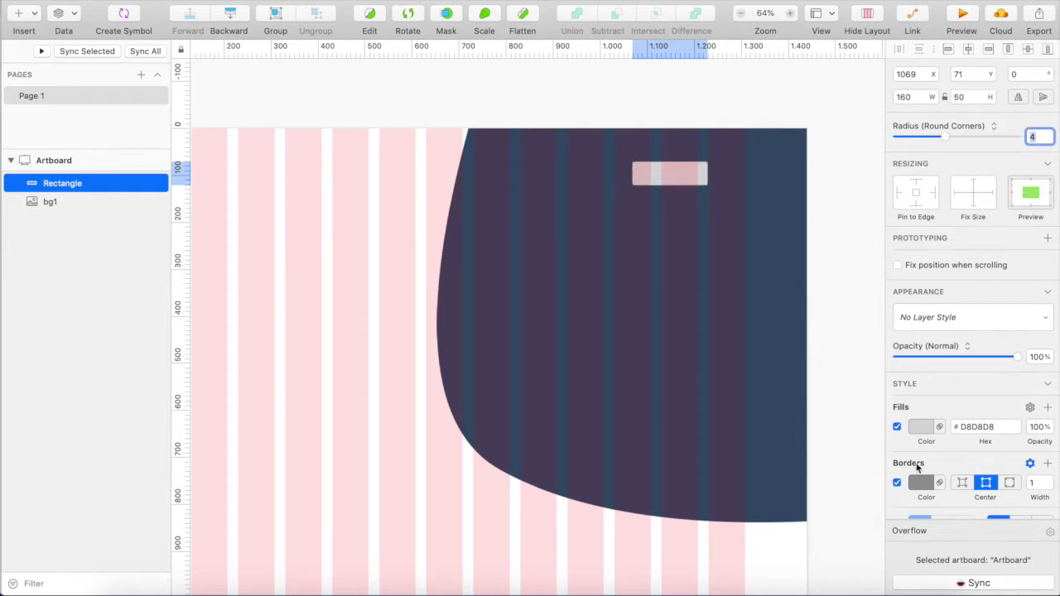
Disable the rectangle's border and set its fill color to F66D83, copying the hex value
click(896, 484)
scroll(721, 258, up, 2)
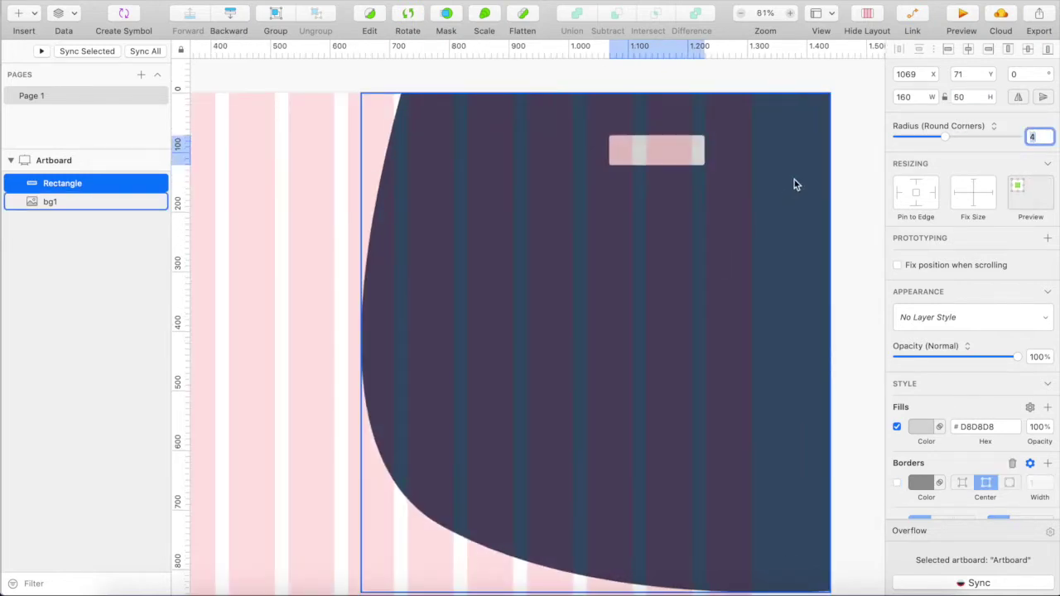
click(968, 426)
text(F66D83)
key(Return)
key(super+c)
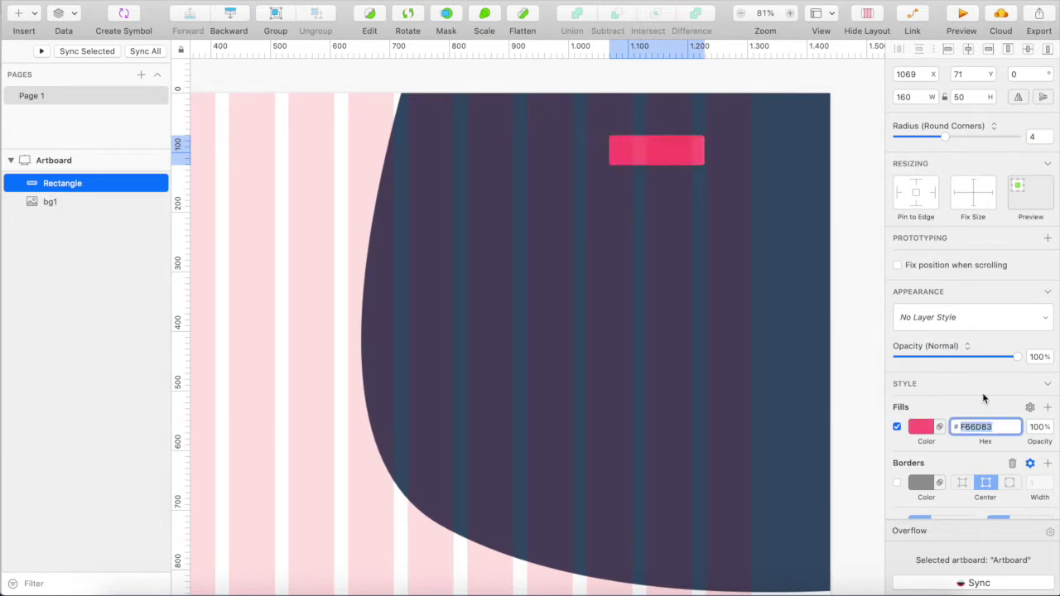
Hide the column layout and add a shadow to the rectangle with Y 0 and blur 15
click(867, 15)
scroll(911, 414, down, 5)
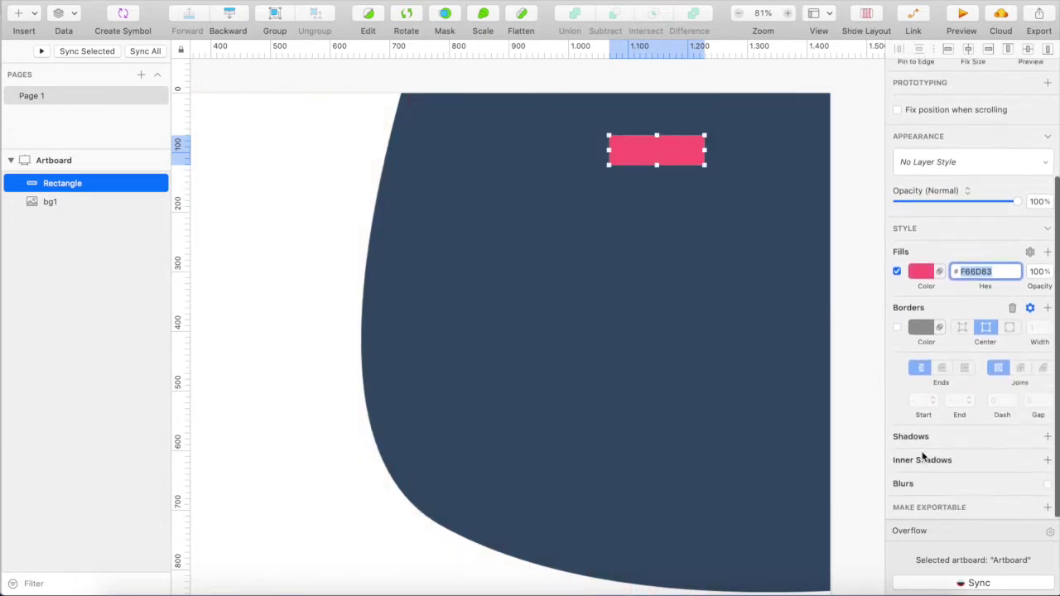
click(963, 436)
scroll(969, 430, down, 1)
click(987, 424)
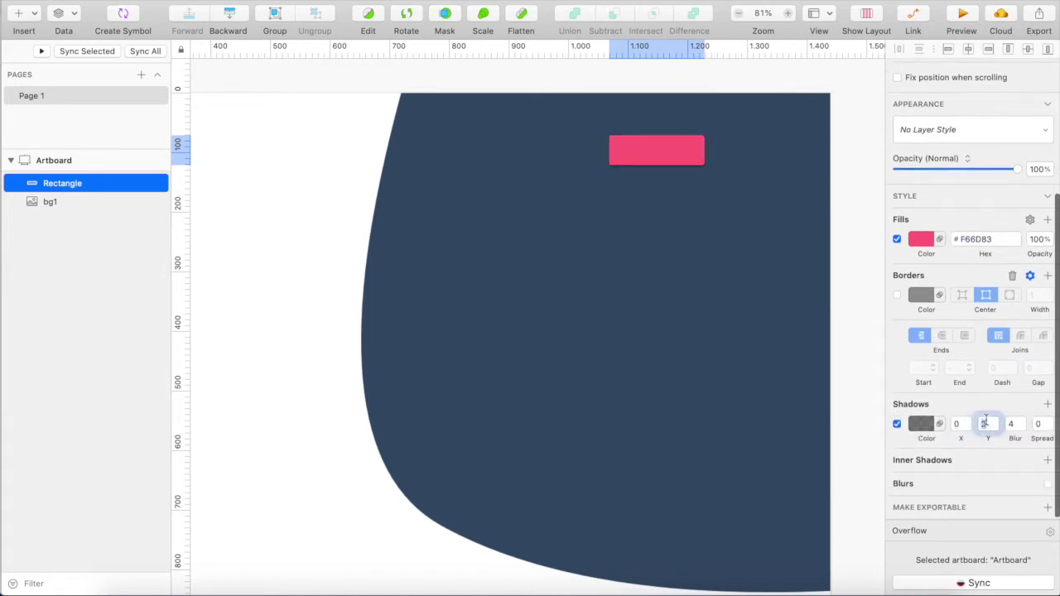
text(0)
key(Tab)
text(1)
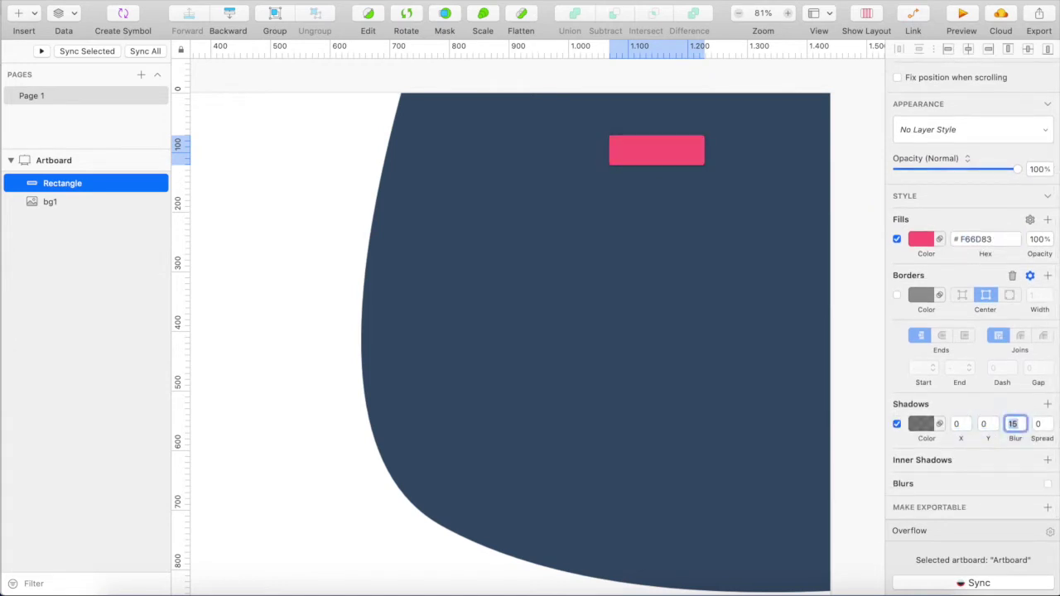
Set the rectangle's shadow color to the copied F66D83 and adjust the shadow's blur
click(929, 424)
key(super+v)
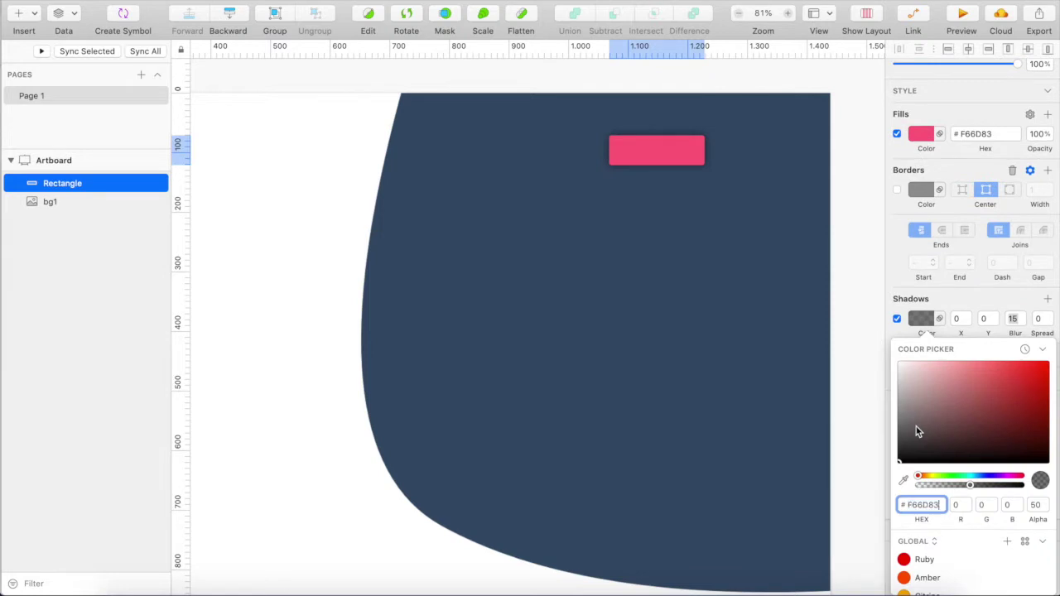
key(Return)
click(916, 321)
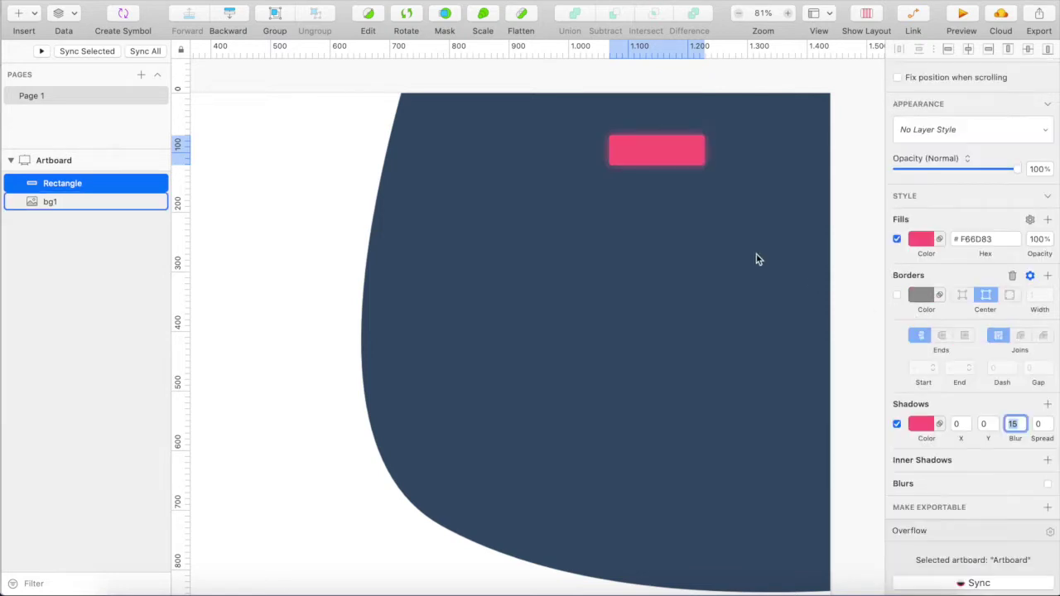
scroll(688, 282, up, 1)
text(1)
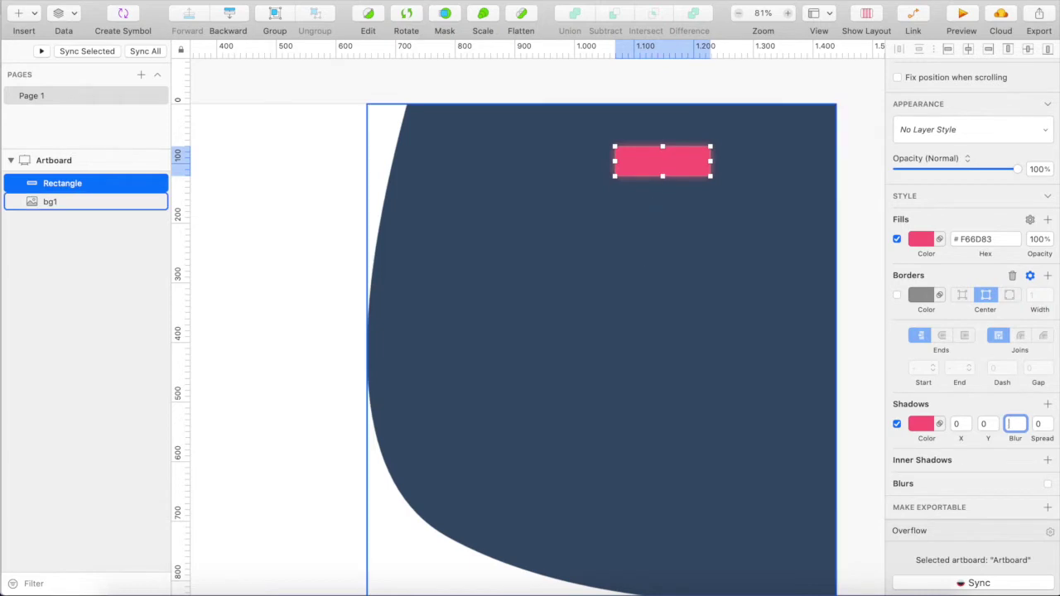
click(719, 238)
Add the text LOGIN on the pink rectangle and move its layer above the rectangle in the layer order
key(t)
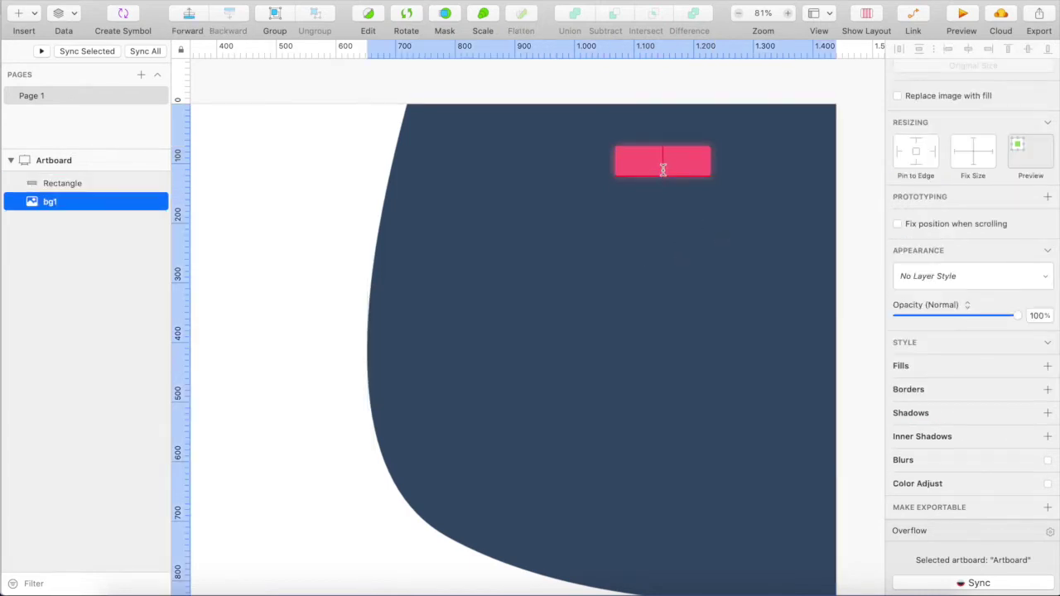
click(666, 166)
text(LOGIN)
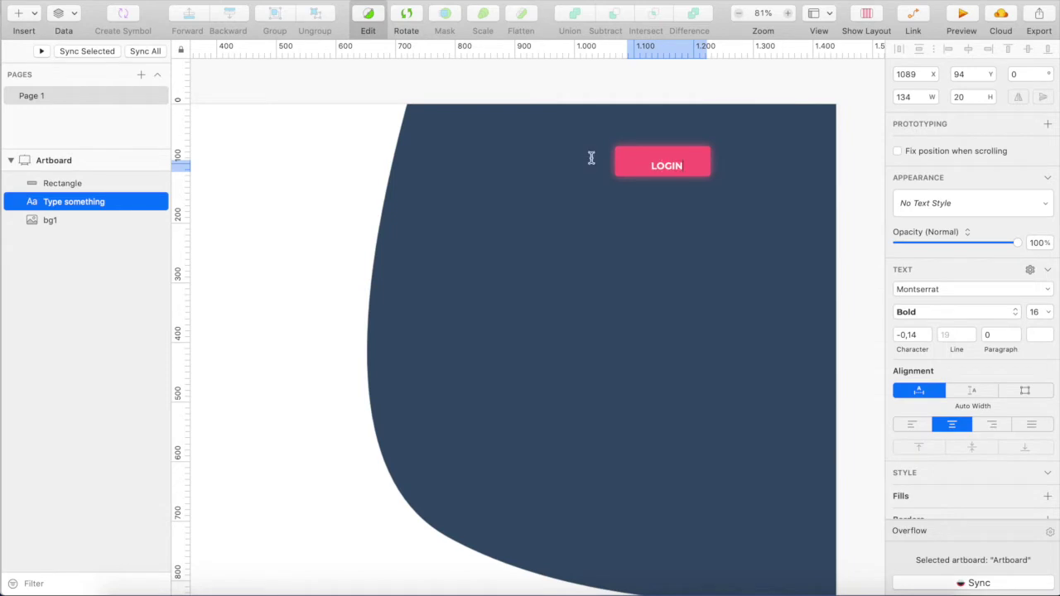
key(Escape)
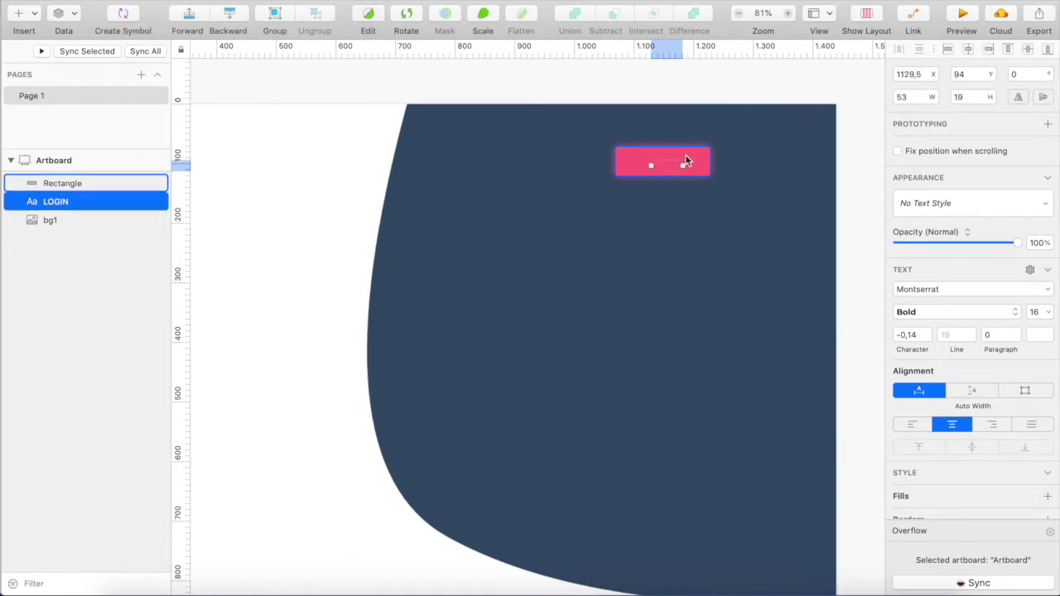
drag(91, 201, 92, 176)
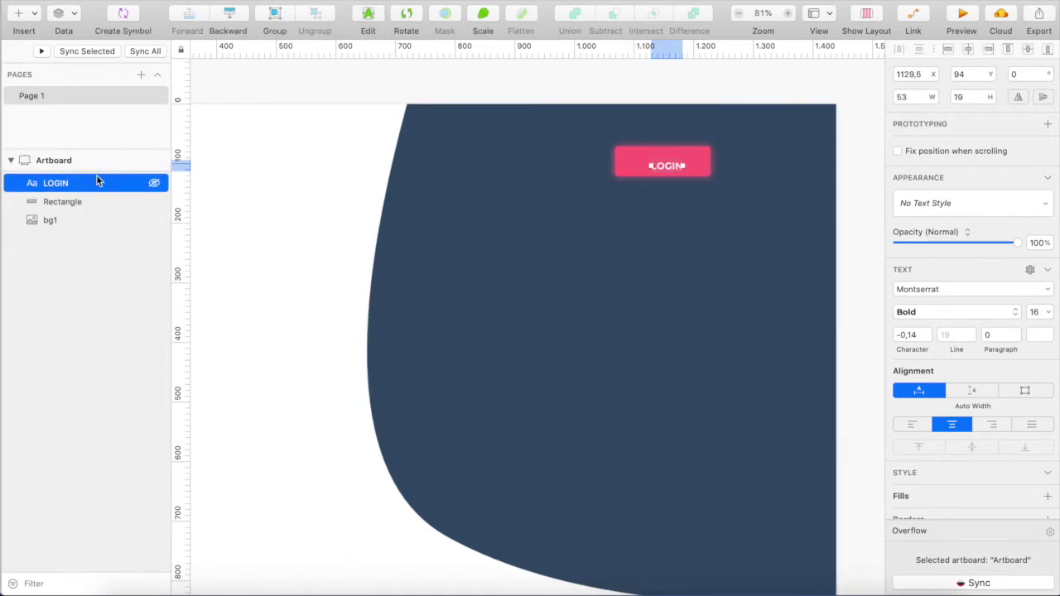
Center the LOGIN text horizontally and vertically on the pink rectangle, and place a copy of the text to the rectangle's left
shift+click(675, 156)
click(969, 49)
click(1028, 50)
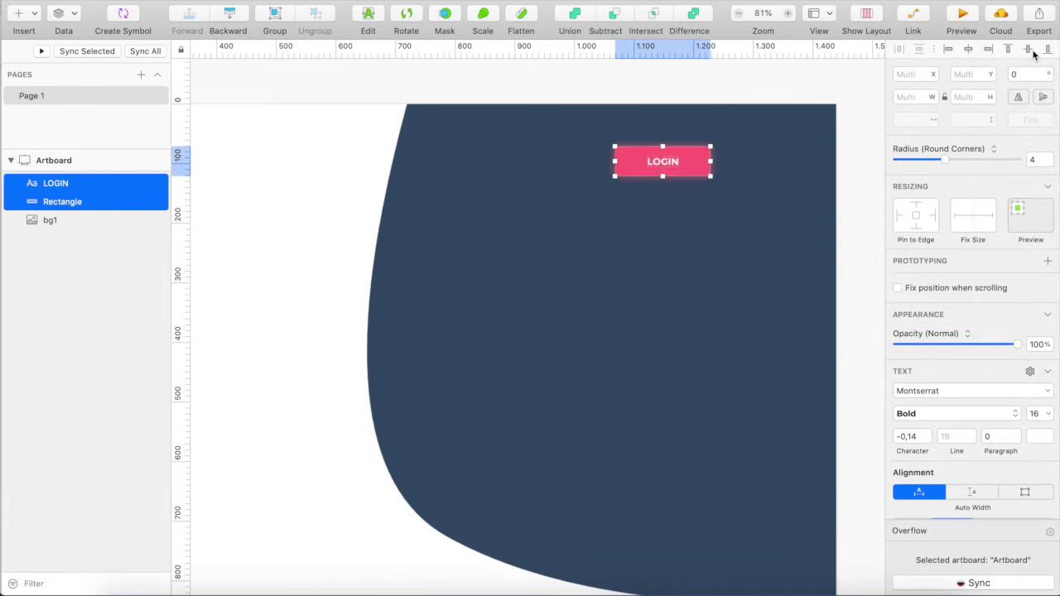
click(631, 189)
click(654, 164)
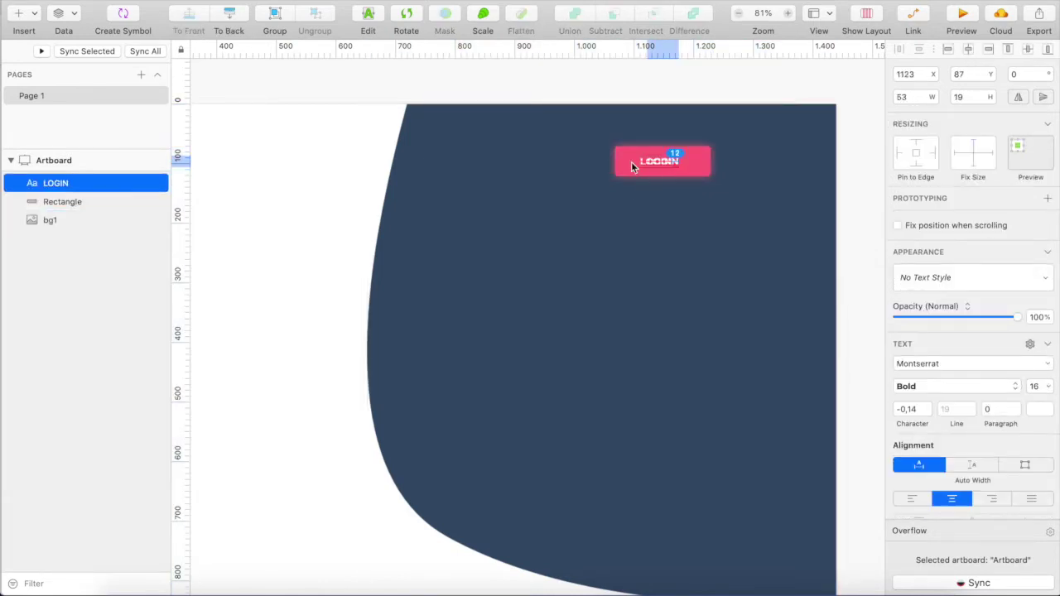
drag(649, 160, 575, 166)
Group the centered LOGIN text with the pink rectangle and name the group "button"
click(648, 160)
shift+click(696, 159)
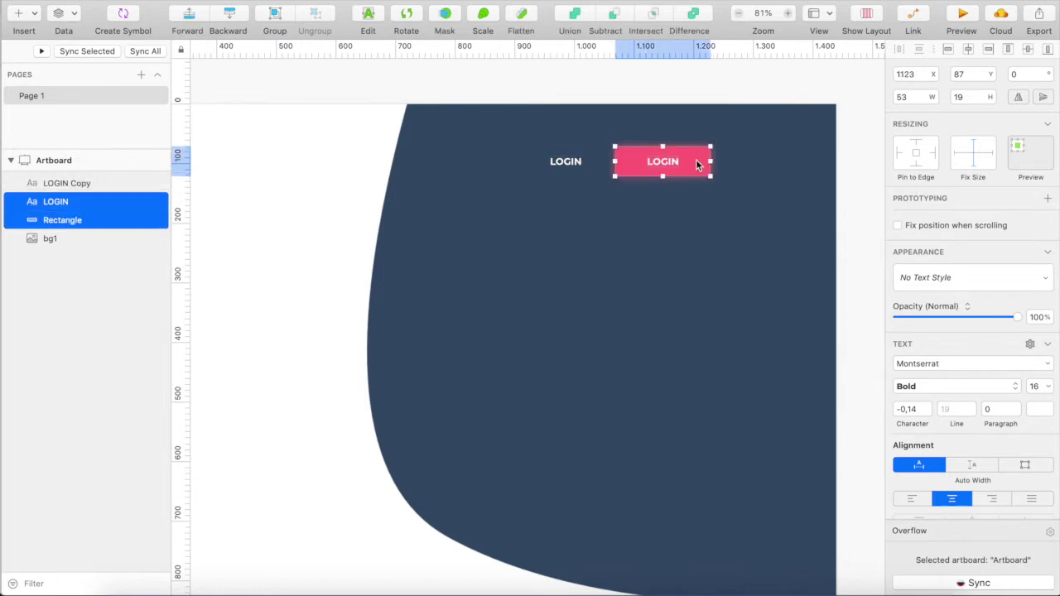
key(super+g)
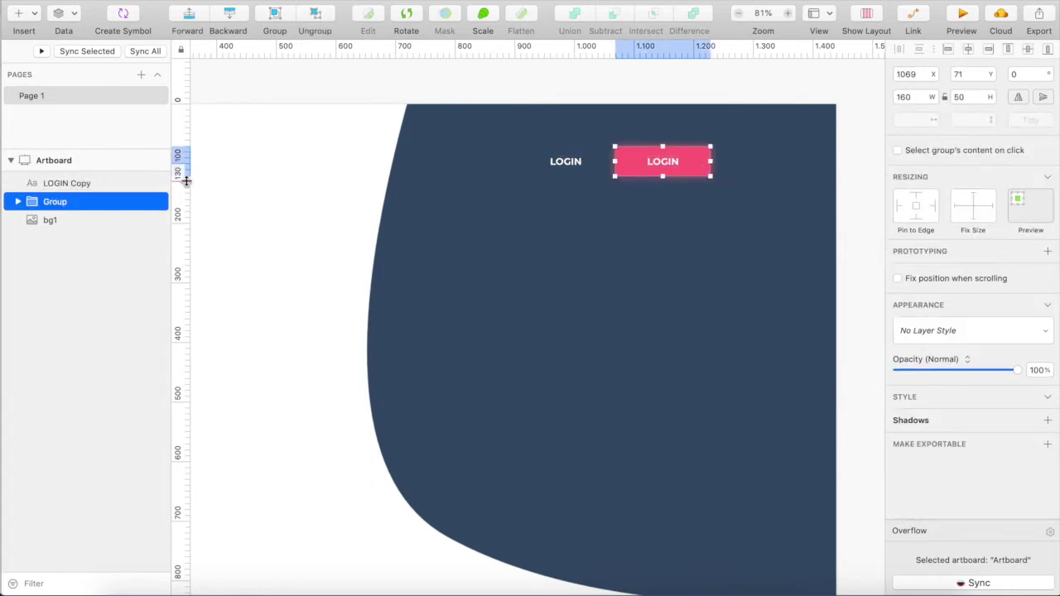
double_click(58, 202)
text(button)
key(Return)
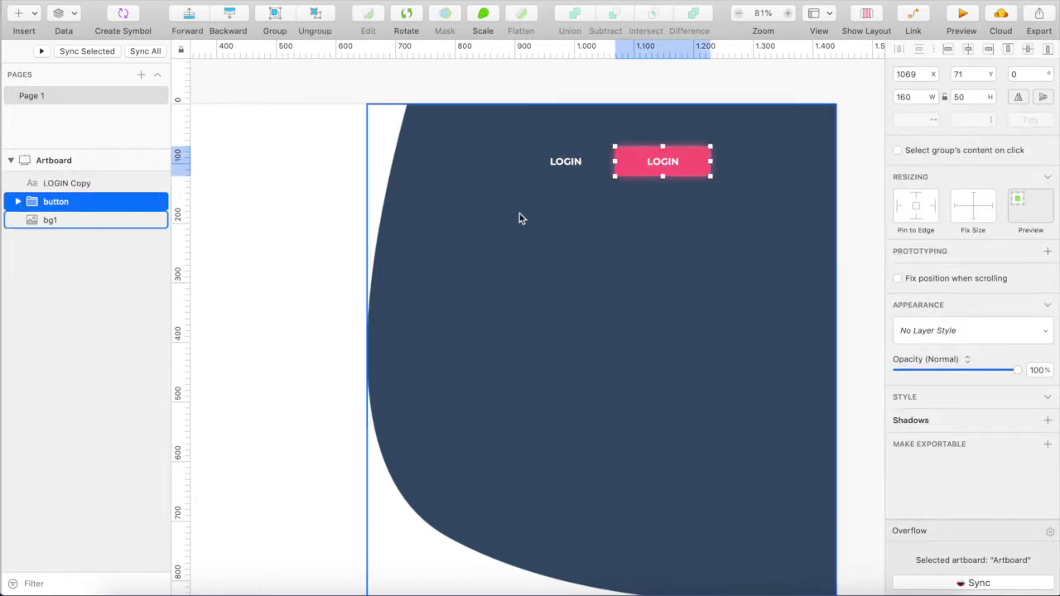
Change the copied LOGIN text to "Blog" and move it to X 1006, leaving 24 px before the button
double_click(563, 162)
text(Bl)
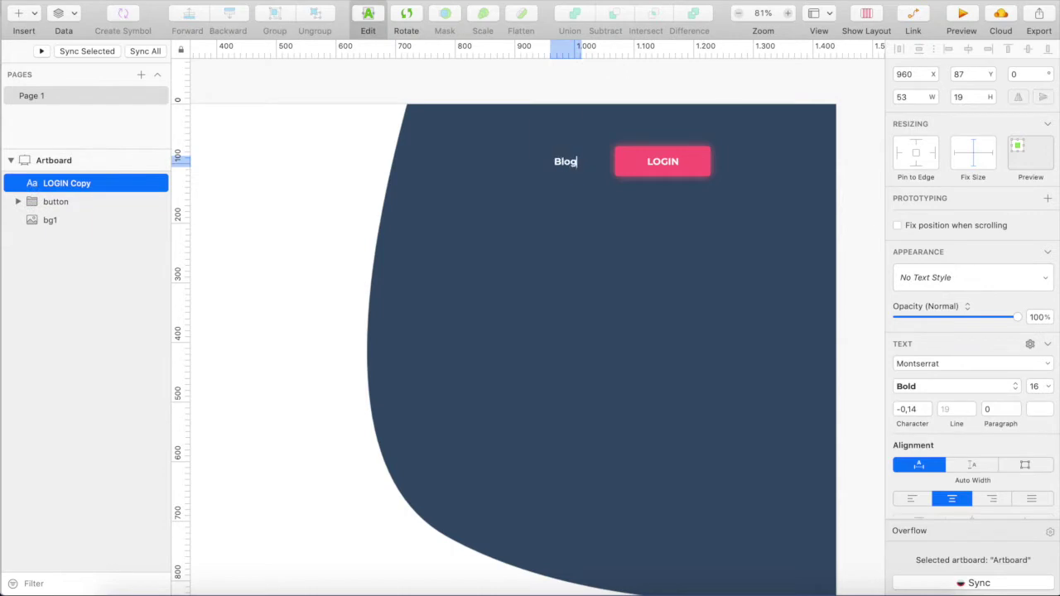
text(og)
key(Escape)
drag(572, 166, 590, 164)
key(Right)
key(Right)
key(Right)
key(Right)
key(Right)
key(Right)
key(Right)
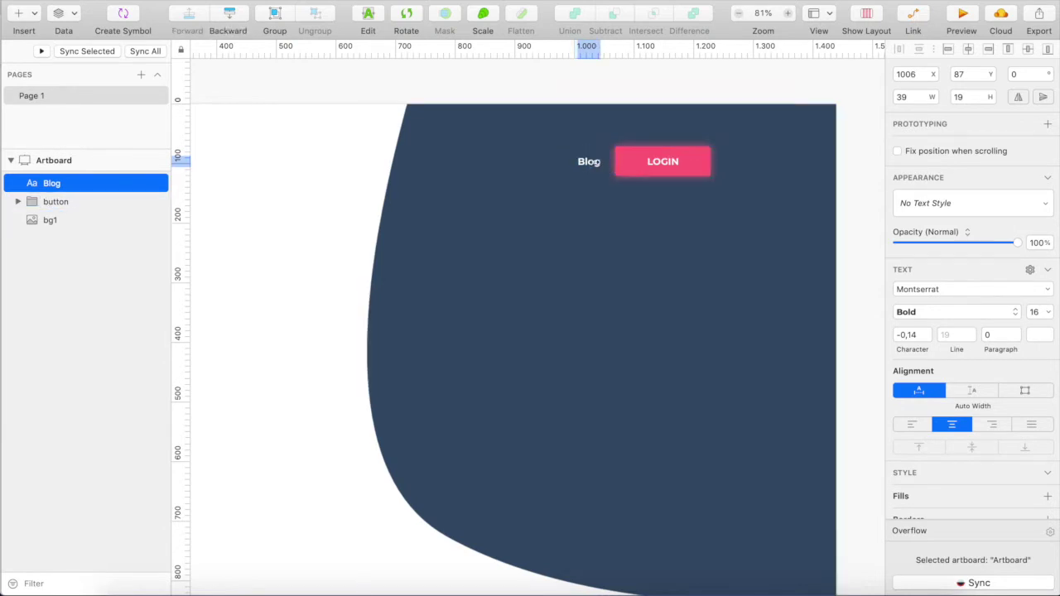
Duplicate the Blog text to its left, change the copy to "Explore" and position it 24 px from Blog
drag(592, 164, 558, 166)
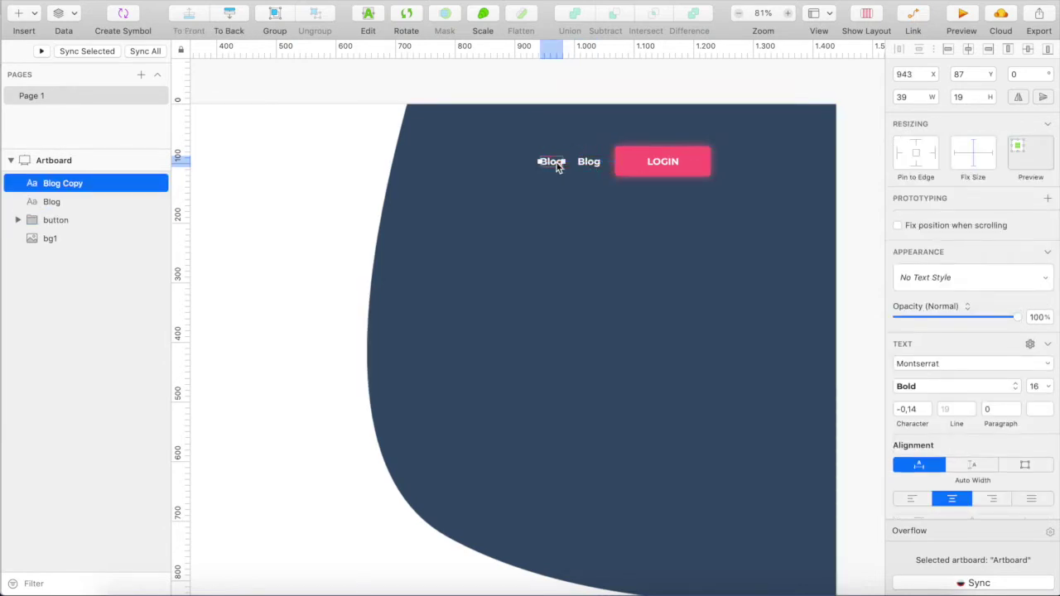
double_click(558, 166)
text(Explore)
key(Escape)
key(Left)
key(Left)
key(Left)
key(Left)
key(Left)
key(Left)
key(Left)
key(Left)
key(Left)
key(Left)
key(Left)
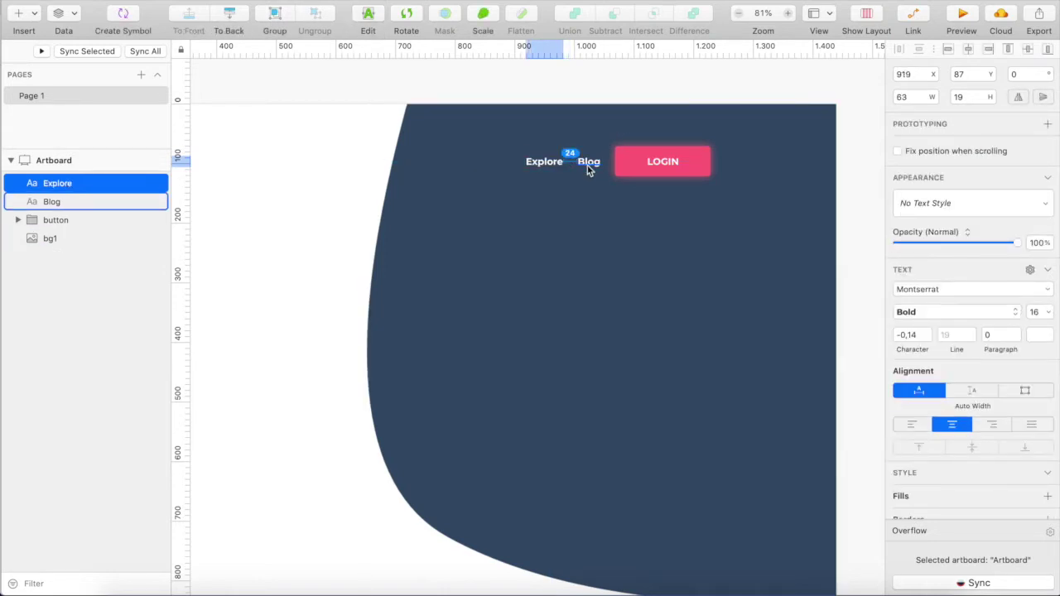
Duplicate the Explore text to its left, change the copy to "About us" and keep it 24 px from Explore
drag(554, 165, 502, 163)
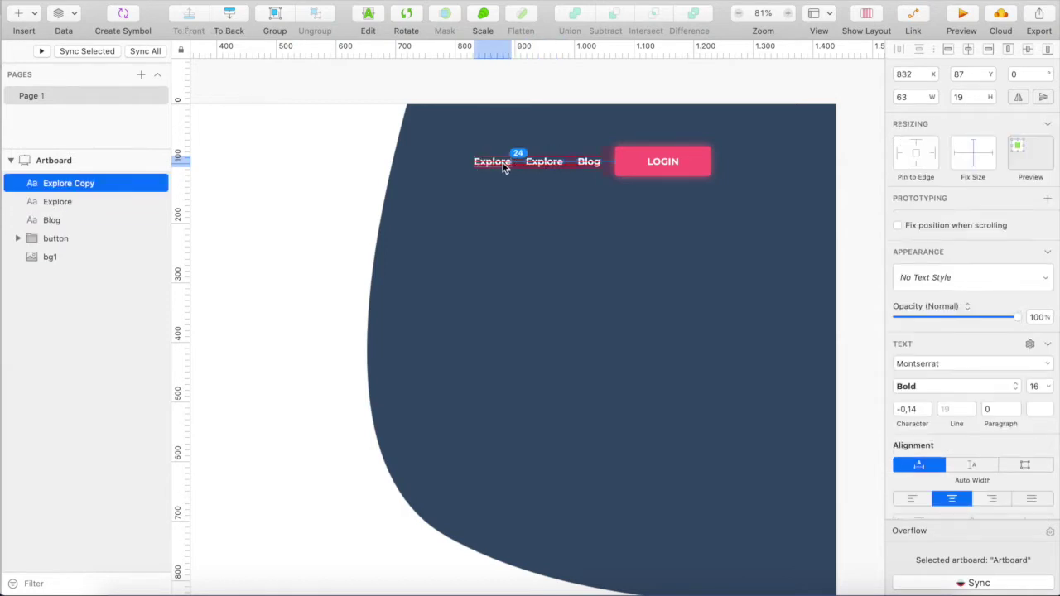
double_click(502, 164)
text(About us)
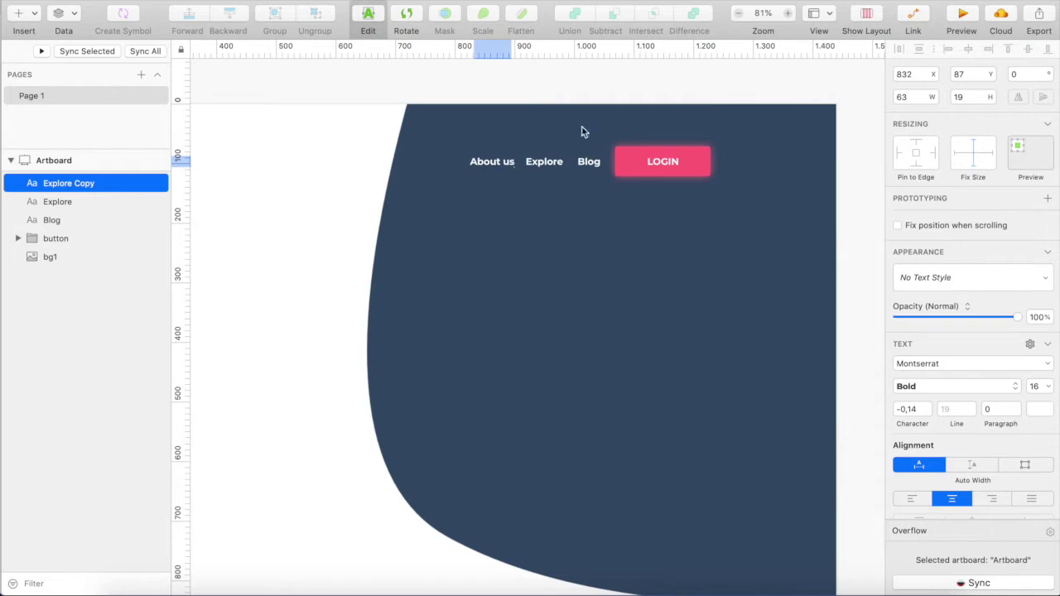
key(Escape)
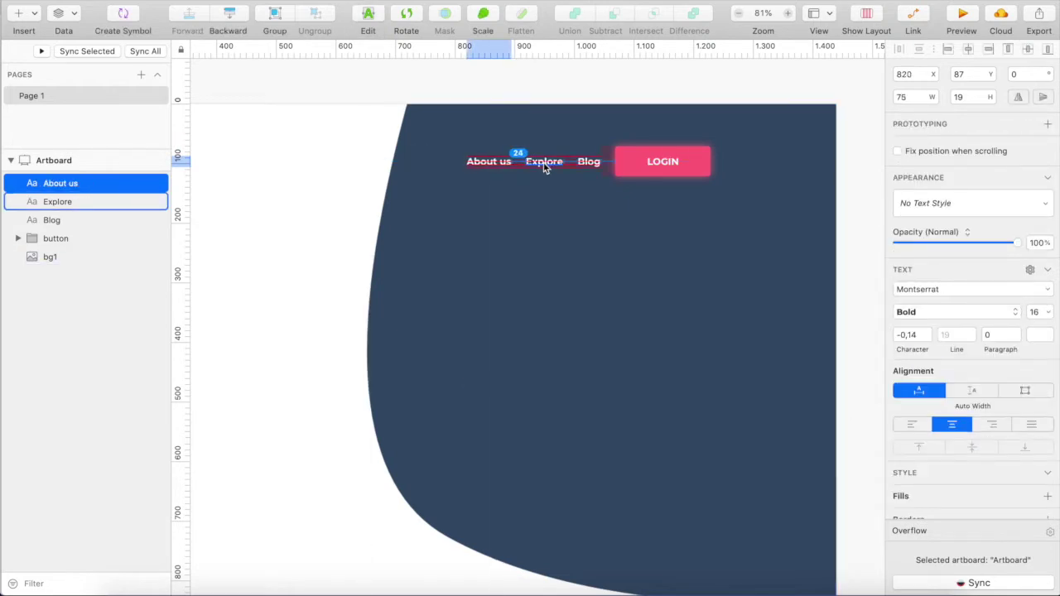
Duplicate the About us text to its left and change the copy to "Video"
drag(496, 163, 438, 168)
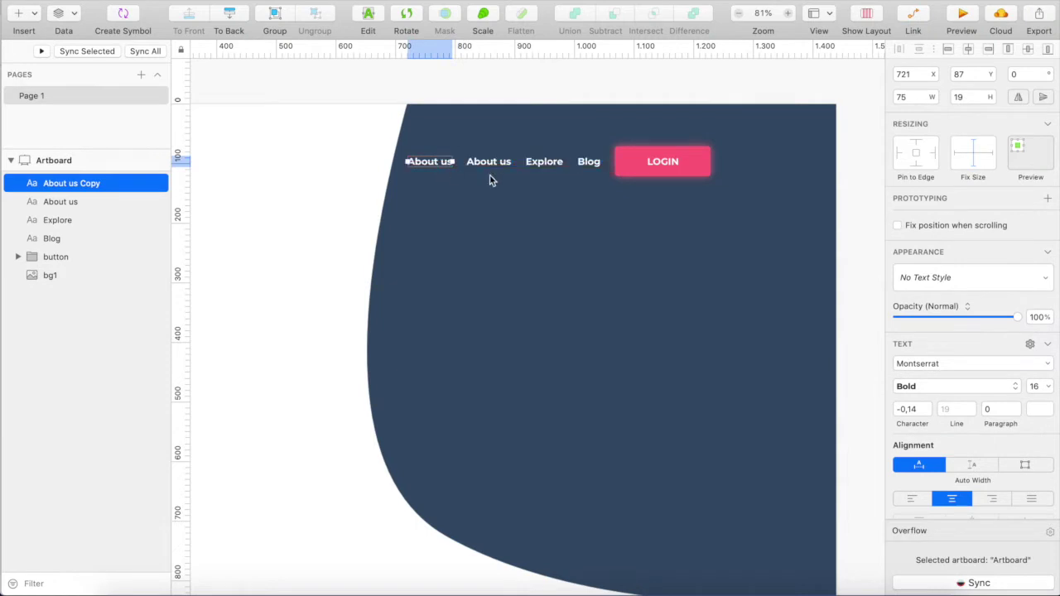
double_click(438, 168)
key(Escape)
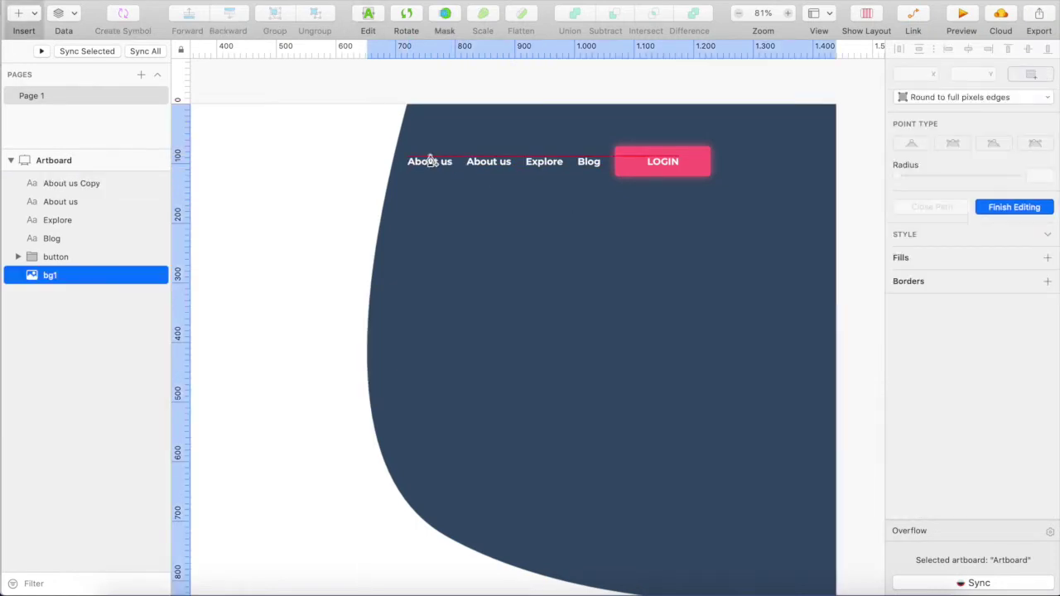
click(447, 165)
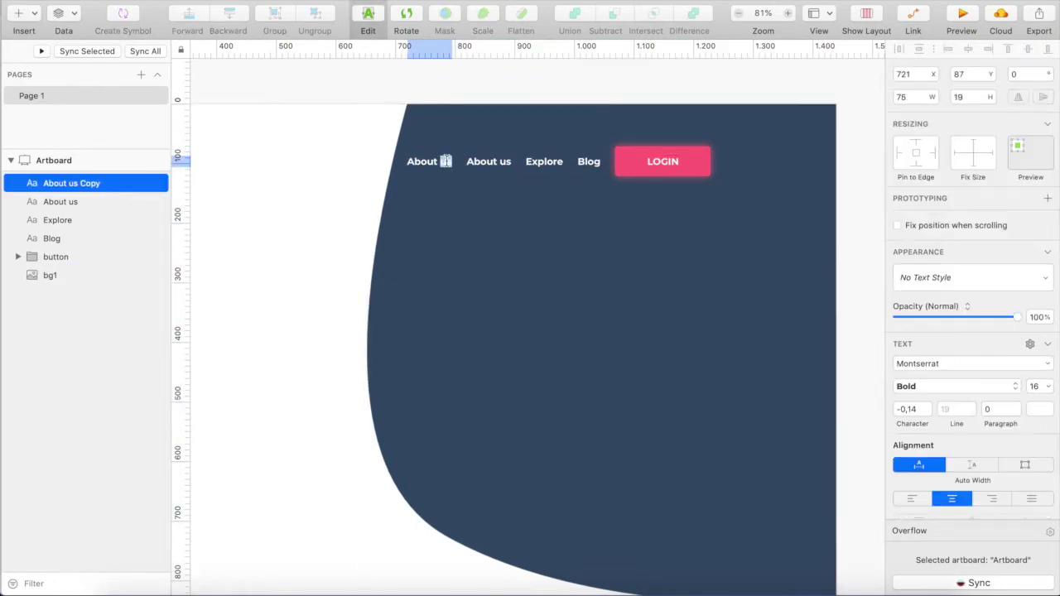
double_click(446, 161)
text(Video)
key(Escape)
Round the Video text's X position to a whole pixel and nudge it right to leave 24 px before About us
key(alt)
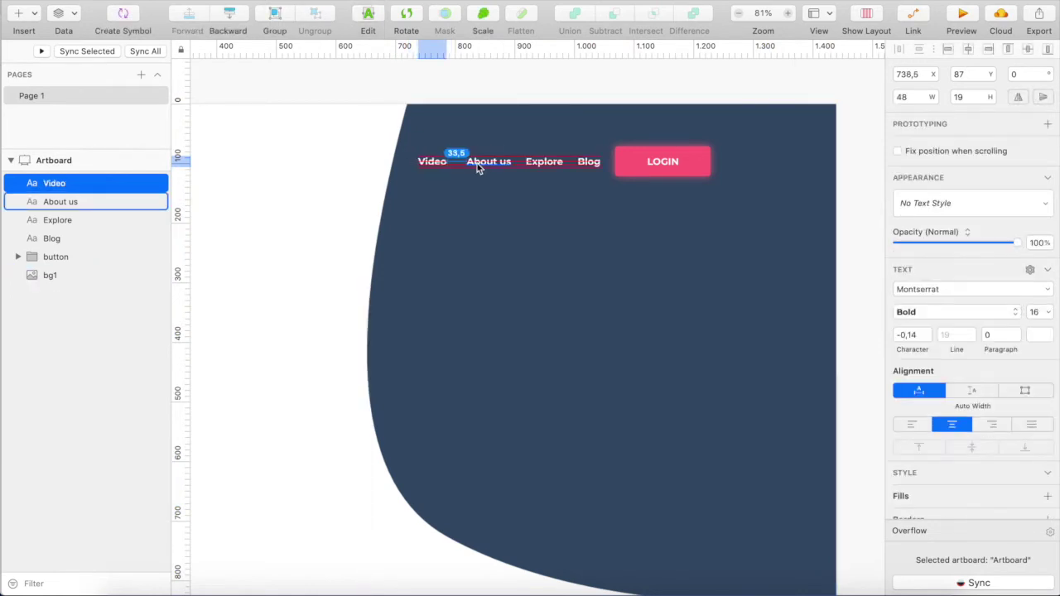
key(Right)
key(Right)
key(Right)
click(924, 74)
key(BackSpace)
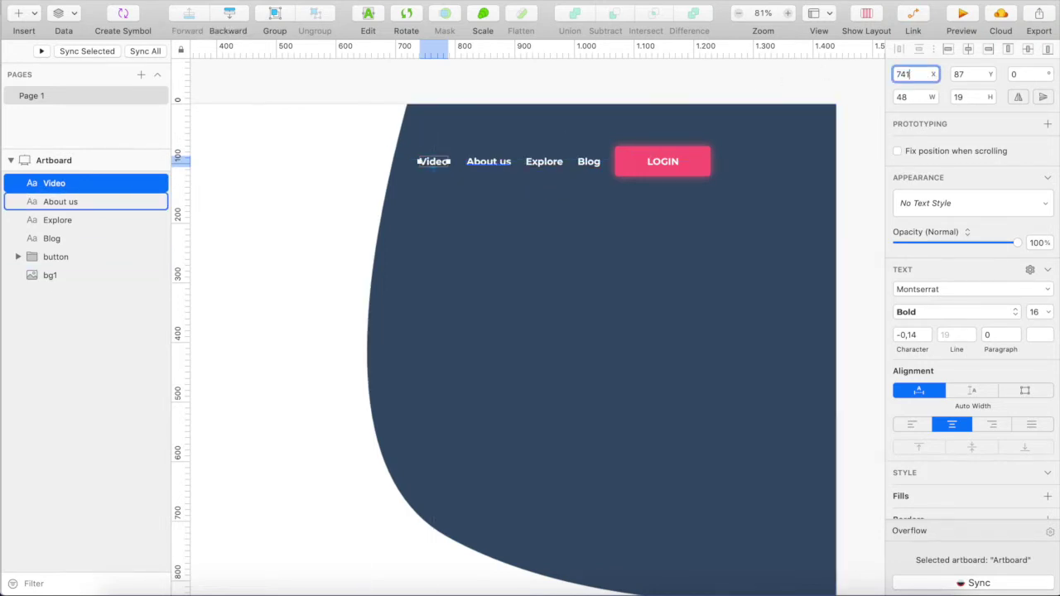
click(442, 201)
click(435, 164)
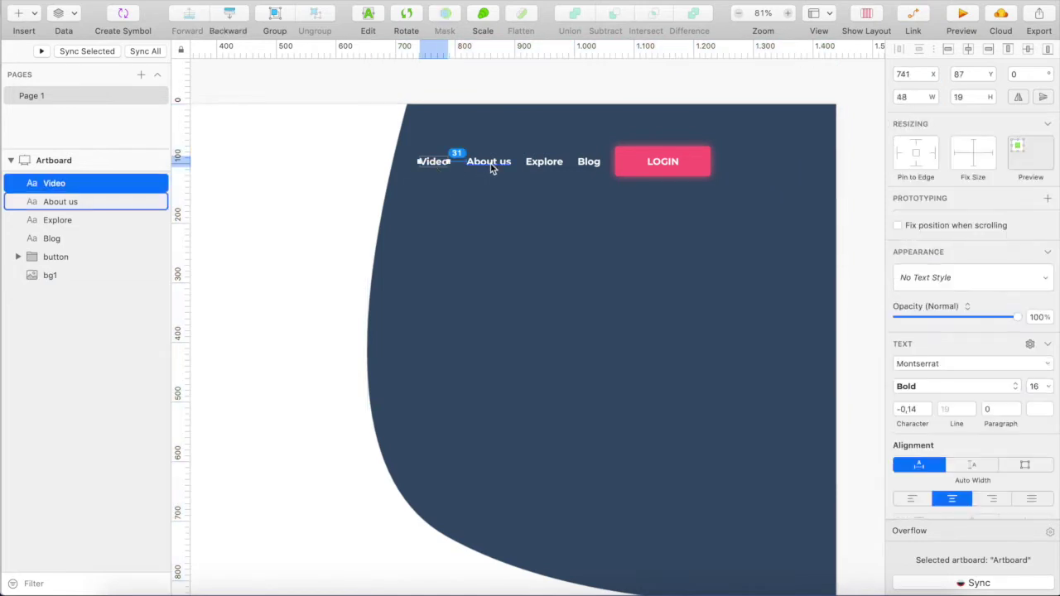
key(Right)
key(Right)
key(Right)
key(Right)
key(Right)
key(alt)
Duplicate the Video text to its left and change the copy to "features"
drag(455, 166, 405, 163)
key(super+z)
click(445, 166)
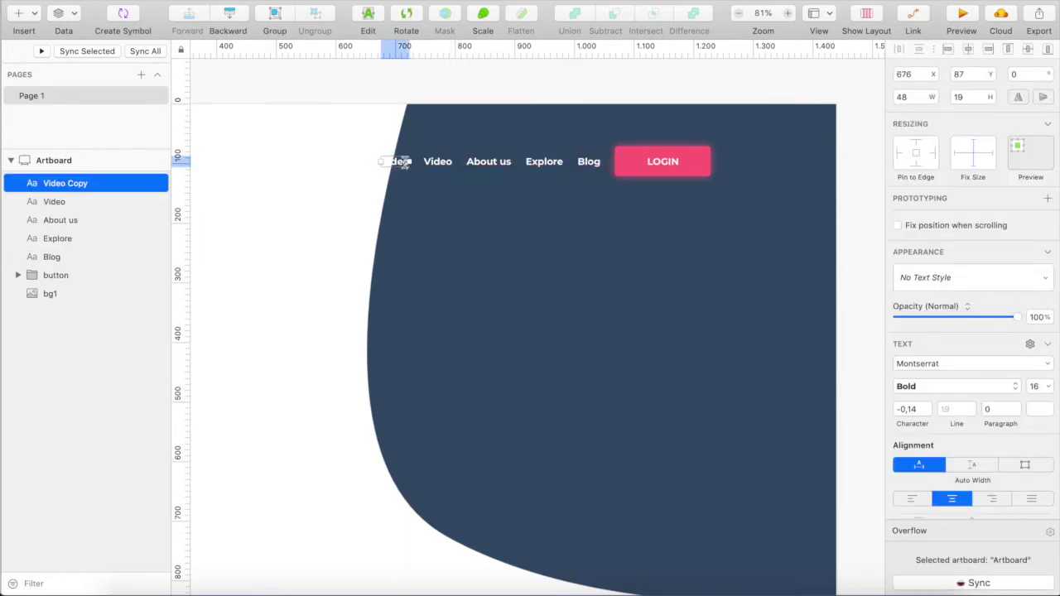
double_click(405, 163)
text(Feau)
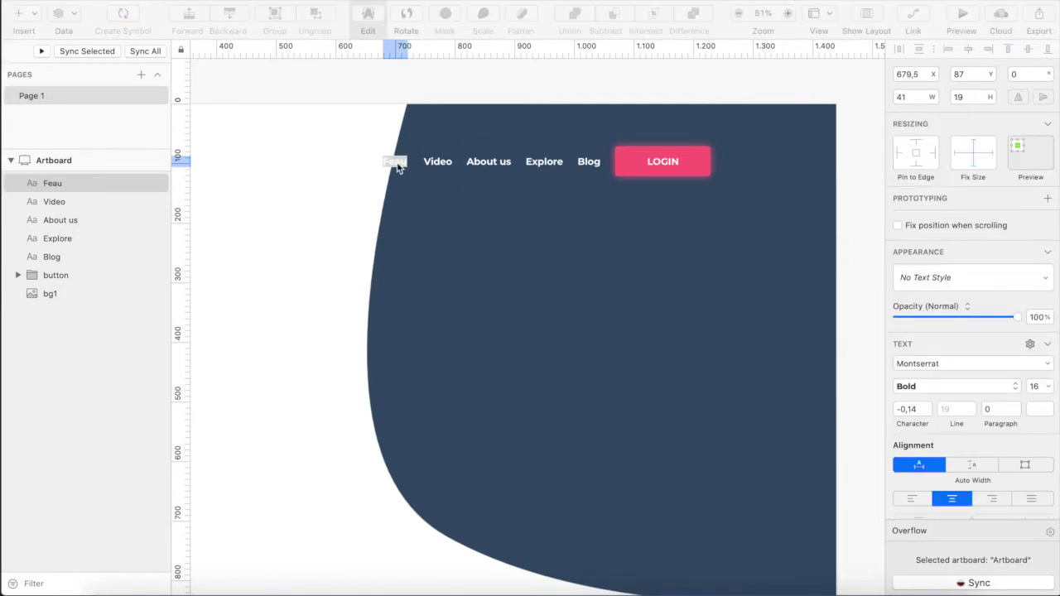
click(398, 167)
text(Features)
key(Escape)
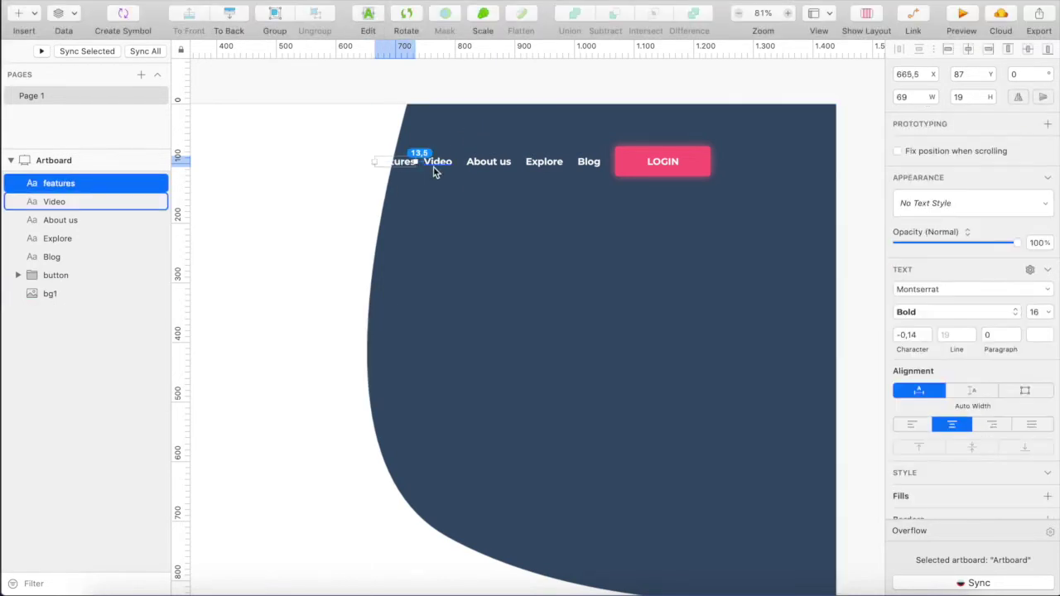
Move the features text left to X 655, leaving 24 px before Video
click(919, 74)
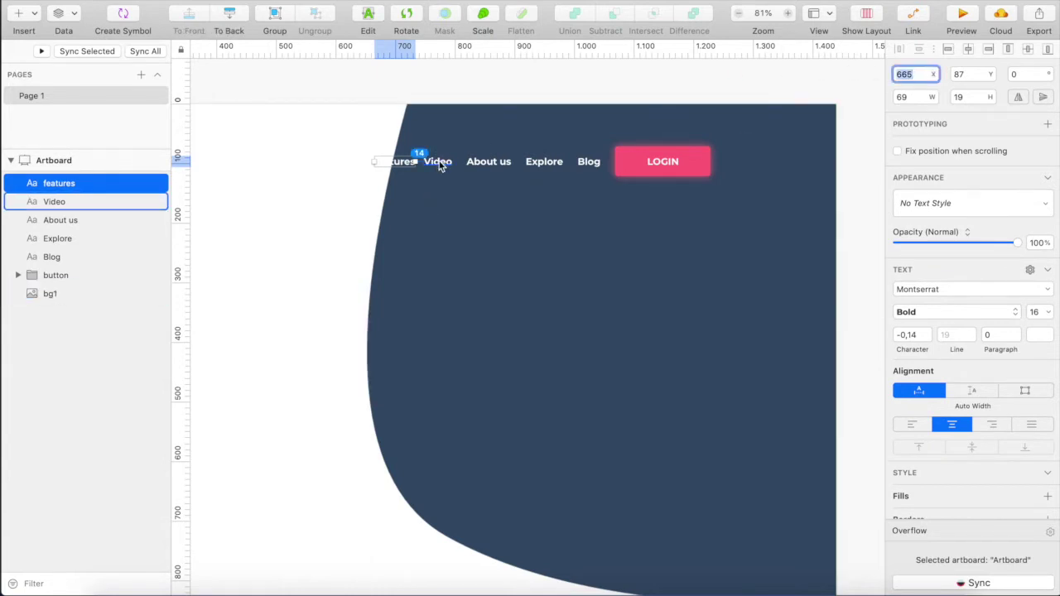
click(394, 175)
click(419, 162)
key(Left)
key(Left)
key(Left)
key(Left)
key(Left)
key(Left)
key(Left)
key(Left)
key(Left)
key(Left)
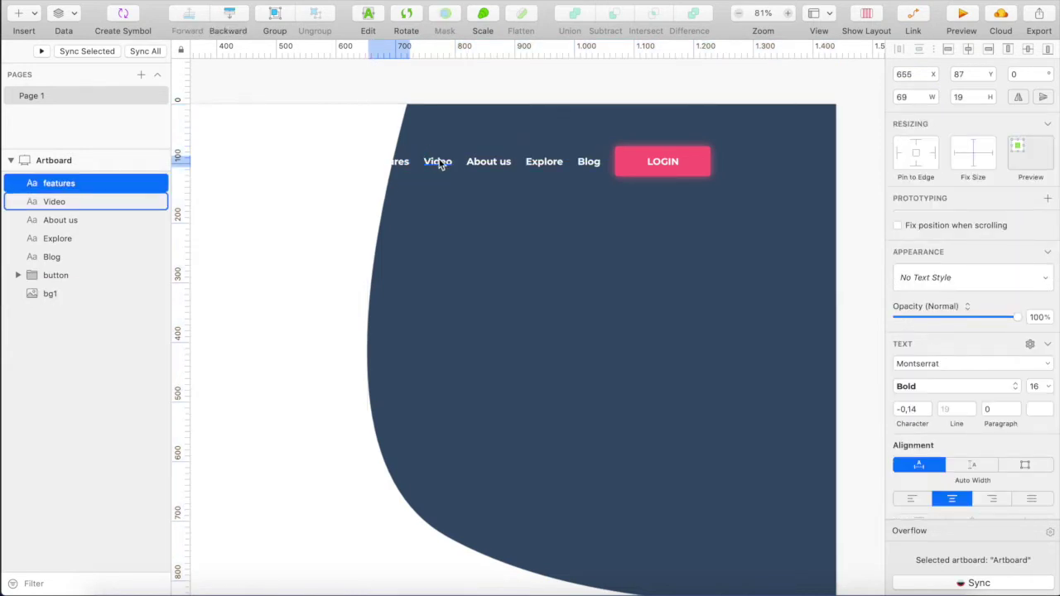
Group the five navigation texts with the LOGIN button and name the group "menu"
shift+click(437, 162)
shift+click(507, 164)
shift+click(547, 163)
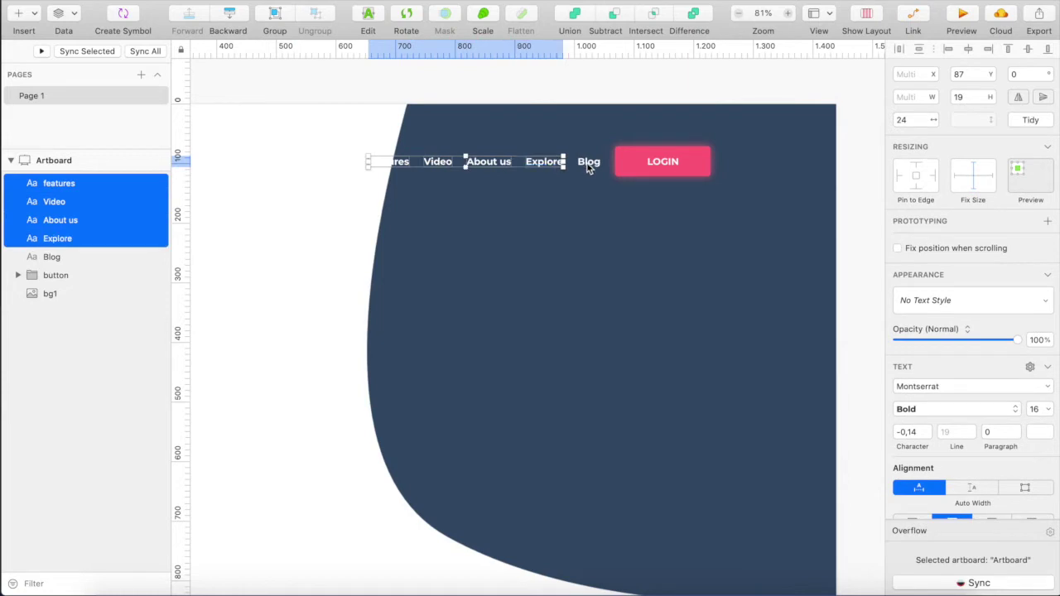
shift+click(588, 163)
shift+click(658, 163)
key(super+g)
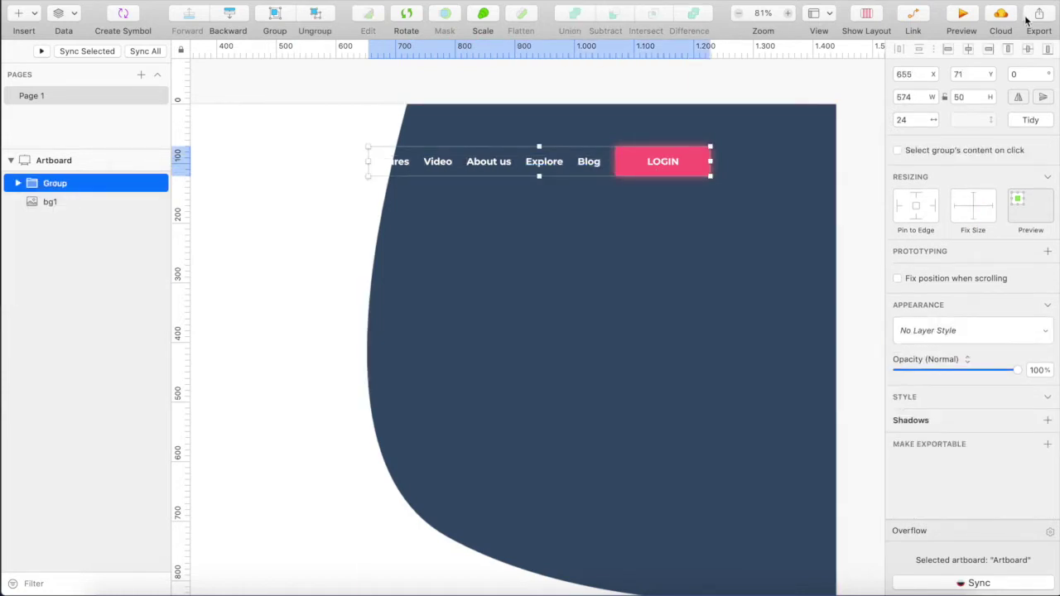
double_click(58, 184)
text(menu)
key(Return)
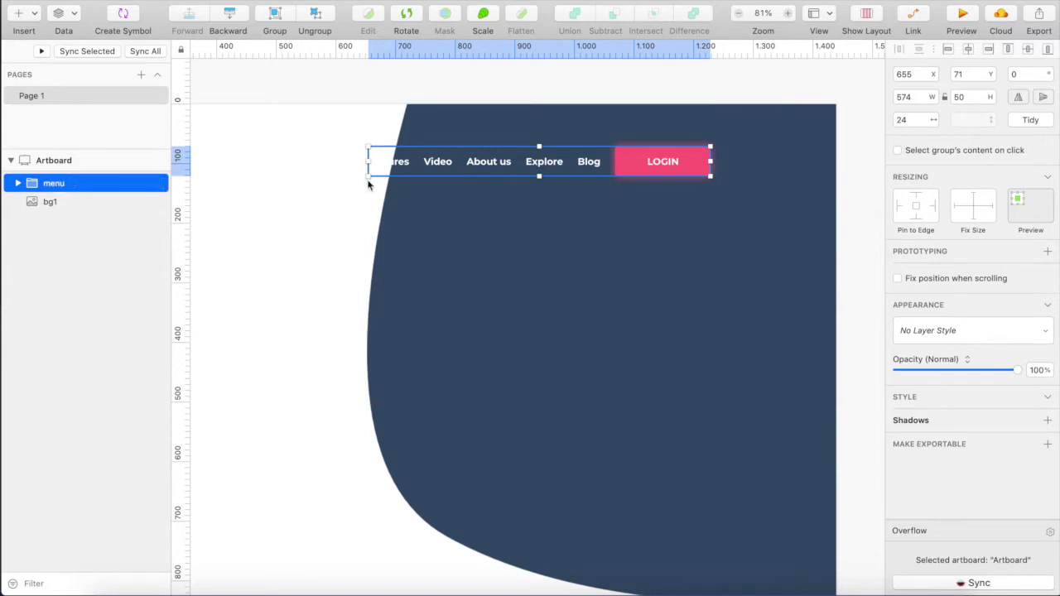
Show the column layout and move the menu group right to X 731, near the last column's right edge
scroll(418, 196, down, 3)
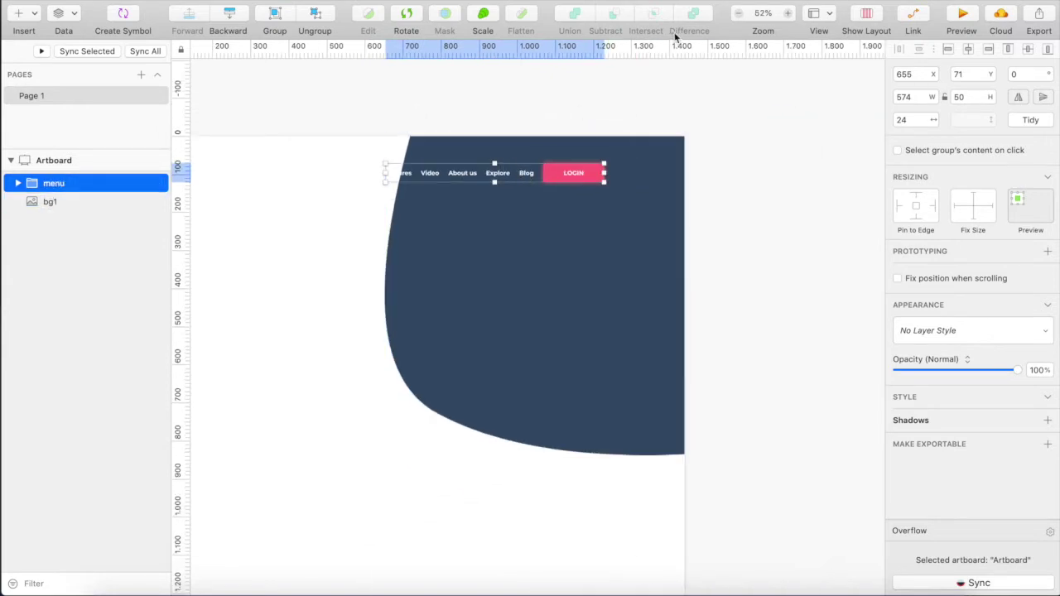
click(864, 14)
drag(570, 173, 596, 176)
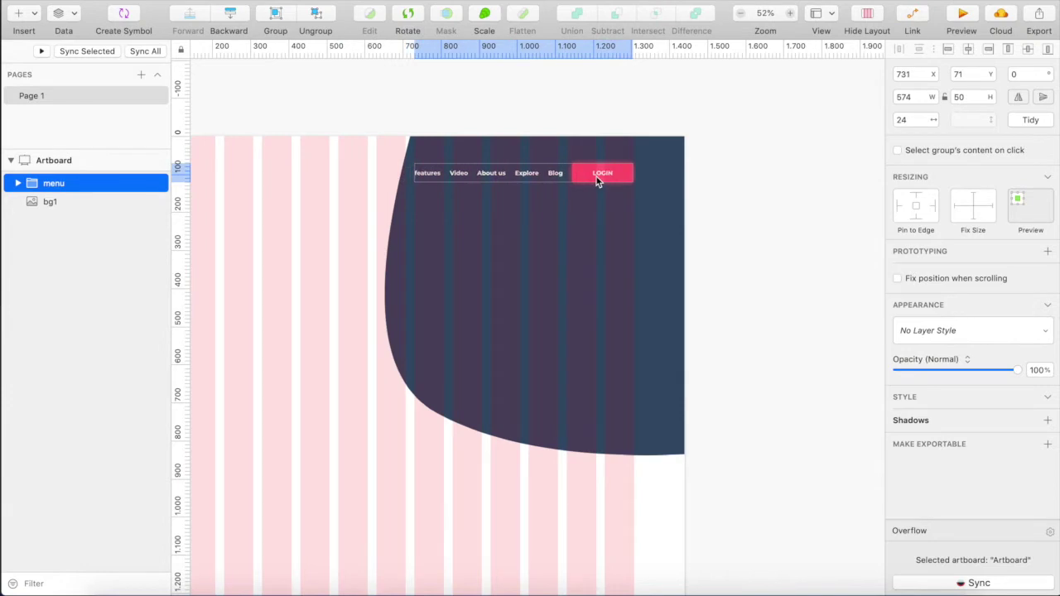
Move the menu group up to Y 56
key(Up)
key(Up)
key(Up)
key(Up)
key(Up)
key(Up)
key(Up)
key(Up)
key(Up)
key(Up)
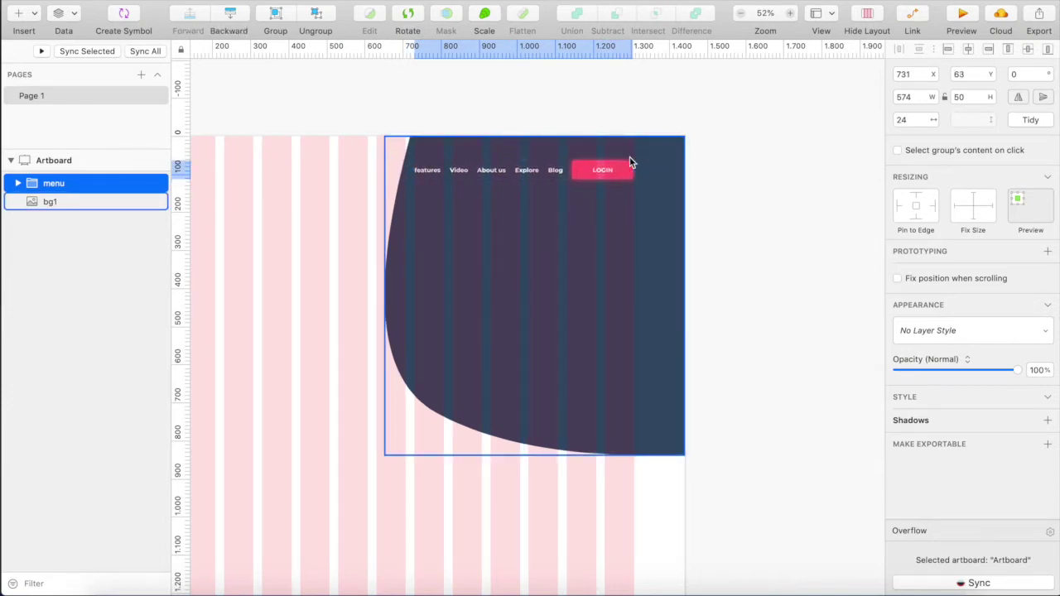
key(Up)
key(Up)
key(Up)
key(Up)
key(Up)
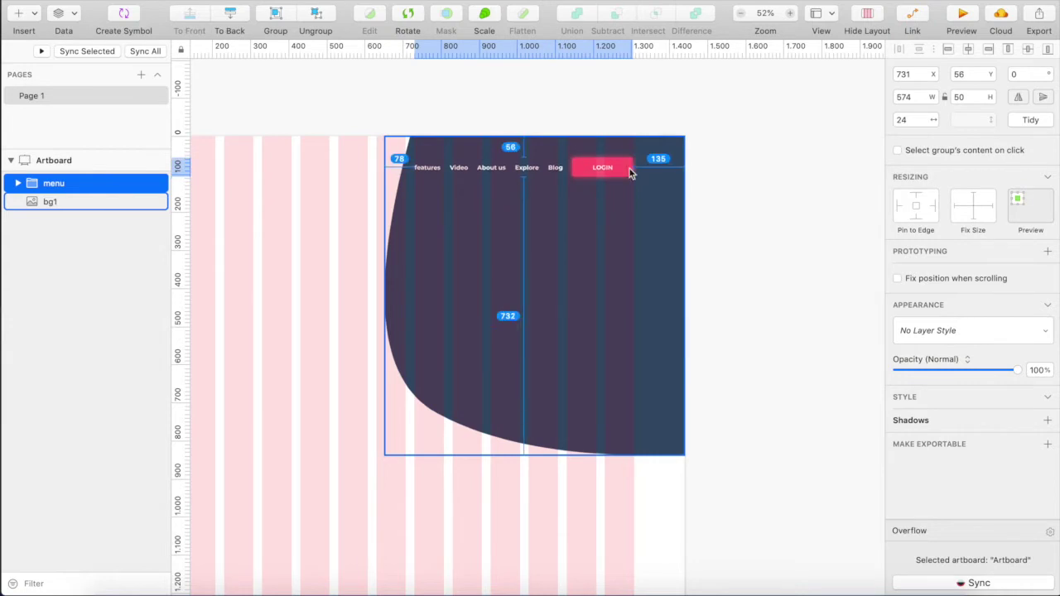
Nudge the menu group to X 733 so the button meets the last column's right edge, and deselect it
scroll(561, 170, up, 5)
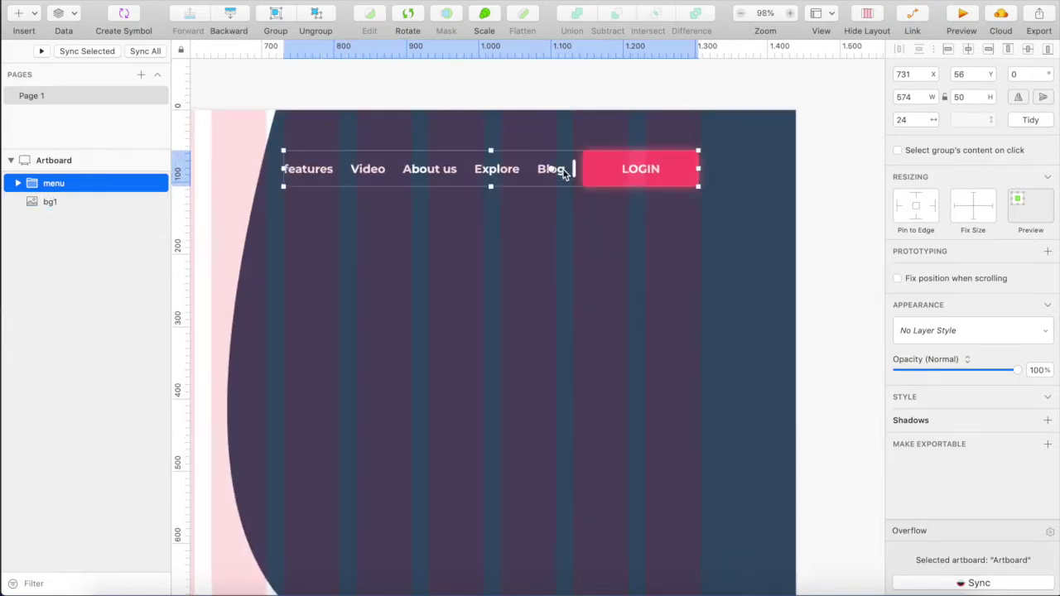
key(Right)
key(Right)
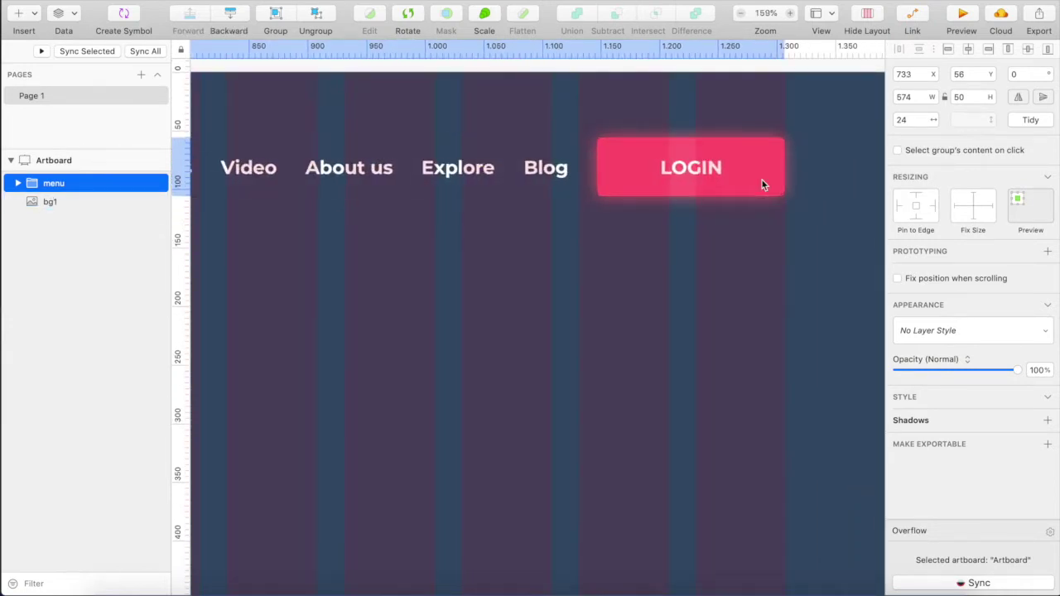
scroll(762, 180, down, 5)
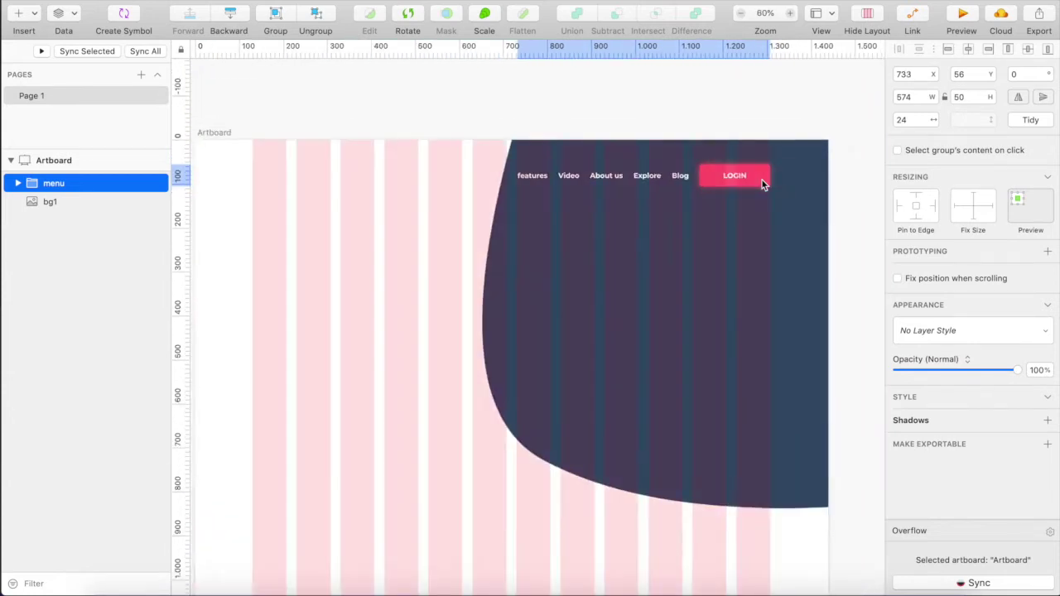
key(ctrl+l)
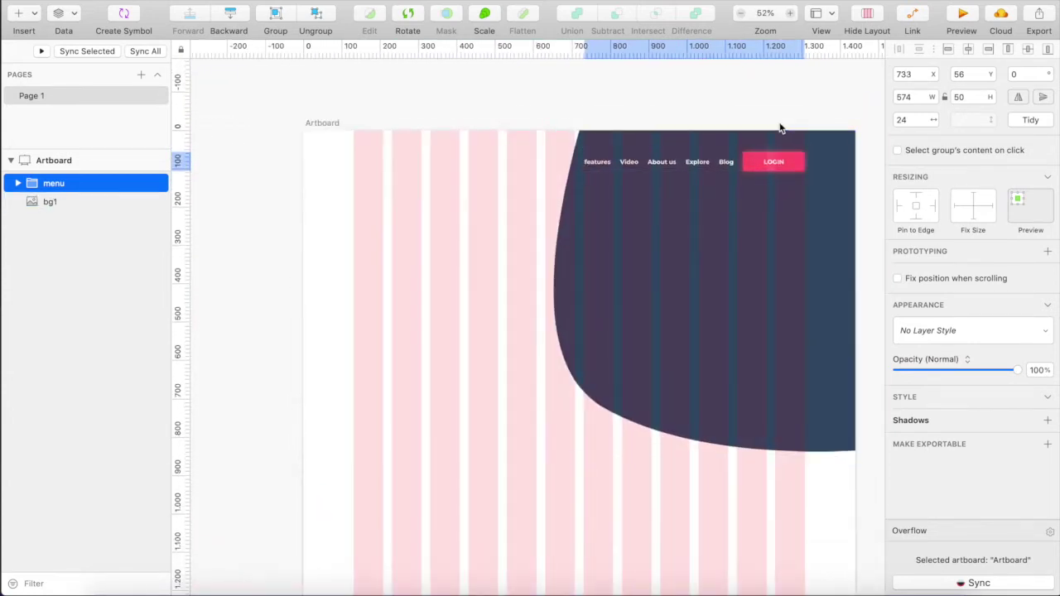
key(Escape)
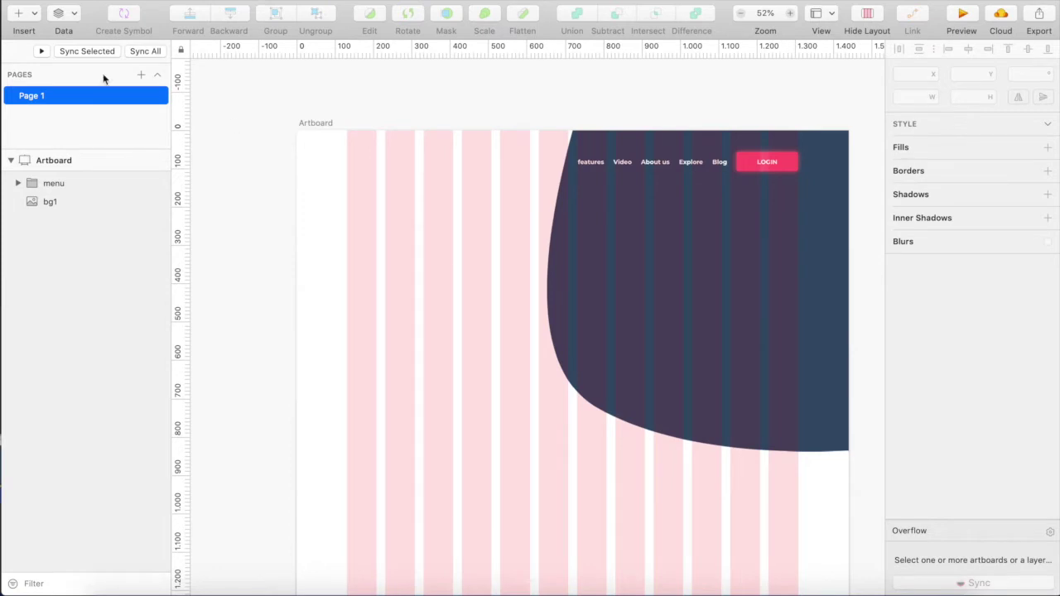
Insert the logo.png image and place it at X 131, Y 49, starting at the first layout column
click(14, 22)
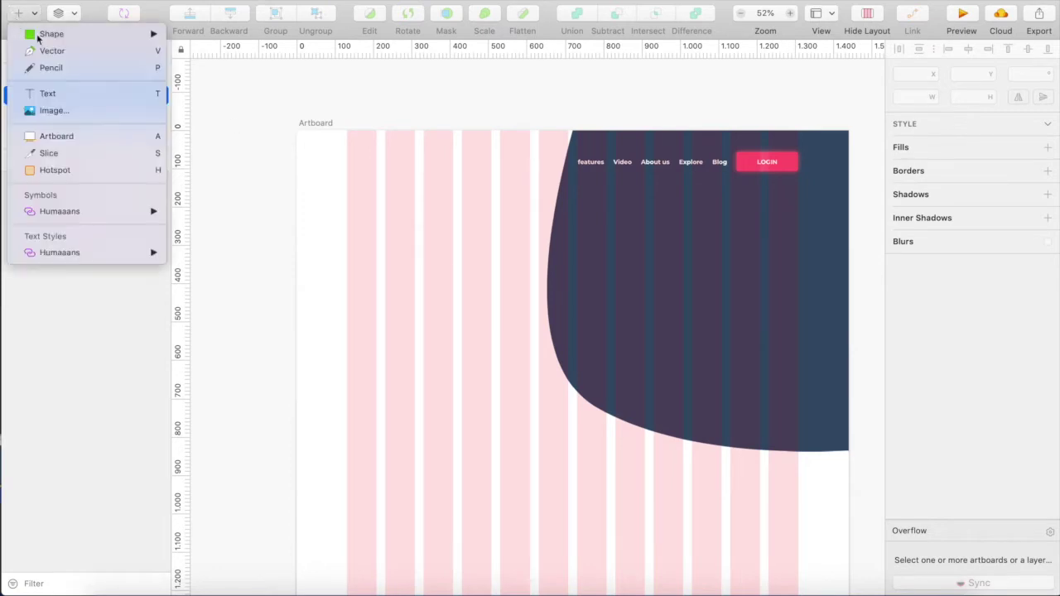
click(90, 111)
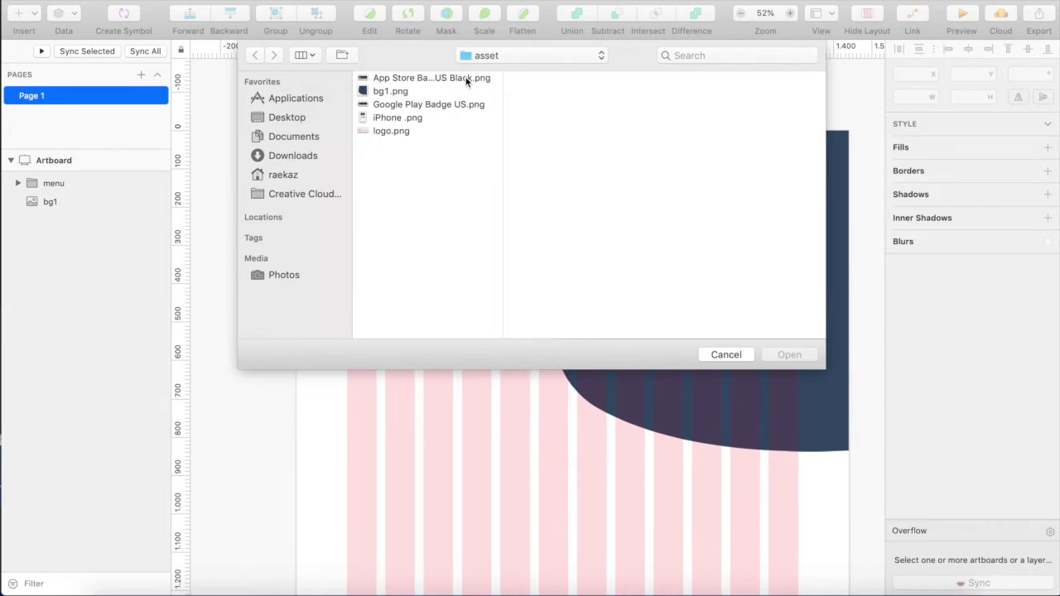
click(401, 131)
click(790, 354)
drag(526, 321, 374, 157)
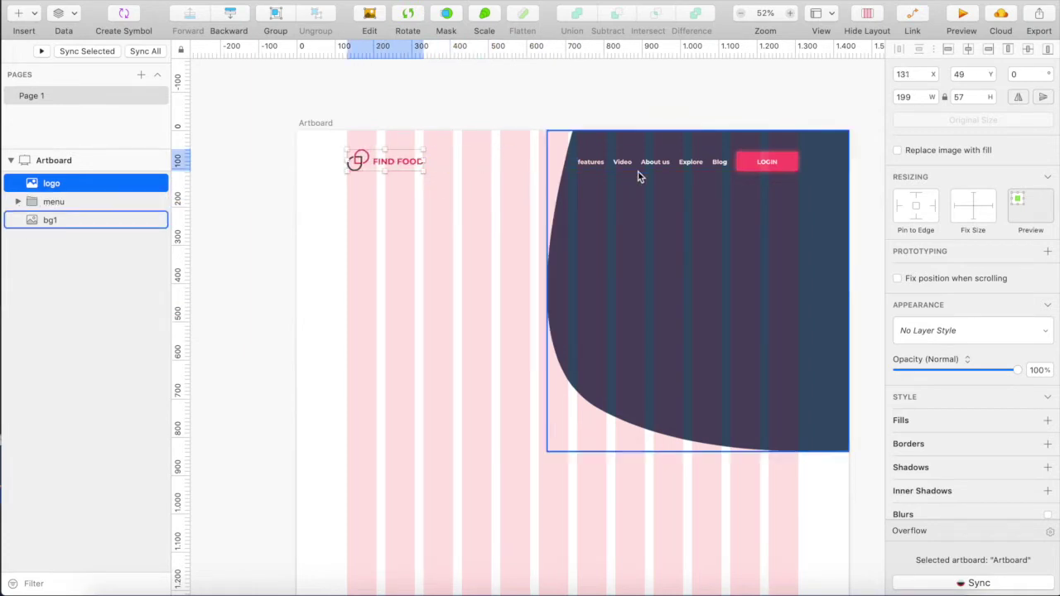
Align the logo and the menu group to their vertical centres and nudge both down slightly
shift+click(646, 170)
click(1027, 51)
key(alt)
key(Down)
key(Down)
key(Down)
key(Down)
key(Down)
key(Down)
key(Down)
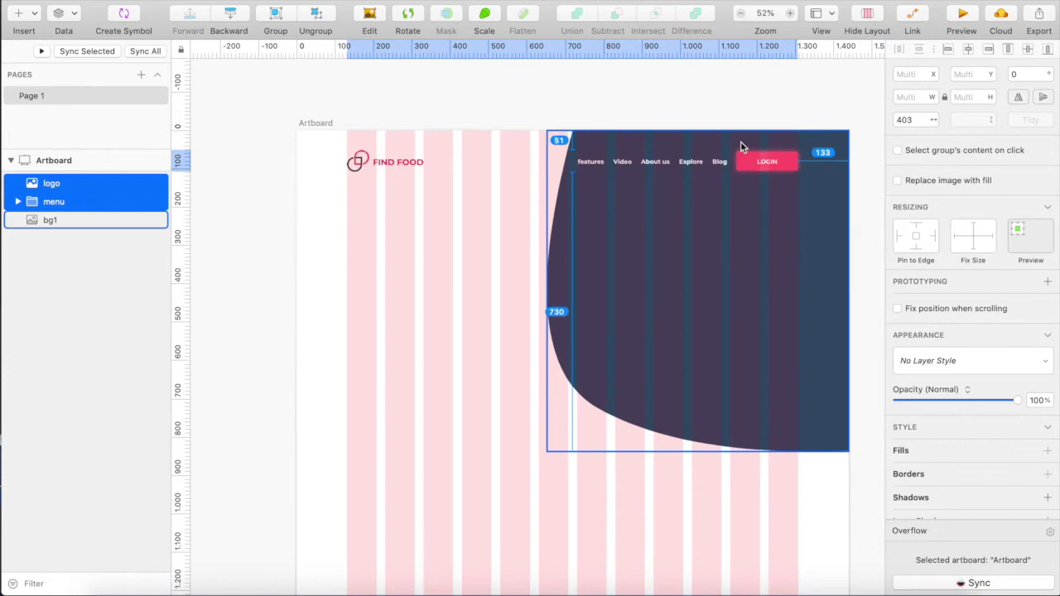
click(460, 246)
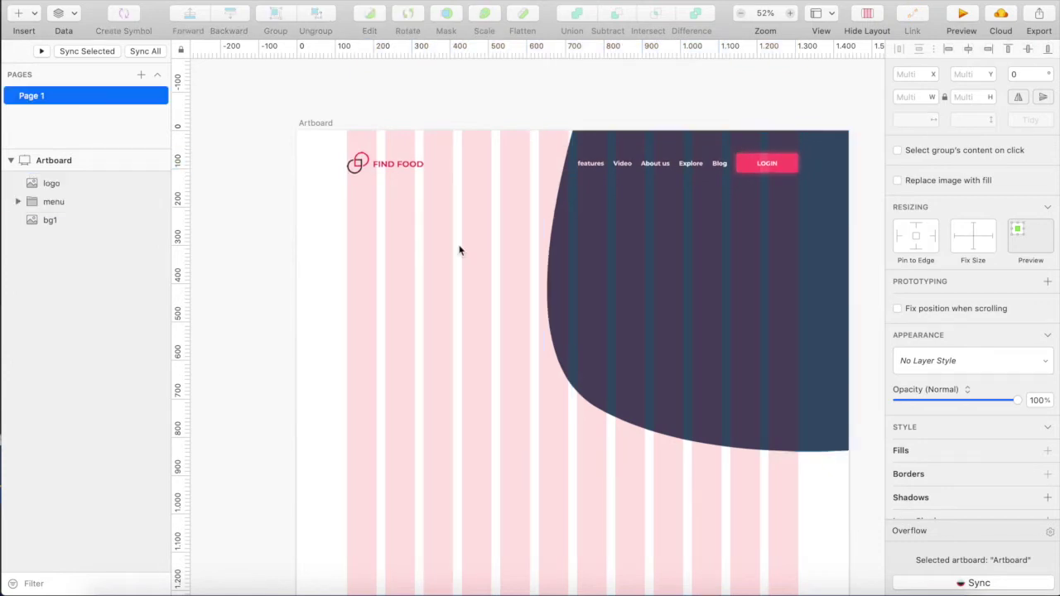
Insert the iPhone .png image and place it over the dark background shape at X 846, Y 220
click(35, 16)
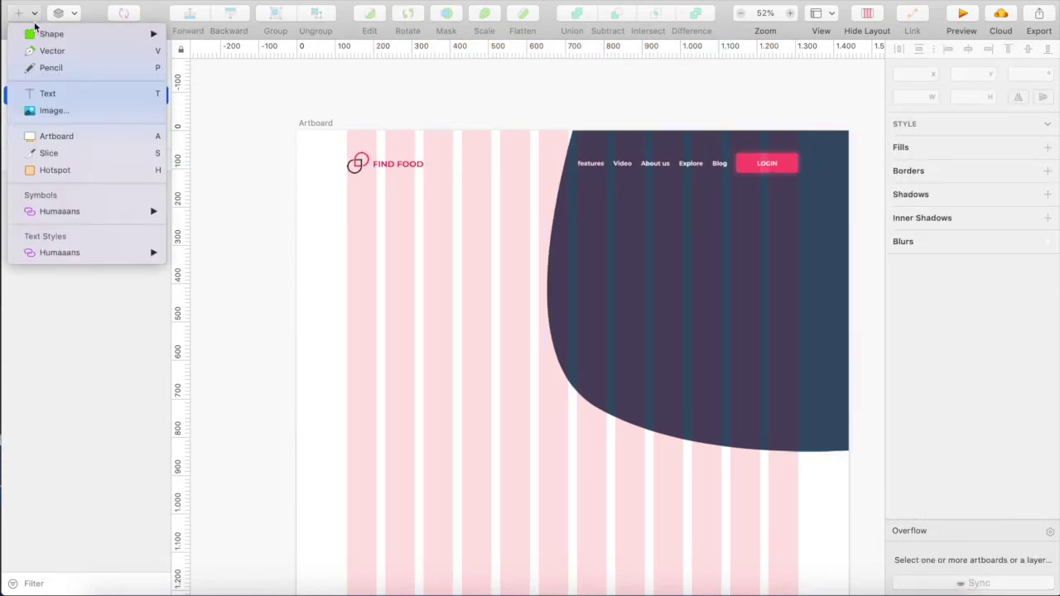
click(107, 116)
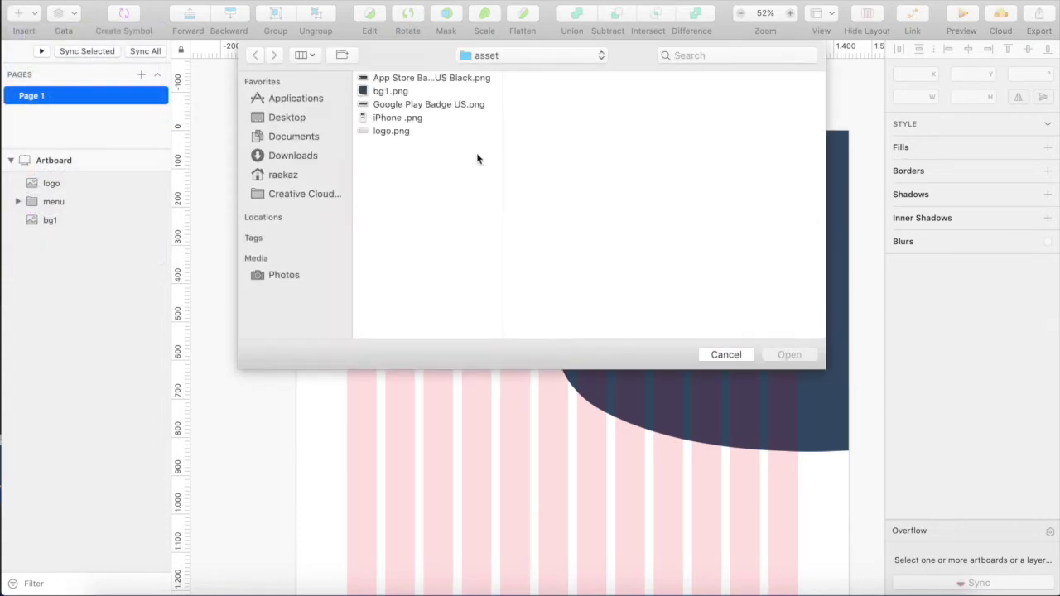
click(439, 117)
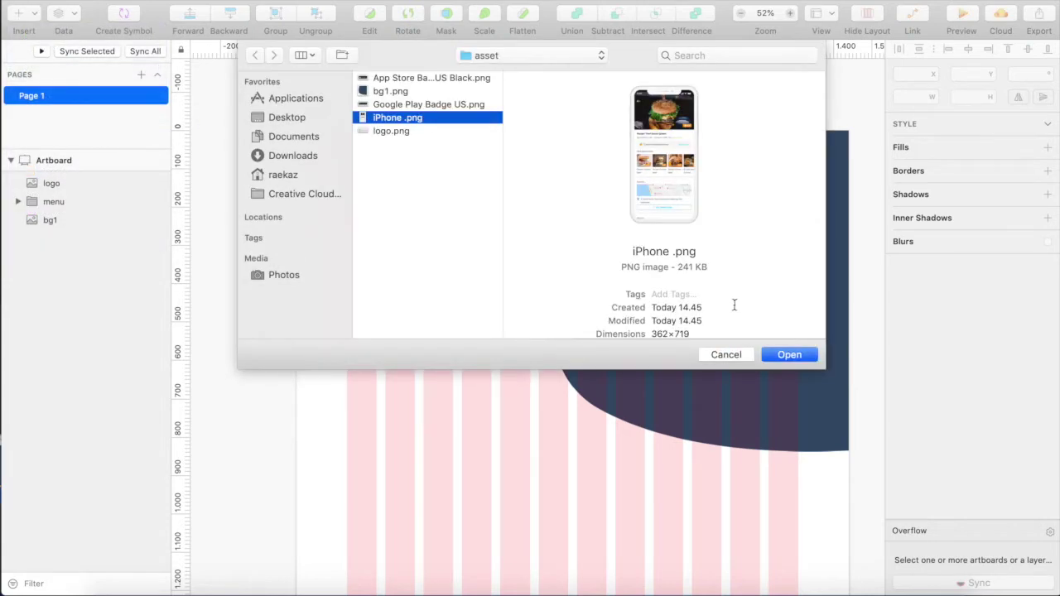
click(775, 355)
drag(516, 295, 670, 327)
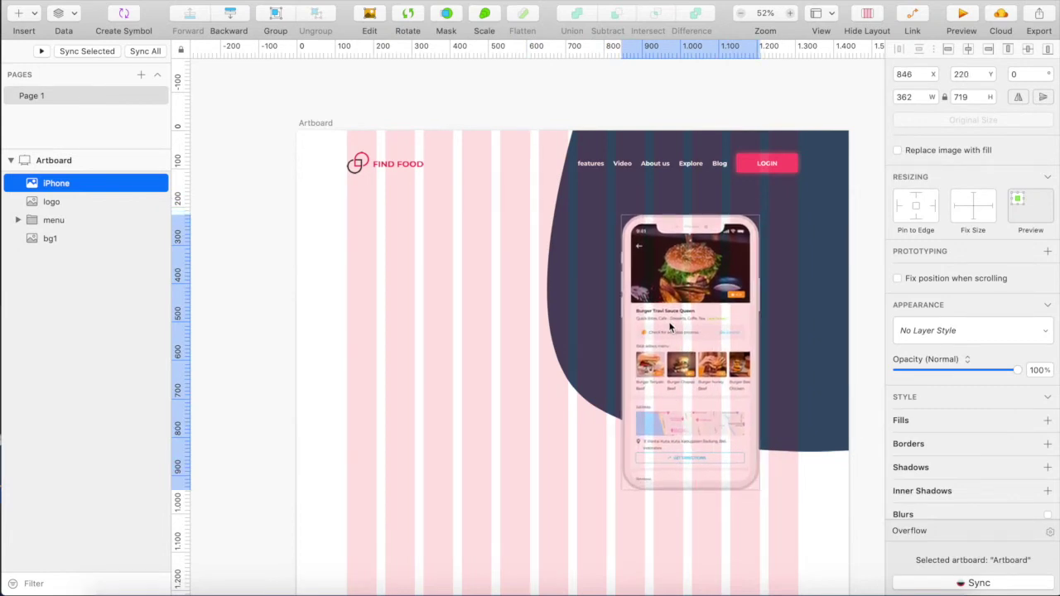
Nudge the iPhone image up to Y 184, 74 px below the menu group
scroll(646, 326, right, 3)
scroll(646, 325, down, 1)
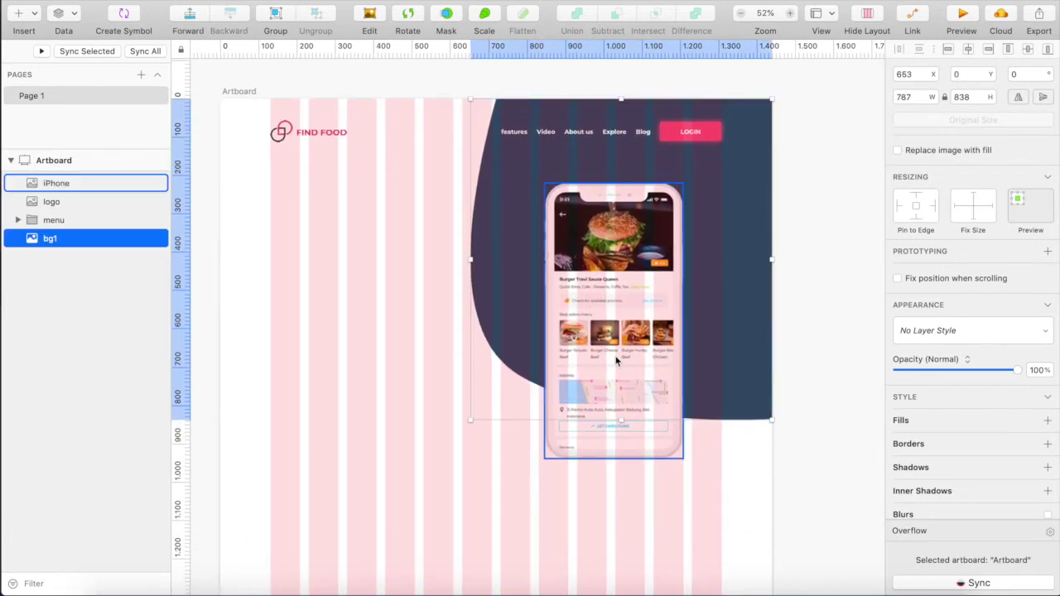
key(Up)
key(Up)
key(Up)
key(Up)
key(Up)
key(Up)
key(Up)
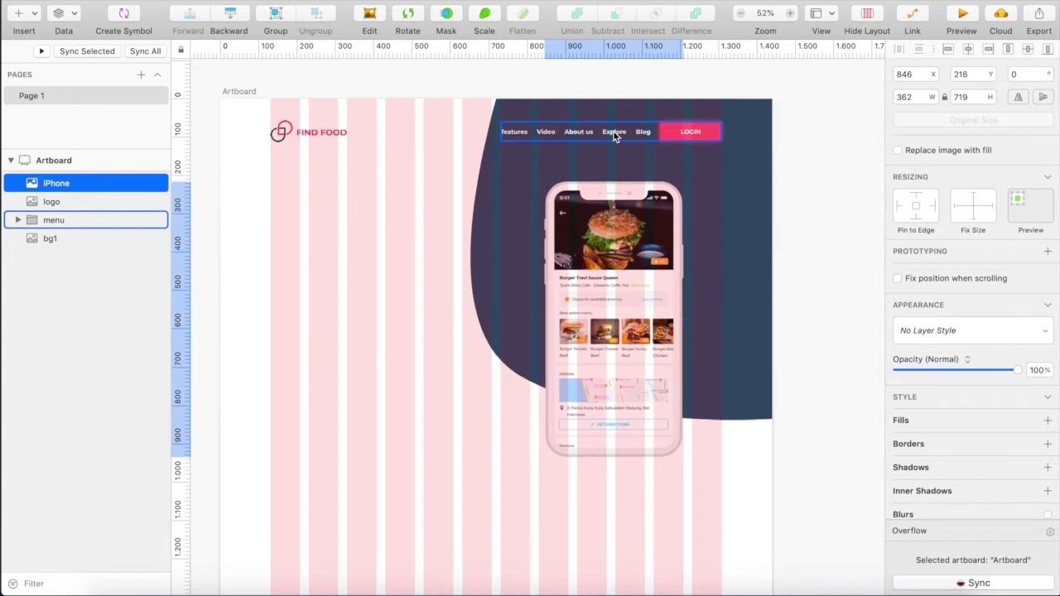
key(Up)
key(Up)
key(Up)
key(Up)
key(Up)
key(Up)
key(Up)
key(Up)
key(Up)
key(Up)
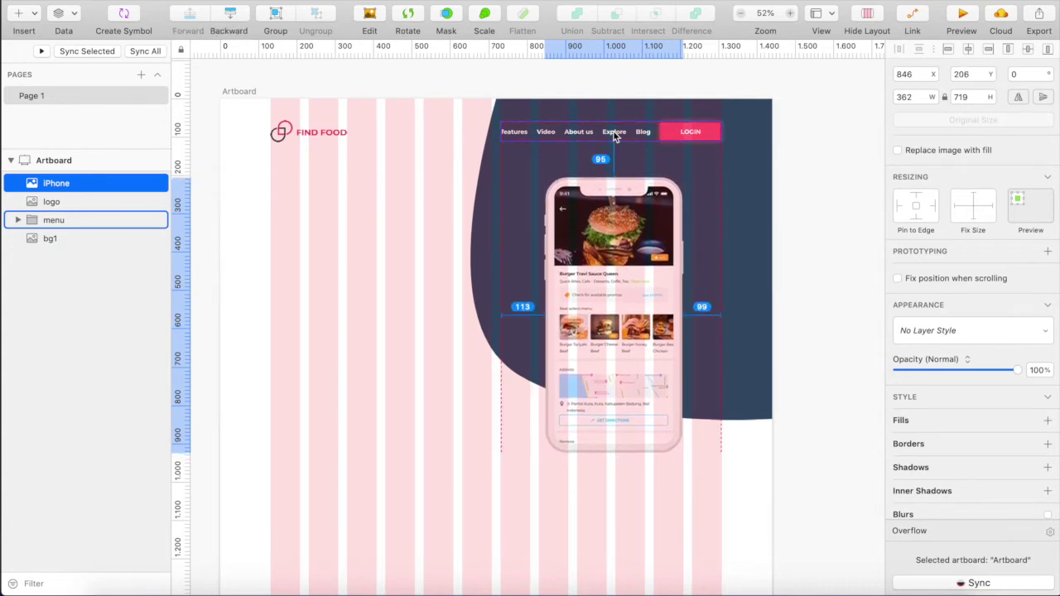
key(Up)
key(Up)
key(Up)
key(Up)
key(Up)
key(Up)
key(Up)
key(Up)
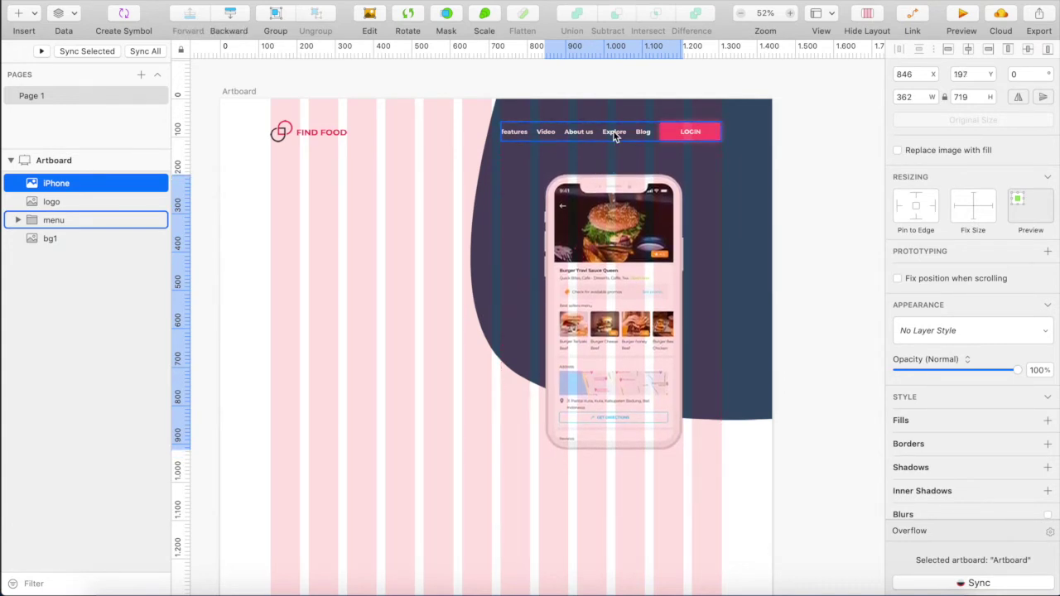
key(Up)
key(Up)
key(Up)
key(Up)
key(Up)
key(Up)
key(Up)
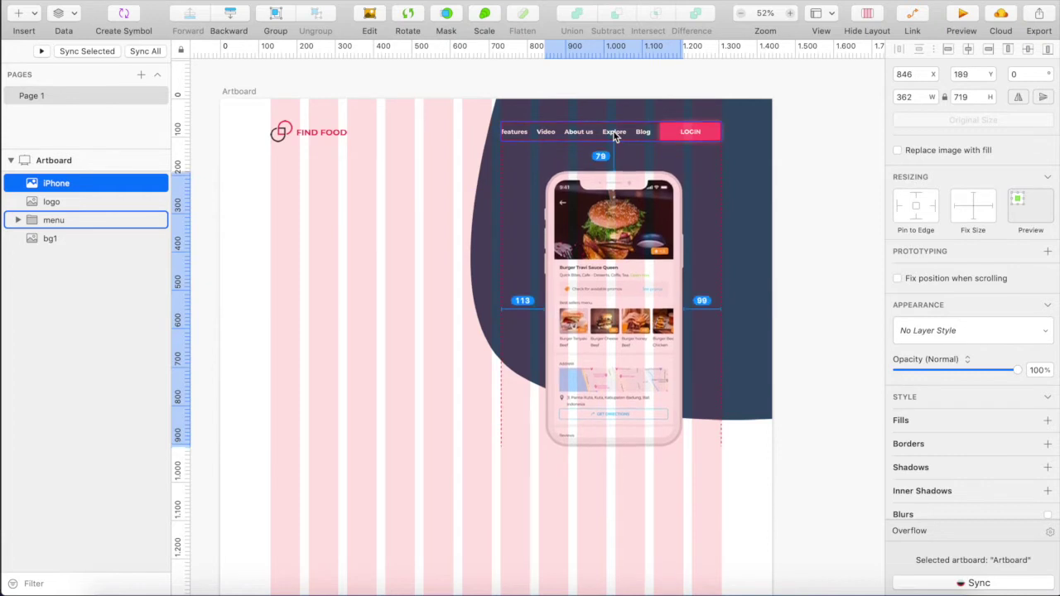
key(Up)
key(Up)
key(Up)
key(Up)
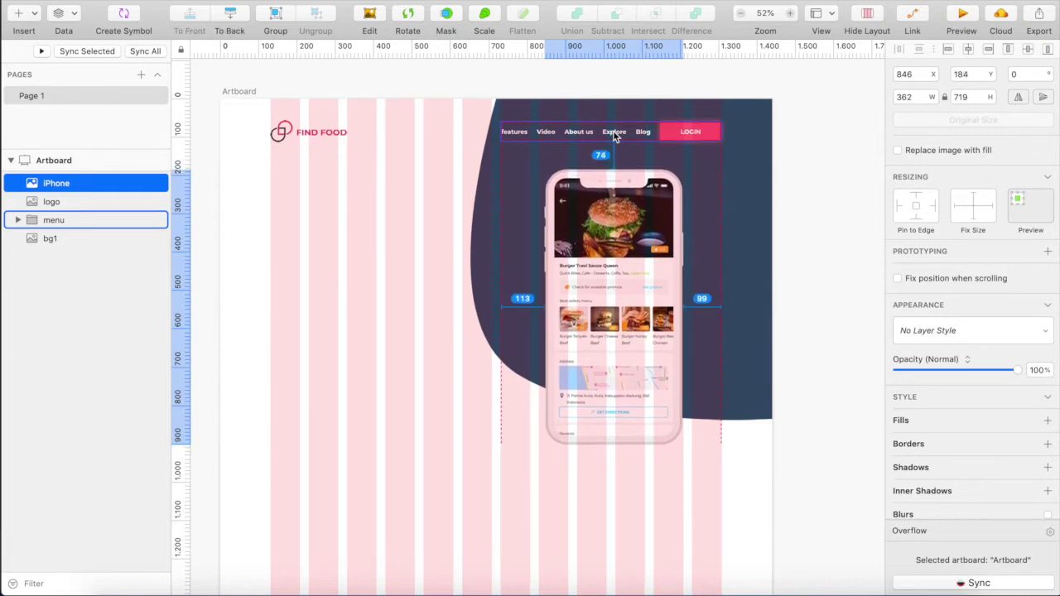
Add the two-line heading "Find delicious food places all over the world" in the empty area beside the dark background shape
scroll(613, 132, left, 3)
scroll(614, 131, left, 3)
click(430, 229)
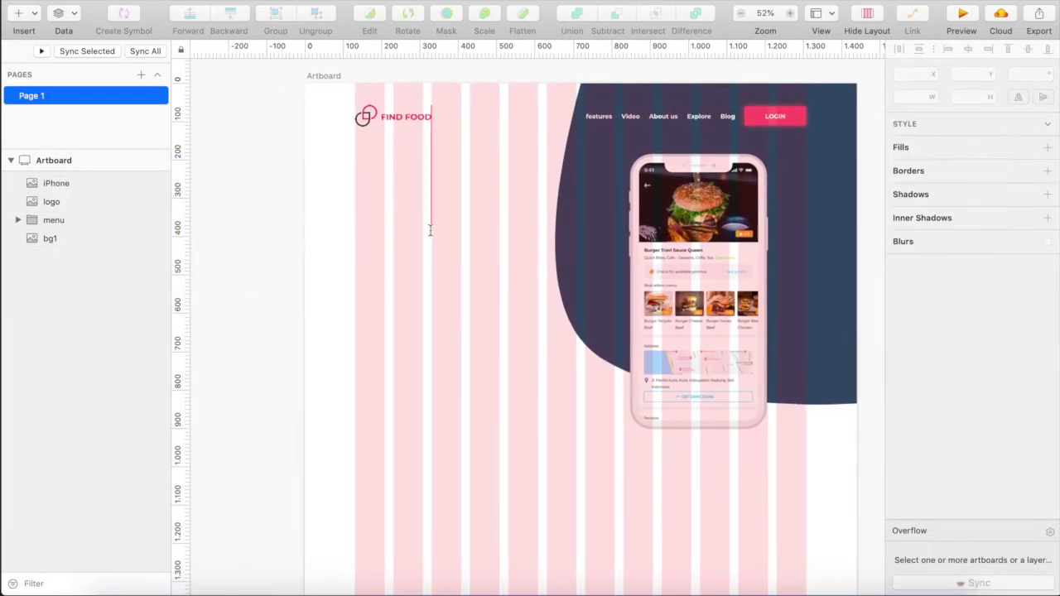
click(430, 230)
text(Find delicious food places all over the world)
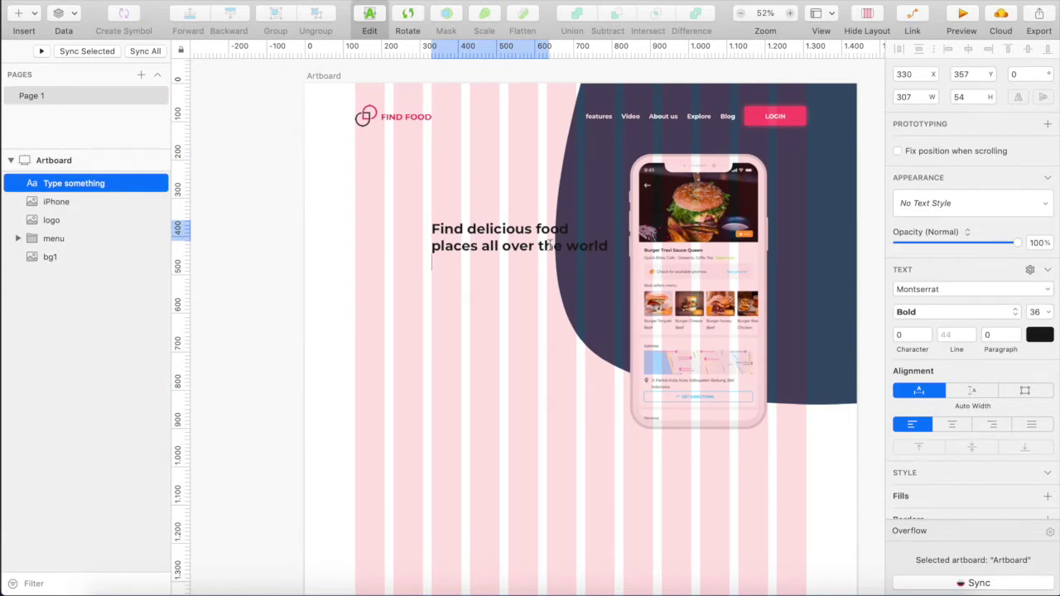
Try line heights of 36 and 54 on only the heading's second line
triple_click(558, 244)
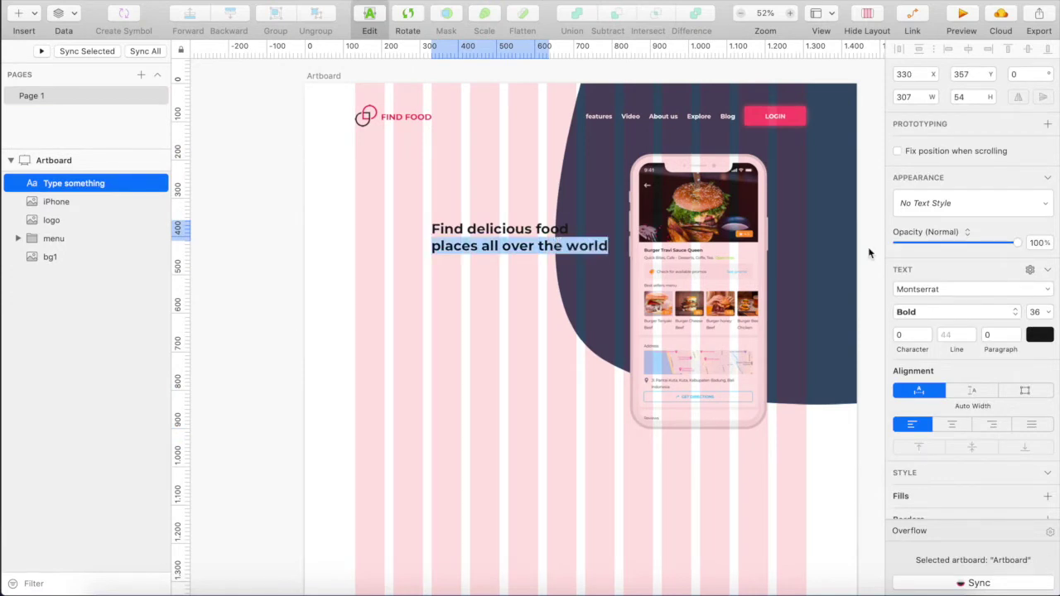
click(1035, 333)
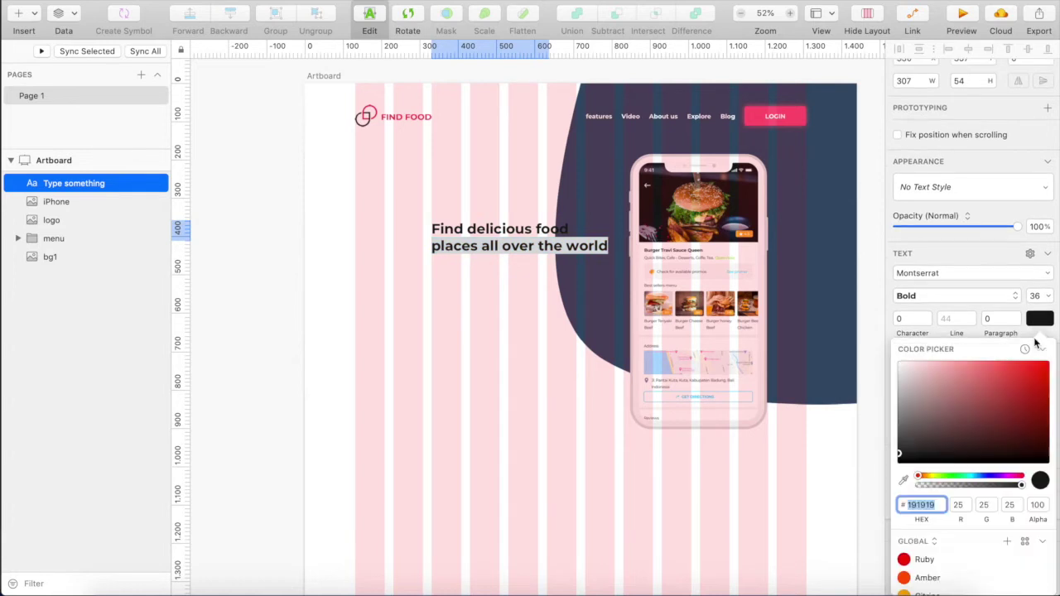
click(1039, 334)
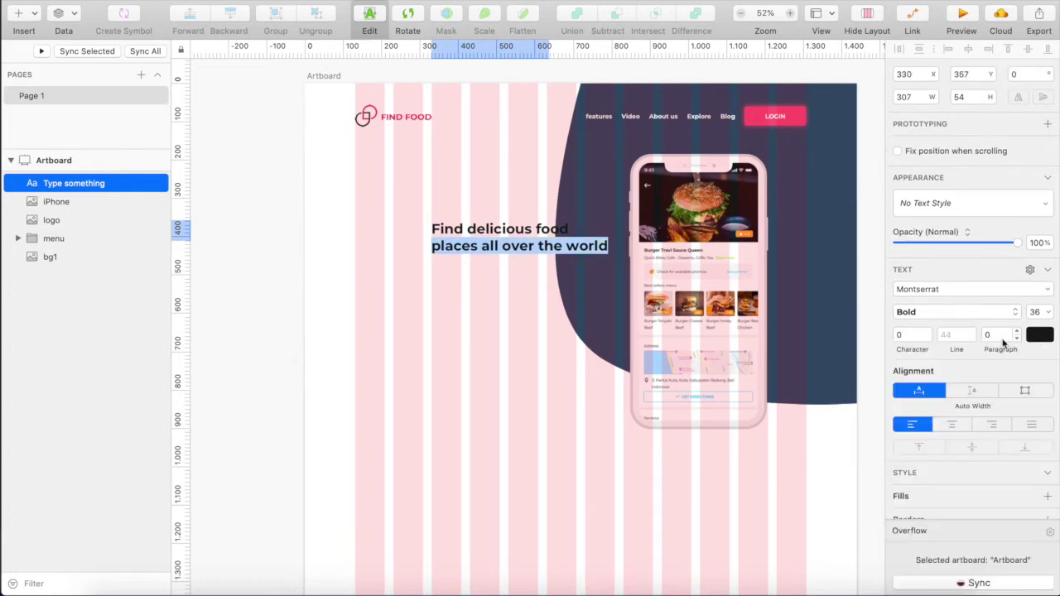
click(954, 336)
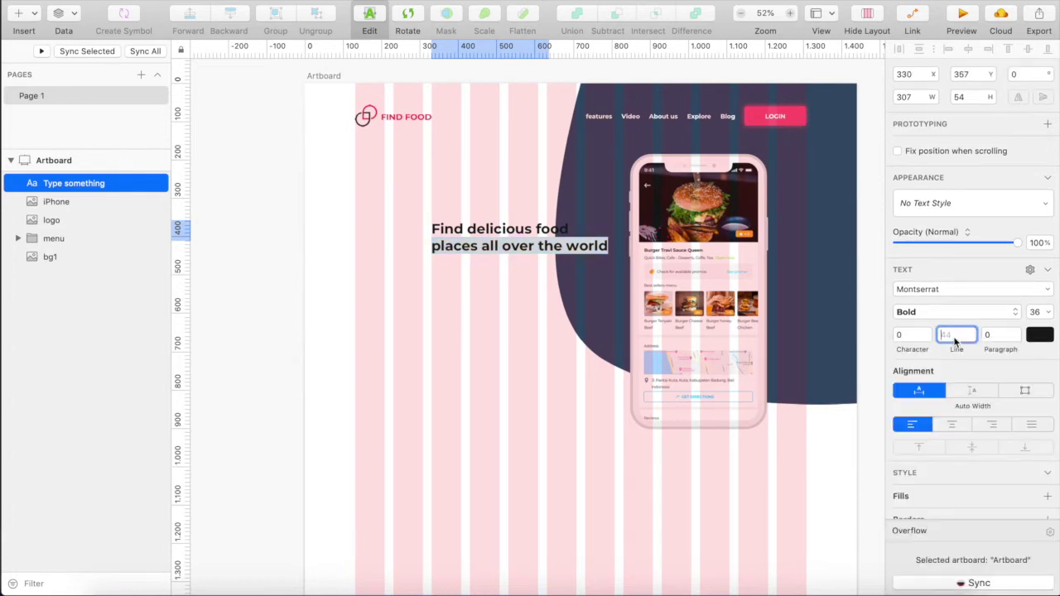
text(36)
key(Return)
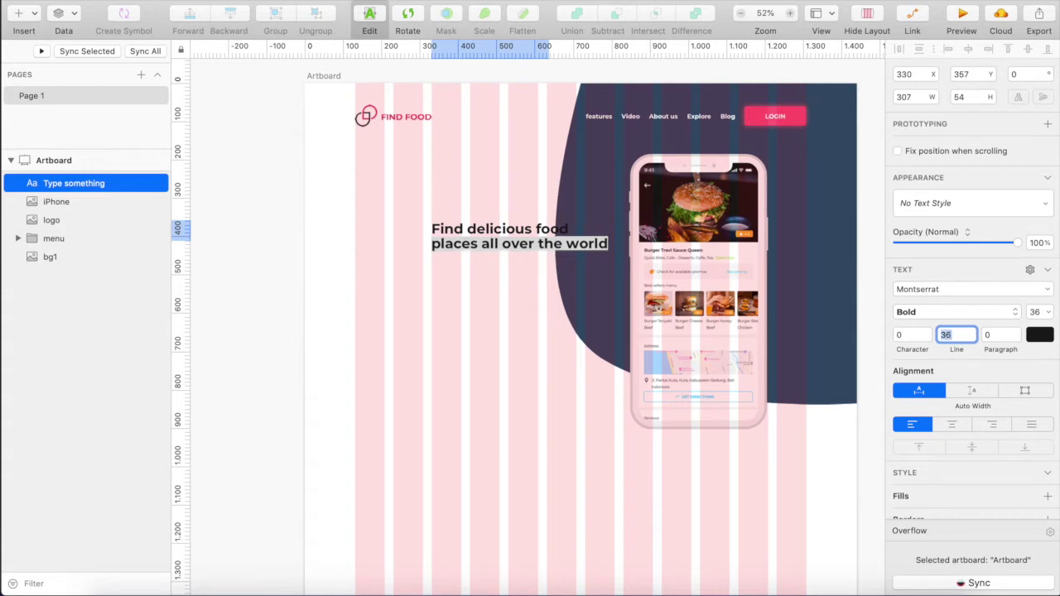
text(54)
key(Return)
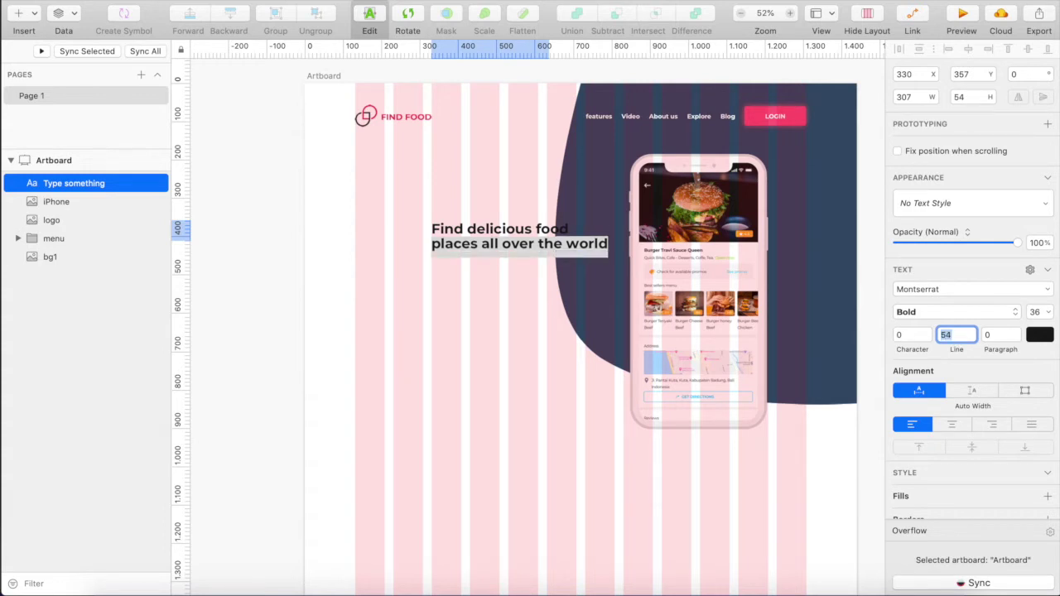
Set the line height of the whole heading to 54 and move it to X 131, Y 352, in line with the logo
triple_click(509, 237)
key(super+a)
click(965, 335)
text(36)
key(Return)
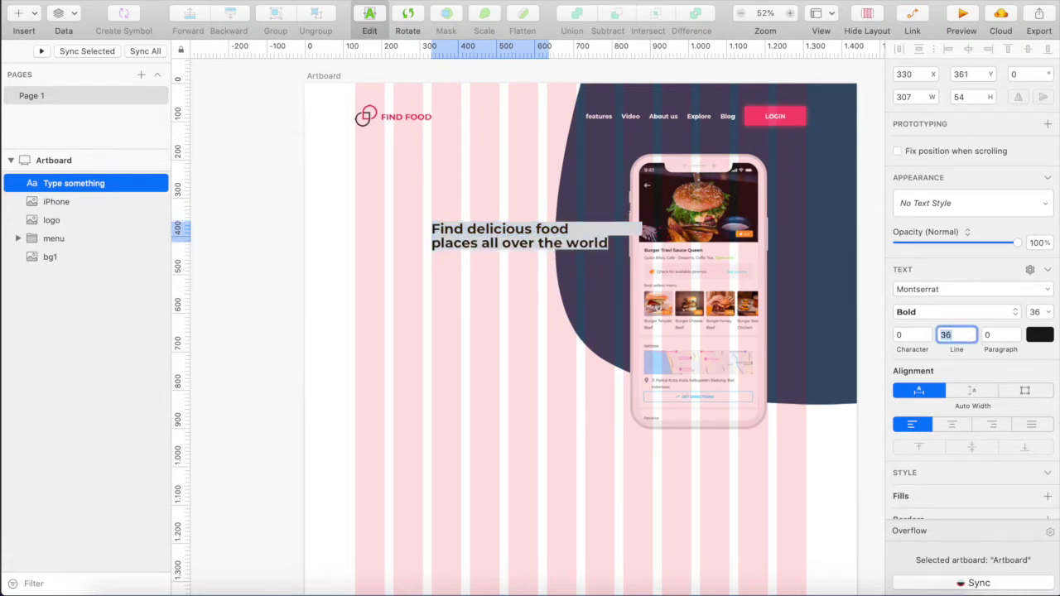
text(54)
key(Return)
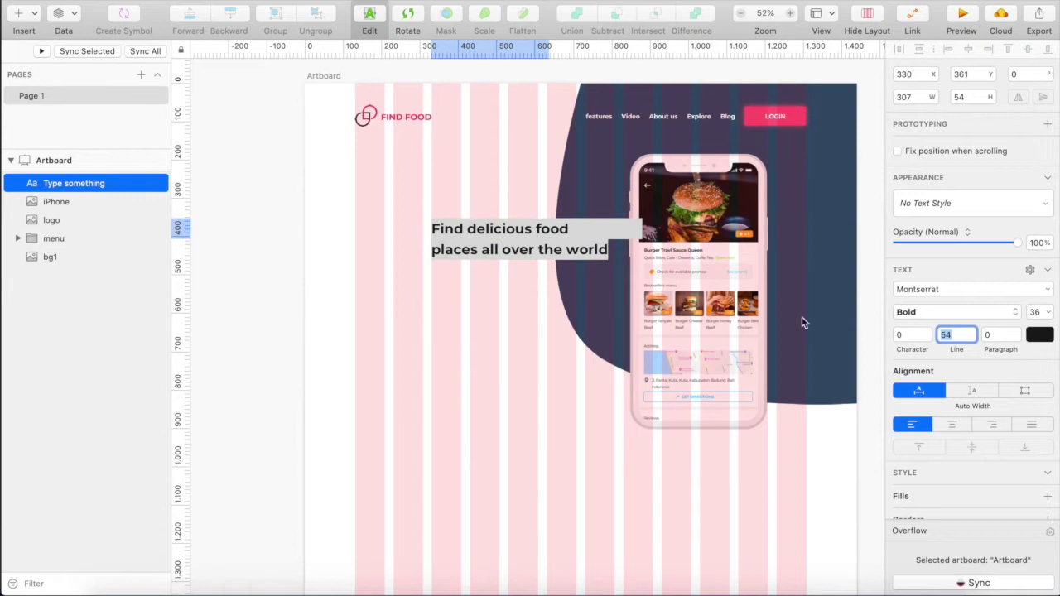
key(Escape)
click(454, 323)
drag(494, 246, 427, 249)
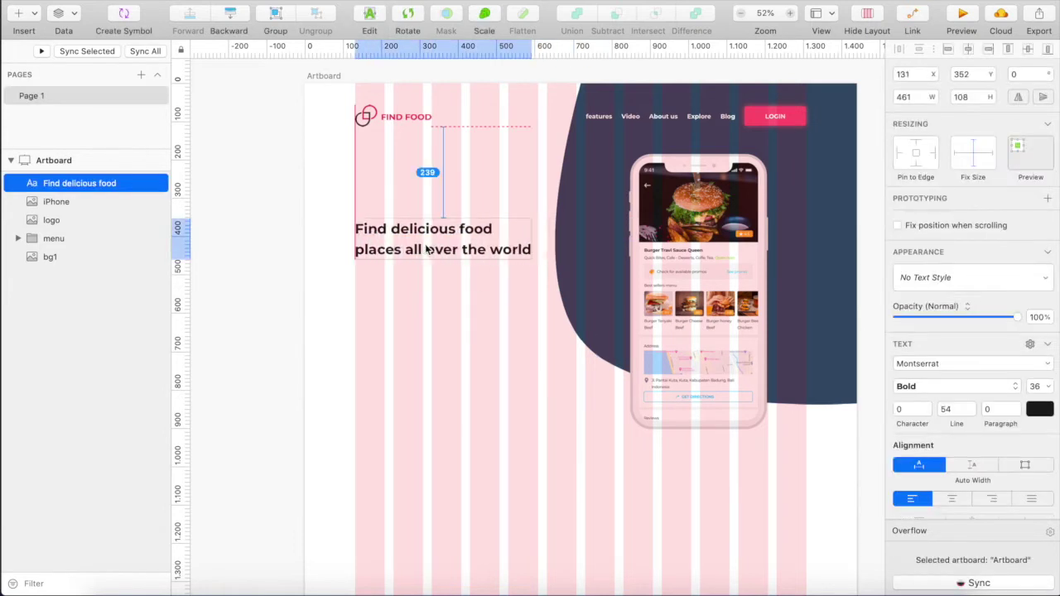
Below the heading, add the text "Lorem Ipsum is simply dummy text of the printing and typesetting industry. Lorem Ipsum has been the industry's"
key(t)
click(404, 303)
text(Lorem Ipsum is simply dummy text of the printing and typesetting industry. Lorem Ipsum has been the industry's)
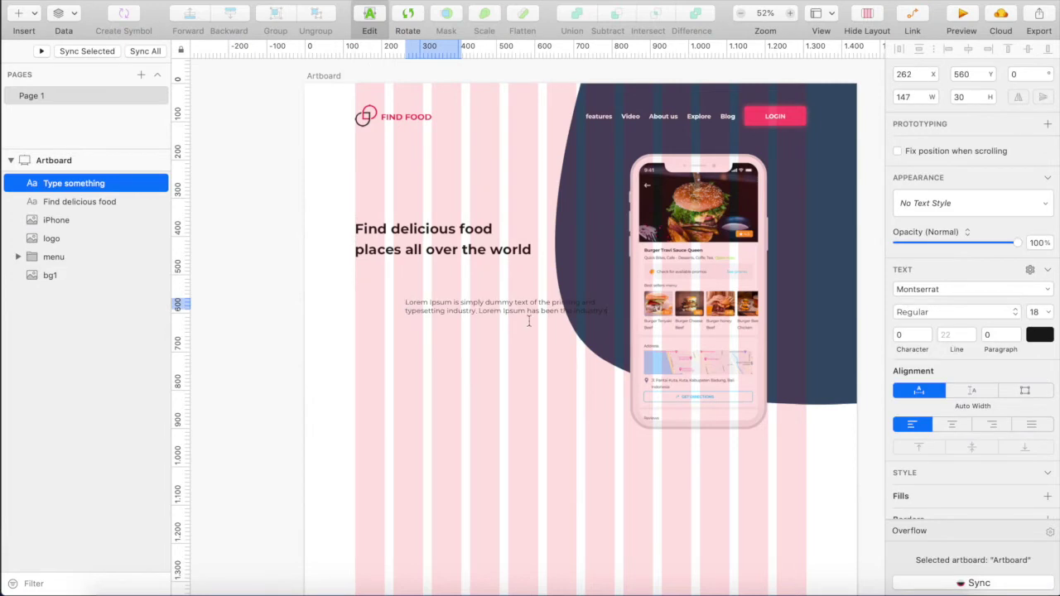
Set the line height of the Lorem Ipsum paragraph to 30
triple_click(450, 303)
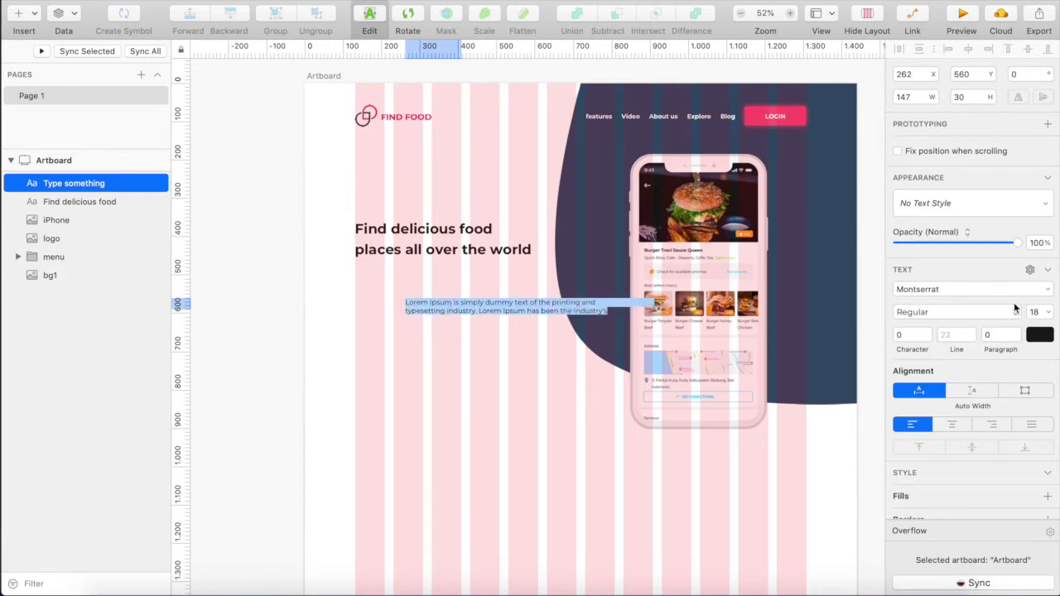
click(946, 336)
text(30)
key(Return)
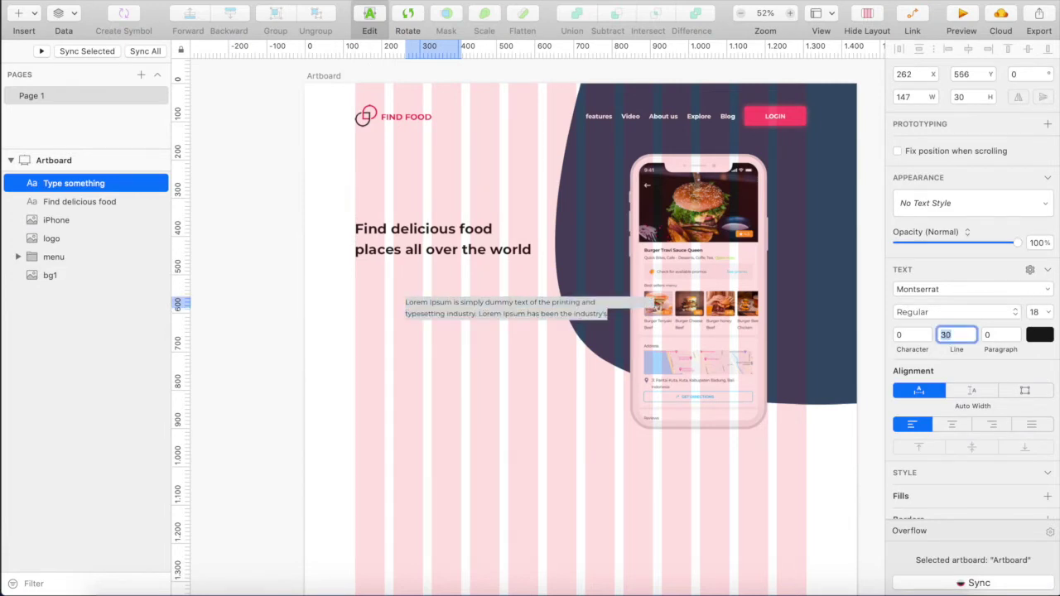
key(Escape)
Move the Lorem Ipsum paragraph to 24 px below the heading and align both texts along their left edges
drag(461, 314, 409, 286)
shift+click(435, 253)
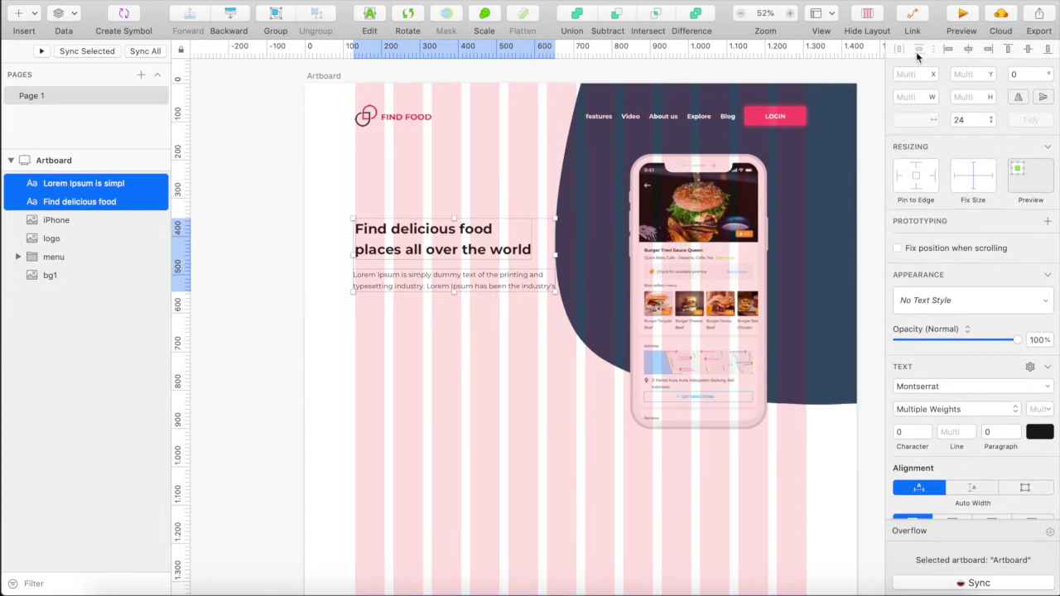
click(950, 50)
Nudge the heading and paragraph together to X 130, at the first layout column's edge, and deselect them
scroll(276, 295, up, 3)
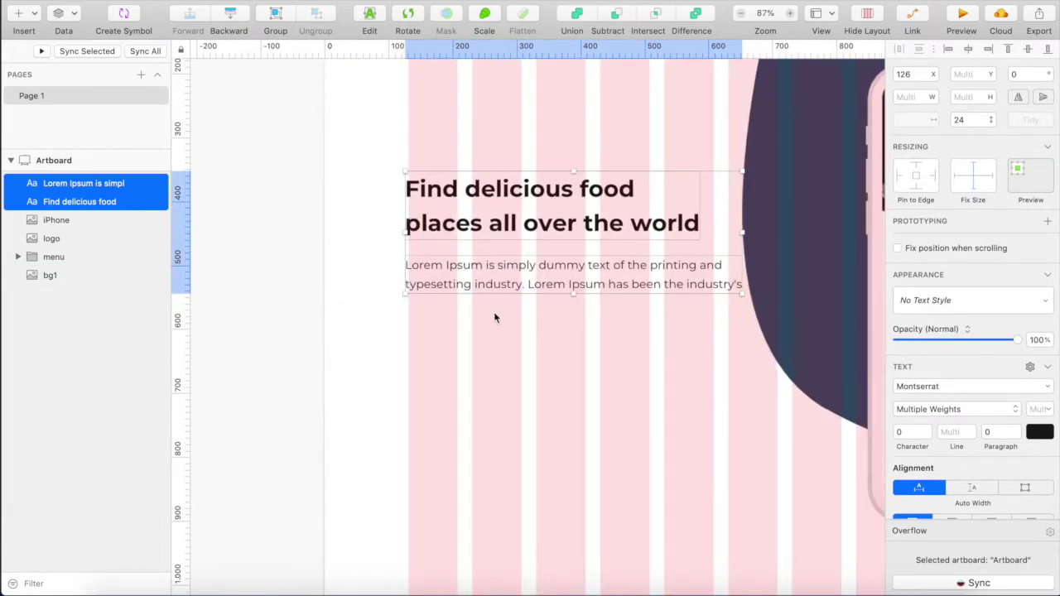
key(Right)
key(Right)
key(Right)
key(Right)
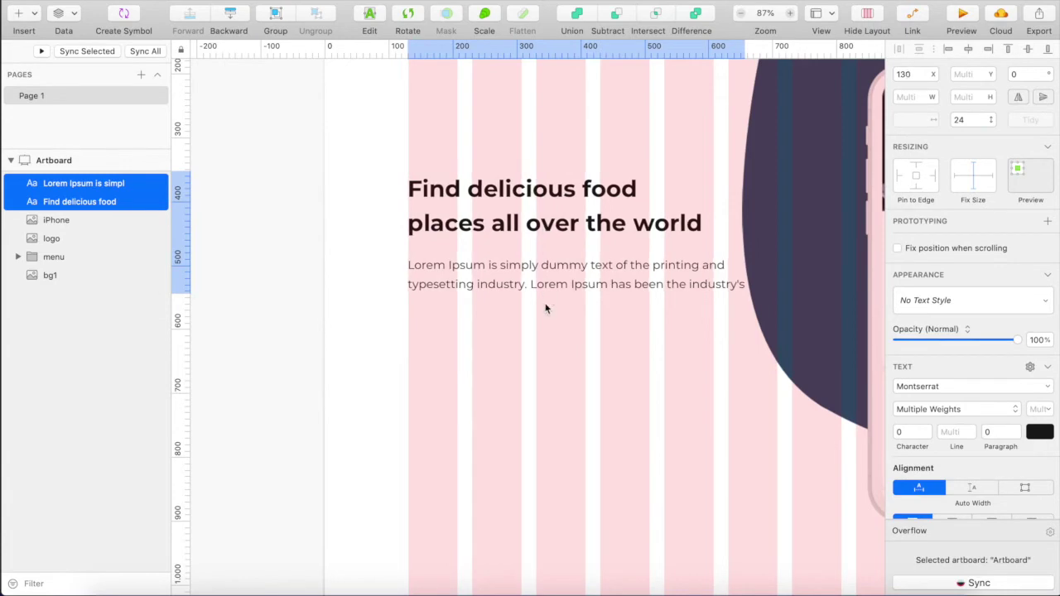
scroll(545, 308, down, 3)
click(545, 308)
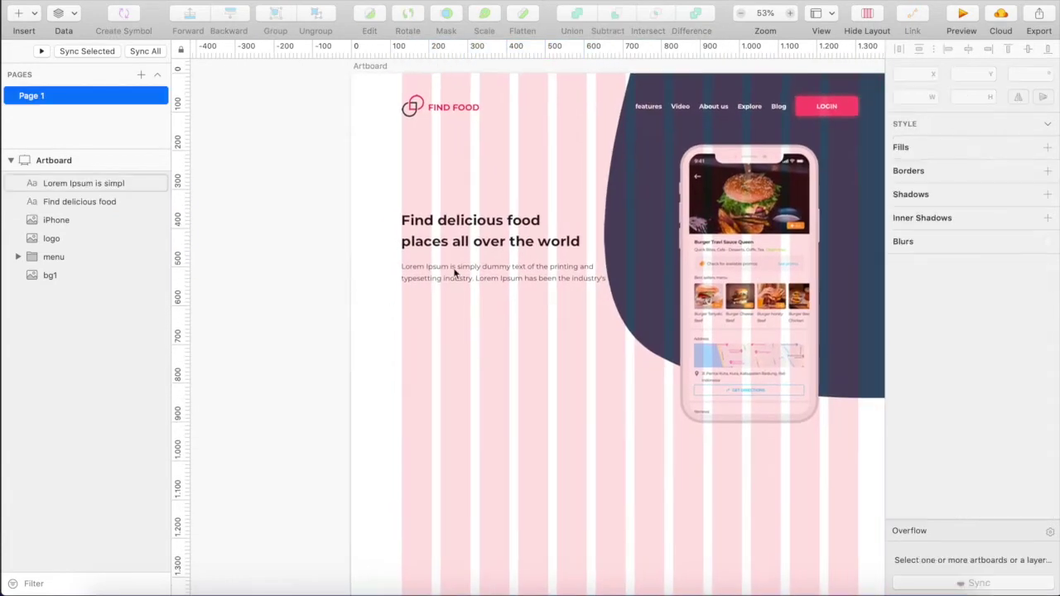
Insert the Google Play Badge US.png and App Store Badge US Black images from the asset folder
click(19, 18)
click(65, 112)
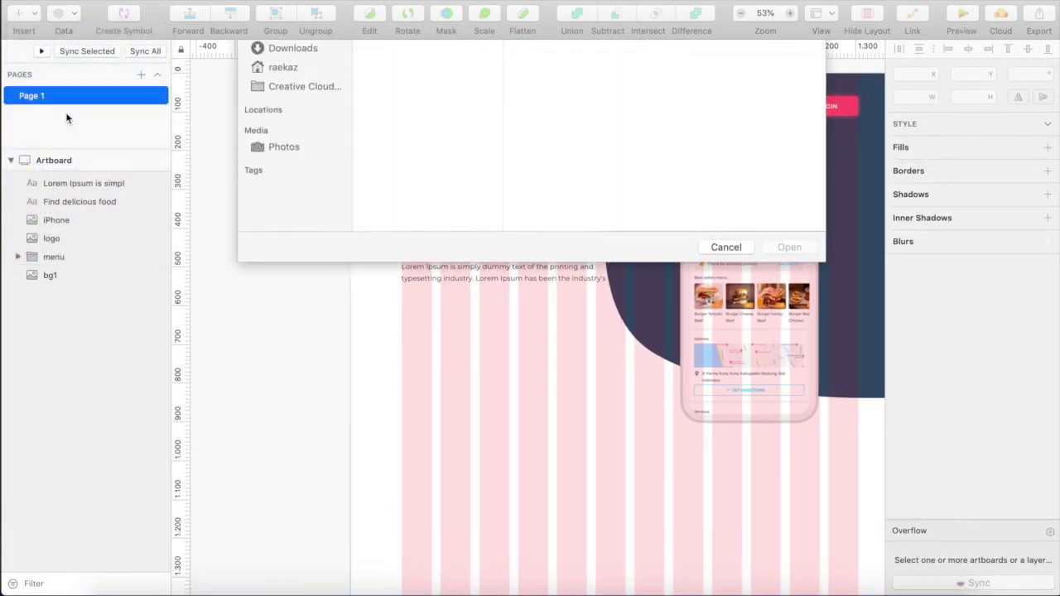
click(417, 105)
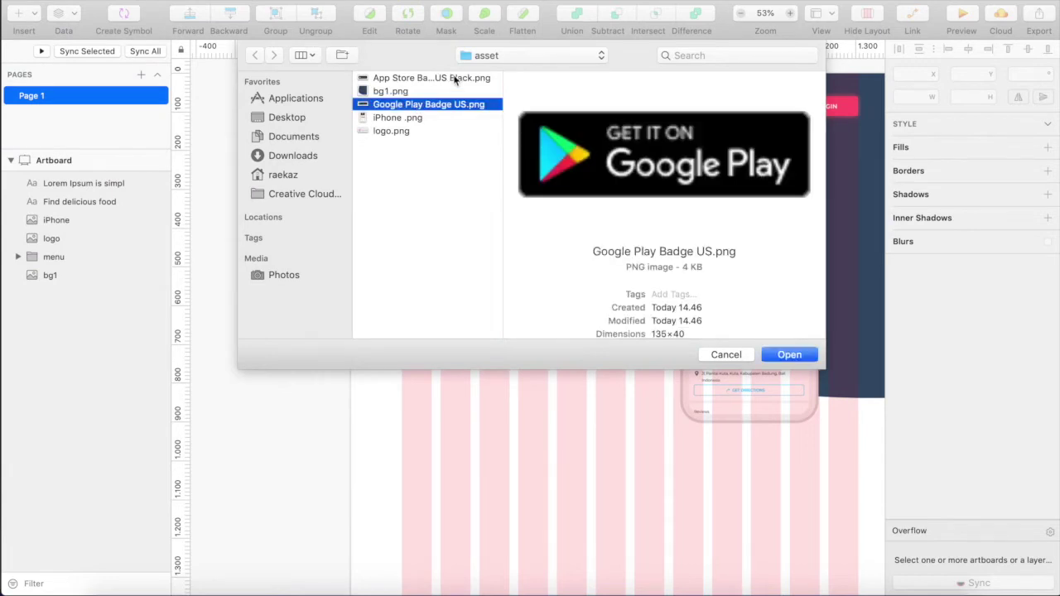
super+click(455, 79)
click(806, 359)
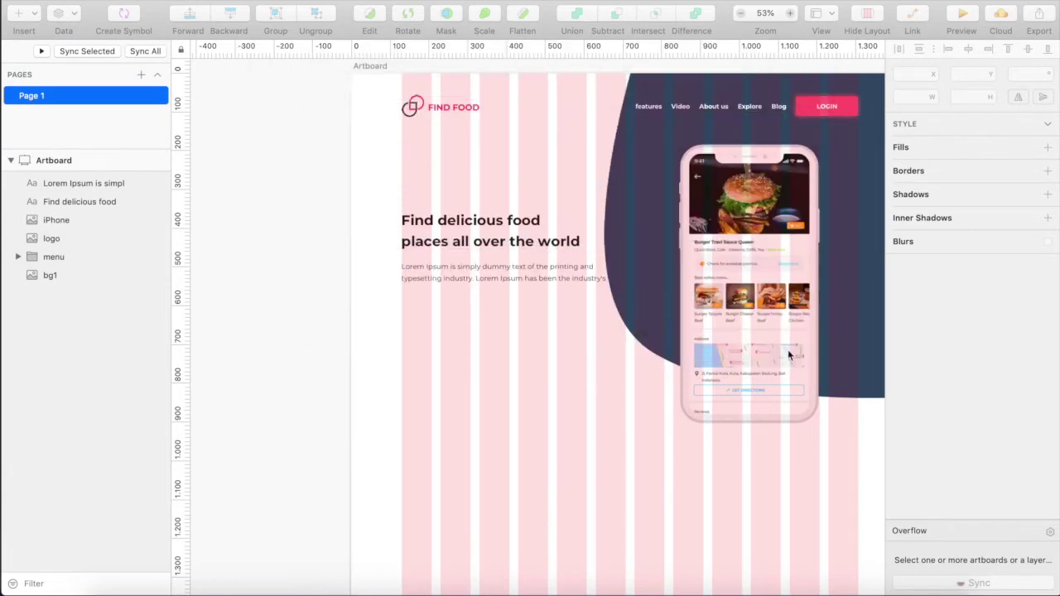
Place the Google Play and App Store badges side by side 24 px below the paragraph, with 24 px between them
click(488, 311)
drag(542, 332, 430, 309)
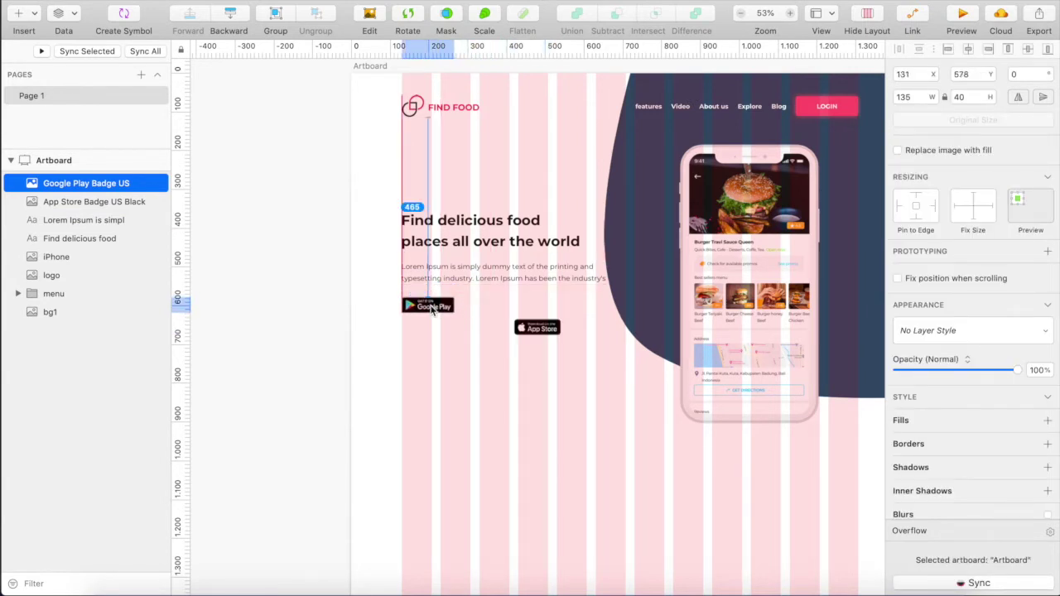
shift+click(537, 328)
drag(548, 329, 492, 303)
key(Right)
key(Right)
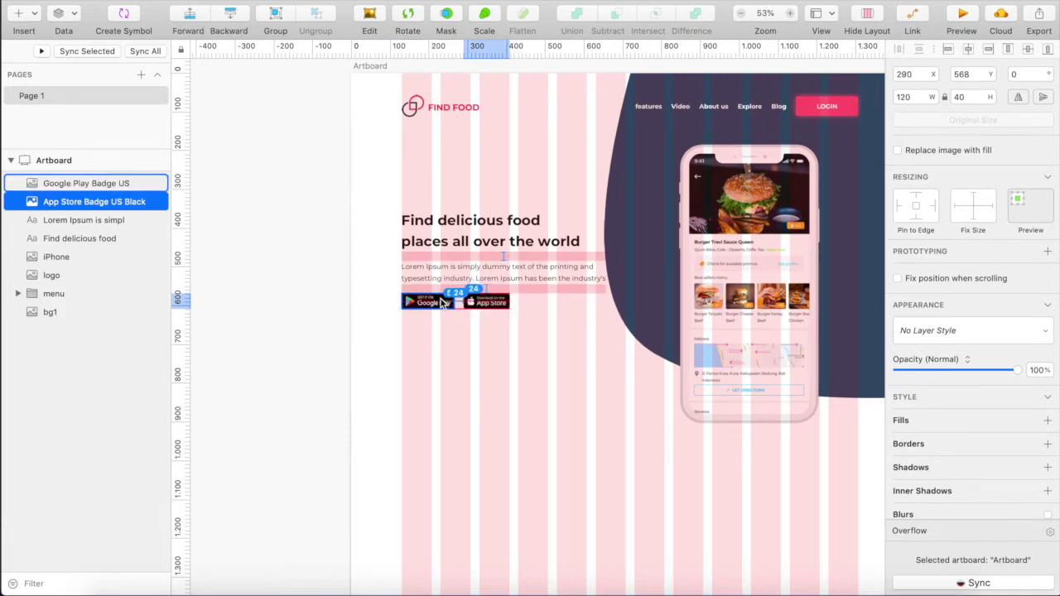
Group the two store badges, and group them with the paragraph and heading
shift+click(451, 305)
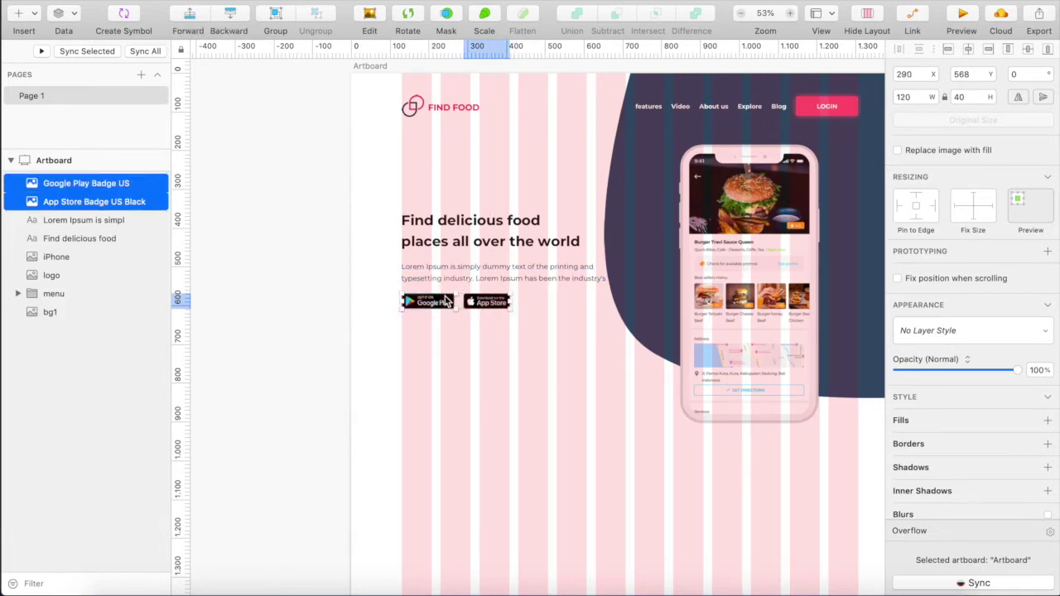
key(super+g)
shift+click(538, 278)
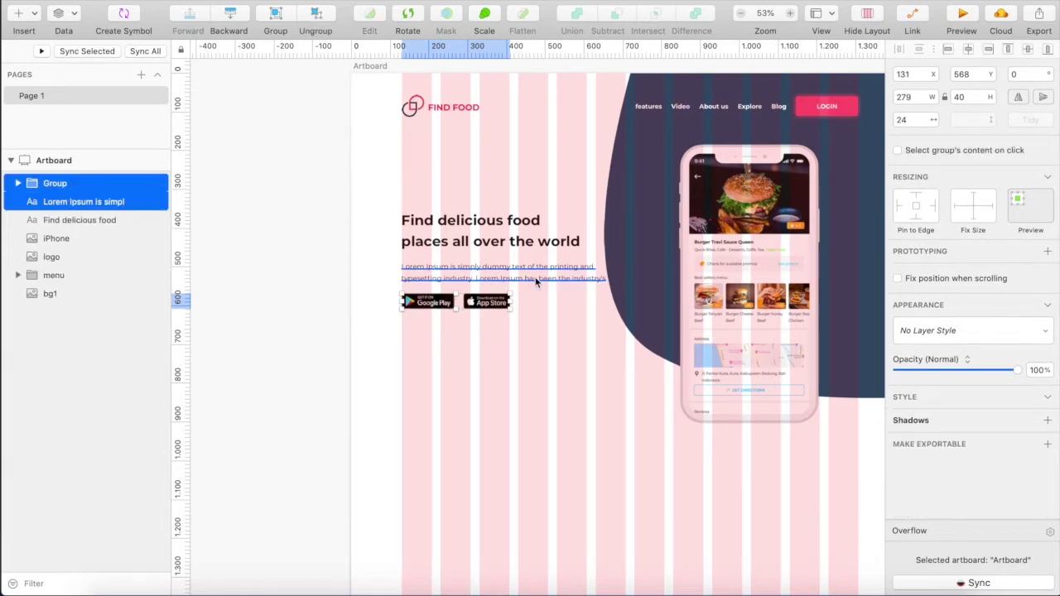
shift+click(561, 241)
key(super+g)
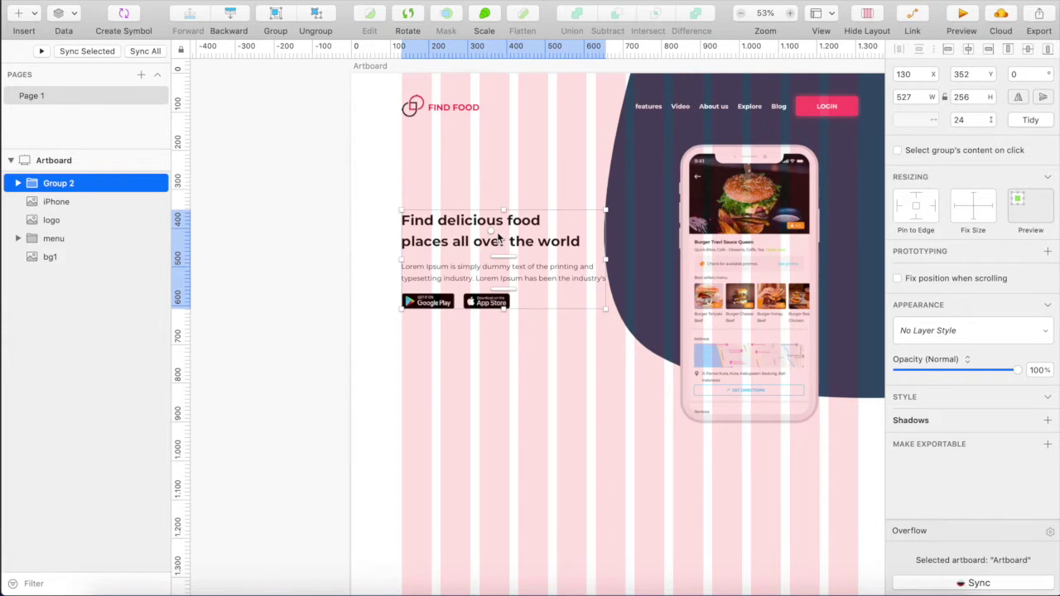
Move the heading, paragraph and badges group up to Y 340 and hide the layout columns
drag(497, 231, 497, 227)
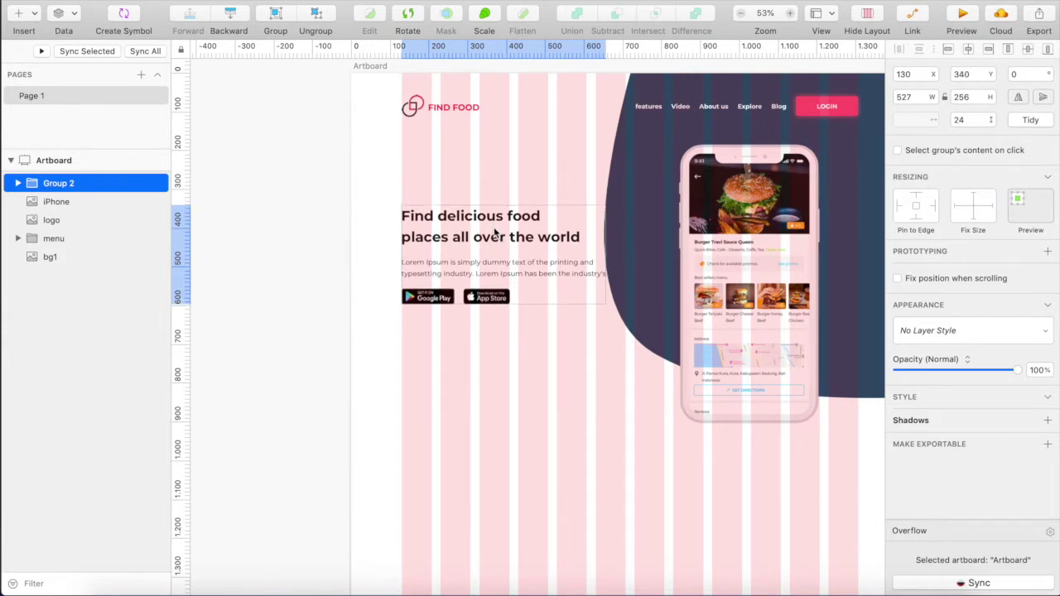
click(527, 391)
click(869, 29)
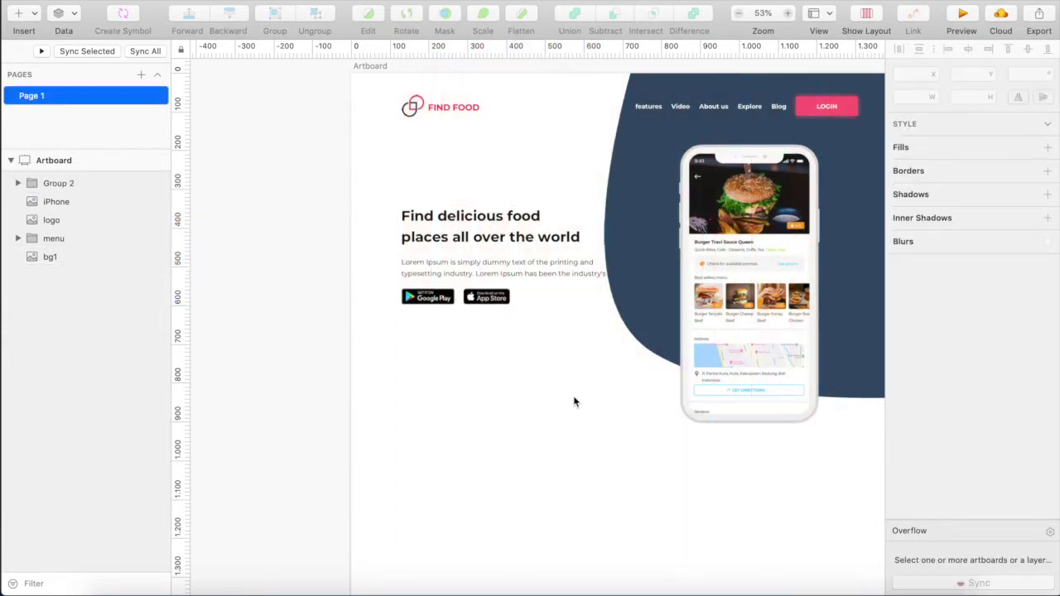
Nudge the heading, paragraph and badges group up to Y 333 and show the layout columns again
scroll(574, 402, right, 2)
click(463, 265)
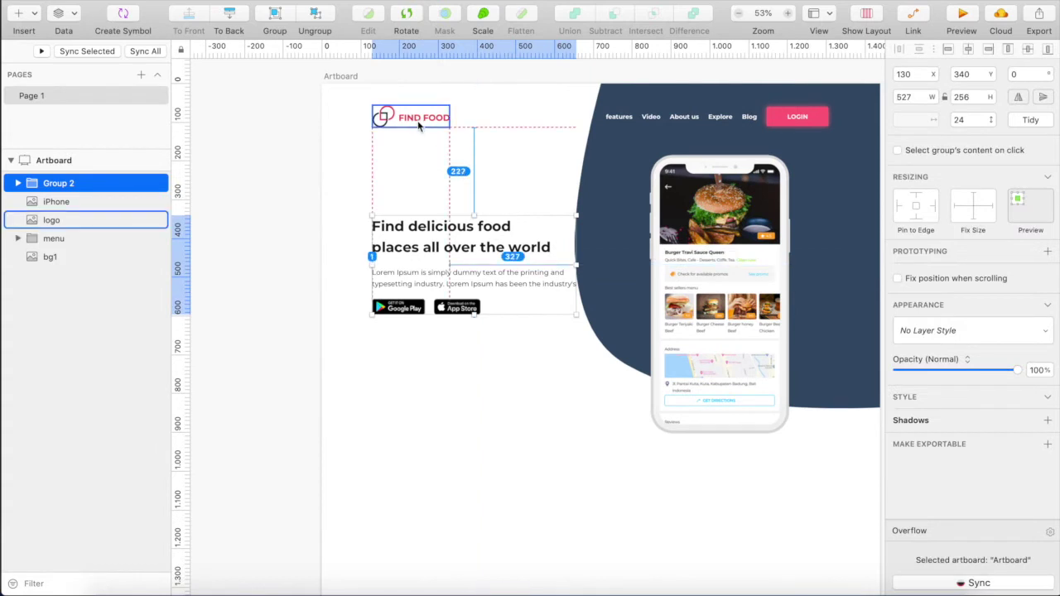
key(Up)
key(Up)
key(Up)
key(Up)
key(Up)
key(Up)
key(Up)
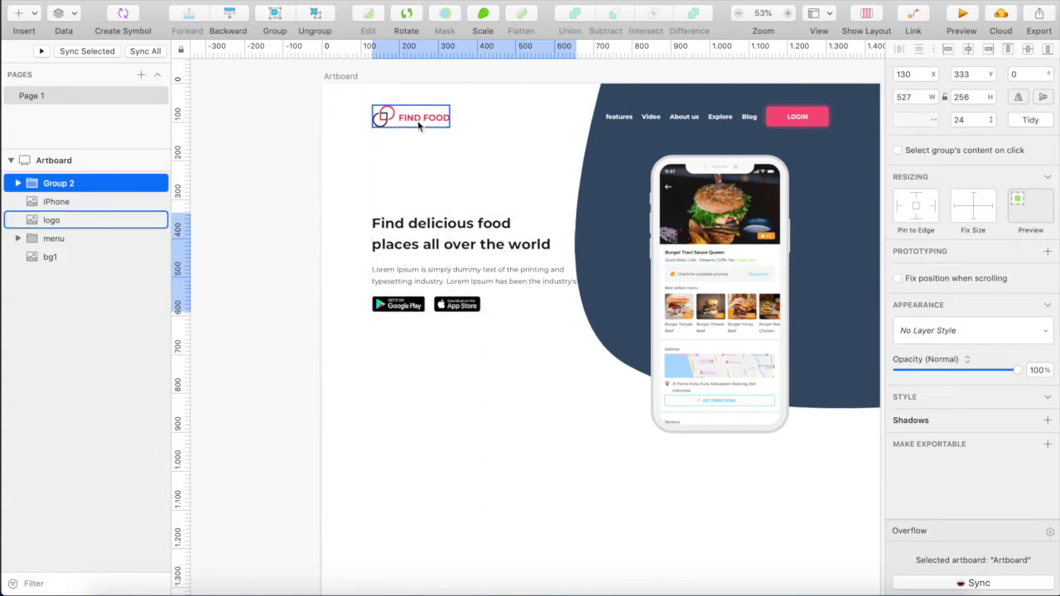
click(350, 213)
scroll(359, 265, down, 2)
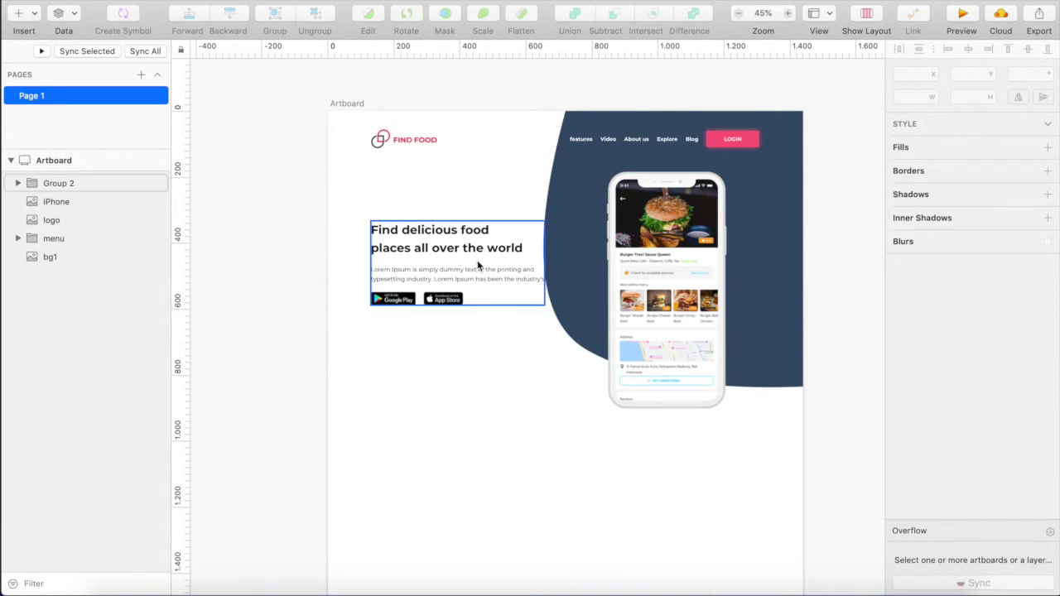
key(ctrl+l)
scroll(157, 93, down, 1)
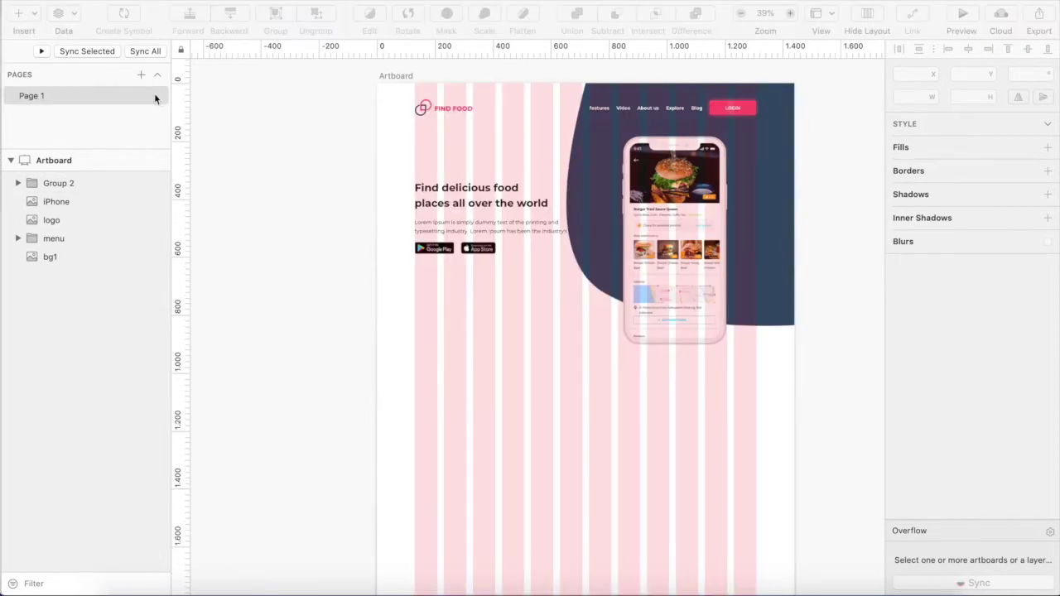
Add a page named "symbols" and paste the copied icon symbols into it
click(141, 75)
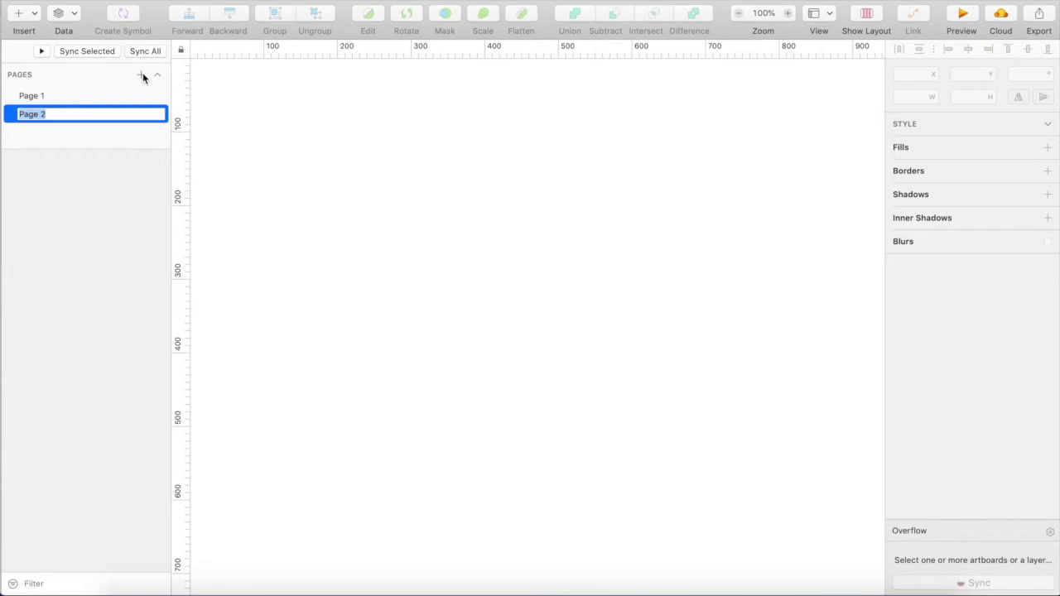
text(symbols)
key(Return)
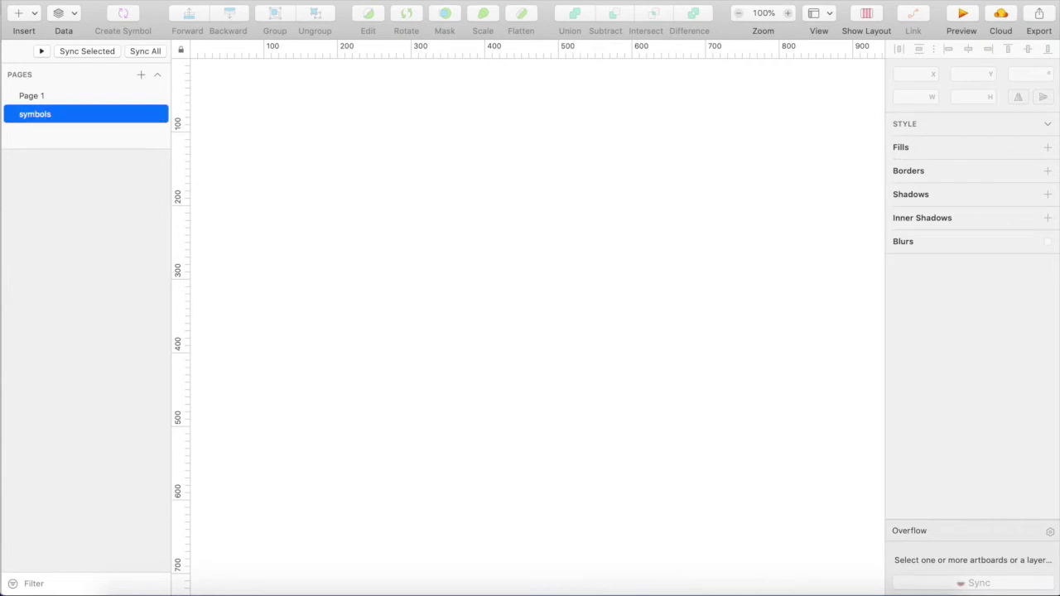
key(ctrl+v)
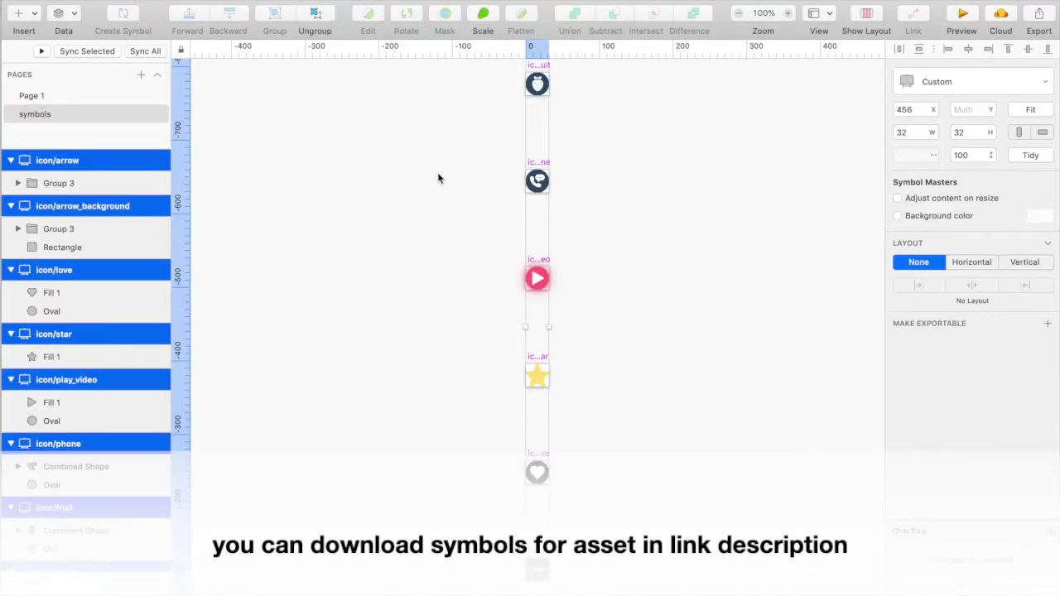
Look over the pasted icon symbols on the symbols page
scroll(439, 178, down, 2)
scroll(496, 216, up, 3)
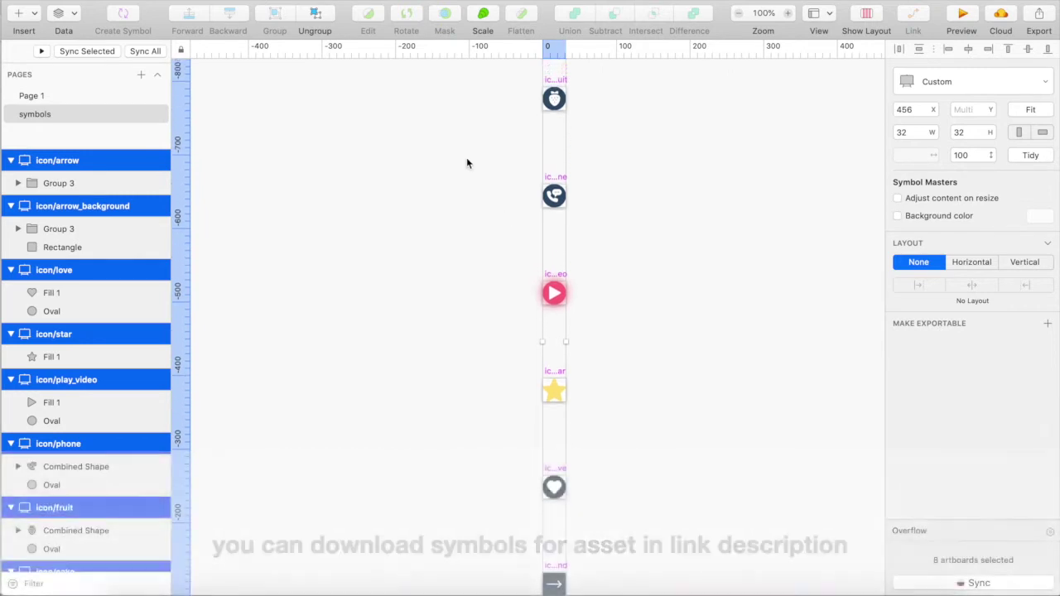
click(467, 159)
scroll(469, 160, down, 1)
scroll(468, 162, up, 5)
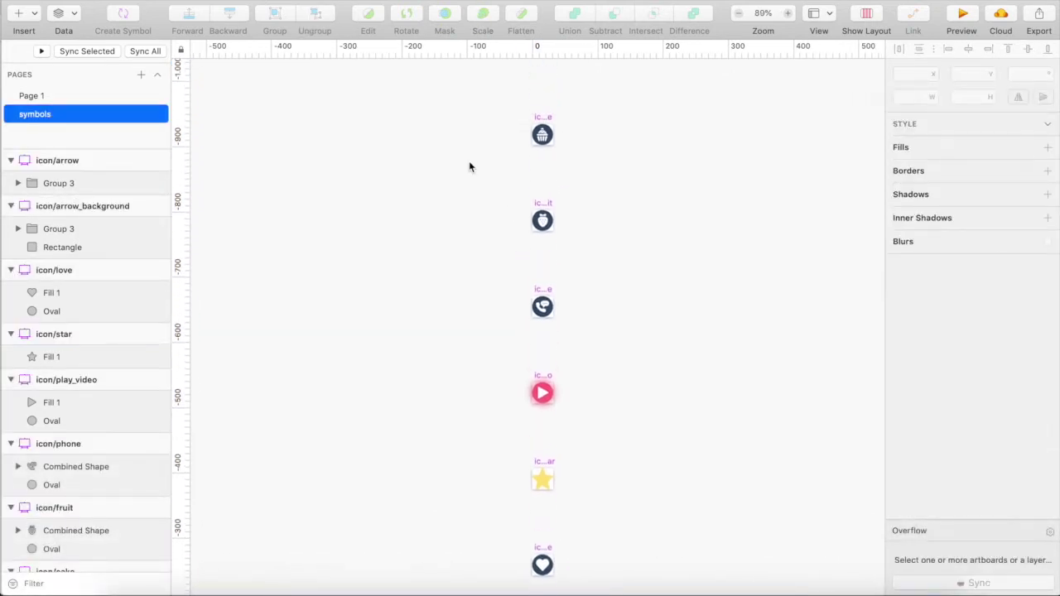
scroll(469, 162, down, 3)
scroll(469, 163, down, 7)
scroll(469, 162, up, 6)
scroll(469, 160, up, 2)
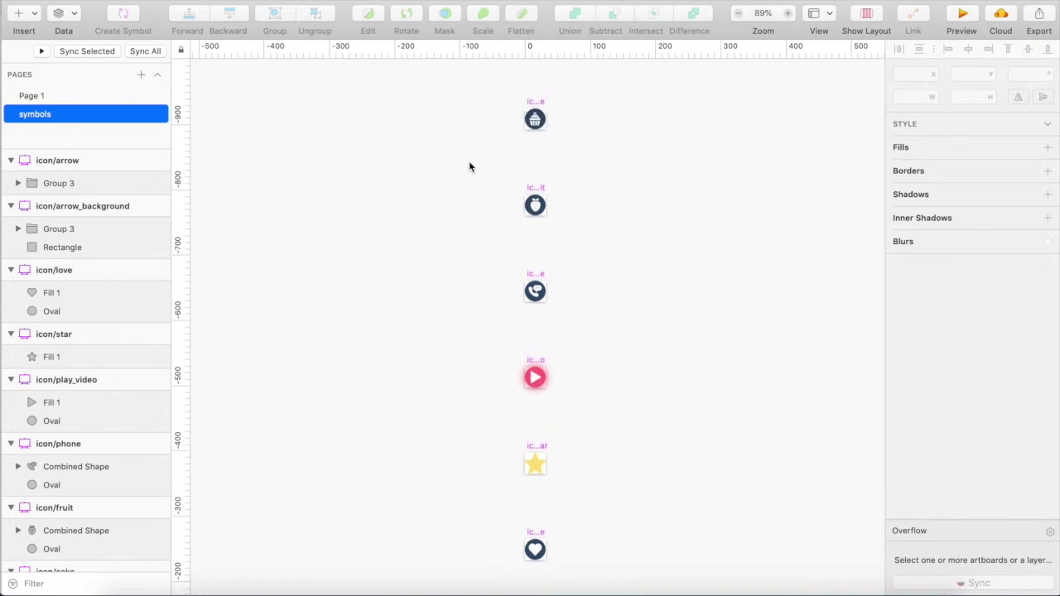
On Page 1, insert the icon/cake symbol in the empty area below the Google Play badge and set its size to 64 × 64
click(57, 96)
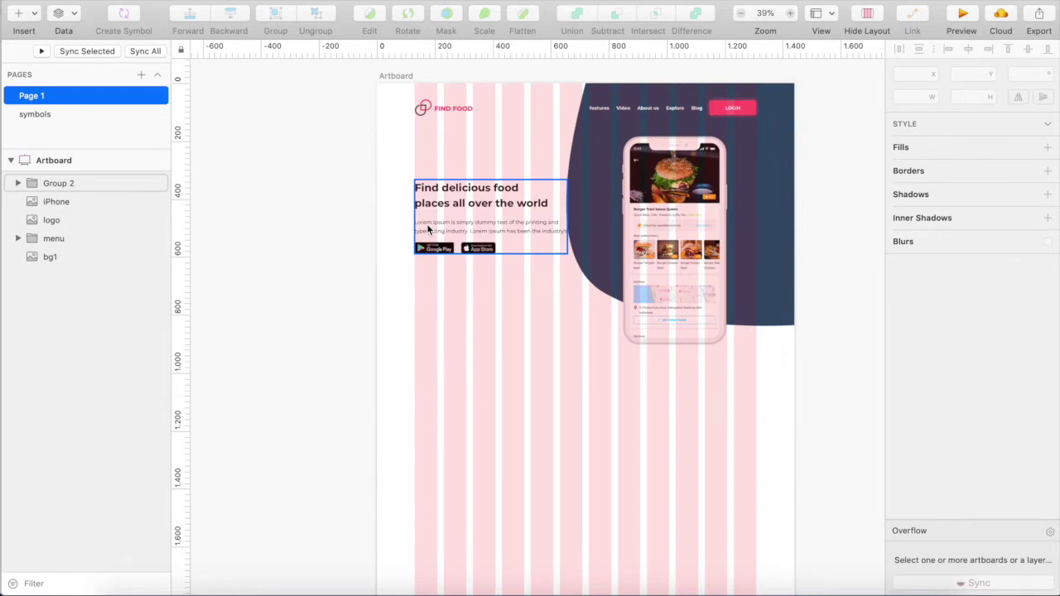
scroll(480, 267, down, 3)
scroll(530, 313, up, 2)
scroll(530, 313, right, 2)
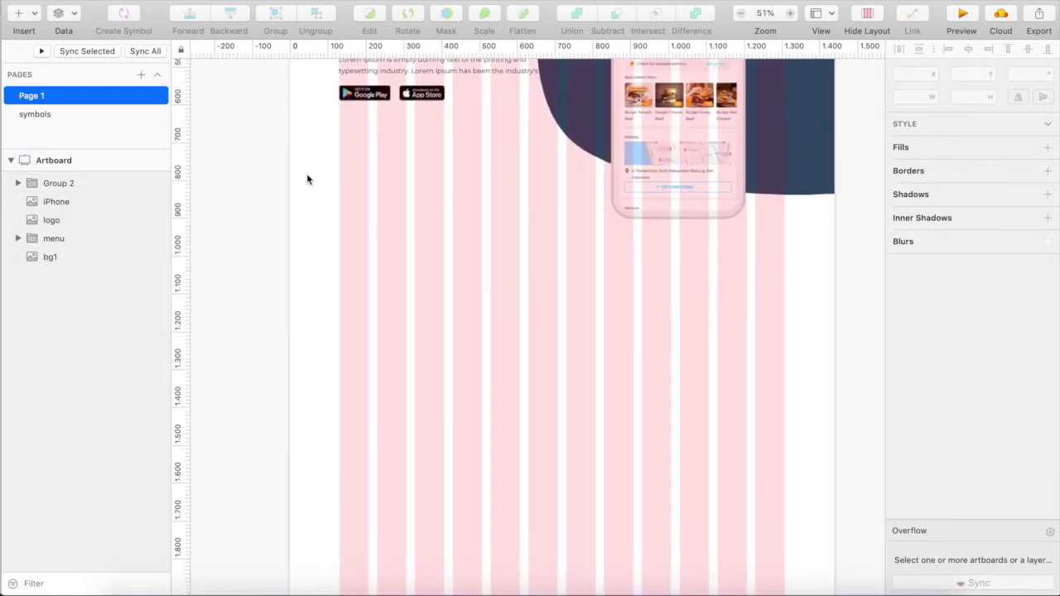
click(12, 23)
mouse_move(96, 207)
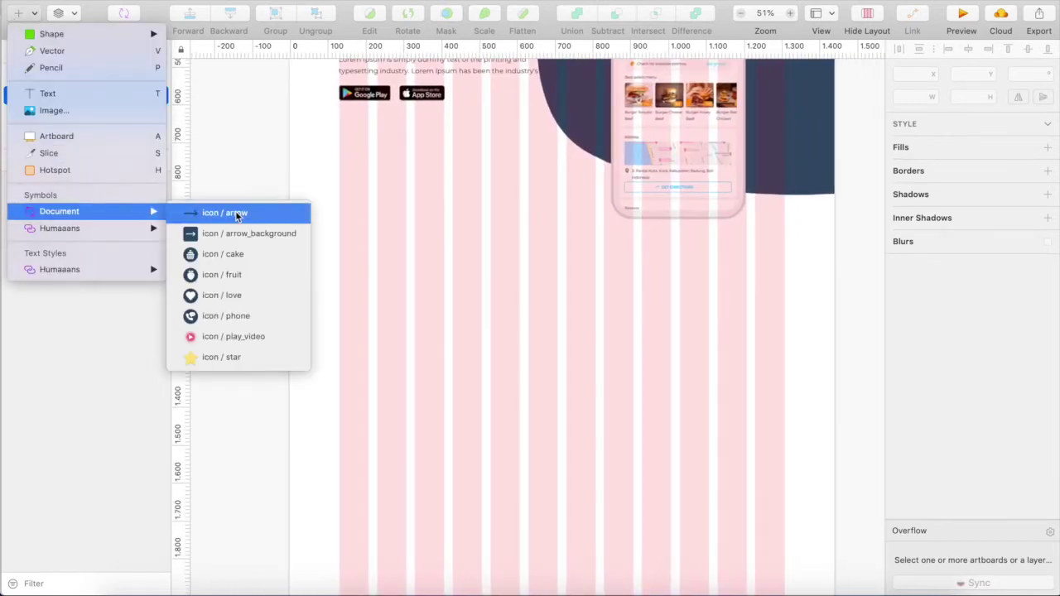
click(265, 258)
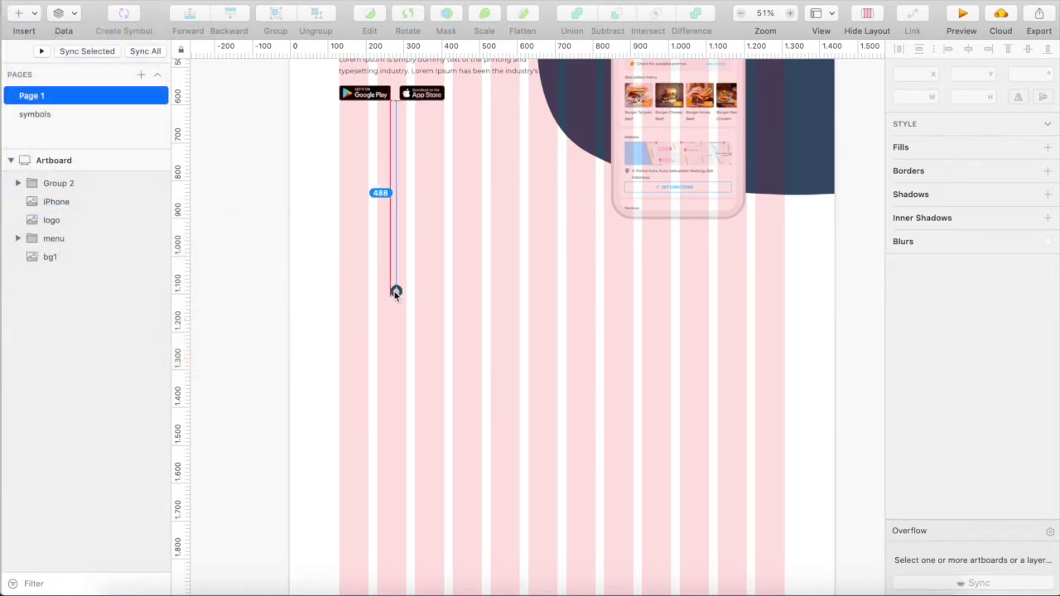
click(394, 291)
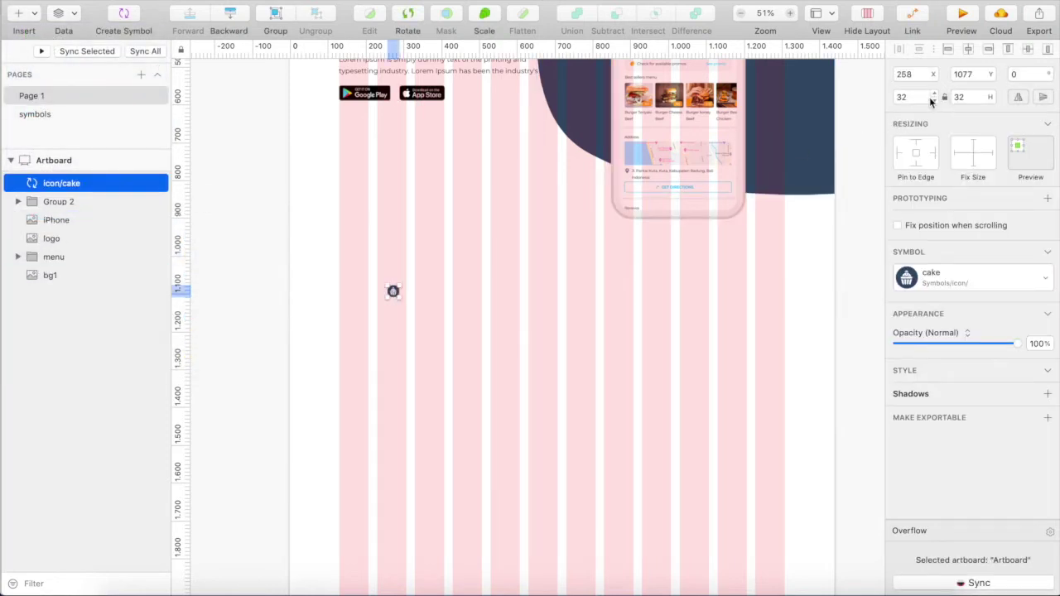
text(64)
key(Return)
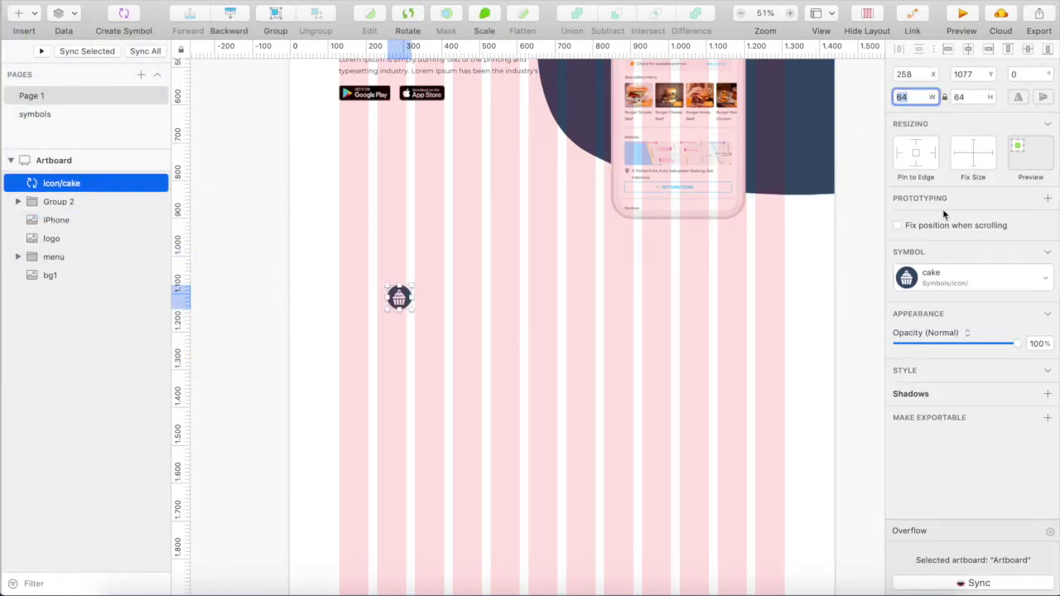
Add the text "recommend food cakes" below the cake icon
key(t)
click(399, 329)
text(recommend food cakes)
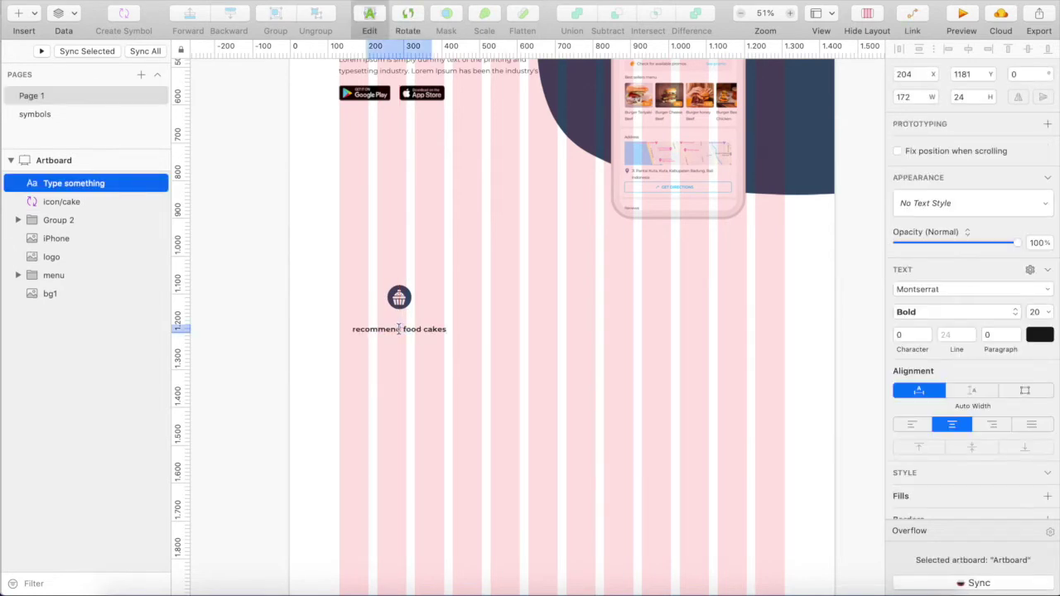
key(Escape)
Below the "recommend food cakes" heading, add the two-line text "find the tastiest cake food / places around you"
key(t)
click(387, 356)
text(find the tastiest cake food)
key(Return)
text(places around you)
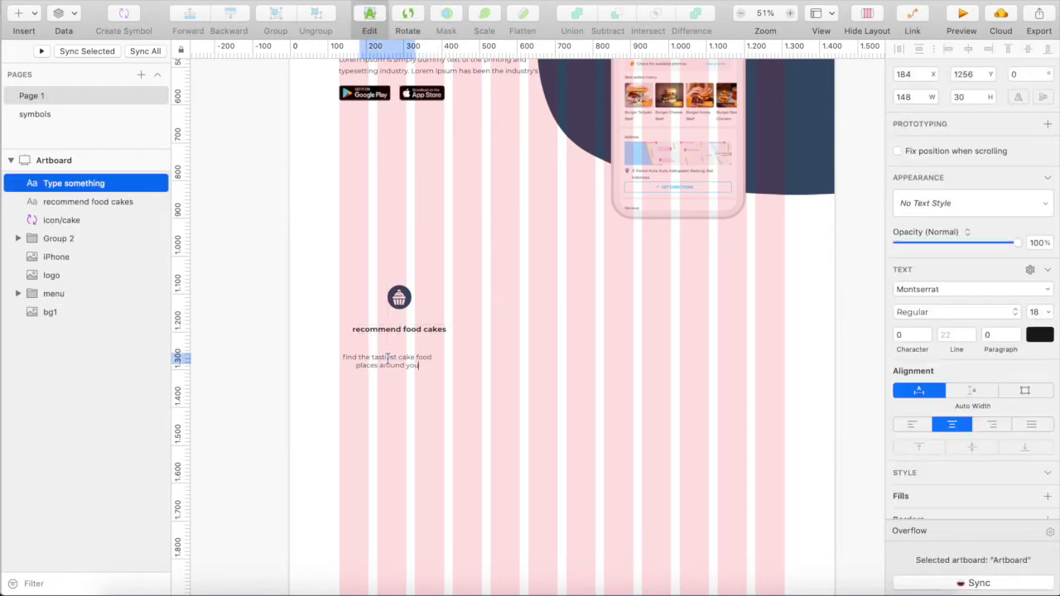
Set the line height of the two-line cake description to 30
triple_click(422, 357)
triple_click(407, 365)
key(super+a)
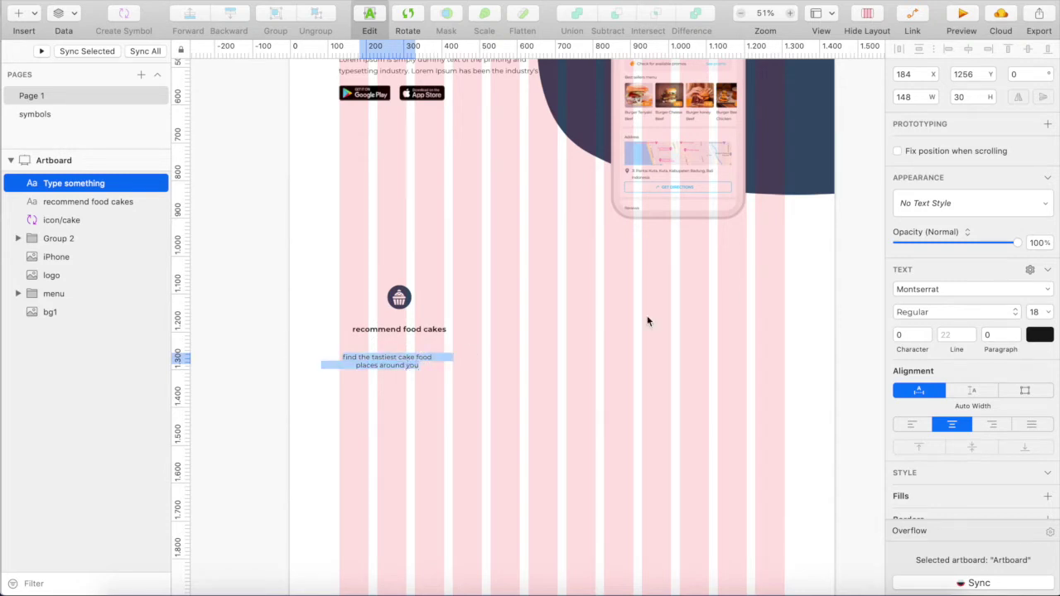
click(956, 335)
text(30)
key(Return)
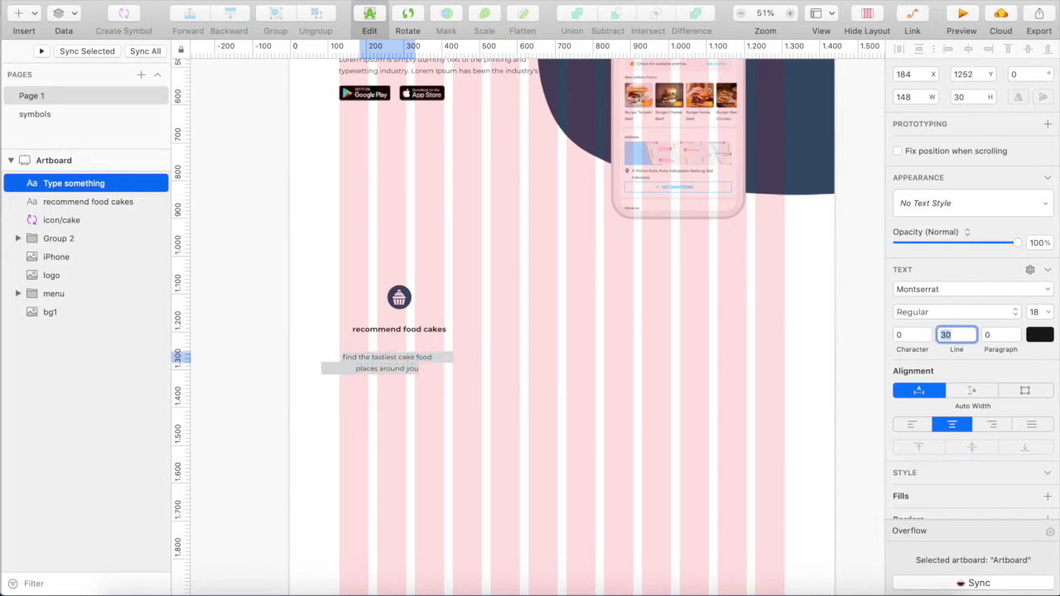
key(Escape)
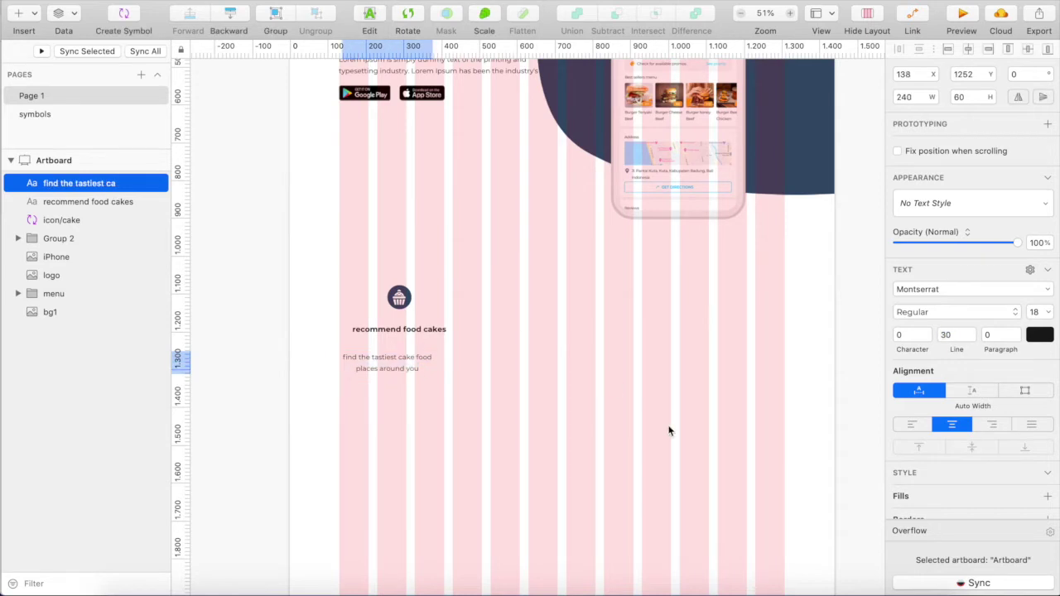
Place the cake description 16 px below its heading and nudge both texts up to 24 px below the icon
drag(376, 367, 390, 353)
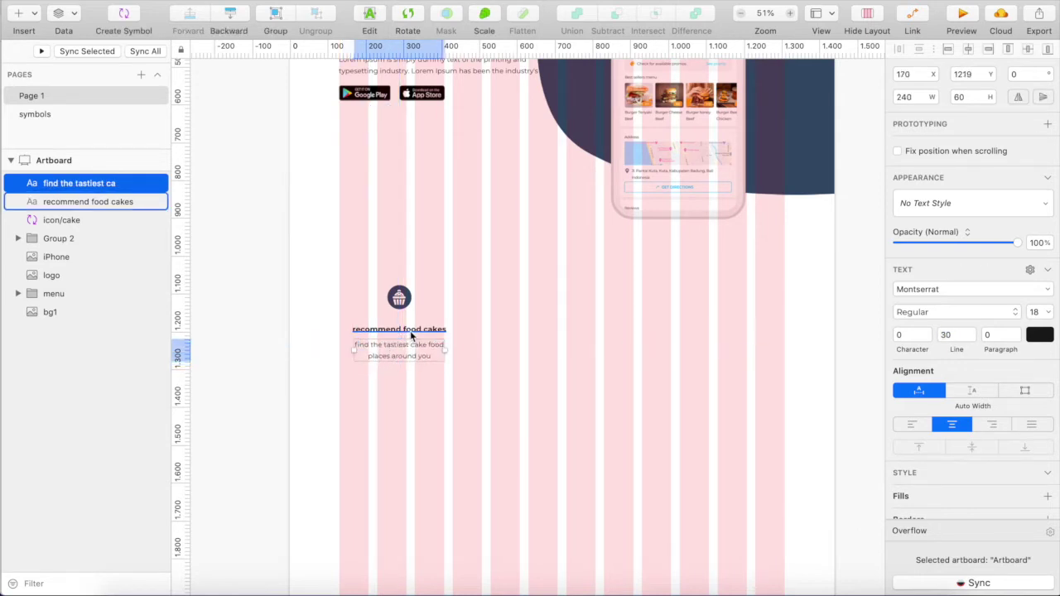
shift+click(412, 331)
key(Up)
key(Up)
key(Up)
key(Up)
key(Up)
key(Up)
key(Up)
key(Up)
key(Up)
key(Up)
key(Up)
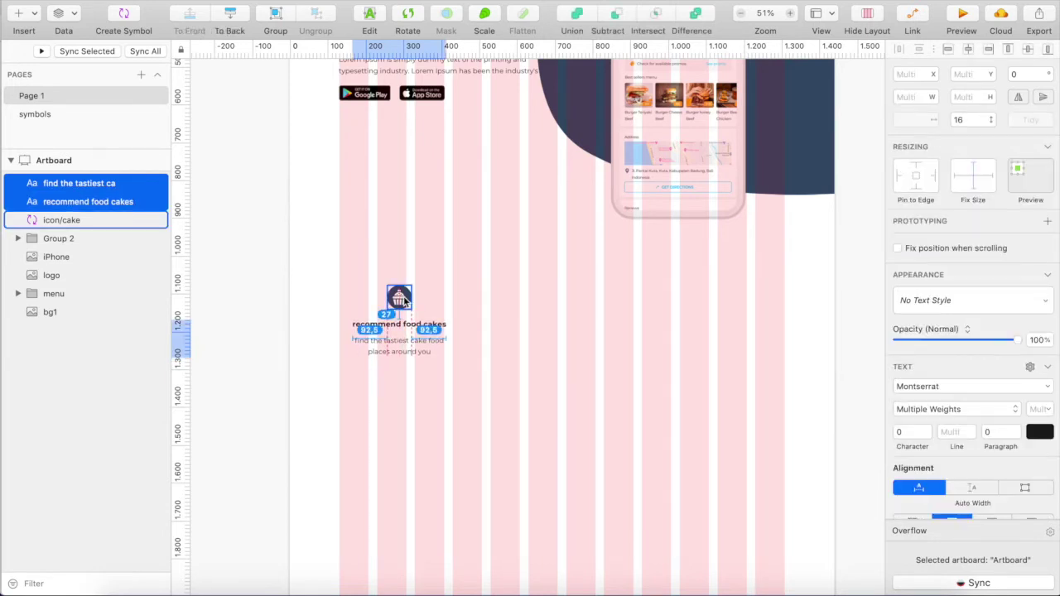
Centre the cake icon and both texts horizontally, group them, and place a copy of the group beside it at X 444, Y 1077
shift+click(400, 298)
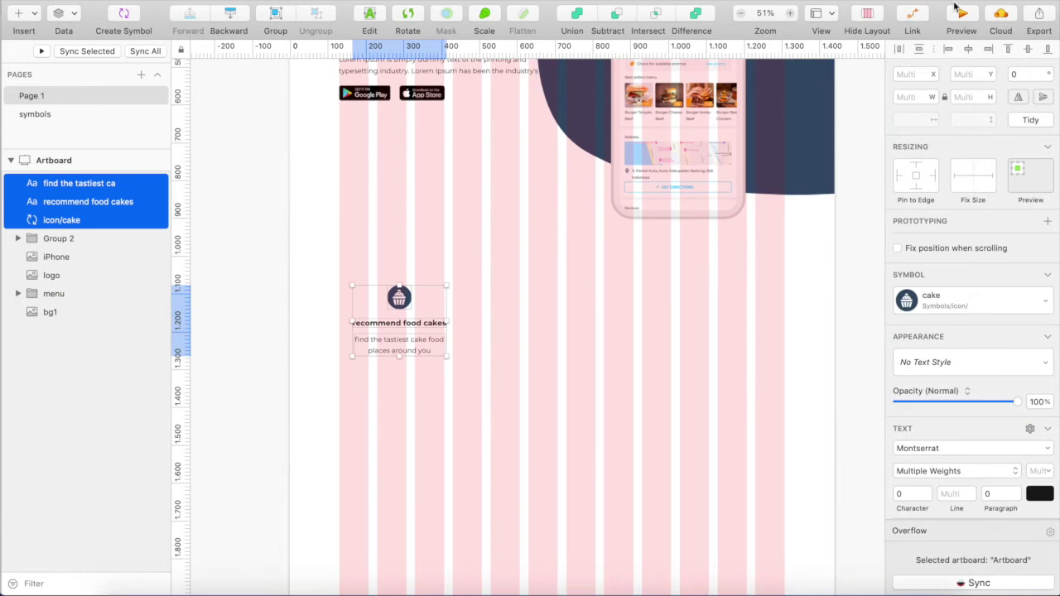
click(969, 49)
drag(411, 325, 508, 347)
key(super+g)
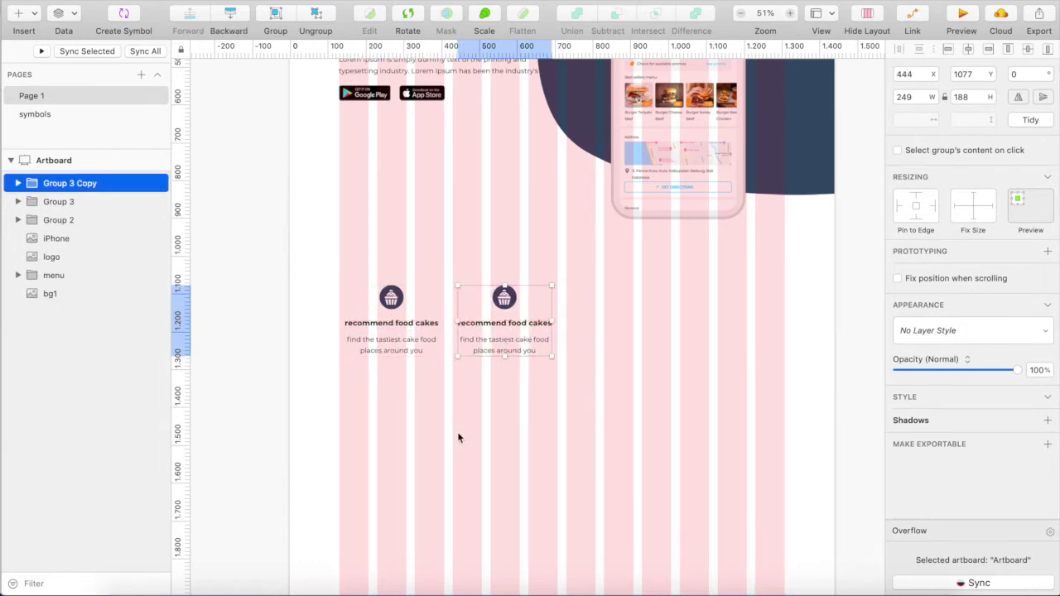
Swap the cake icon in the copied feature block for the icon/fruit symbol
click(458, 436)
double_click(505, 297)
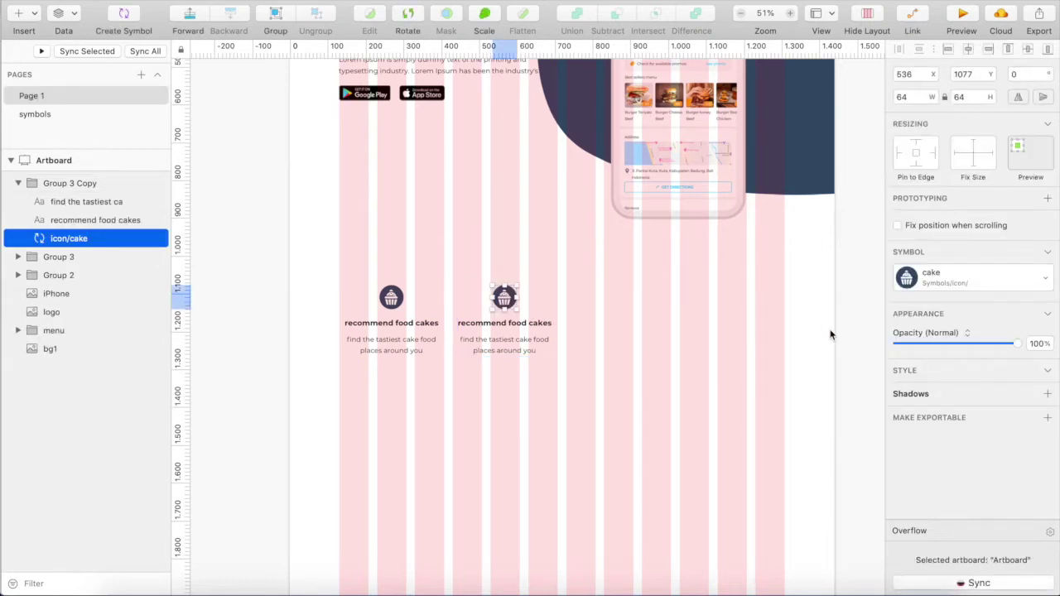
click(911, 278)
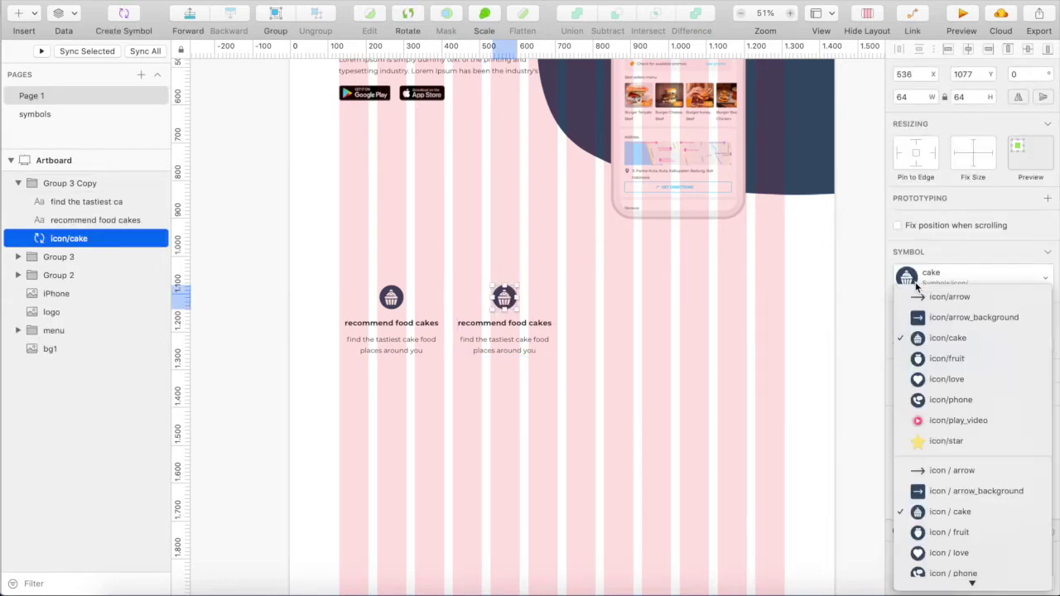
click(946, 359)
click(496, 363)
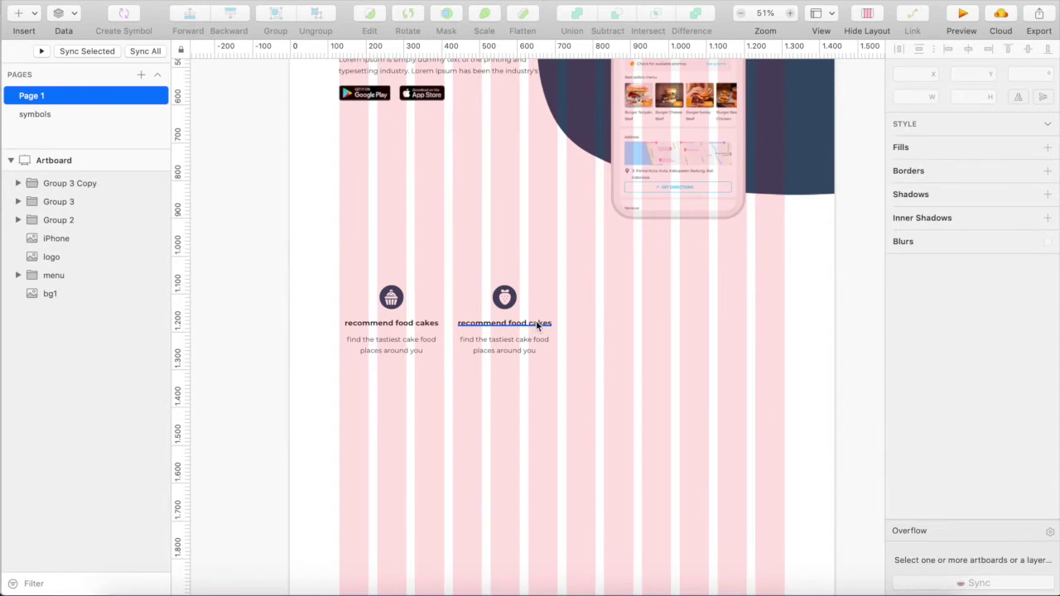
Change the second block's heading to "recommend fruit" and its description to "find the tastiest fruit food / places around you"
double_click(539, 324)
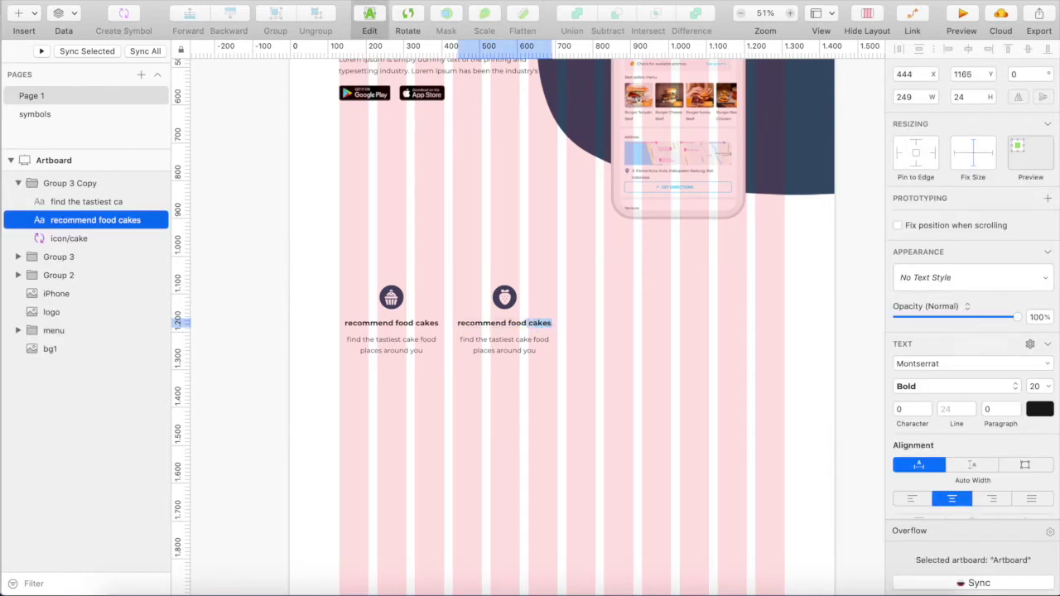
text(fruit)
key(Escape)
click(509, 355)
double_click(506, 351)
text(find the tastiest fruit food places around you)
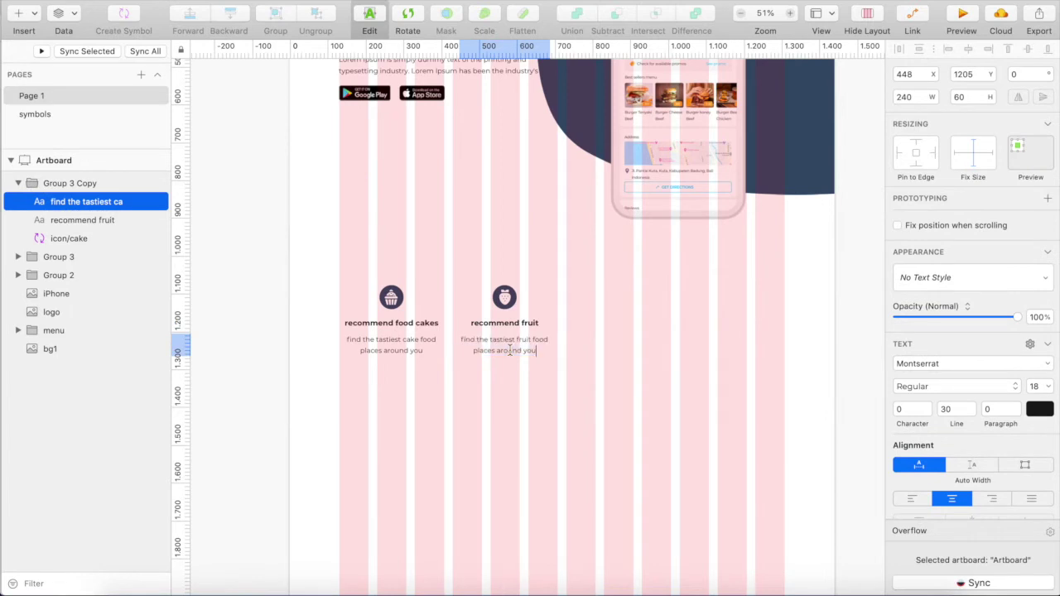
key(Escape)
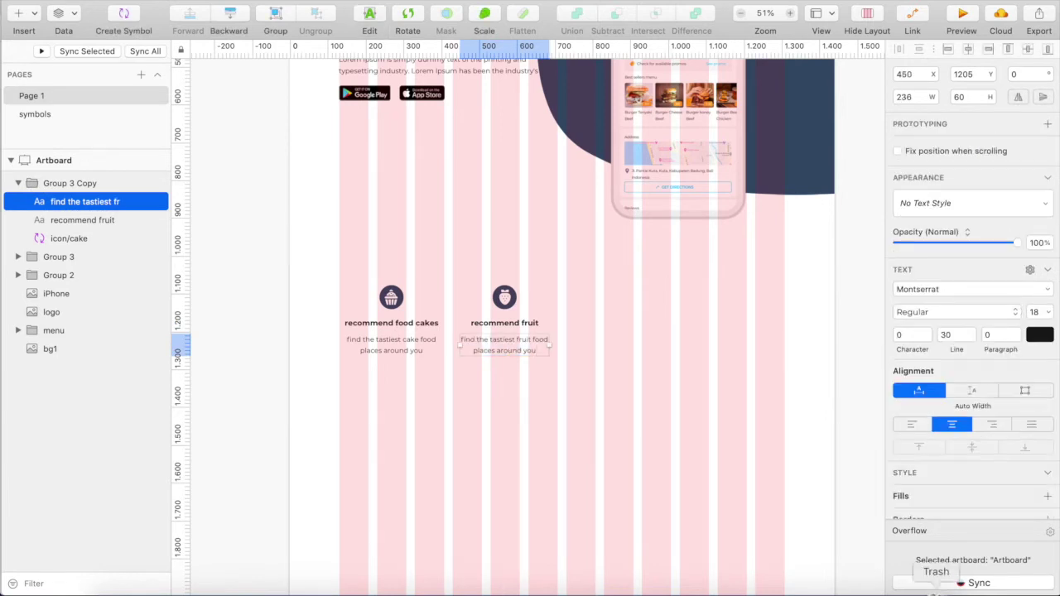
Align the fruit icon, heading and description on their horizontal centres
shift+click(504, 323)
shift+click(504, 298)
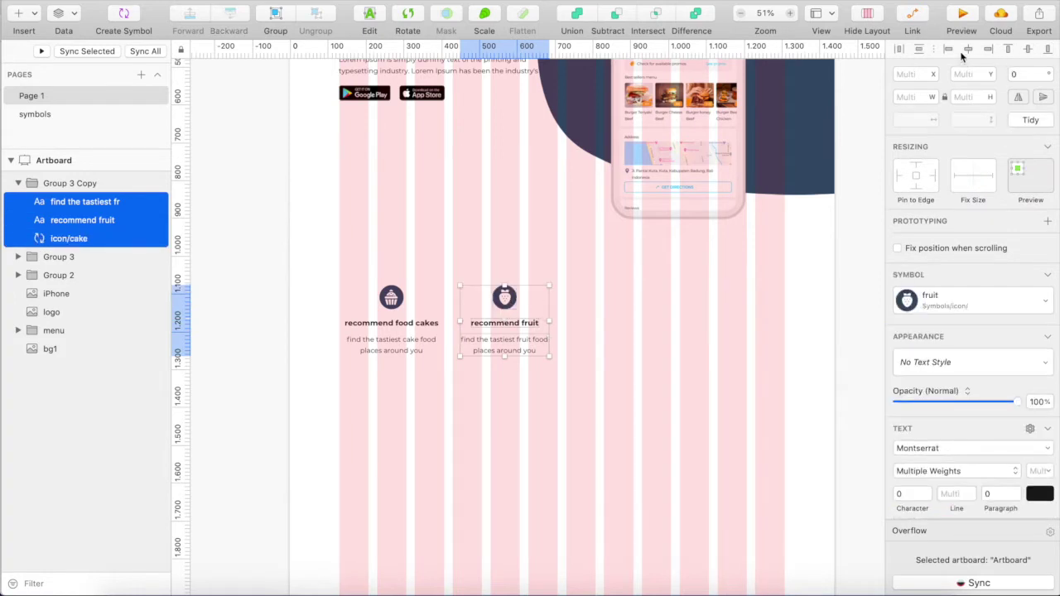
click(632, 300)
Place a copy of the fruit block to its right at X 742 and swap the copy's icon for icon/love
click(507, 332)
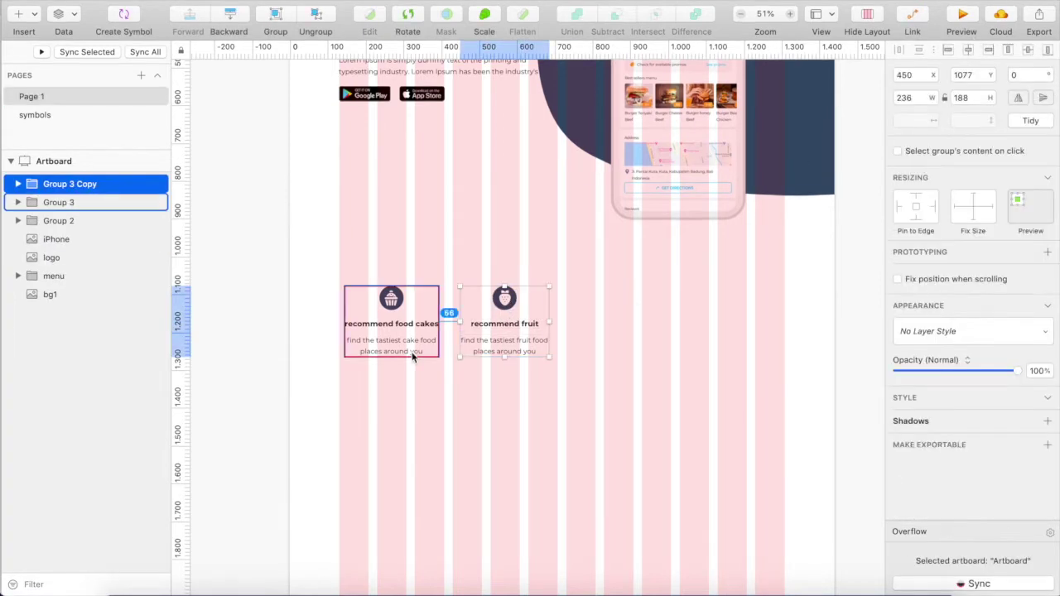
key(alt)
drag(509, 339, 622, 343)
click(555, 390)
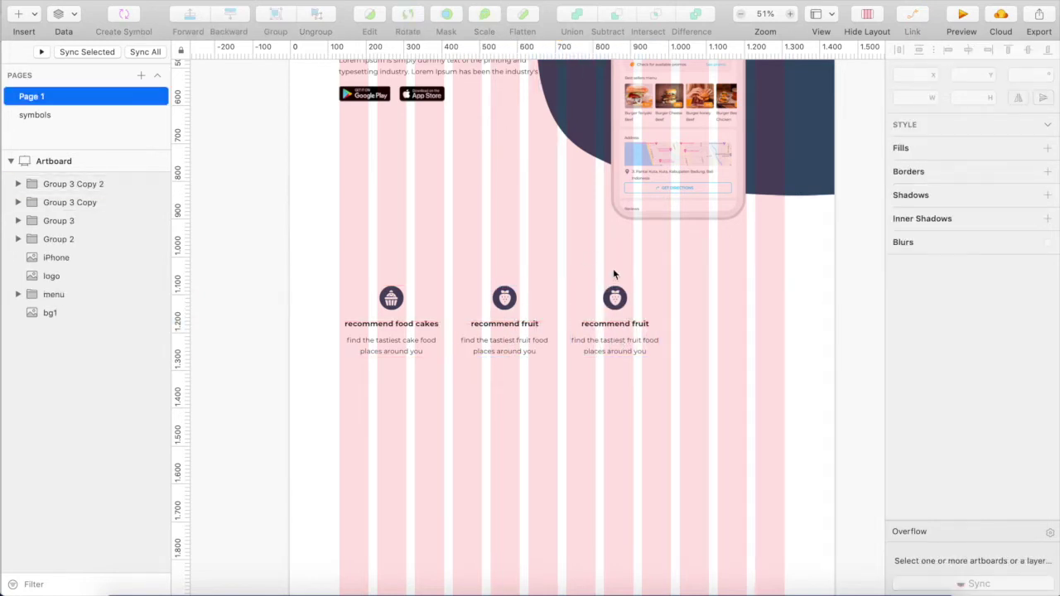
double_click(621, 300)
click(973, 278)
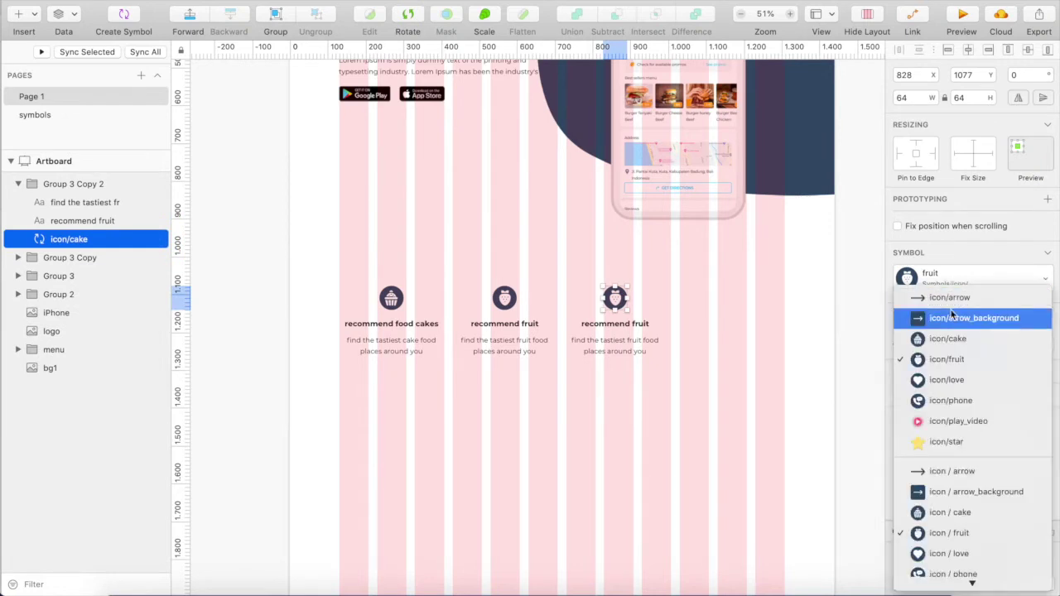
click(953, 379)
click(593, 389)
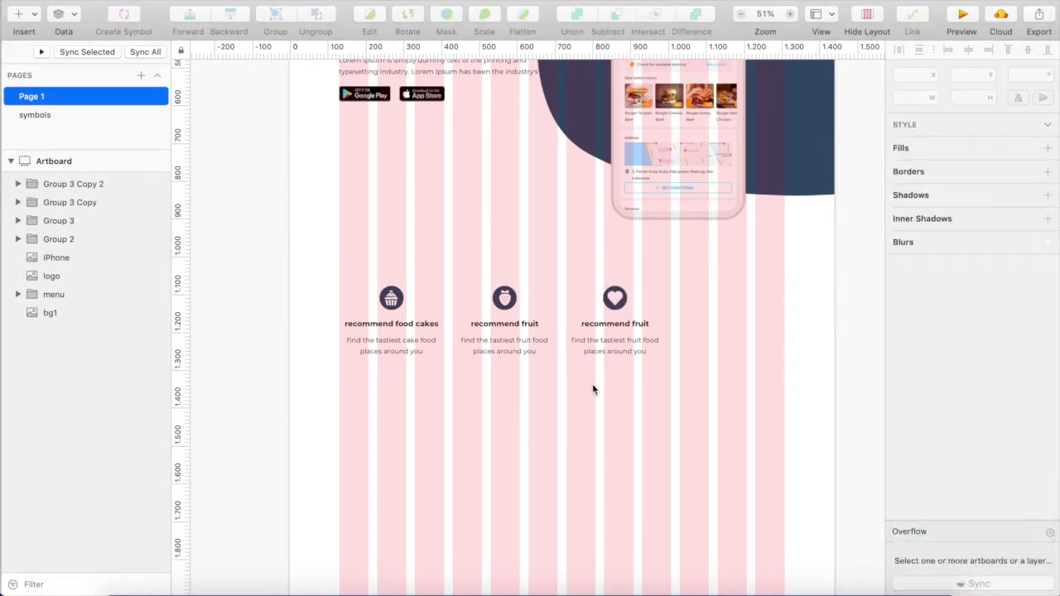
Change the third block's heading to "Delicious food" and its description to "the most delicious food place / recommendations from the user"
double_click(631, 323)
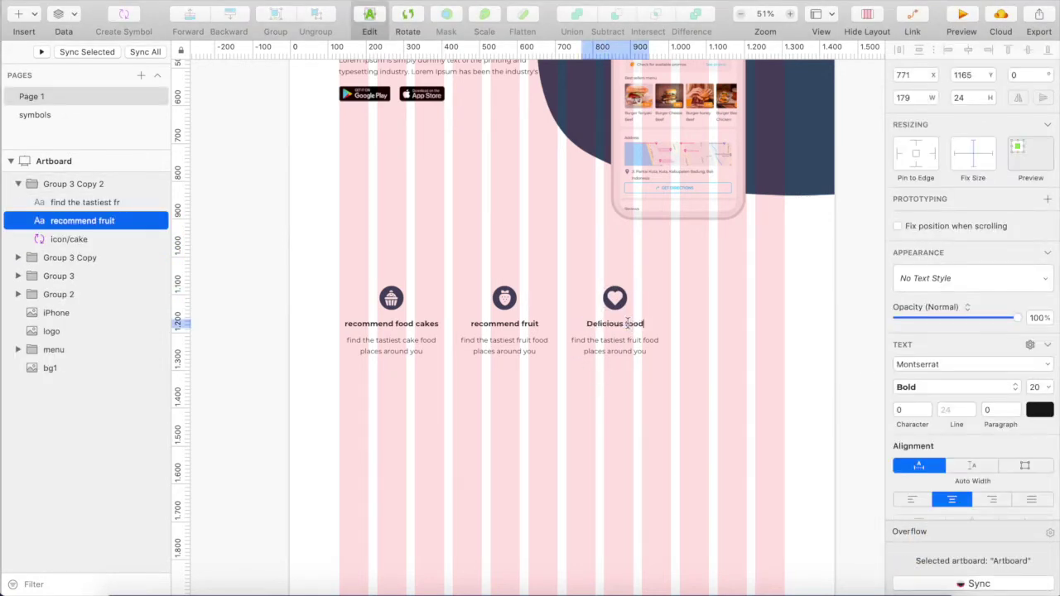
key(Escape)
key(Escape)
double_click(614, 345)
text(the most delicious food place recommendations from the user)
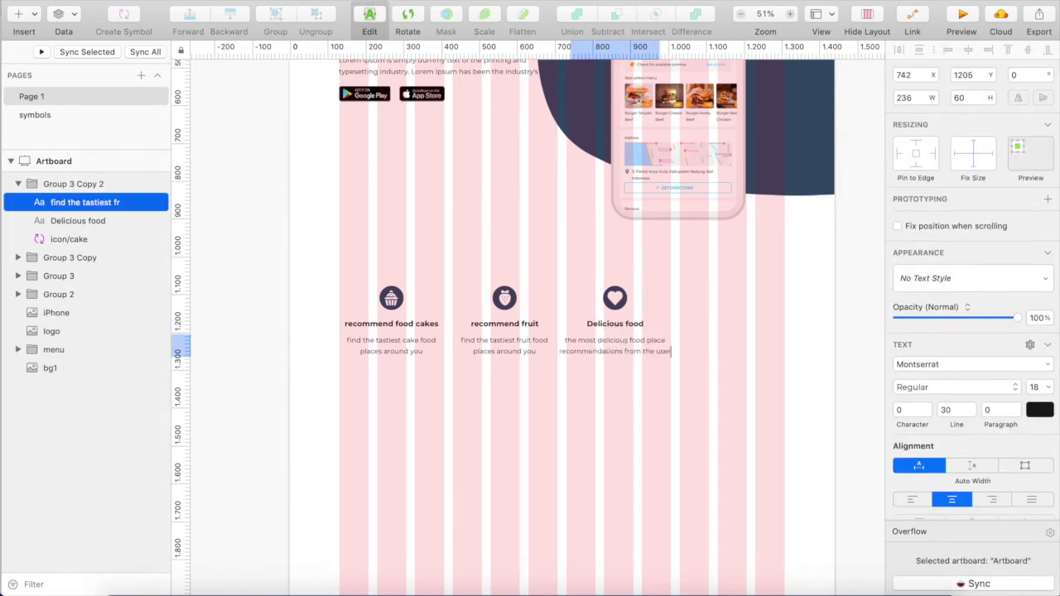
click(568, 416)
Nudge the Delicious food block right to X 733, widening its gap to the fruit block
click(622, 324)
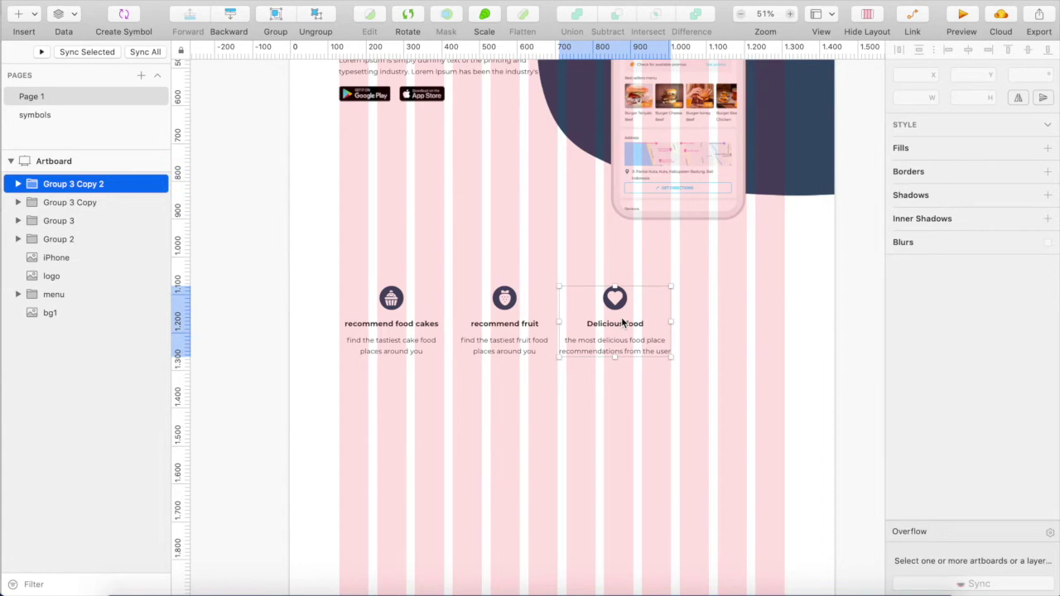
key(Right)
key(Right)
key(Right)
key(Right)
key(Right)
key(Right)
key(Right)
key(Right)
key(Right)
key(Right)
key(Right)
key(Right)
key(Right)
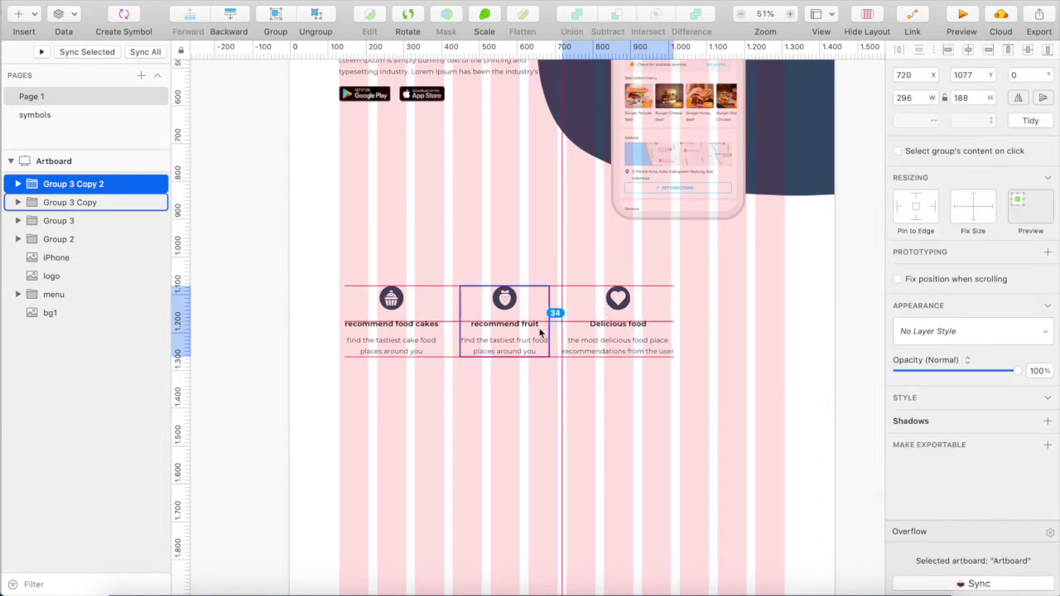
key(Right)
key(Right)
key(Right)
key(Right)
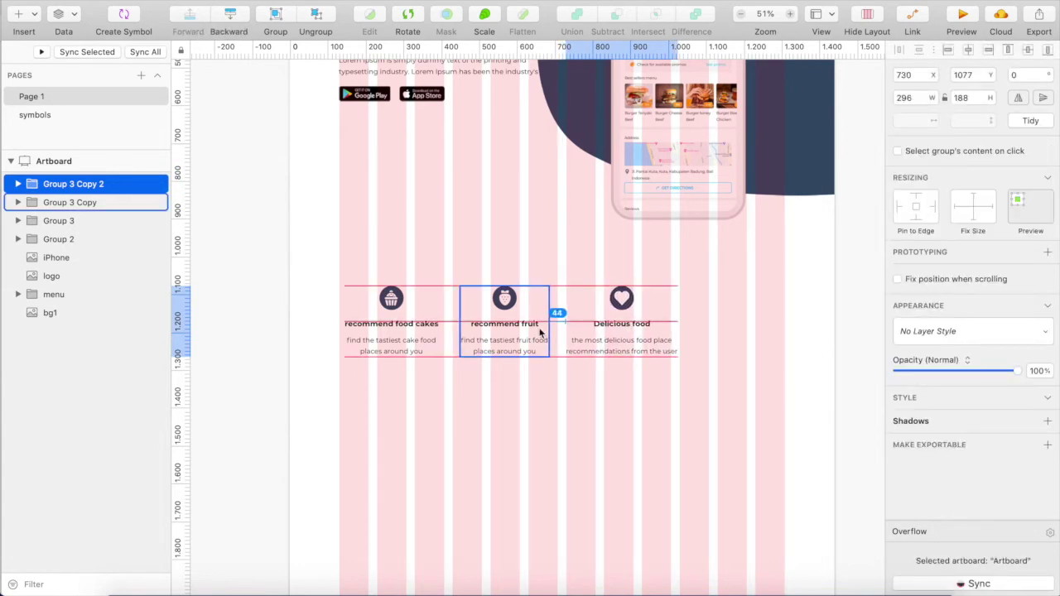
key(Right)
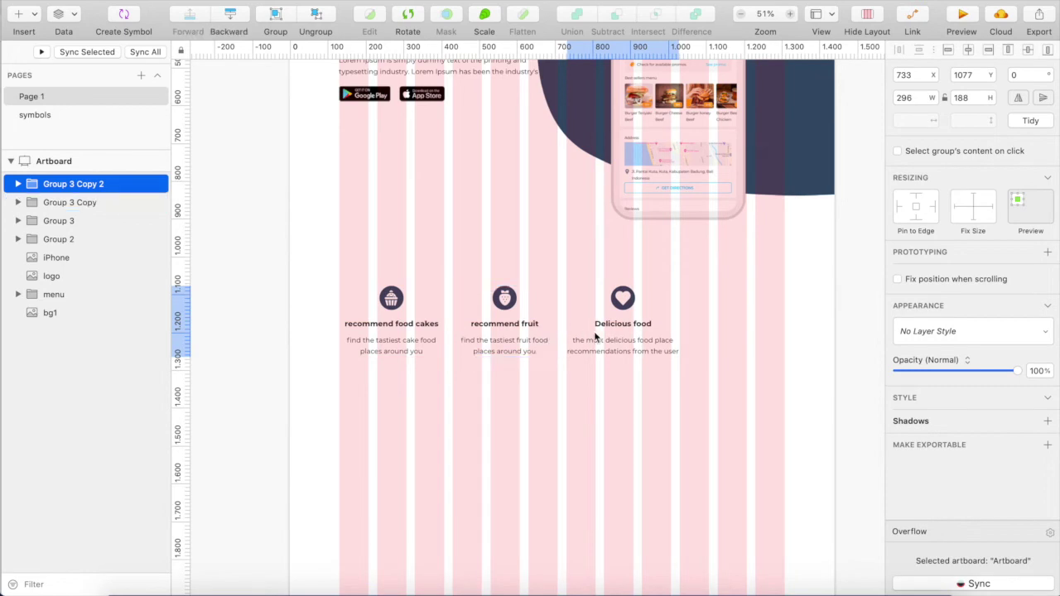
Place a copy of the Delicious food block to its right at X 1060 and swap the copy's icon for icon/phone
click(601, 389)
click(632, 343)
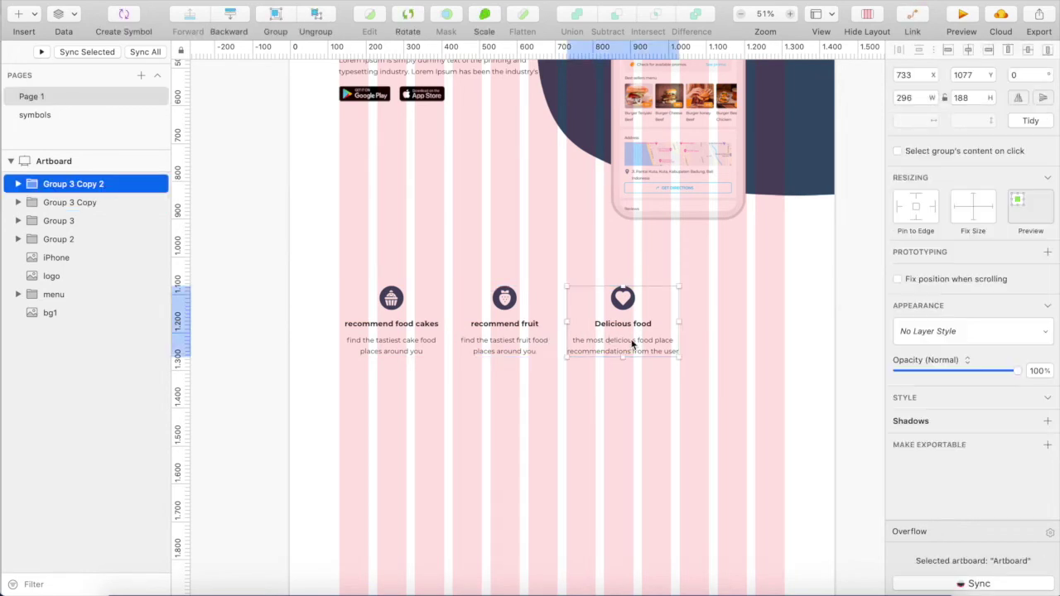
drag(631, 343, 756, 339)
double_click(741, 297)
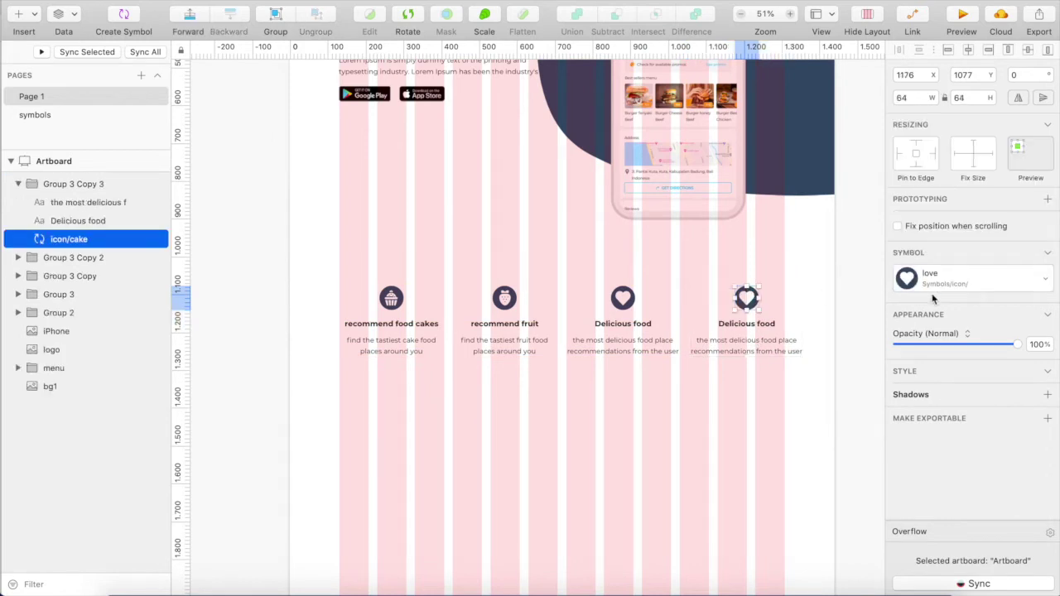
click(970, 278)
click(960, 406)
click(836, 424)
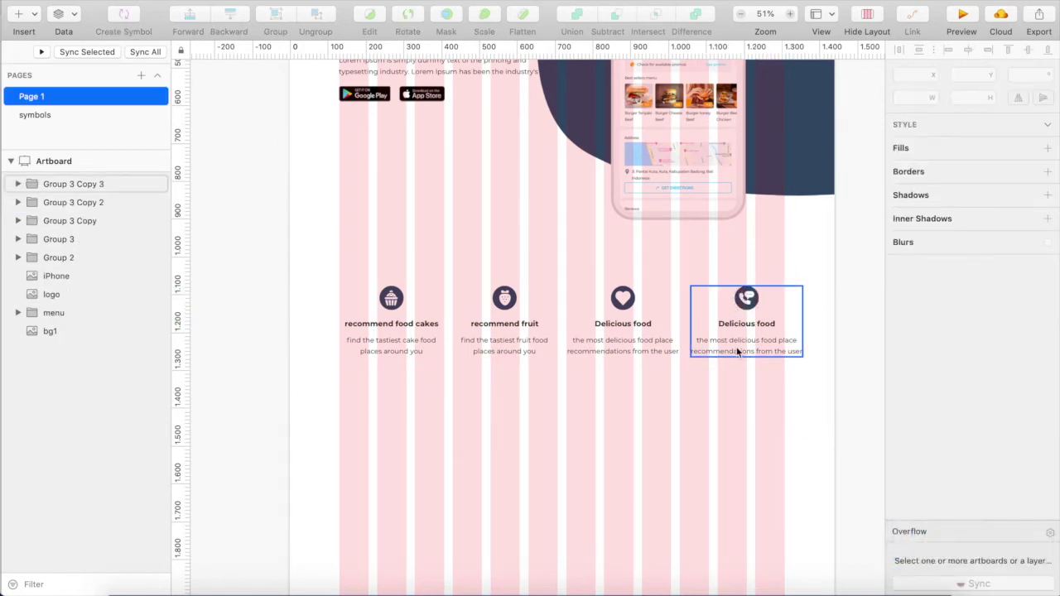
Change the fourth block's heading to "Help center 24/hour" and its description to "24 hour assistance from / our service"
double_click(767, 328)
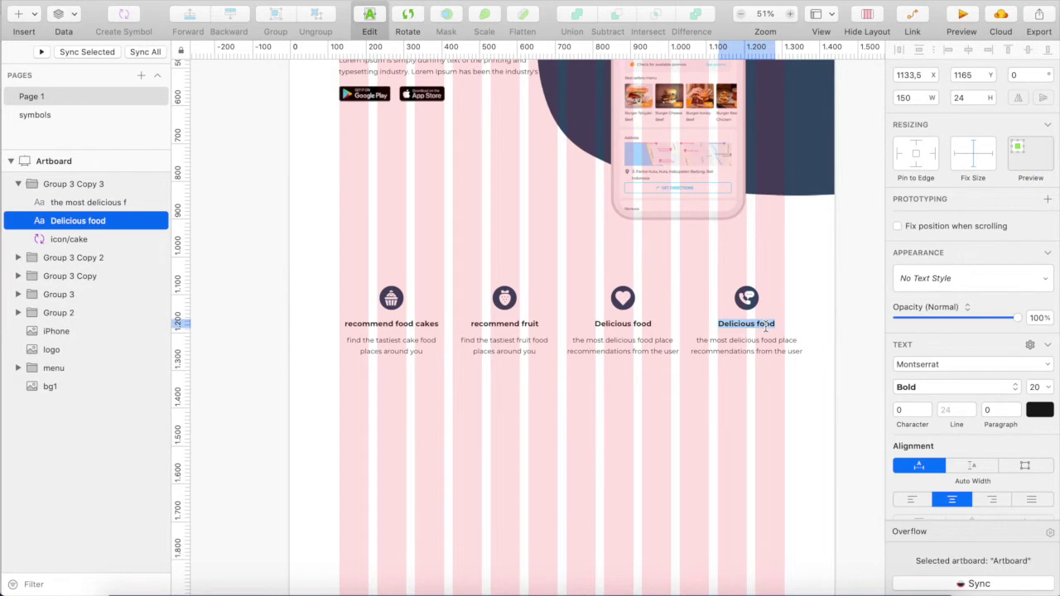
key(Escape)
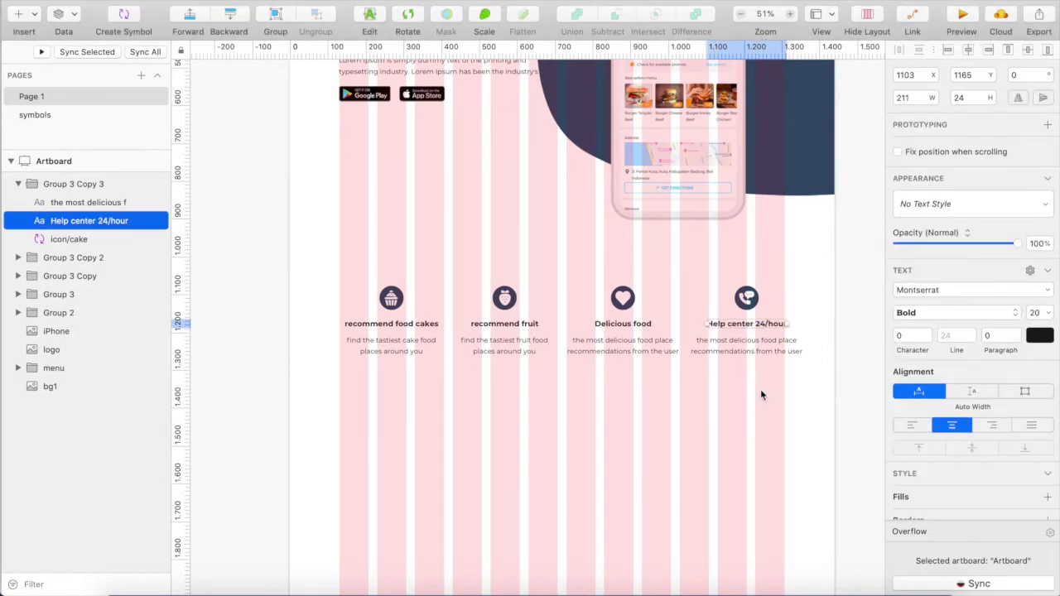
click(760, 389)
click(787, 356)
double_click(787, 356)
text(24 hour assistance from our service)
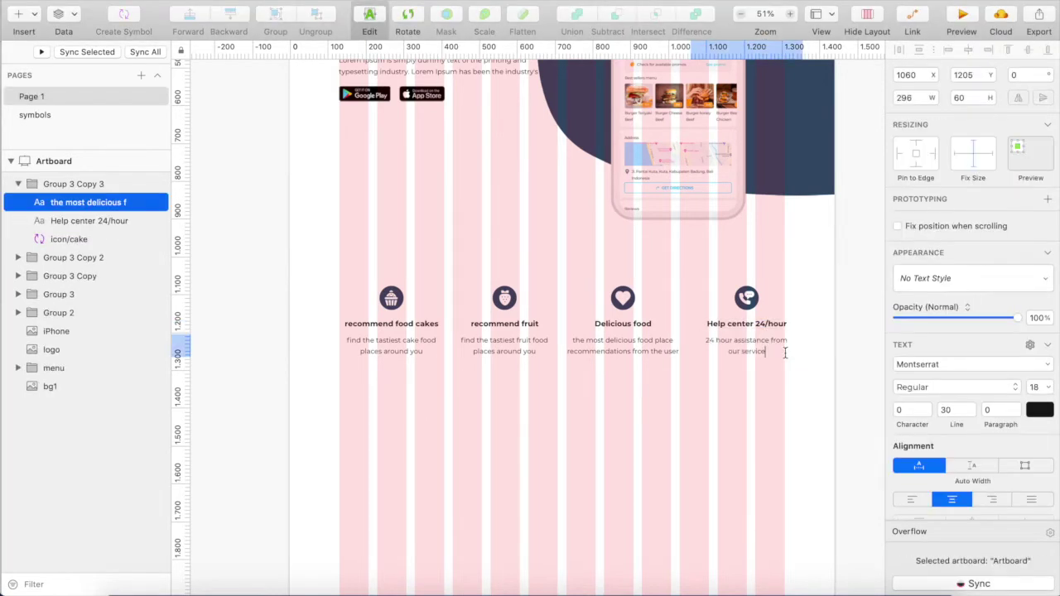
key(Escape)
click(478, 410)
Move the Help center 24/hour block left to X 1085, in line with the right edge of the column layout
click(401, 346)
shift+click(494, 338)
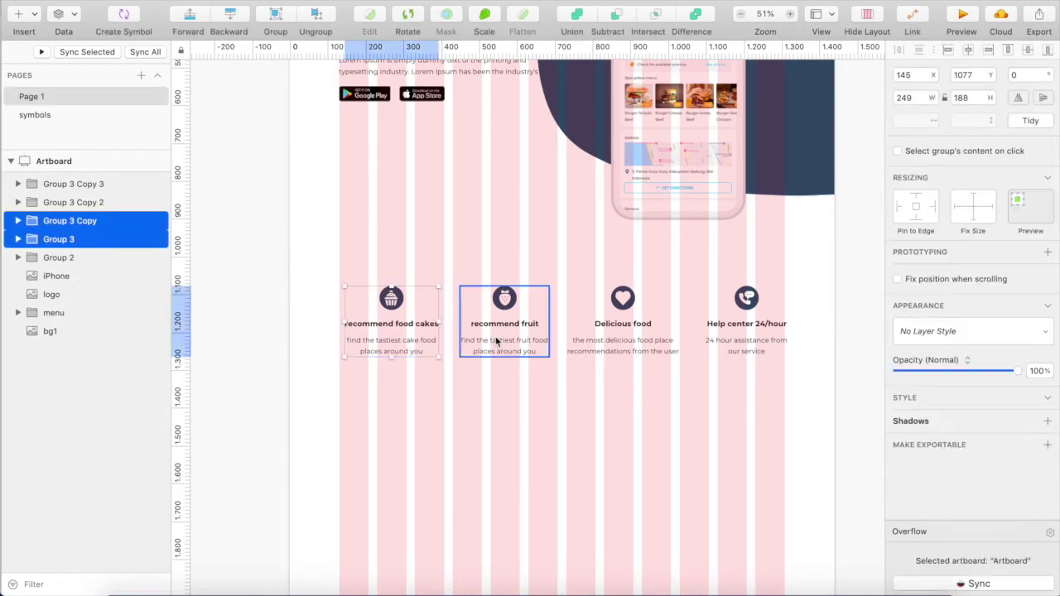
click(621, 346)
click(735, 327)
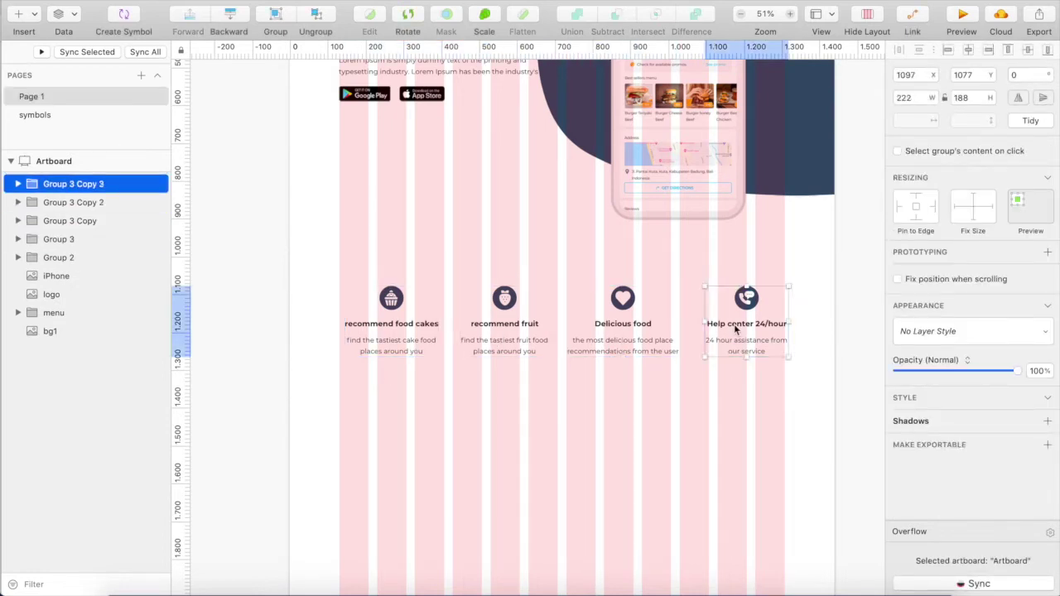
drag(735, 328, 730, 330)
Group the four feature blocks and centre the group horizontally in the artboard
shift+click(629, 331)
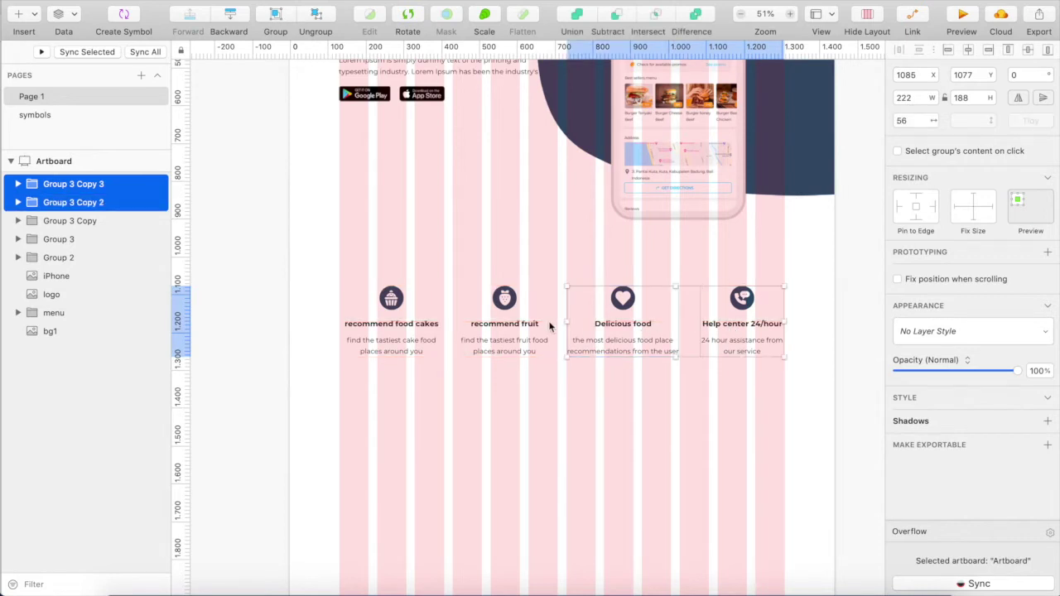
shift+click(504, 328)
shift+click(429, 325)
key(super+g)
scroll(403, 311, down, 3)
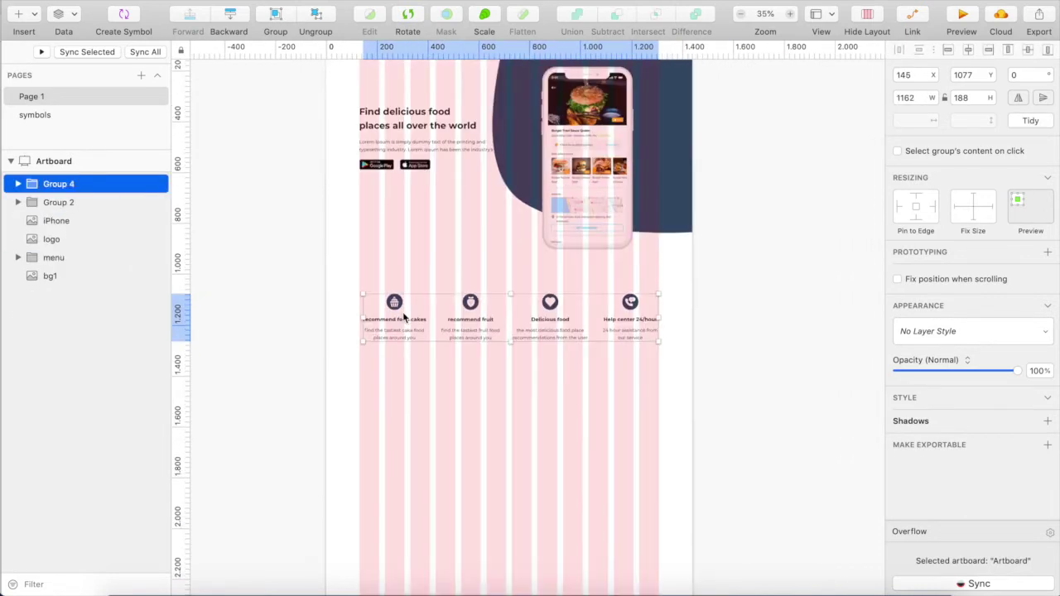
click(969, 50)
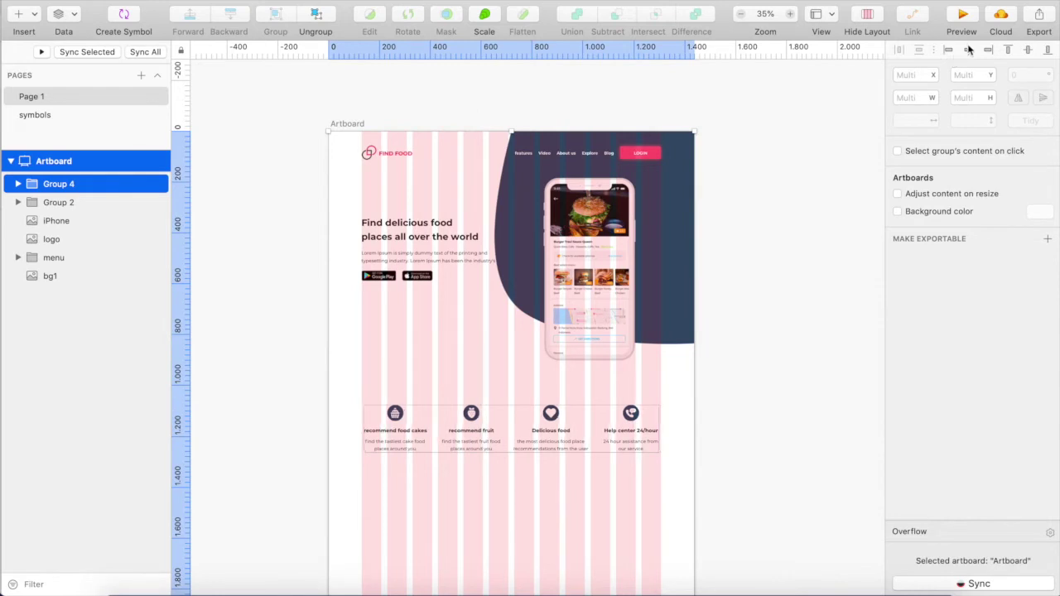
Hide the column layout and check the page with the header, hero section and feature row
click(868, 20)
click(660, 232)
scroll(461, 289, down, 2)
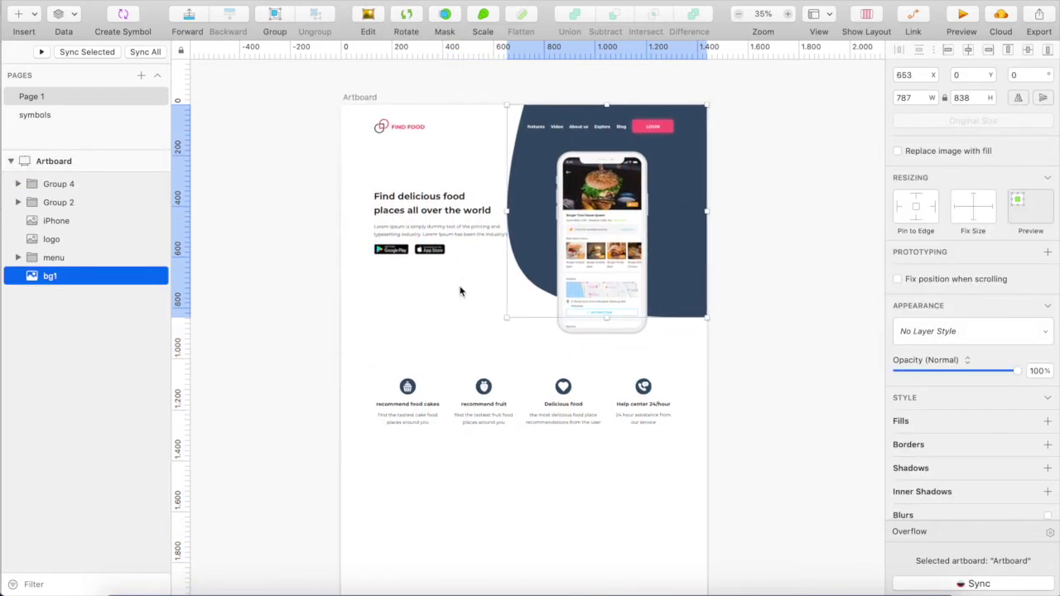
click(344, 322)
scroll(344, 323, up, 3)
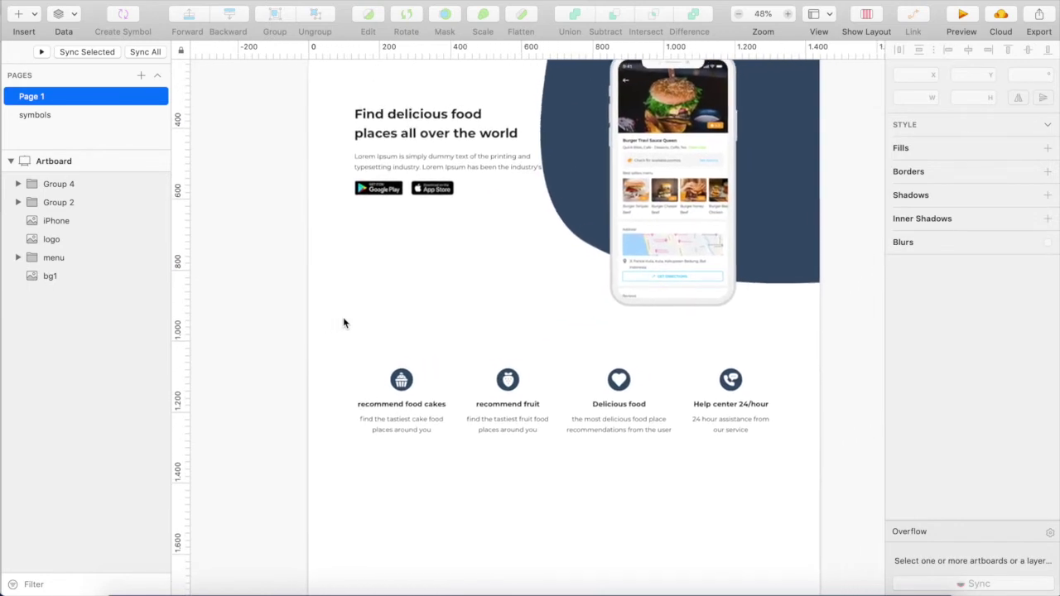
Add the heading "Amazing Features" above the feature row at Y 974 and centre it horizontally in the artboard
scroll(344, 323, down, 1)
key(t)
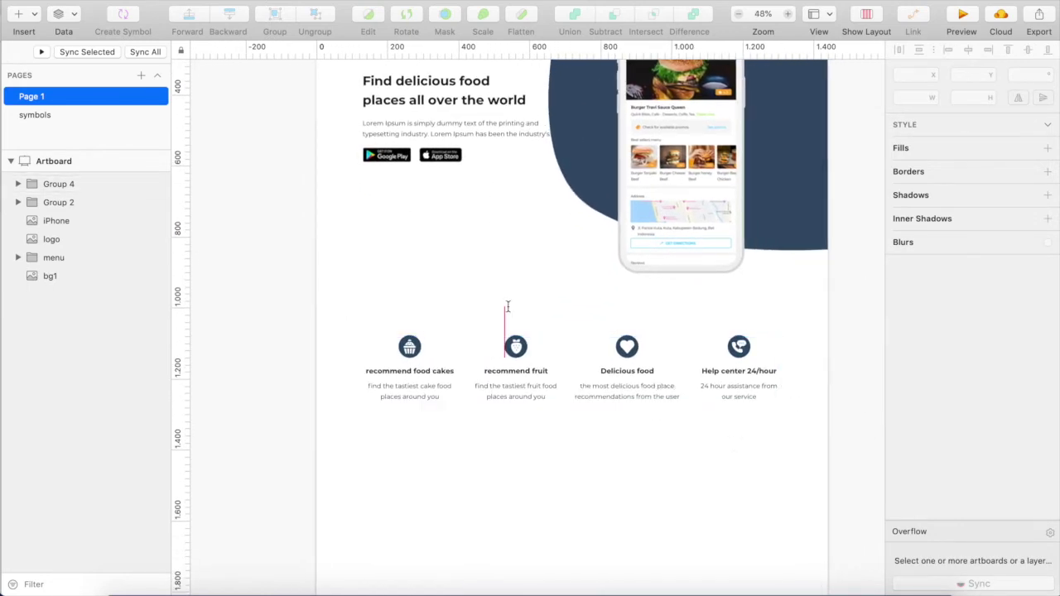
click(506, 307)
text(Amazing Features)
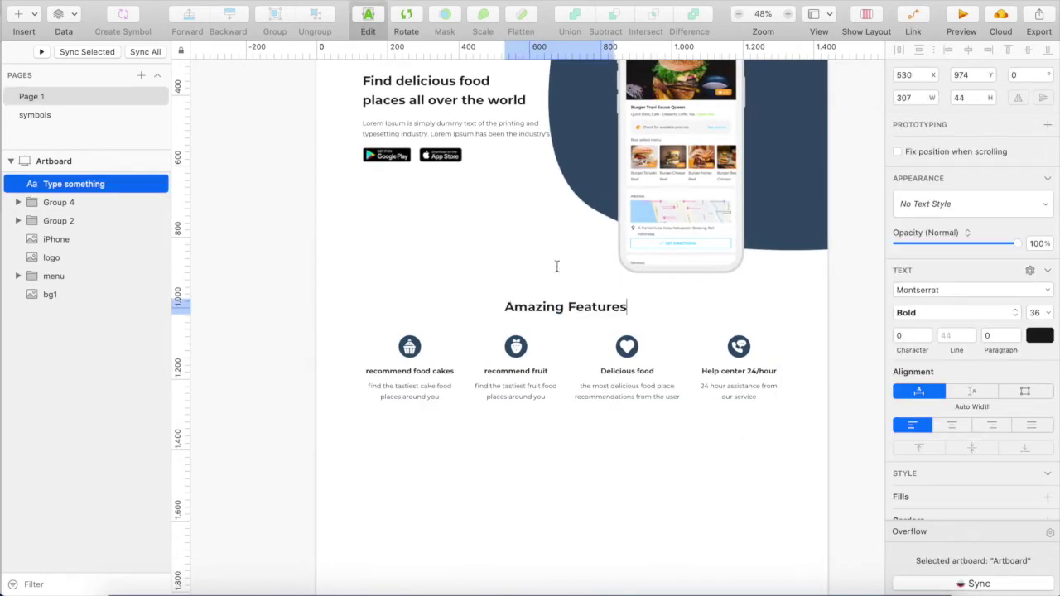
key(Escape)
click(970, 51)
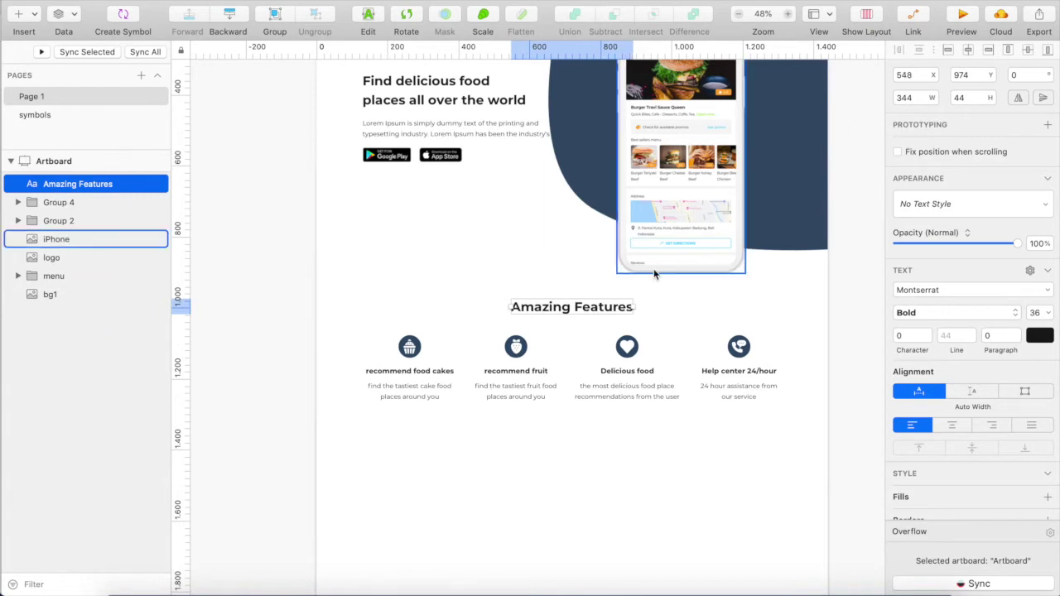
Set a 56 px gap between the Amazing Features heading and the feature row, and group them together
click(629, 360)
drag(356, 282, 791, 416)
key(super+g)
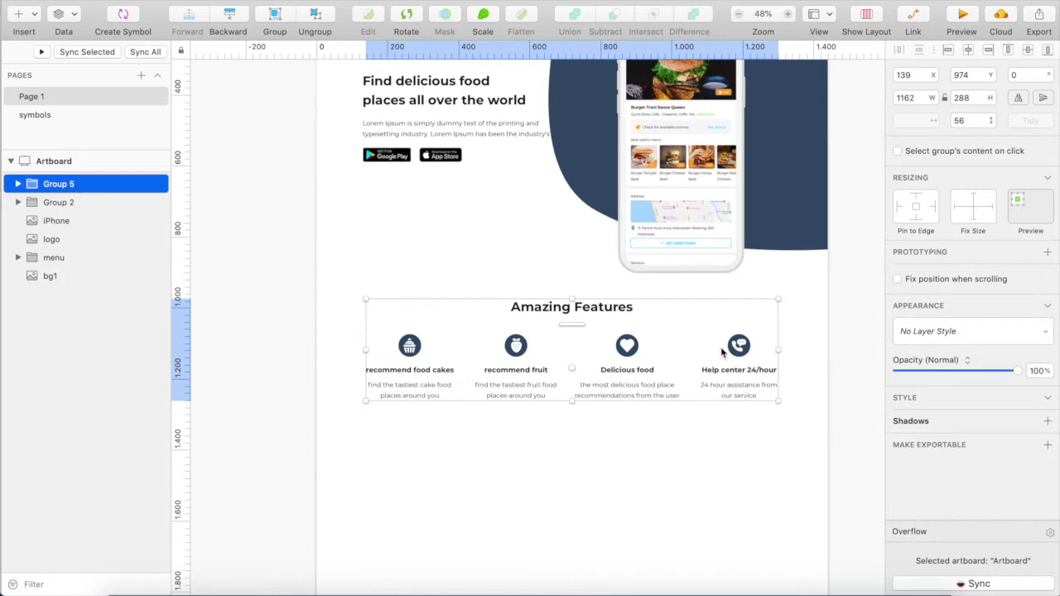
Move the Amazing Features group down to Y 1029, 126 px below the phone image
drag(609, 301, 609, 326)
key(Up)
key(Up)
key(Up)
key(Up)
key(Up)
key(Up)
key(Up)
key(Up)
key(Up)
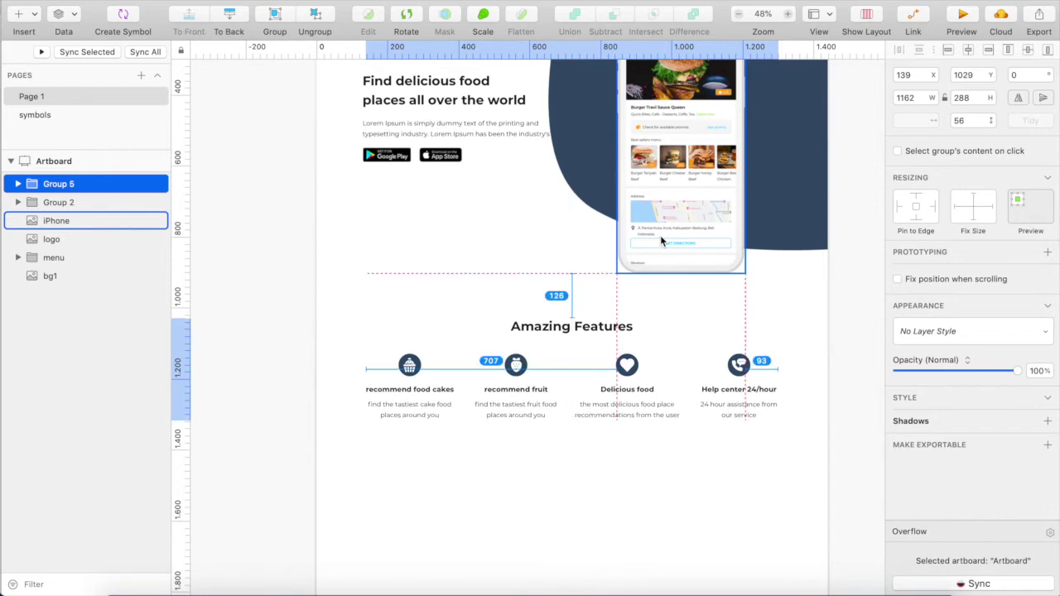
Add the bold 36 px Montserrat heading "Watch video culinary" below the feature row at Y 1529 and centre it horizontally in the artboard
click(472, 276)
scroll(472, 276, down, 2)
scroll(472, 275, up, 2)
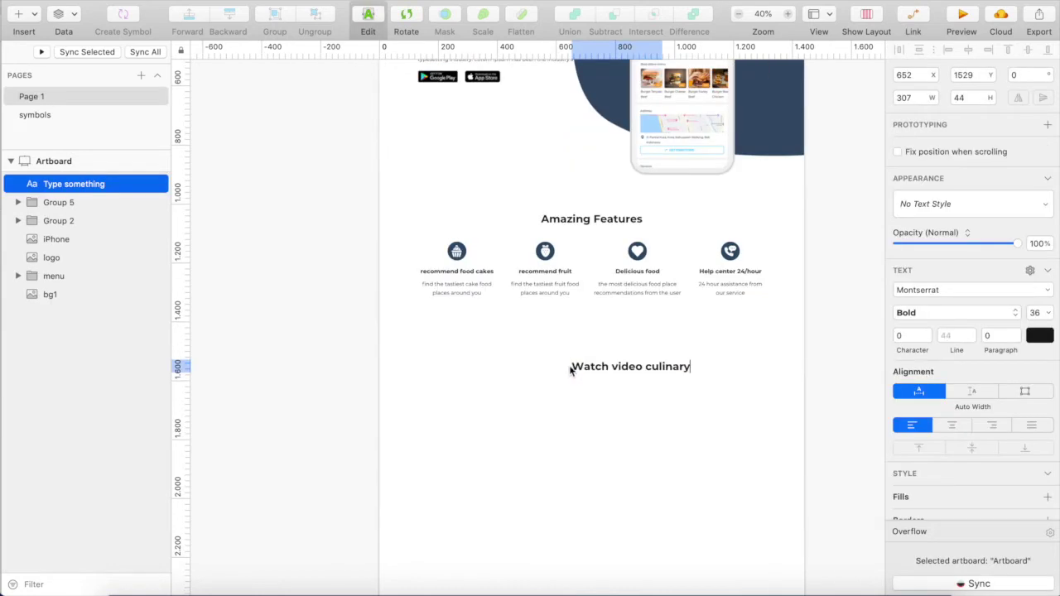
key(Escape)
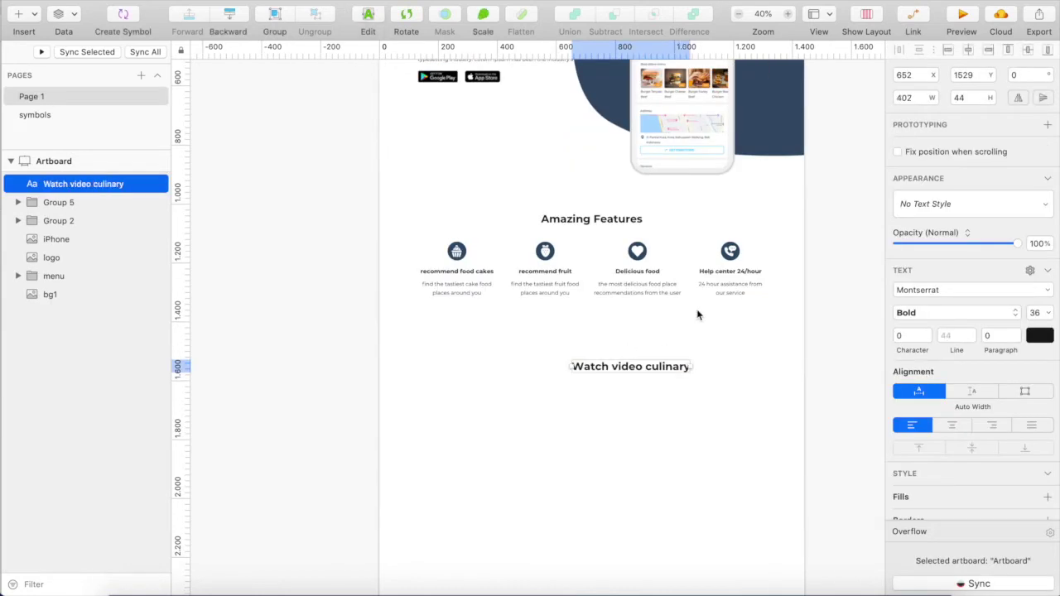
click(968, 50)
click(705, 240)
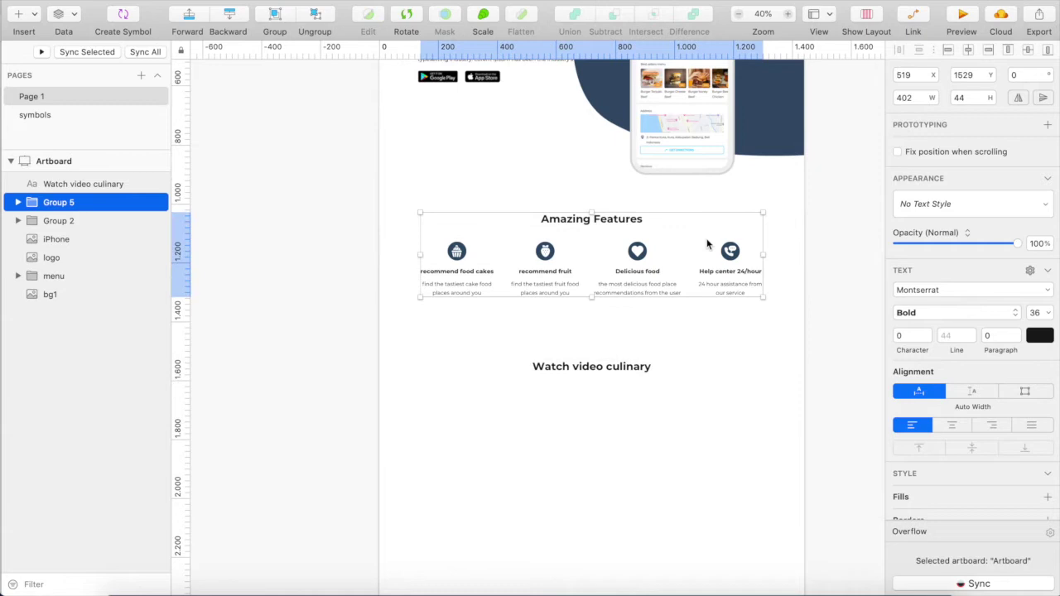
click(764, 316)
Draw a circle about 398 px in diameter over the artboard's left edge, beside the Watch video culinary heading
click(20, 13)
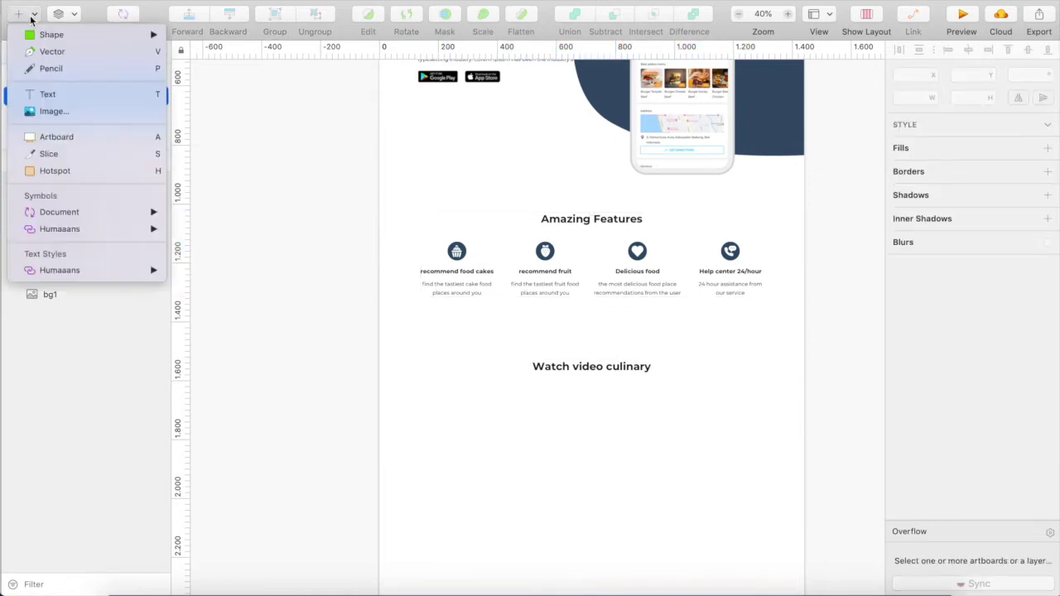
click(211, 47)
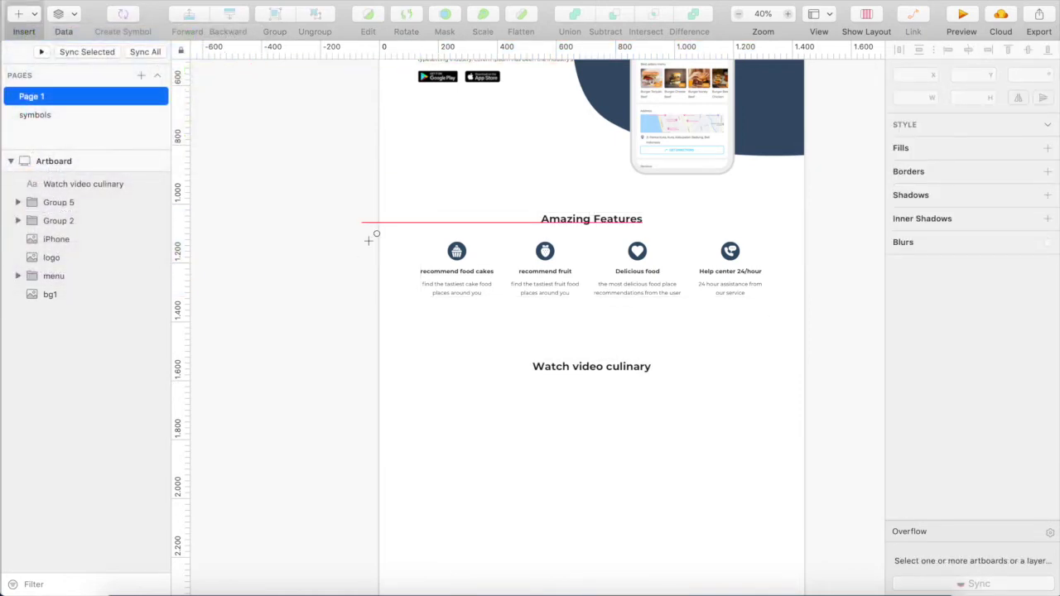
drag(370, 337, 488, 415)
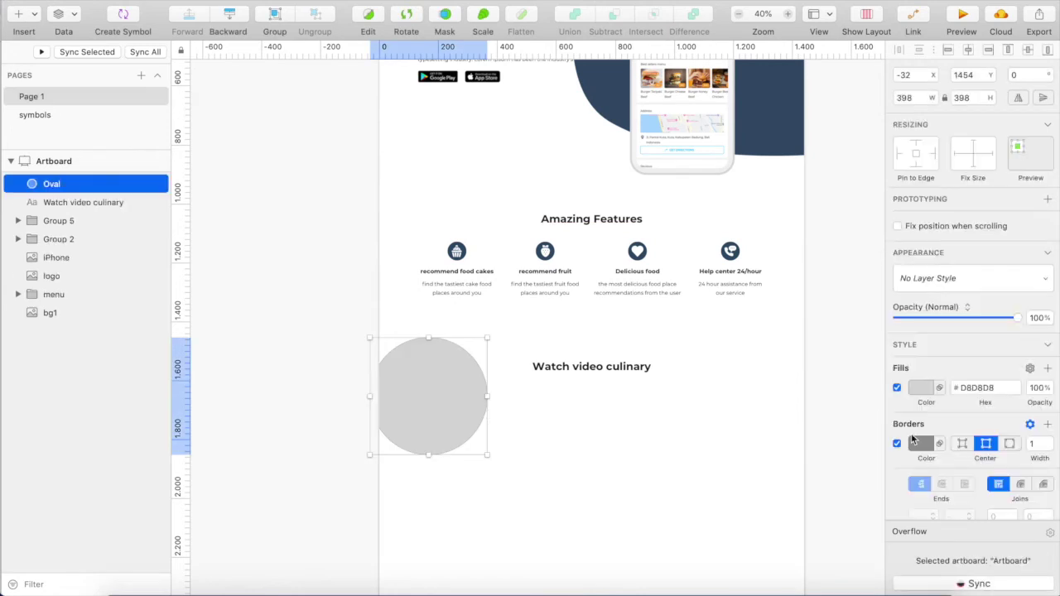
Turn off the circle's border and set its fill colour to 364F6B
click(897, 444)
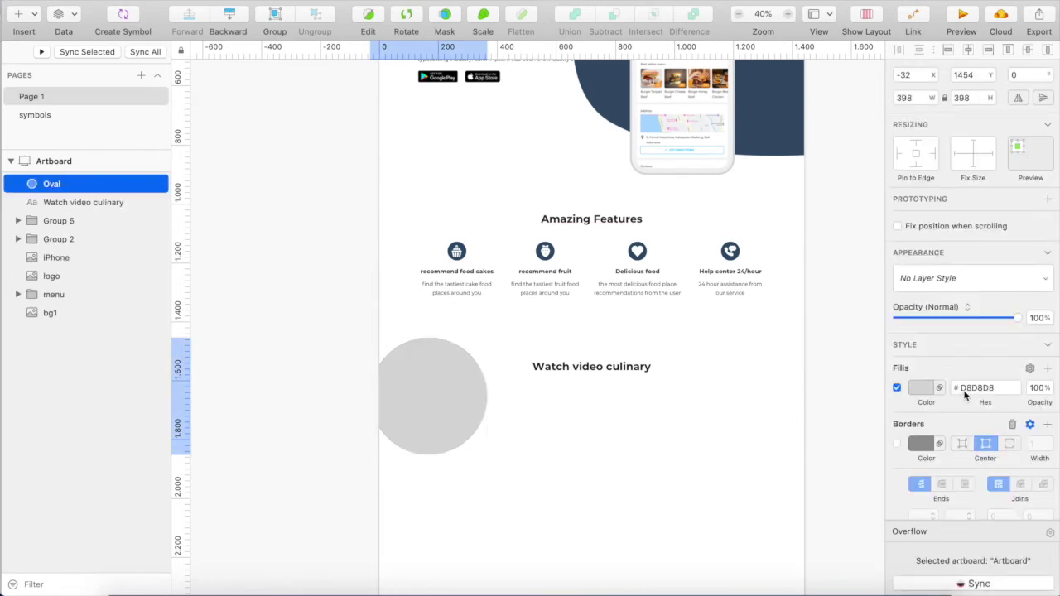
click(965, 390)
text(364F6B)
key(Return)
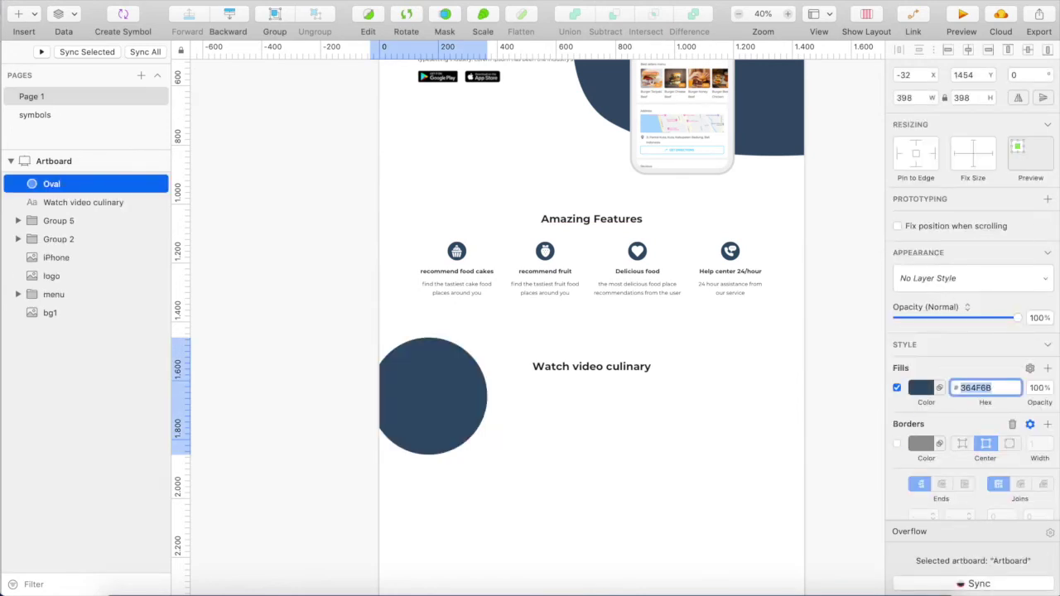
Resize the circle to a diameter of 473 px
click(912, 100)
text(473)
key(Return)
Position the circle partly outside the artboard's left edge at X -142 and Y 1431
drag(455, 390, 411, 381)
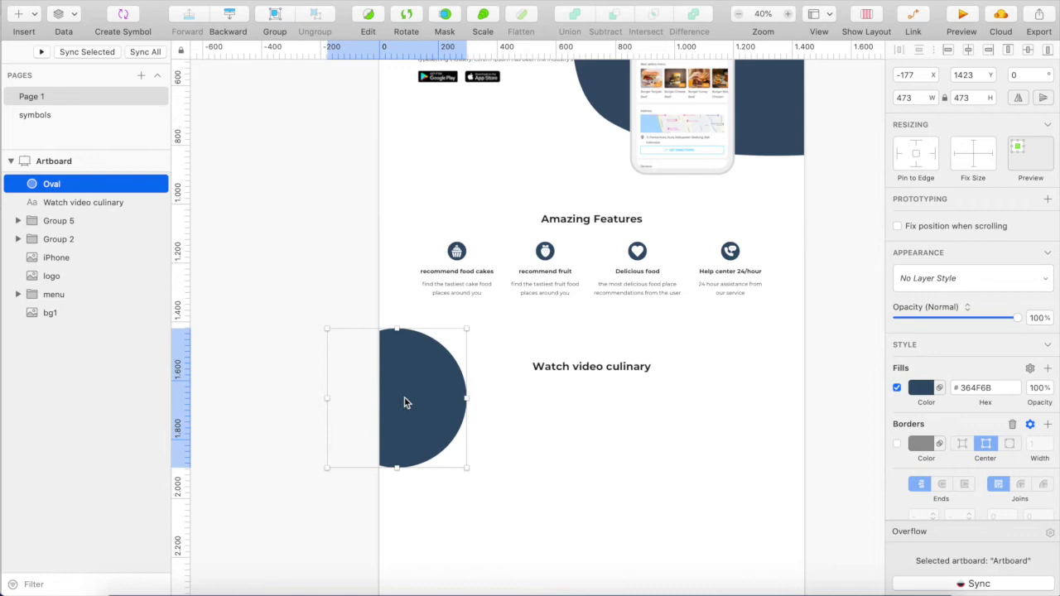
click(970, 75)
text(1431)
key(Return)
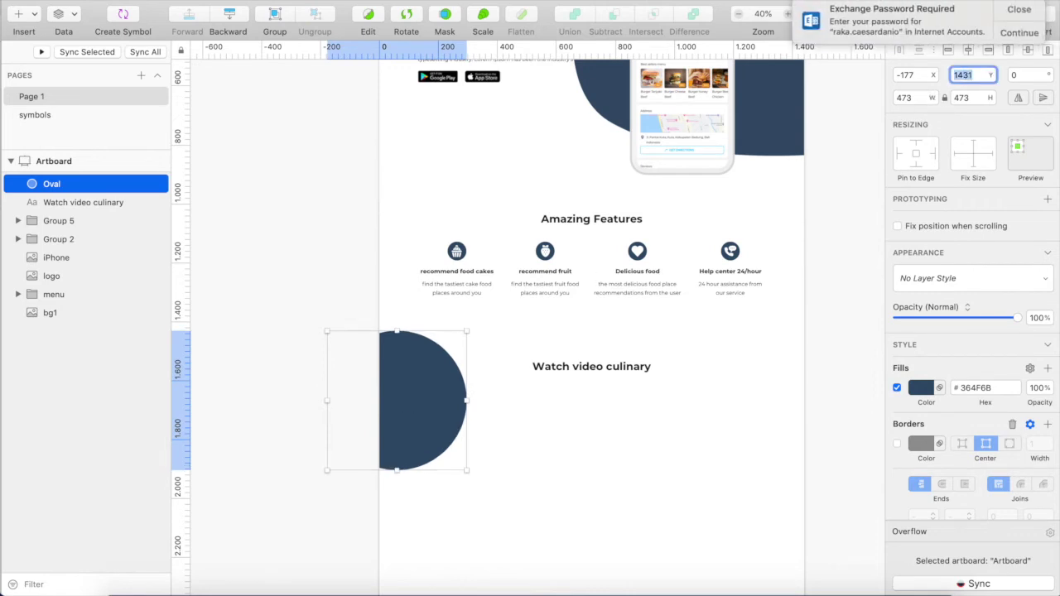
click(1015, 10)
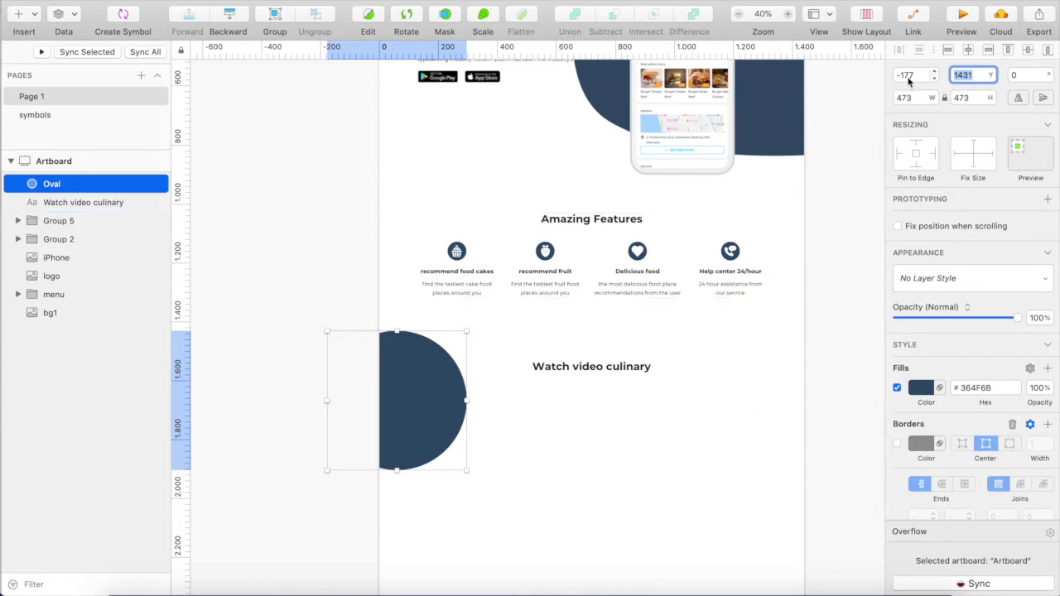
click(911, 76)
text(-142)
key(Return)
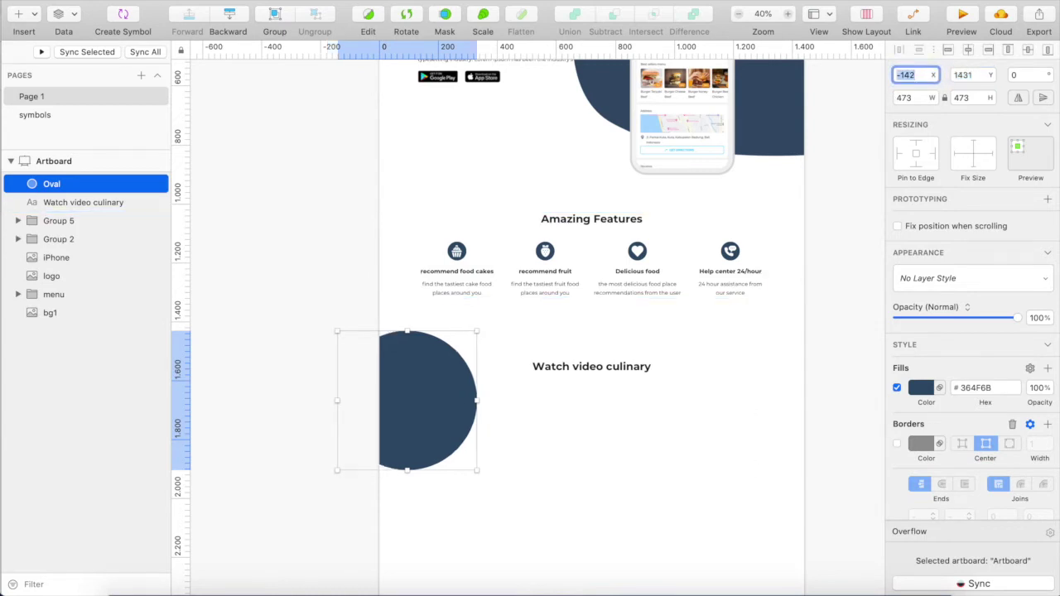
Duplicate the circle and place the copy lower down over the artboard's right edge at X 1119 and Y 1904
scroll(391, 373, down, 2)
scroll(392, 373, right, 3)
drag(392, 373, 743, 501)
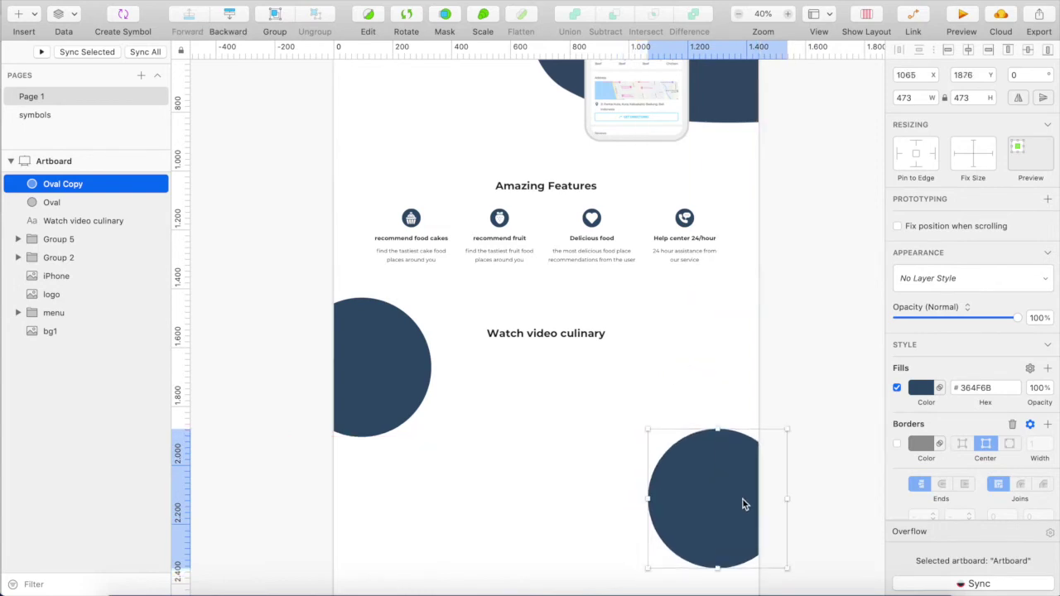
click(963, 75)
key(shift+Tab)
text(11)
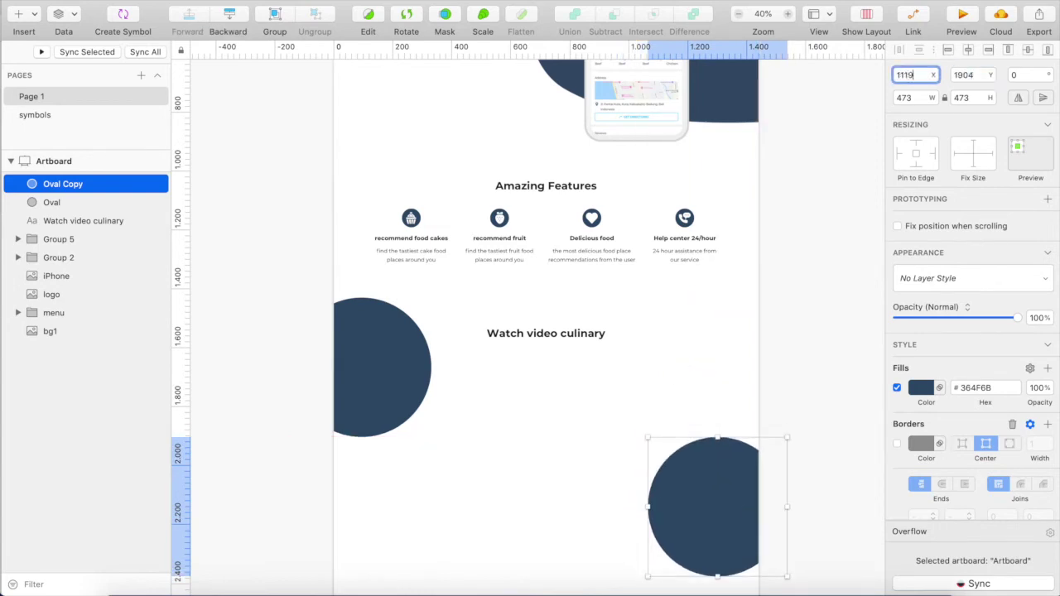
text(19)
key(Return)
scroll(716, 237, down, 3)
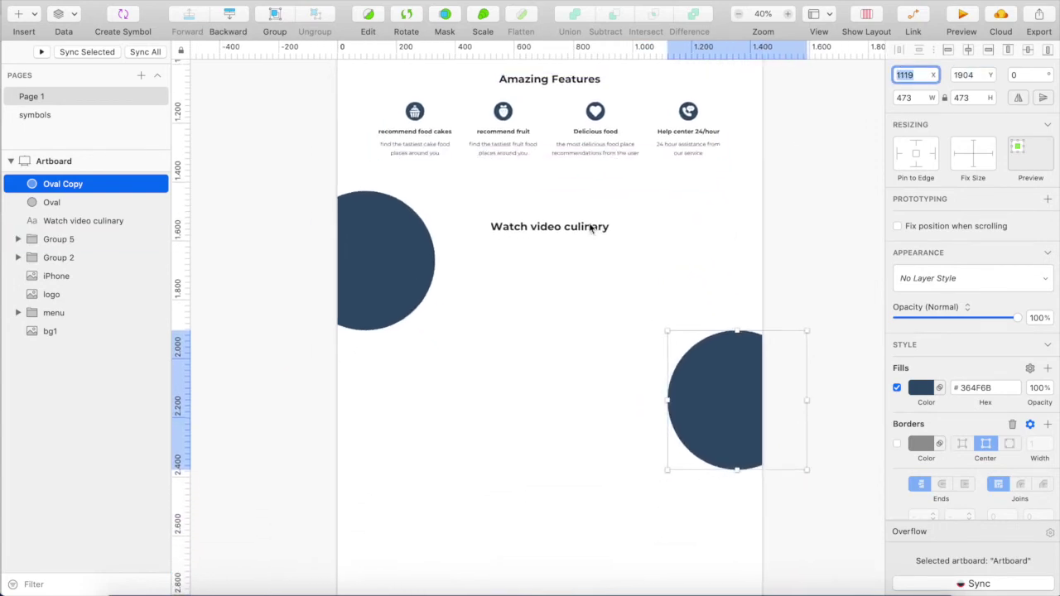
click(829, 454)
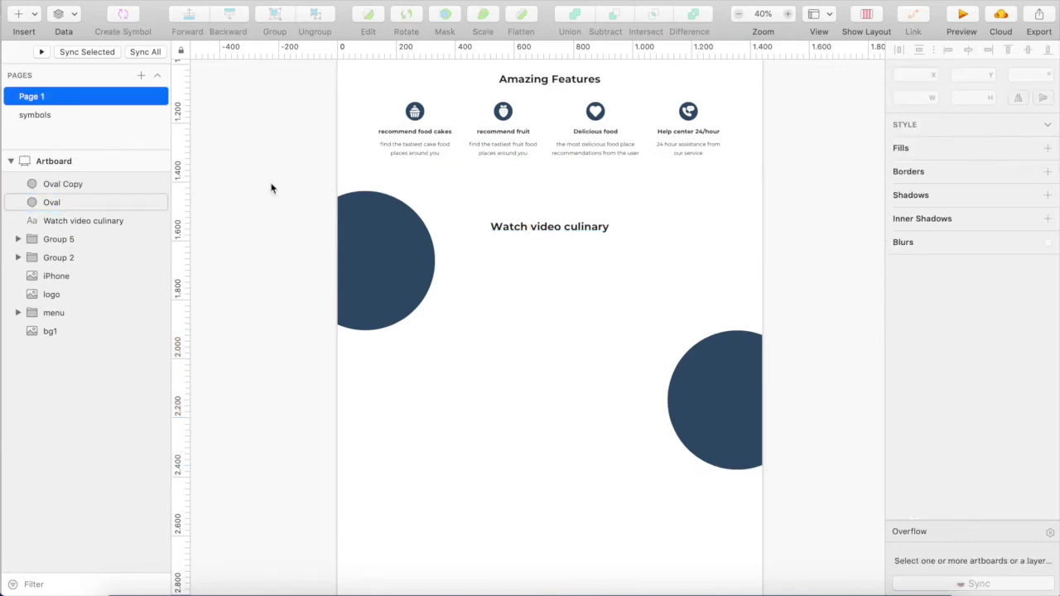
Draw a rounded rectangle about 1090 × 570 px with a 4 px corner radius below the Watch video culinary heading, overlapping both circles
click(13, 22)
mouse_move(95, 33)
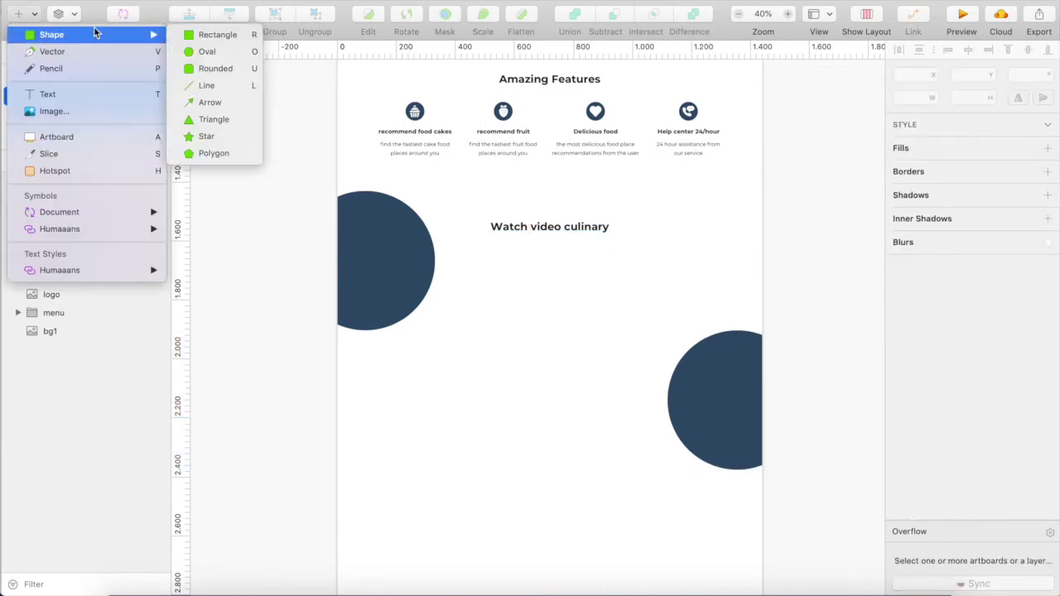
click(203, 57)
click(23, 14)
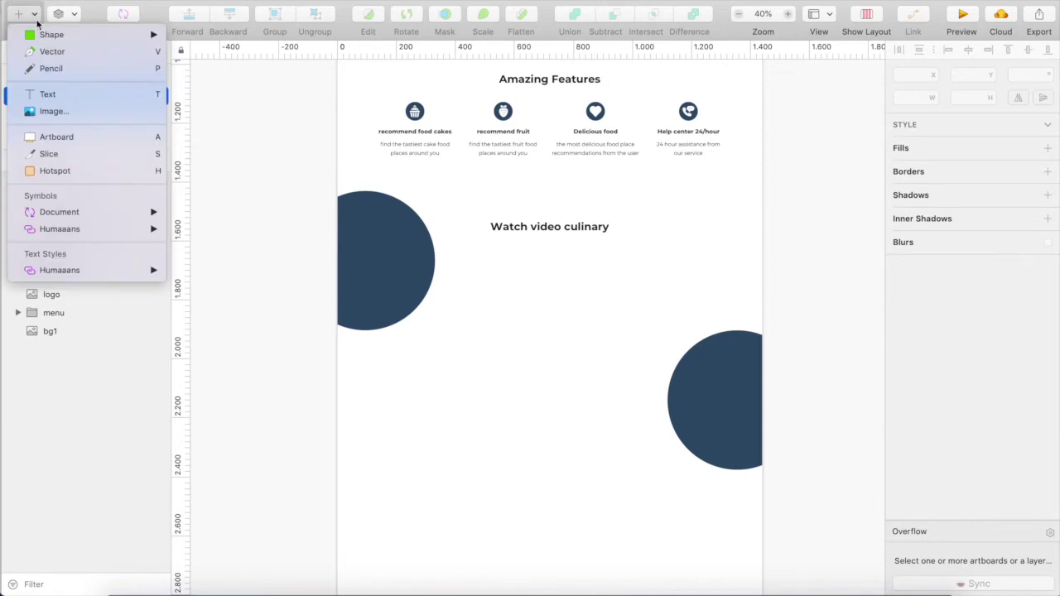
click(202, 72)
drag(391, 261, 713, 428)
Set the rectangle's size to 1117 × 639 px and centre it horizontally in the artboard
click(959, 98)
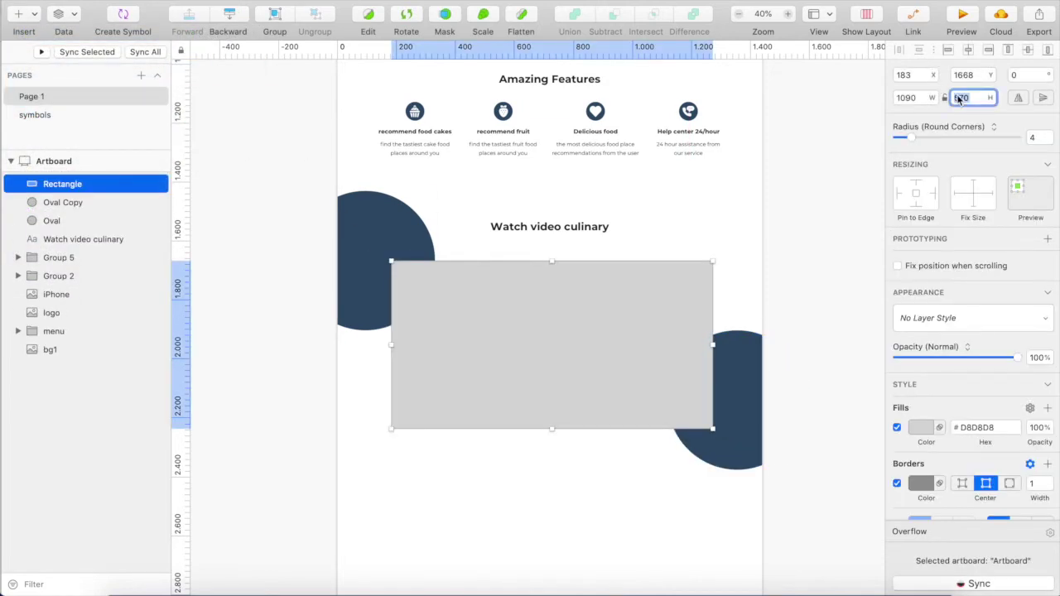
click(918, 97)
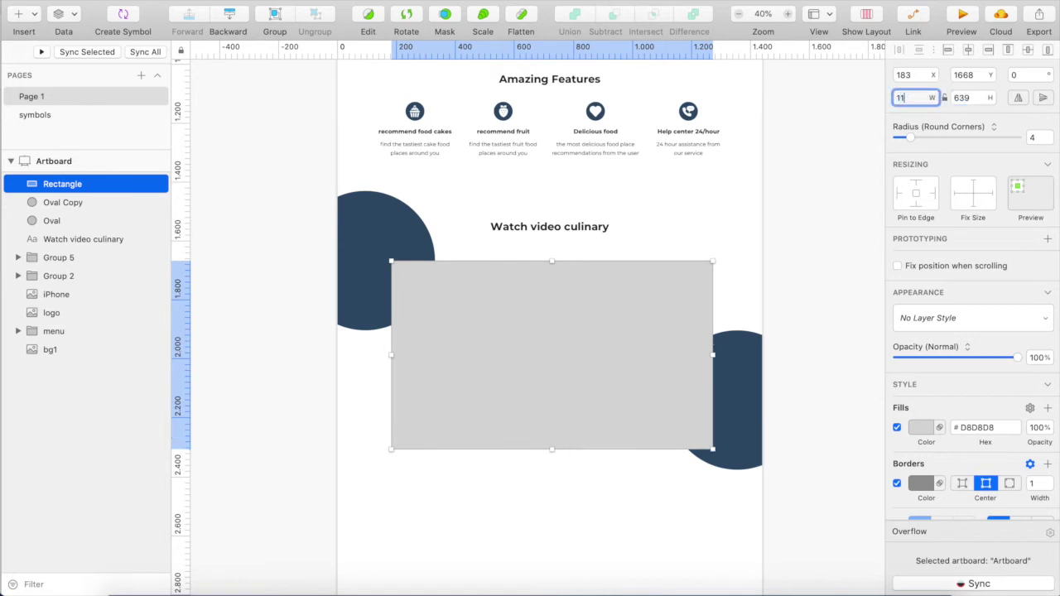
key(Return)
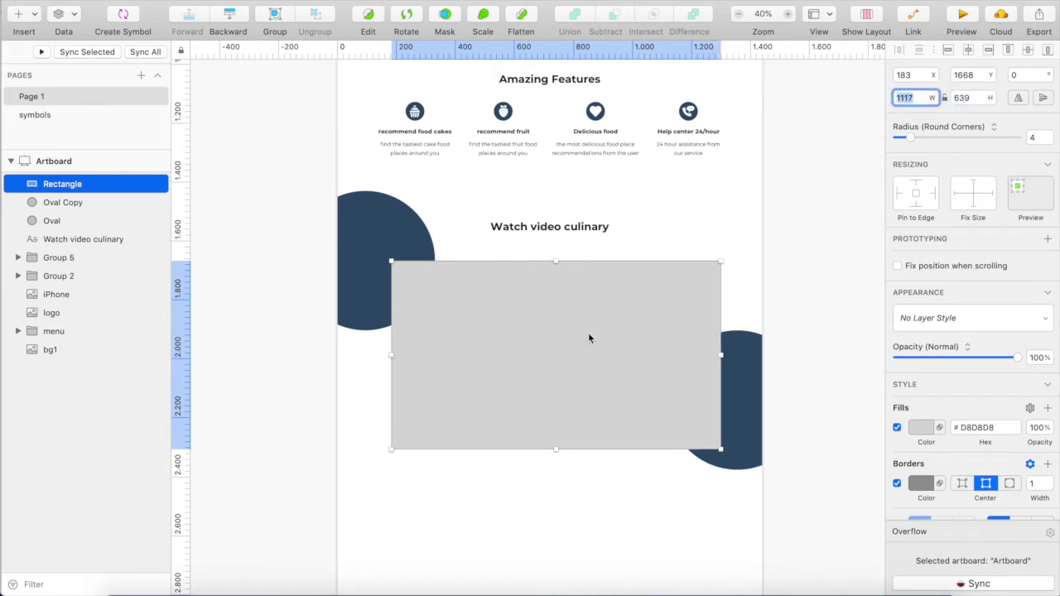
click(969, 53)
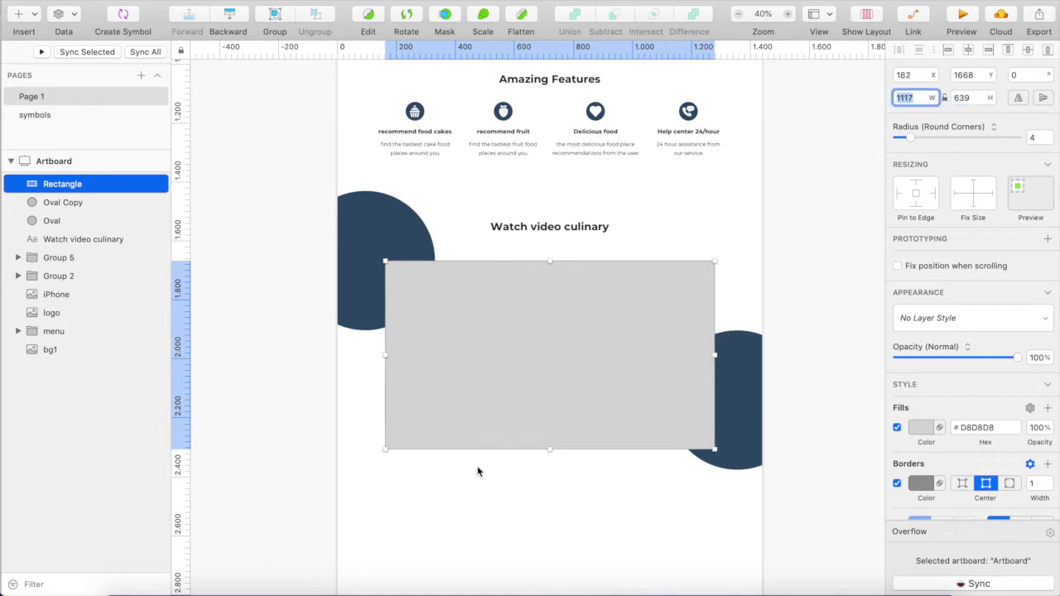
key(Escape)
Move the rectangle up closer to the Watch video culinary heading, to Y 1629
drag(559, 360, 563, 346)
key(alt)
key(Down)
key(Down)
key(Down)
key(Down)
key(Down)
scroll(610, 302, down, 1)
scroll(611, 302, down, 1)
Turn off the rectangle's border and fill it with the image food.png from the asset folder
click(896, 483)
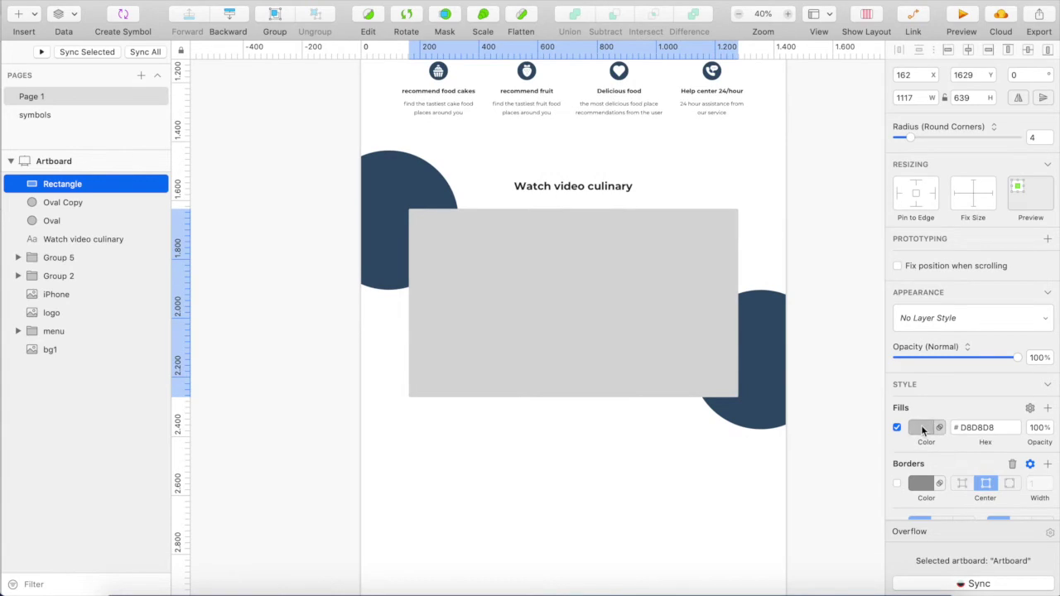
click(922, 428)
click(1025, 353)
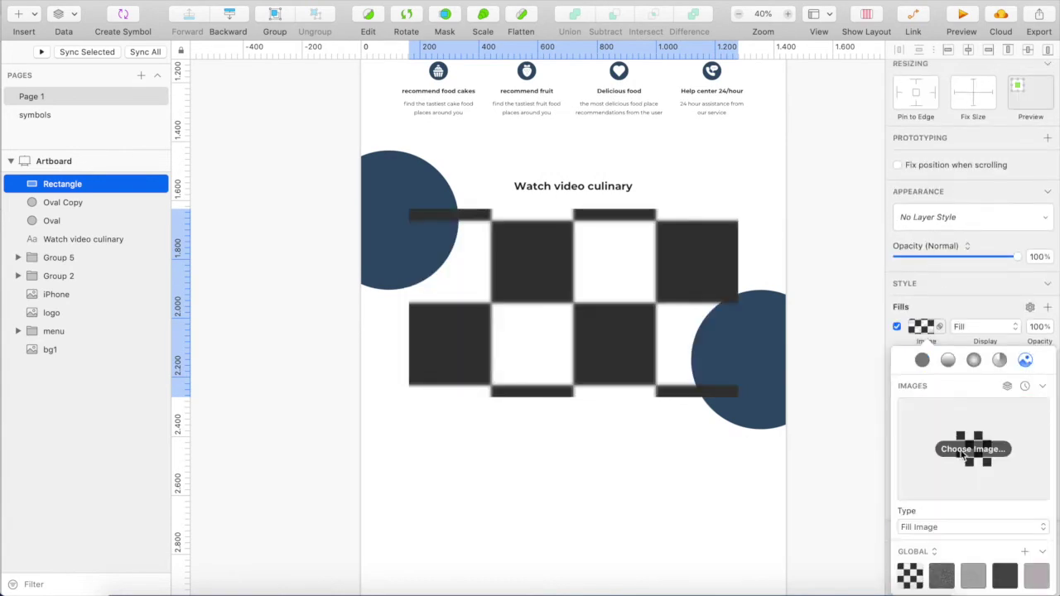
click(964, 452)
click(449, 121)
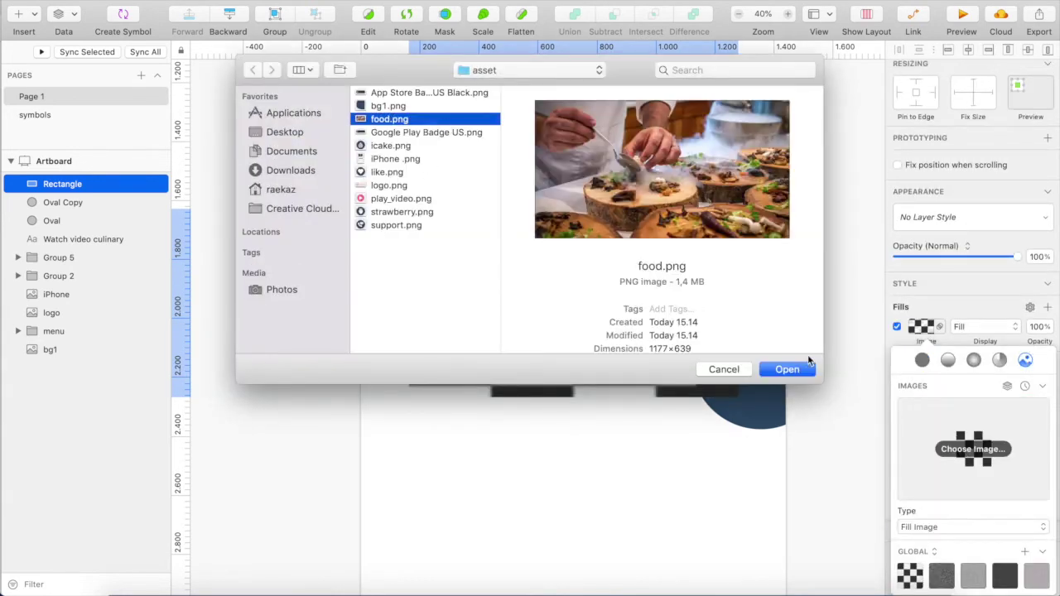
click(785, 369)
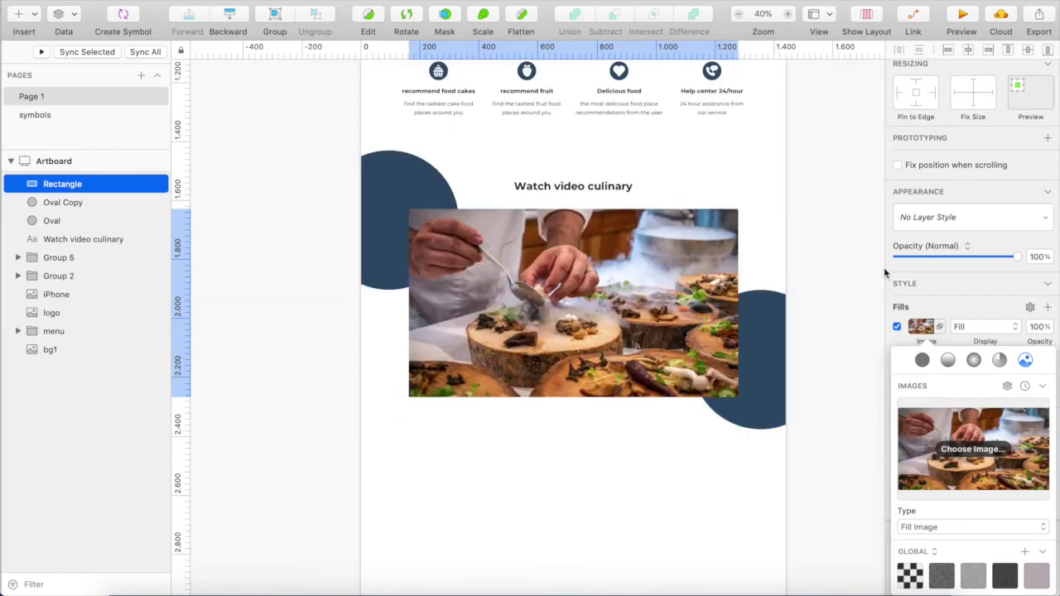
click(882, 266)
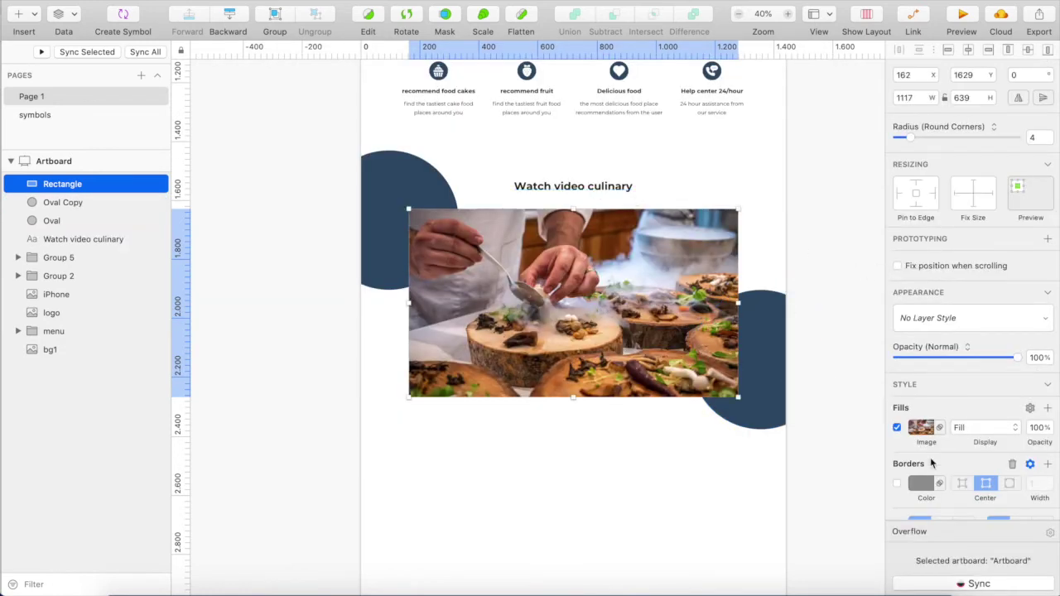
Show the column layout and widen the food picture on both sides to 1162 px, starting at X 139
click(864, 27)
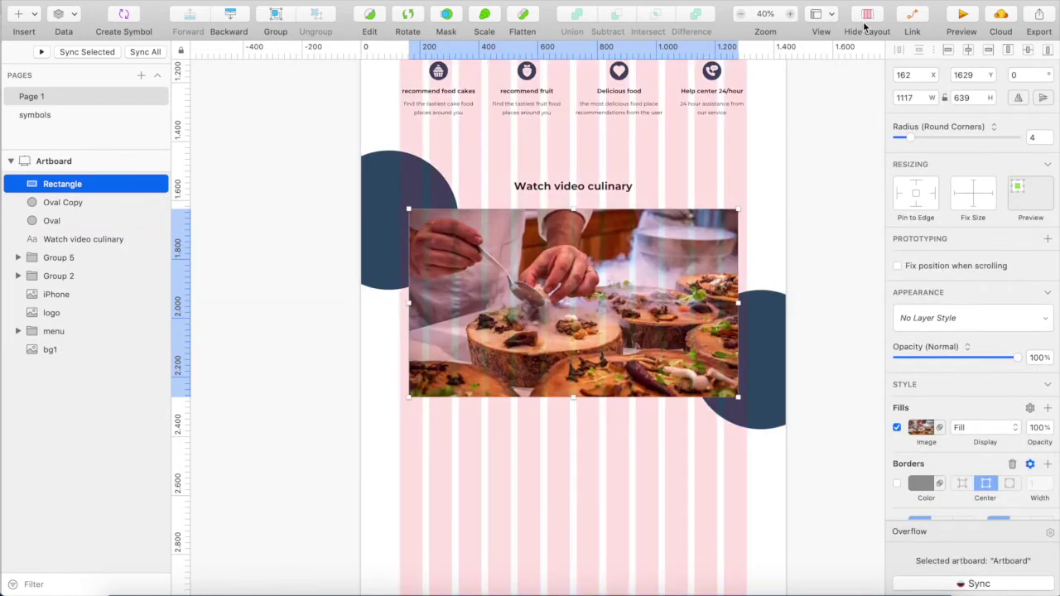
click(343, 369)
click(415, 306)
drag(411, 303, 404, 302)
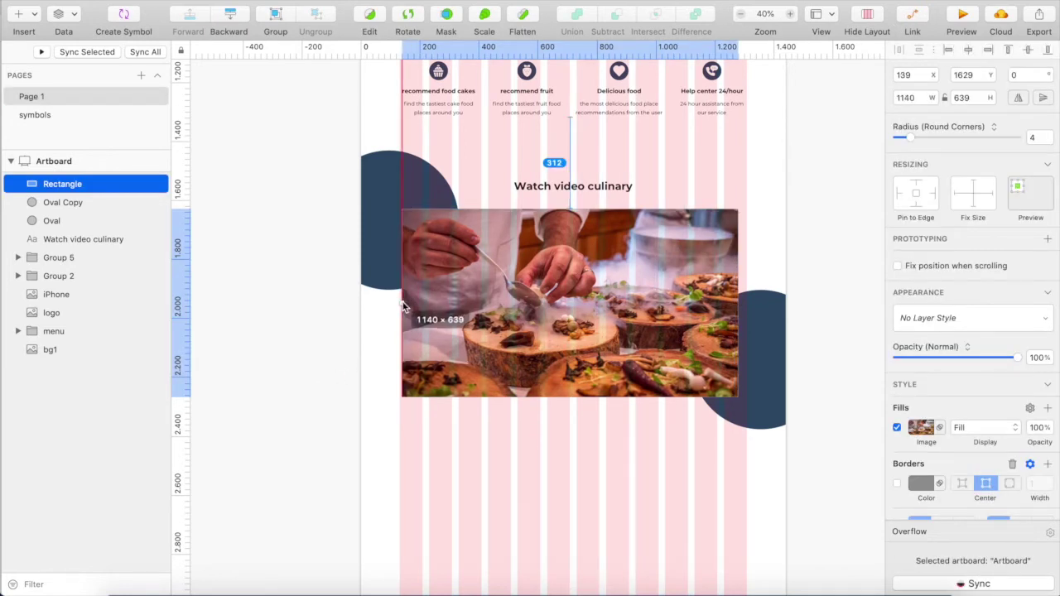
drag(738, 300, 745, 299)
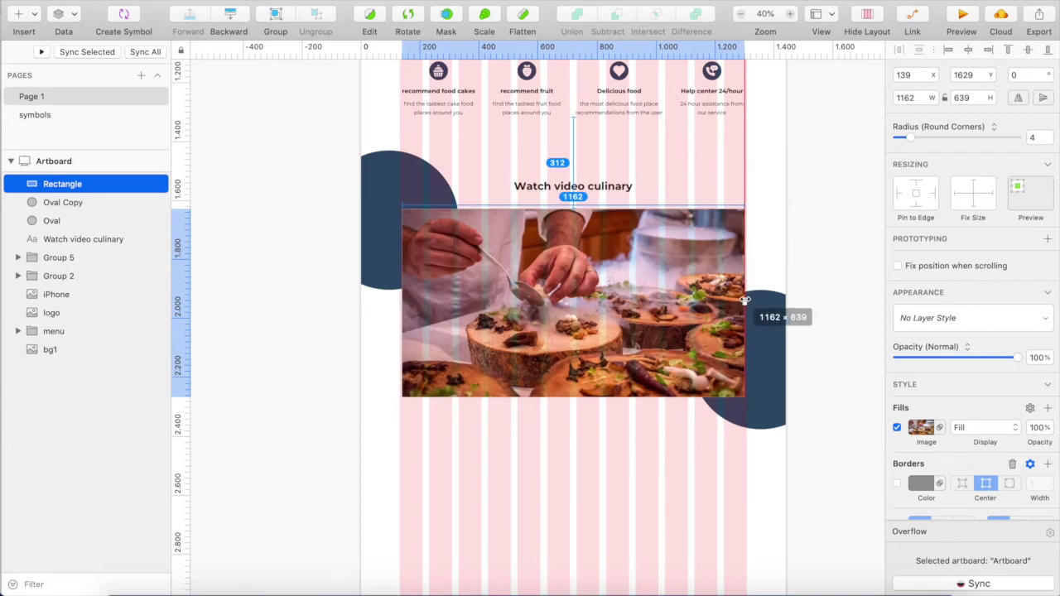
click(632, 410)
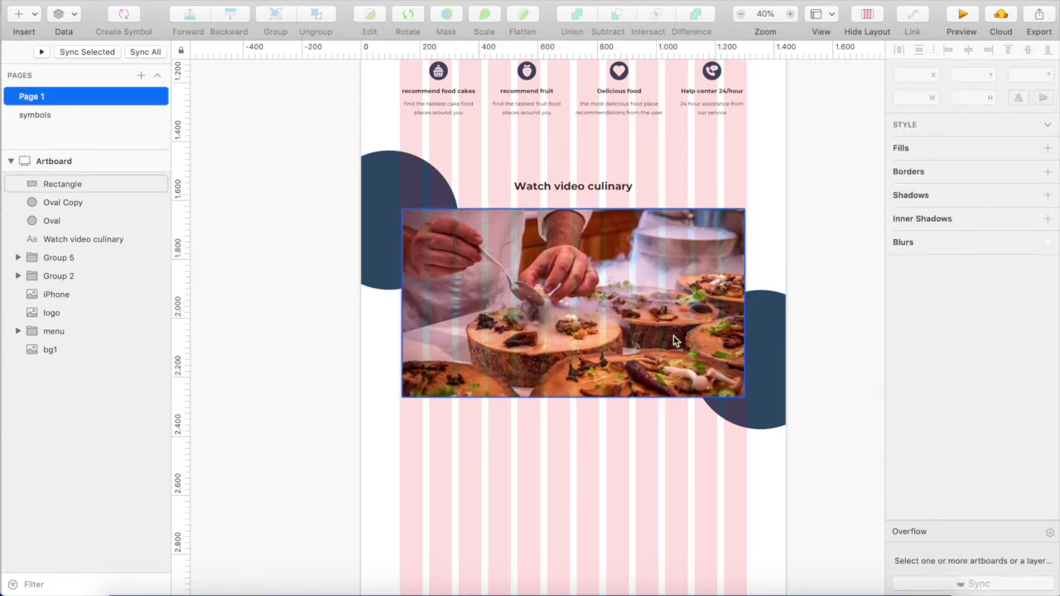
Extend the food picture's right and left edges to the outer layout columns, giving X 131 and a width of 1177 px
scroll(674, 337, up, 3)
click(776, 268)
scroll(782, 263, up, 3)
shift+click(805, 288)
click(793, 289)
drag(800, 288, 805, 287)
scroll(732, 323, down, 3)
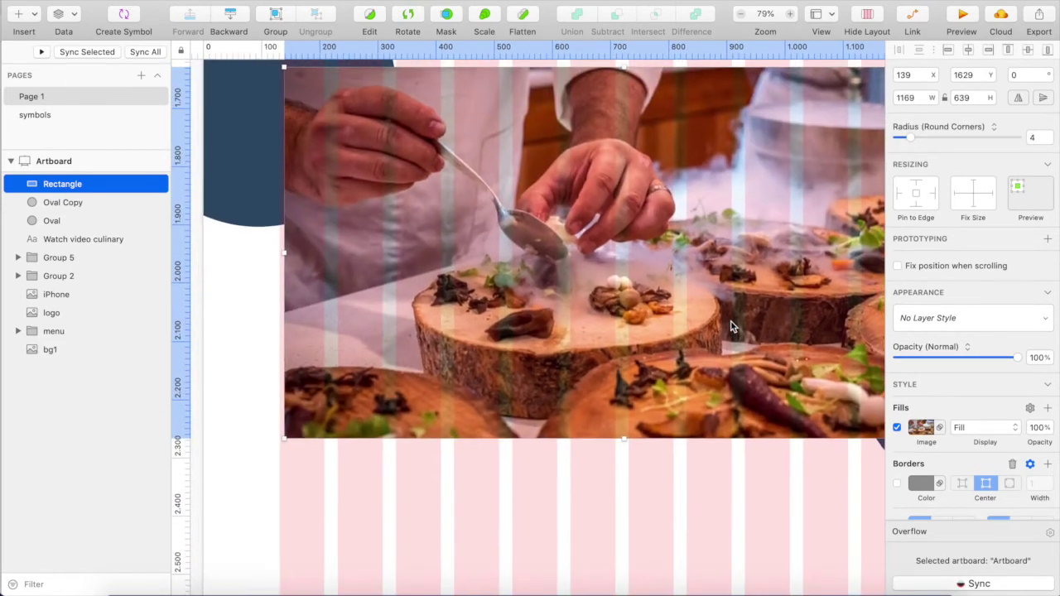
drag(283, 254, 278, 255)
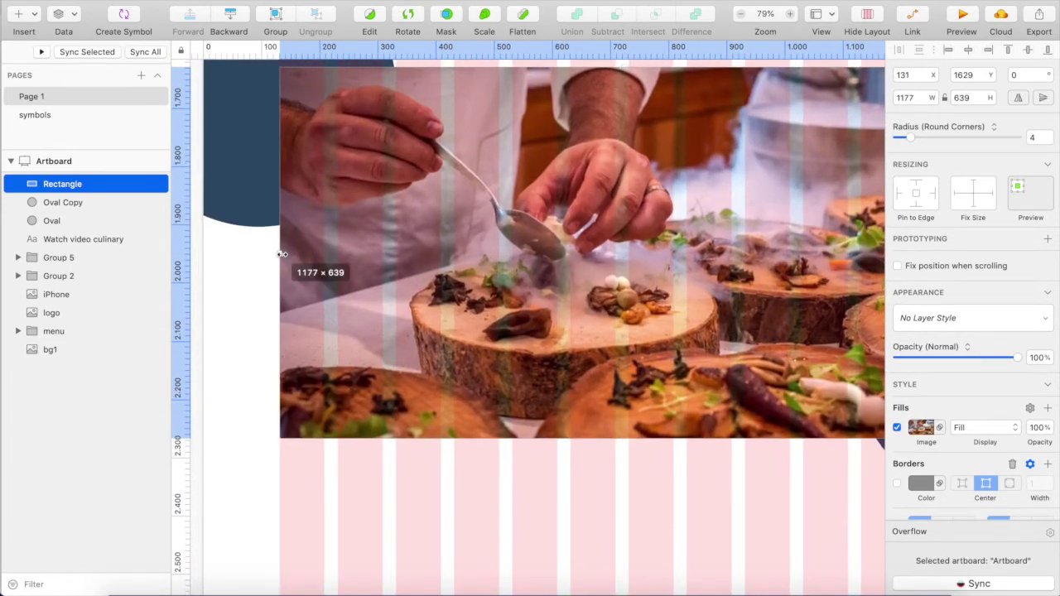
scroll(413, 223, down, 4)
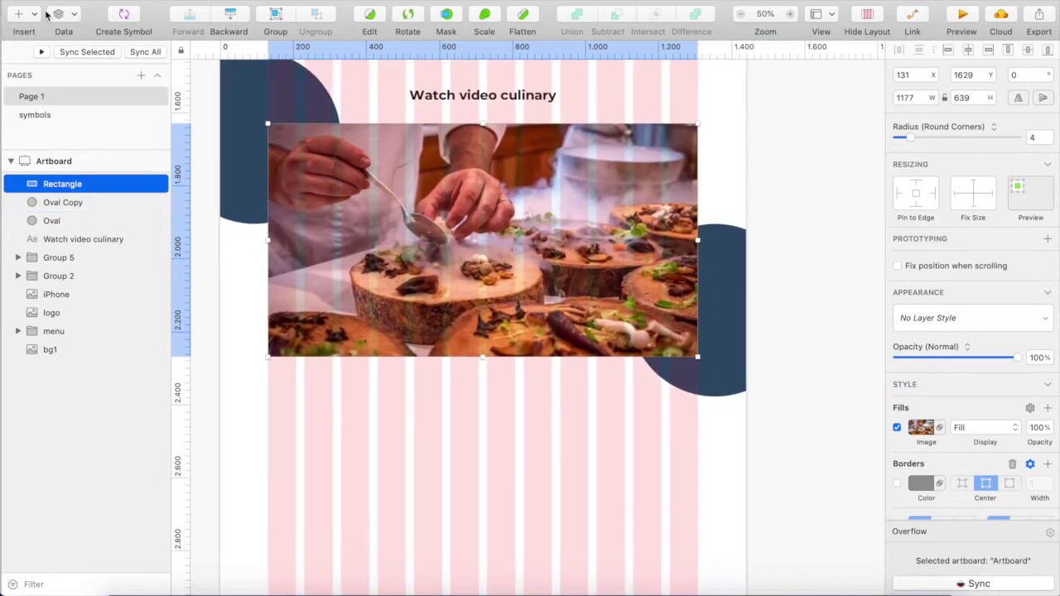
Insert the document symbol icon/play_video near the middle of the food picture and set its size to 120 × 120 px
click(37, 15)
mouse_move(98, 217)
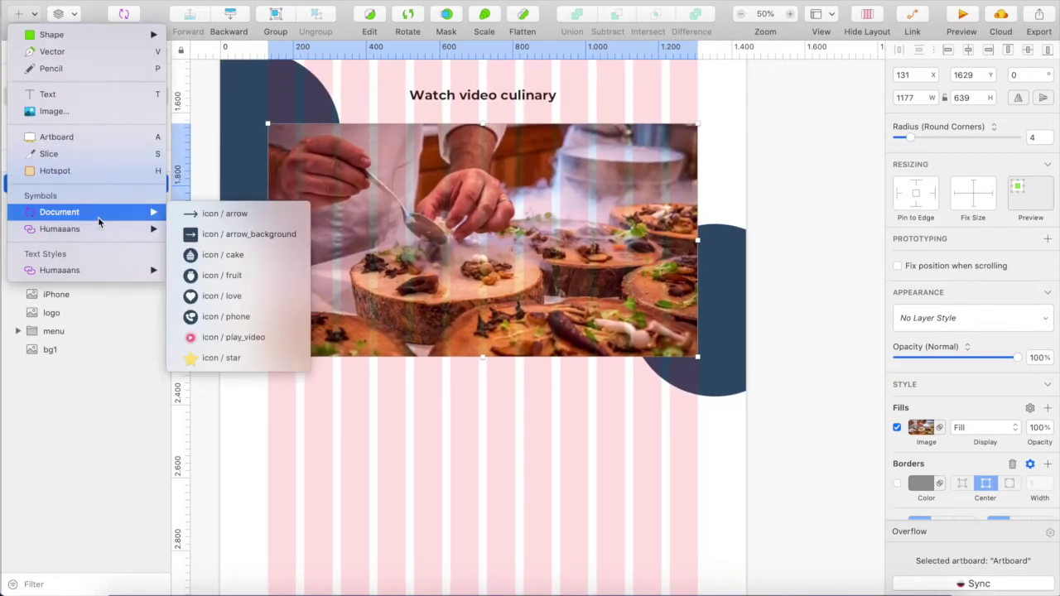
click(257, 337)
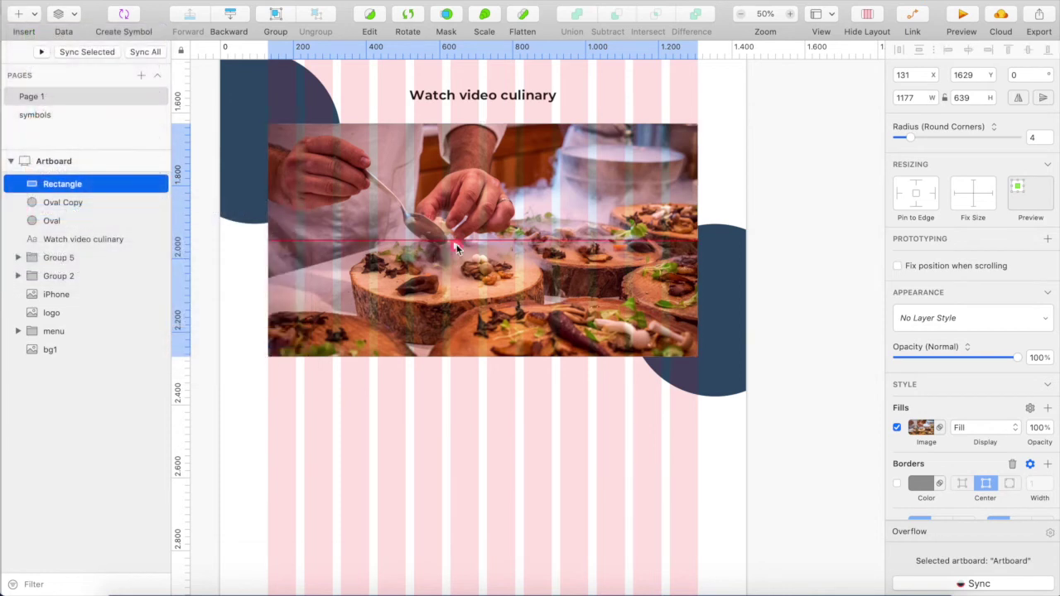
click(455, 248)
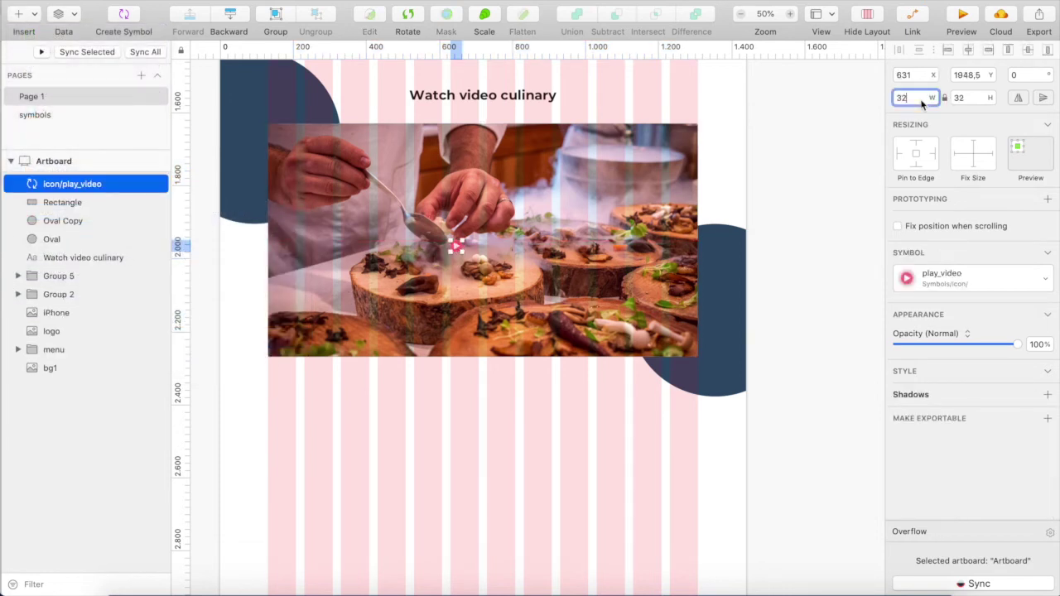
text(120)
key(Return)
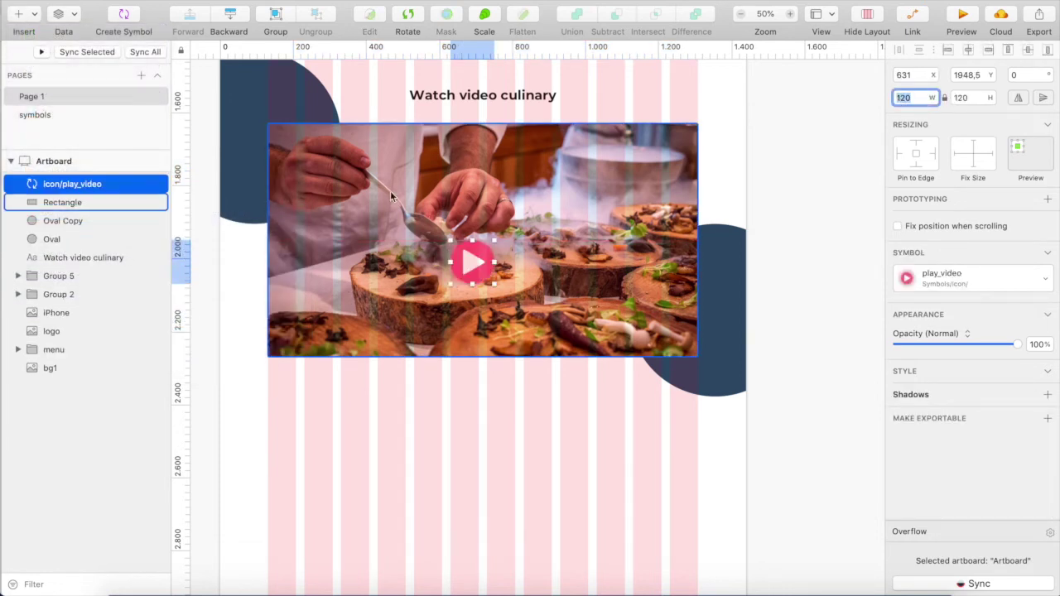
Centre the play icon horizontally and vertically on the food picture, and group the two layers
shift+click(553, 241)
click(967, 50)
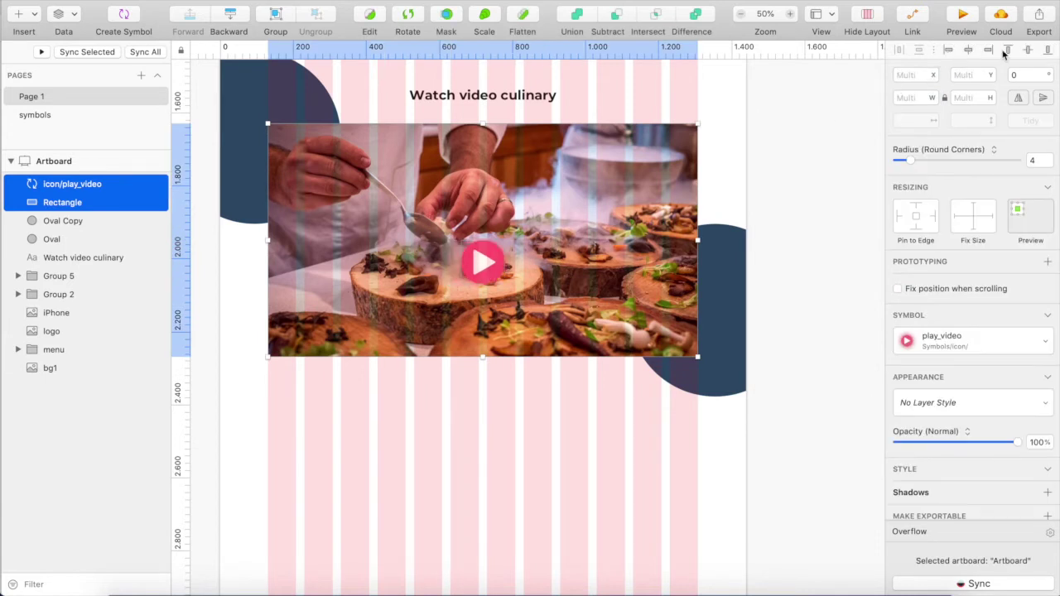
click(1028, 49)
scroll(441, 294, left, 3)
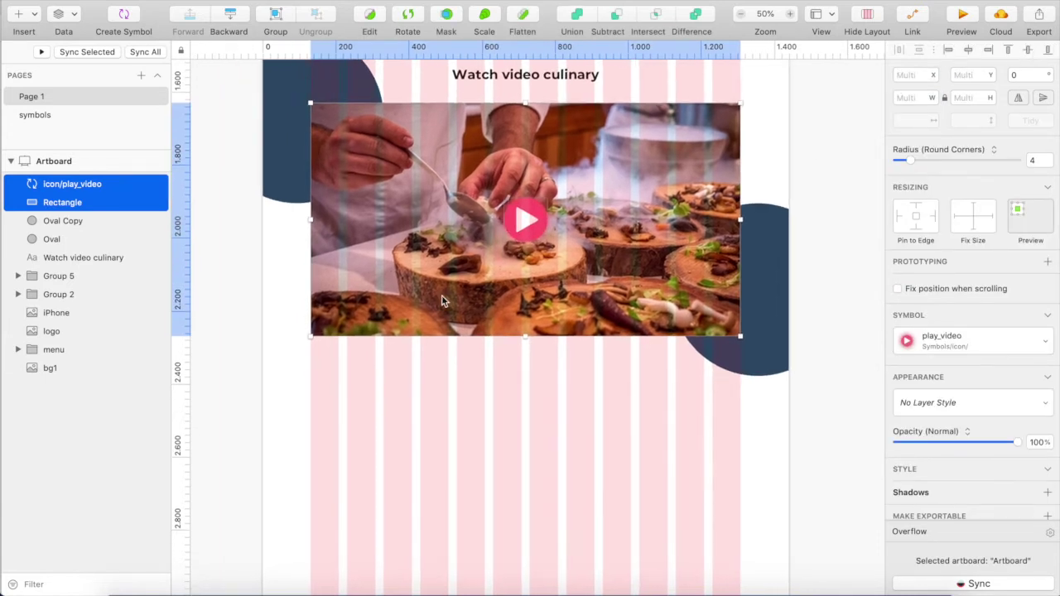
click(300, 339)
drag(298, 256, 648, 216)
key(super+g)
Move the Watch video culinary heading, both circles and the picture group up together, bringing the picture group to Y 1598
scroll(648, 215, down, 3)
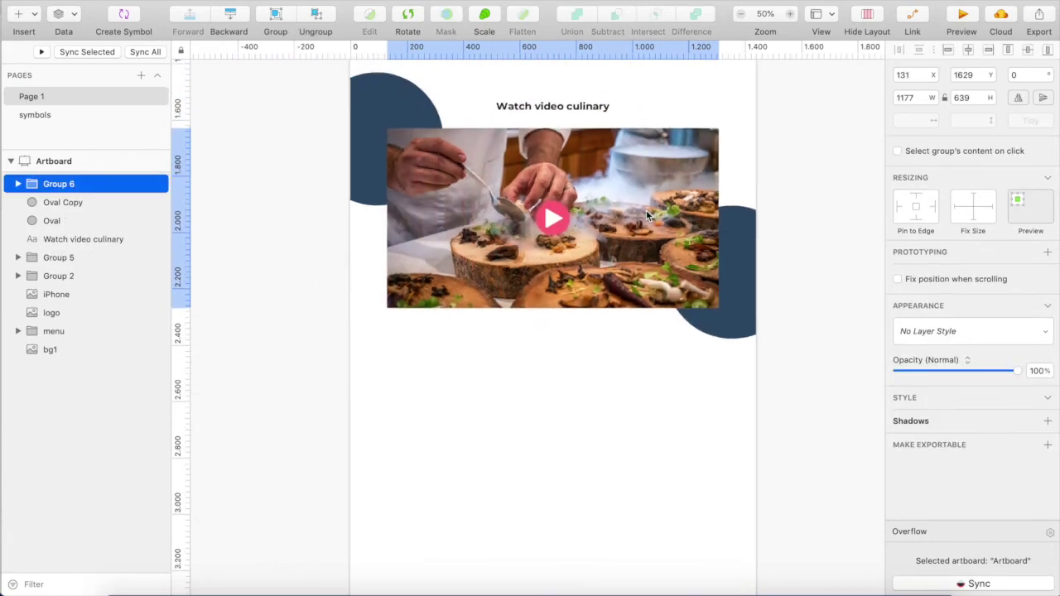
scroll(538, 165, up, 2)
click(531, 148)
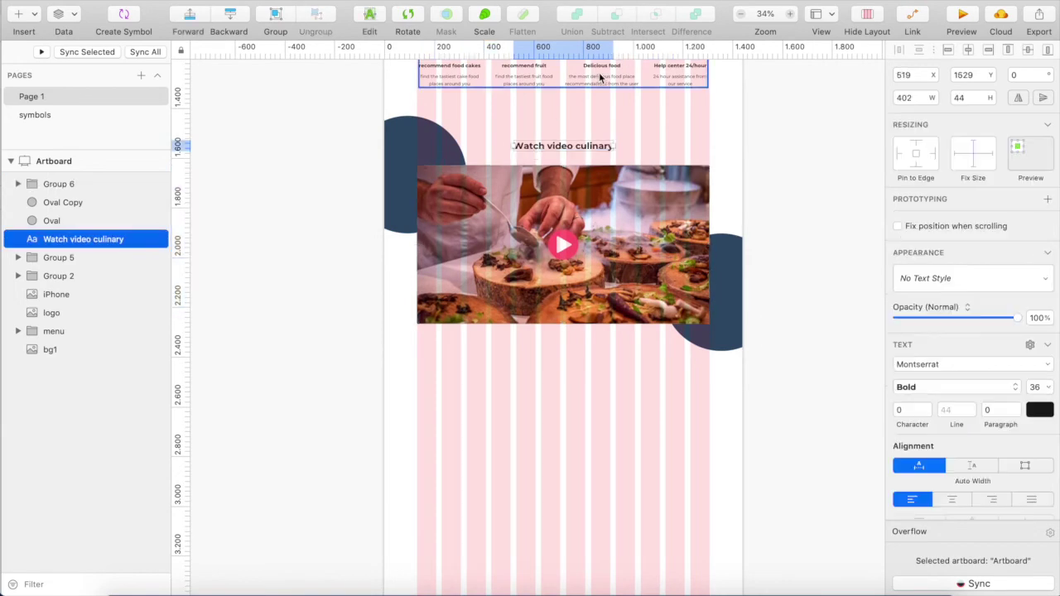
scroll(593, 85, up, 5)
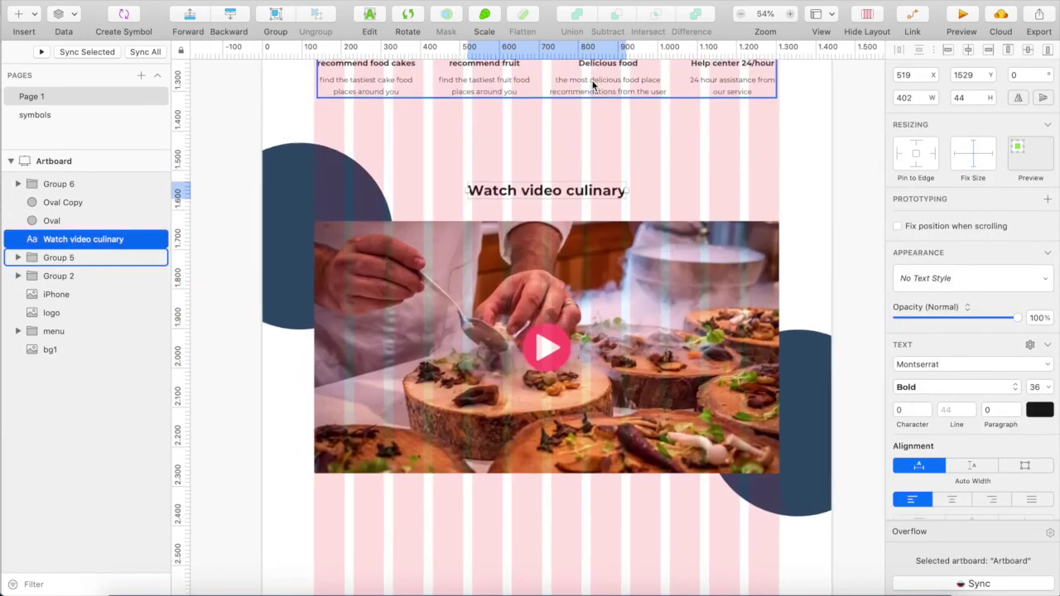
scroll(592, 85, up, 3)
key(alt)
scroll(540, 172, down, 1)
scroll(541, 172, down, 1)
scroll(334, 288, down, 2)
shift+click(107, 185)
scroll(229, 192, down, 3)
drag(228, 192, 669, 433)
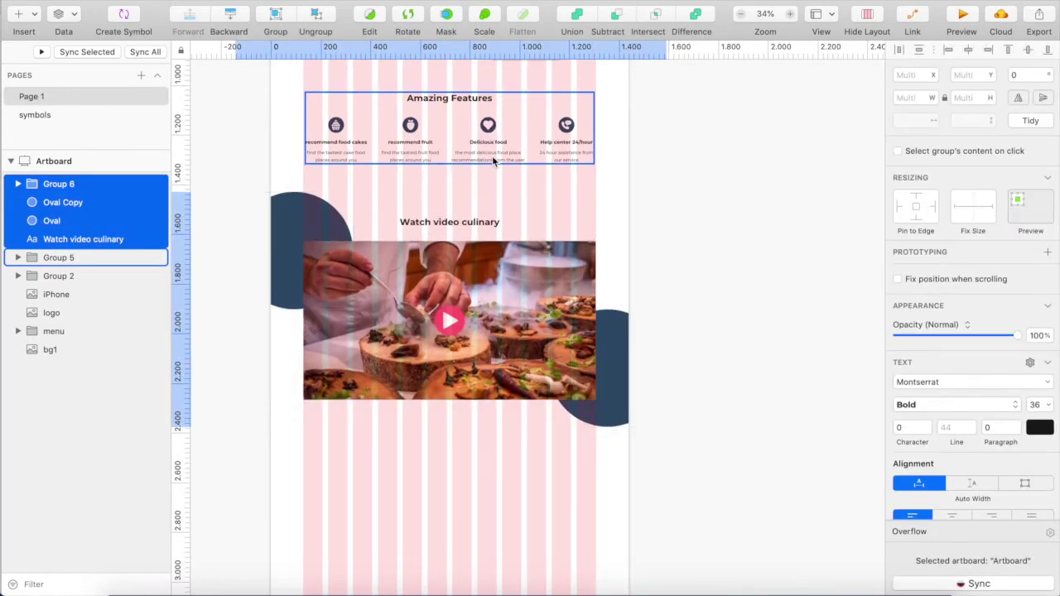
key(shift+Up)
key(shift+Up)
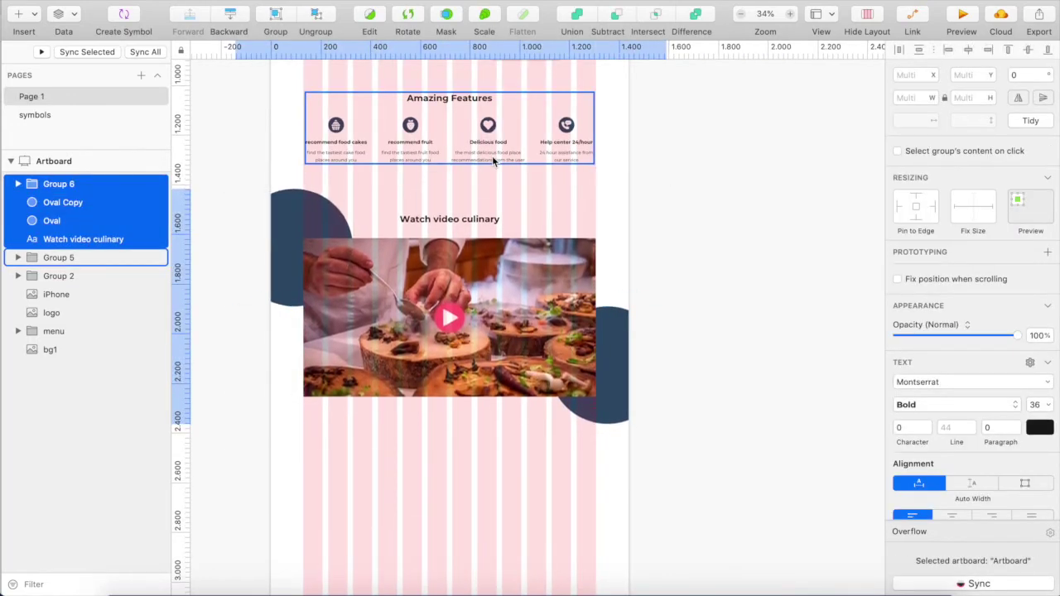
key(shift+Up)
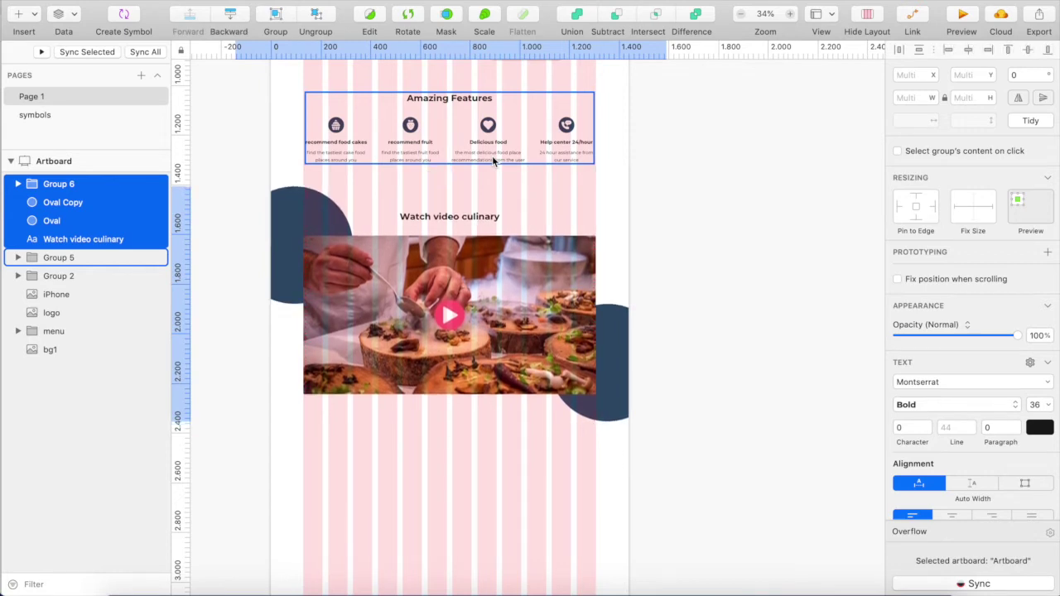
Hide the column layout and clear the layer selection
click(314, 277)
scroll(314, 276, down, 1)
scroll(314, 276, left, 1)
click(869, 16)
scroll(611, 219, up, 3)
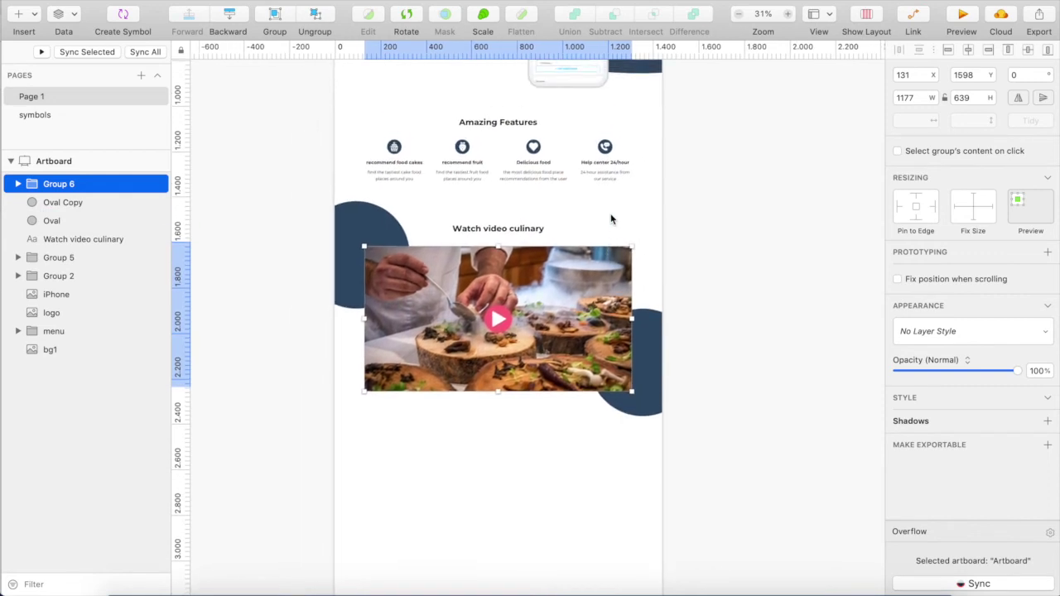
click(722, 207)
Move the heading, circles and picture group of the video section slightly down together, widening the gap below Amazing Features
scroll(723, 207, left, 3)
scroll(723, 207, up, 2)
scroll(723, 207, down, 2)
scroll(580, 248, down, 1)
drag(389, 248, 698, 390)
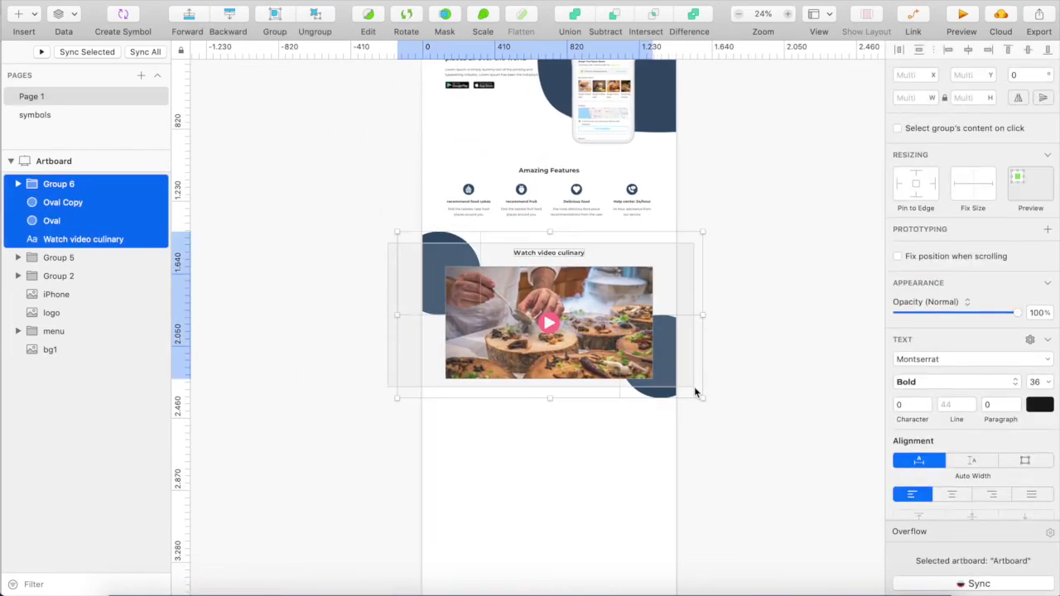
drag(592, 345, 592, 353)
click(767, 309)
scroll(767, 308, up, 3)
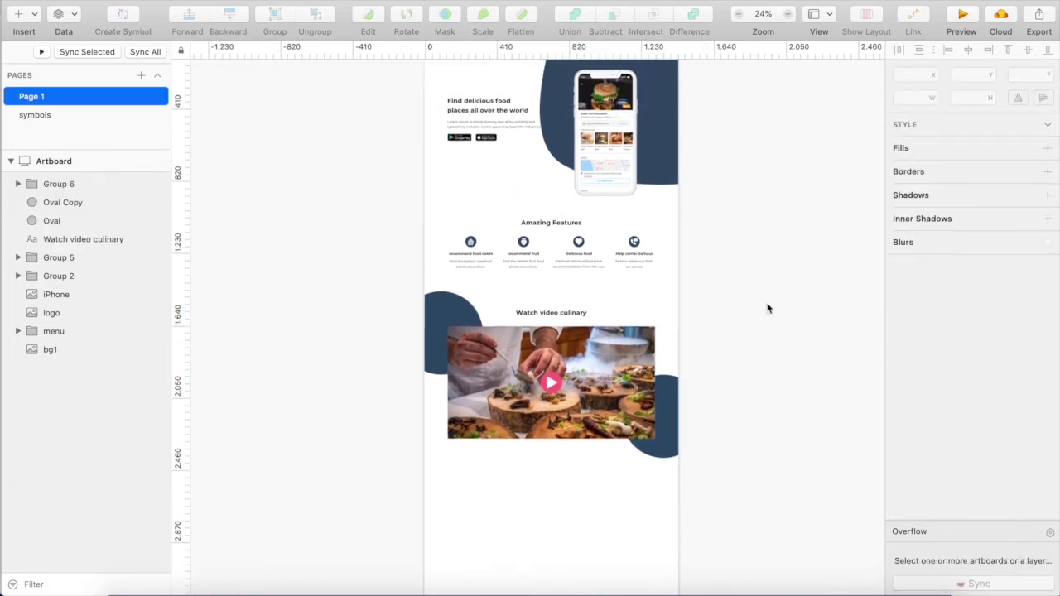
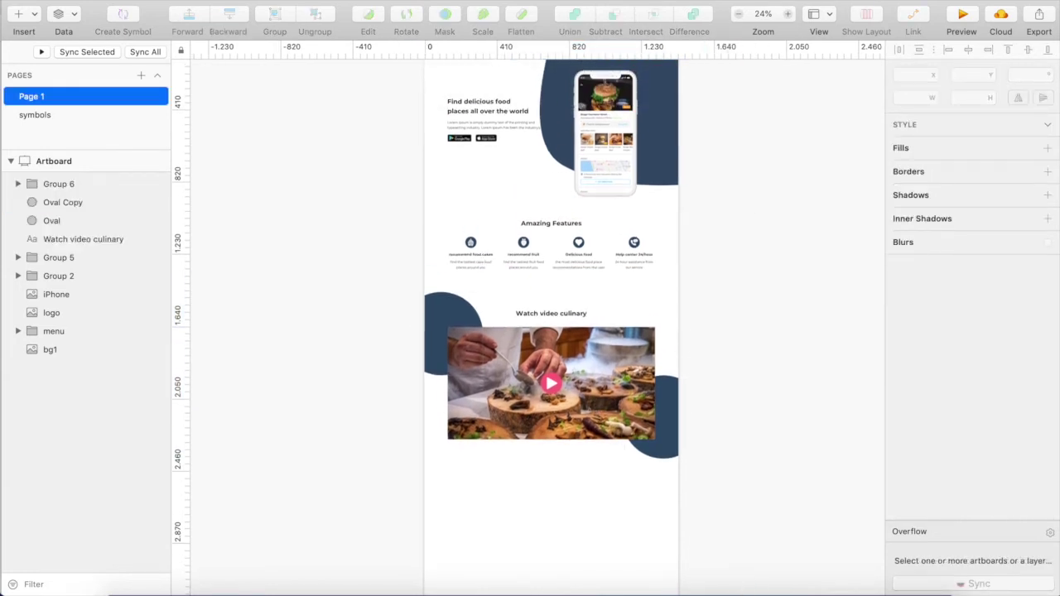
Add the heading "know more about us" in Montserrat Bold 36 below the video picture, centred horizontally on the artboard at Y 2406
scroll(474, 440, down, 3)
scroll(474, 440, right, 3)
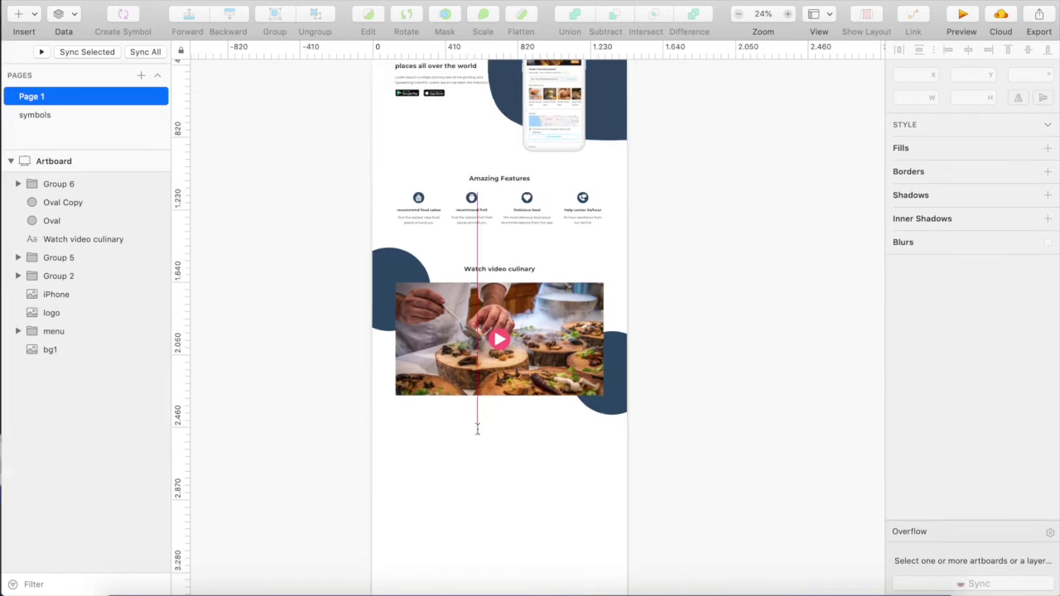
click(477, 428)
key(super+v)
key(Escape)
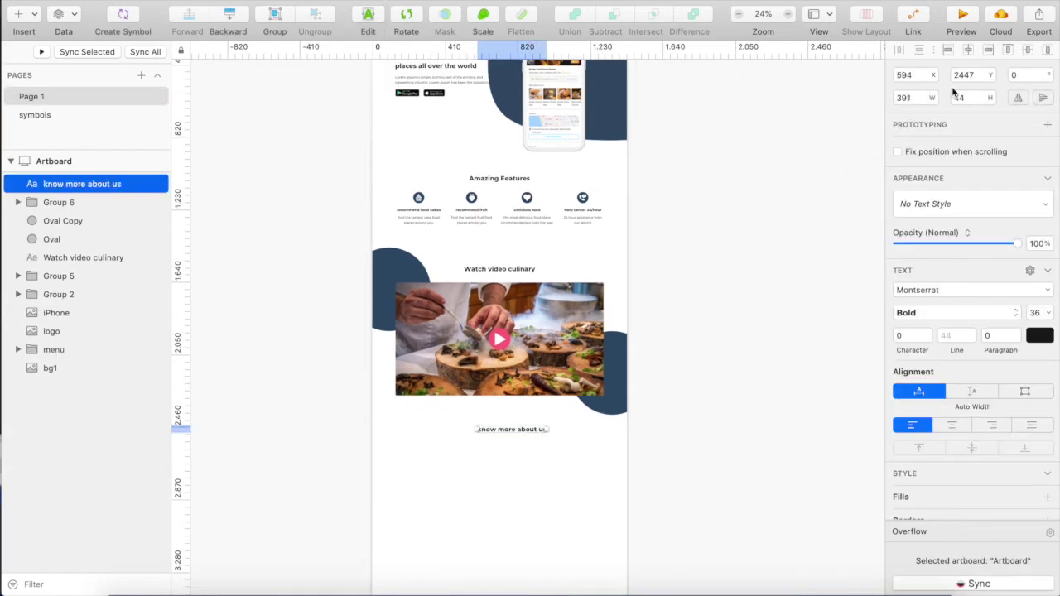
click(966, 50)
scroll(413, 484, up, 3)
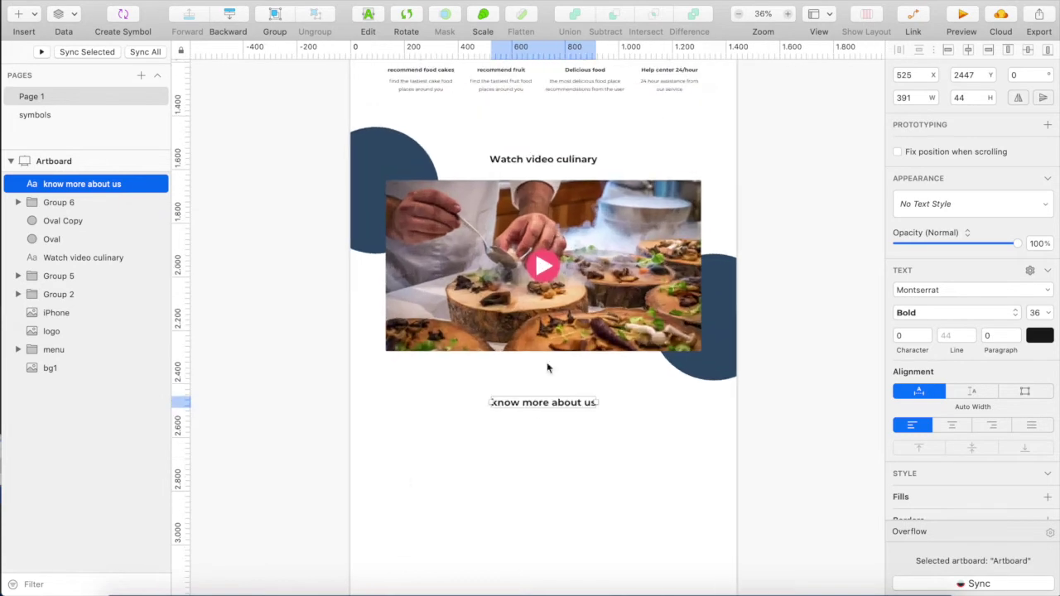
drag(574, 407, 572, 396)
scroll(591, 335, down, 5)
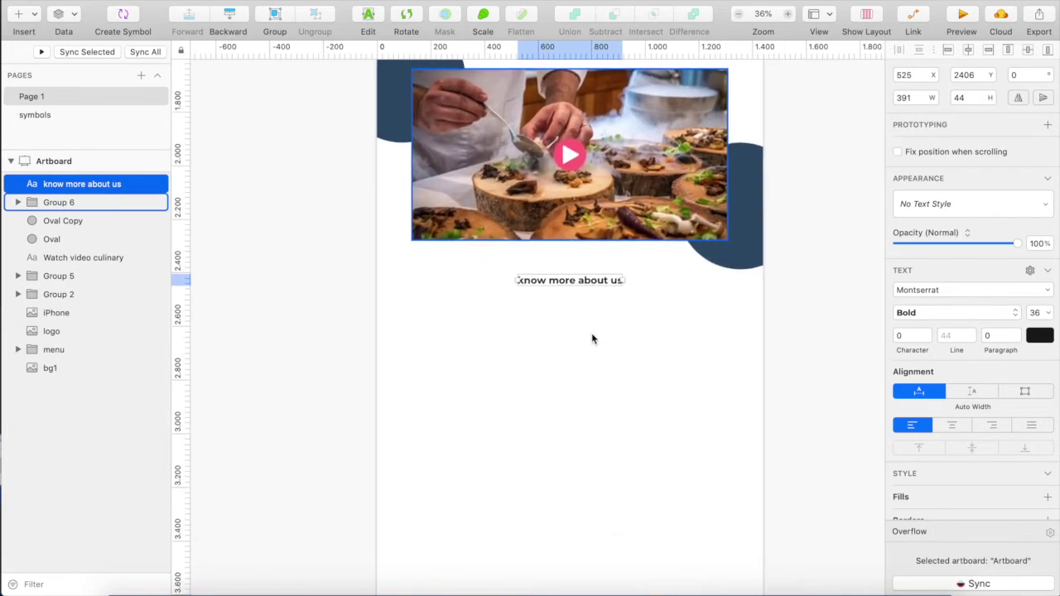
Insert the image food_vector.png from the asset folder and place it to the lower left of the "know more about us" heading
click(558, 378)
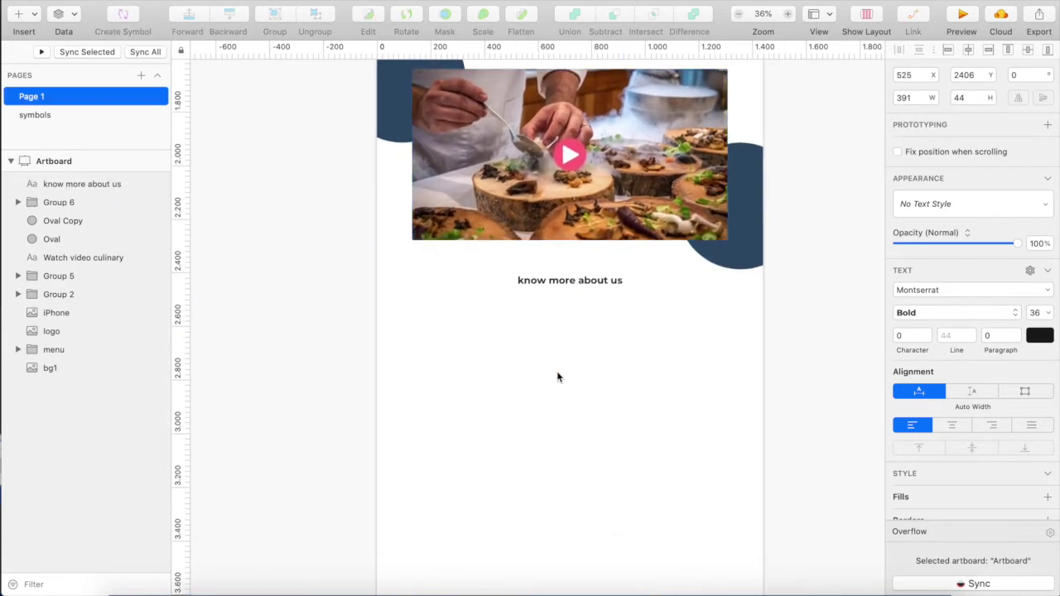
click(40, 15)
click(30, 111)
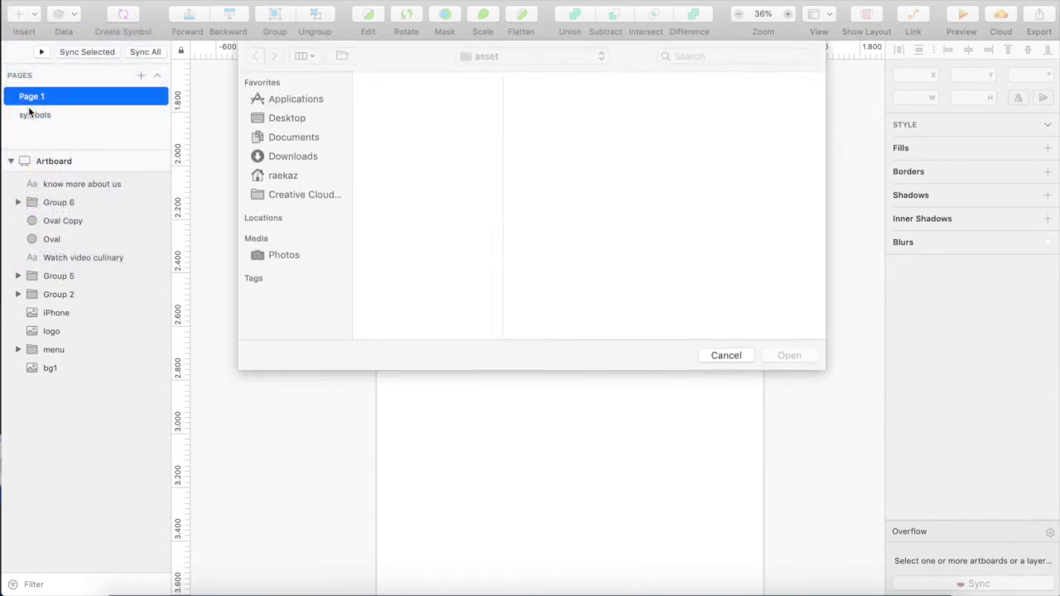
click(443, 92)
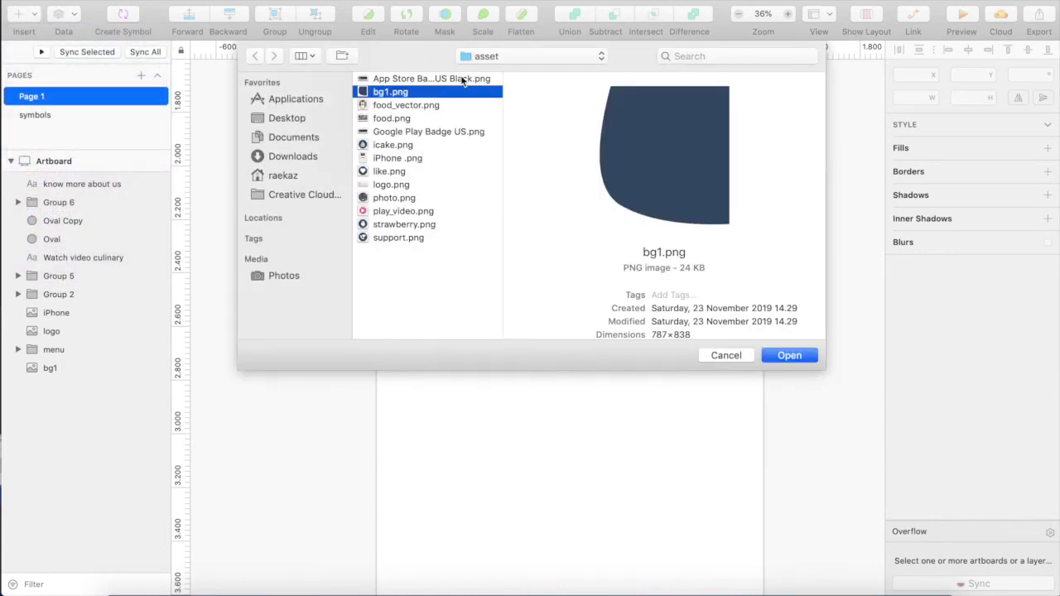
click(463, 80)
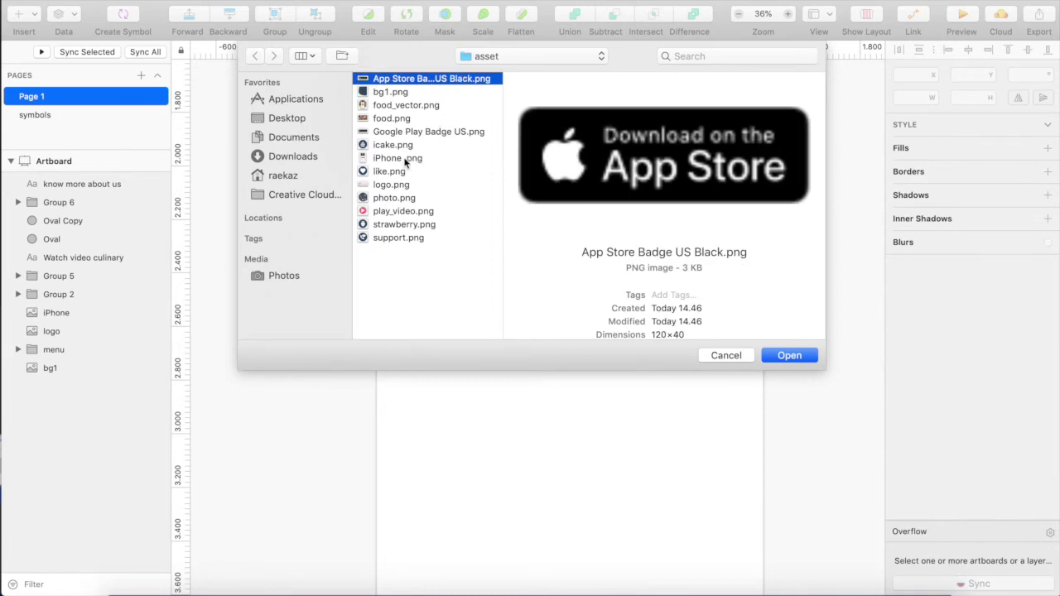
click(436, 144)
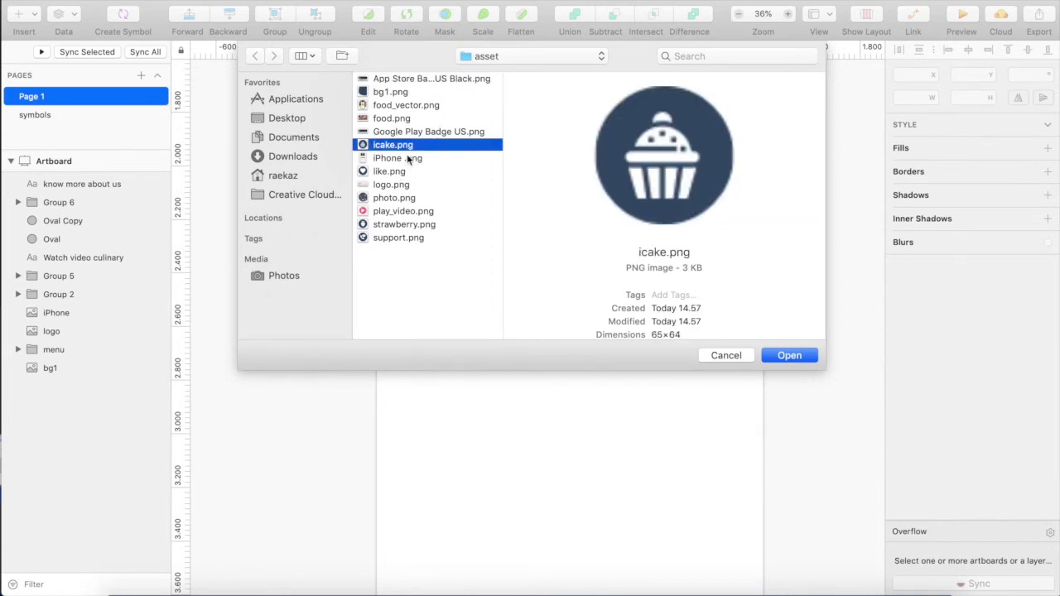
click(439, 106)
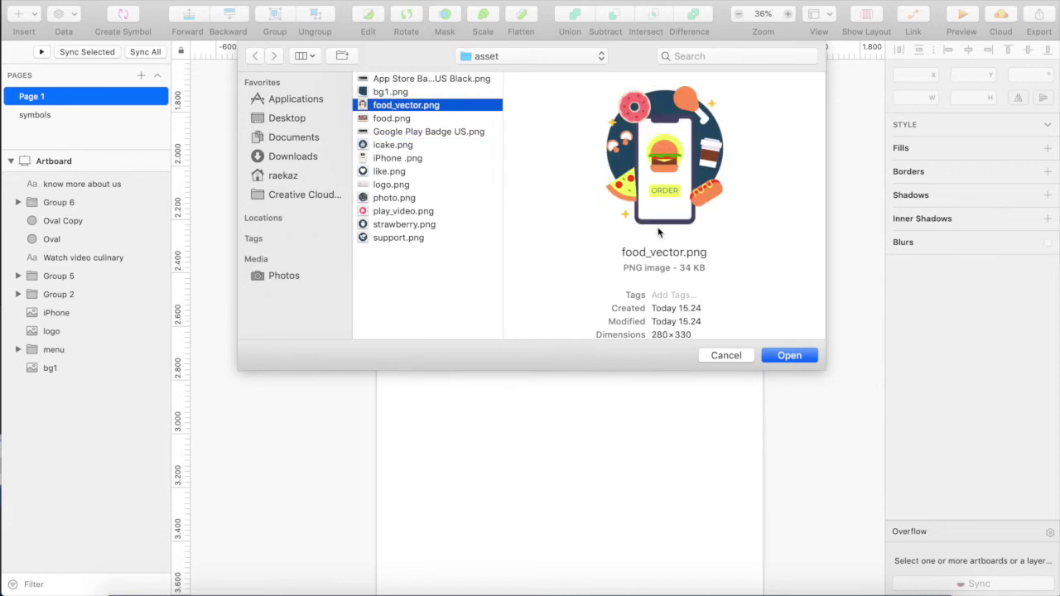
click(787, 358)
drag(541, 338, 495, 377)
Paste the "You can order food now" title and its Lorem Ipsum paragraph beside the phone illustration, at X 616
key(super+v)
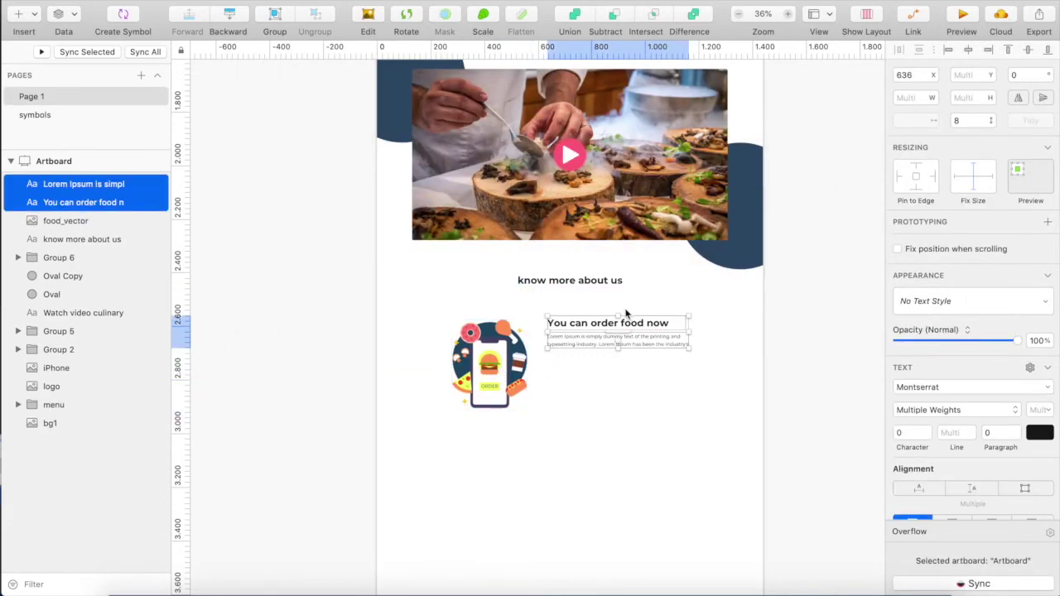
scroll(591, 350, up, 5)
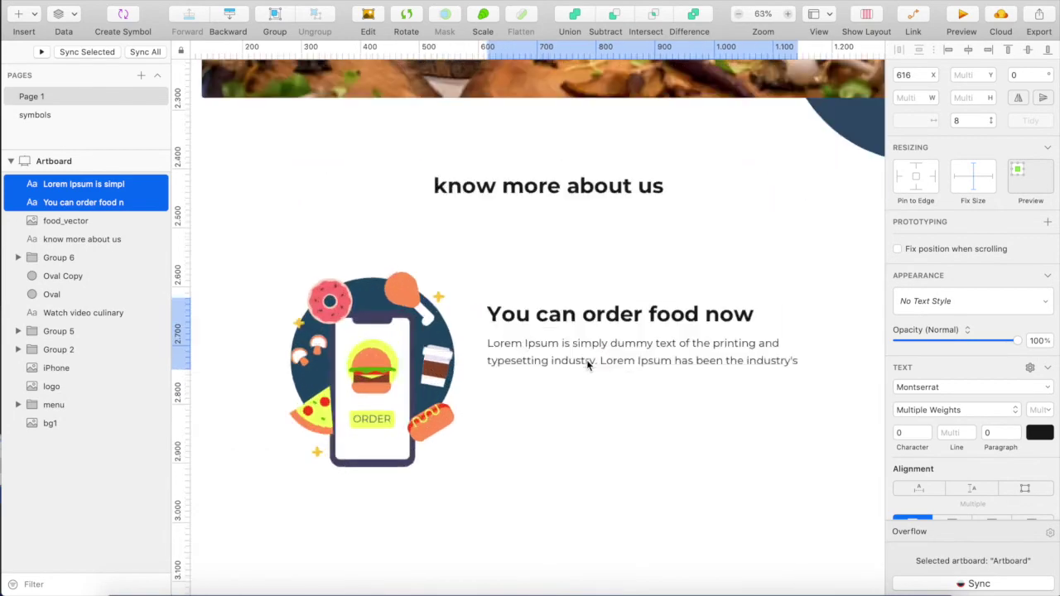
scroll(587, 360, down, 3)
Show the column layout and align to its columns the illustration at X 231, Y 2576 and both texts at X 631
key(ctrl+l)
mouse_move(427, 327)
mouse_down()
mouse_move(407, 325)
mouse_move(411, 317)
mouse_up()
click(563, 307)
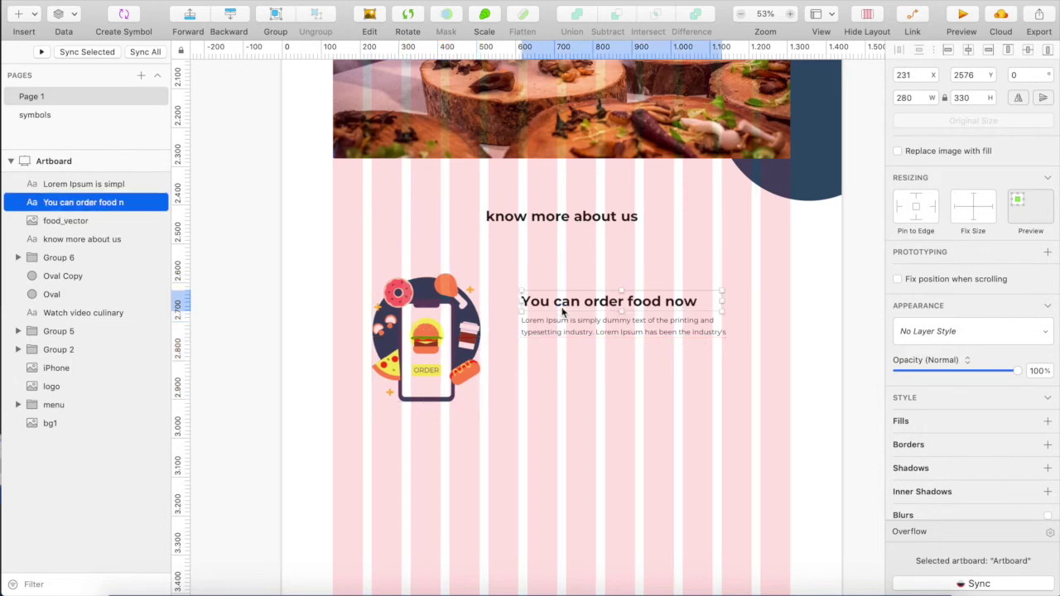
shift+click(565, 328)
drag(565, 328, 581, 331)
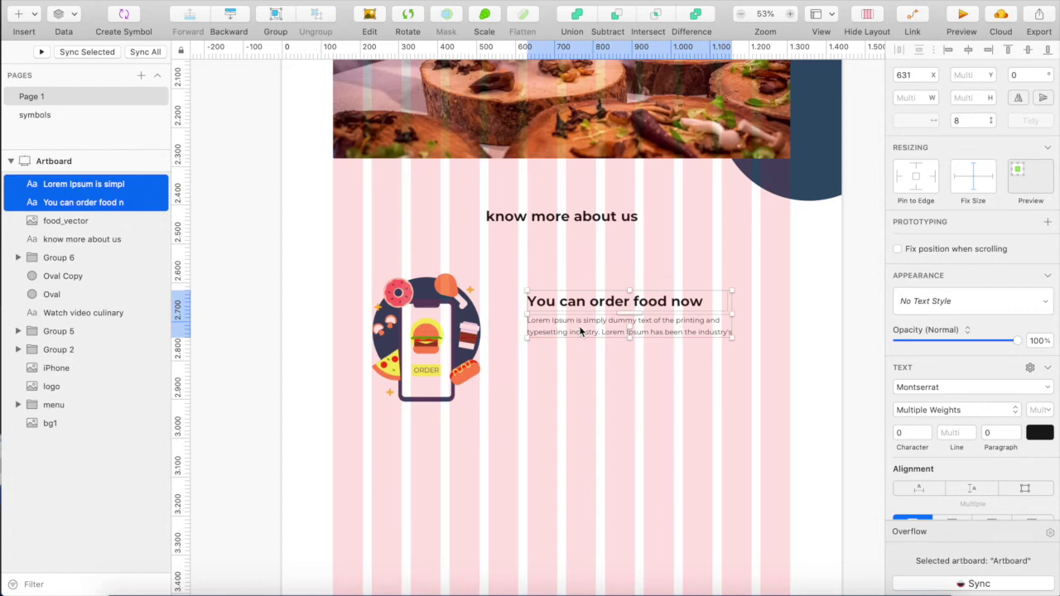
Group the title with its paragraph and align the group vertically with the centre of the phone illustration
key(super+g)
shift+click(447, 333)
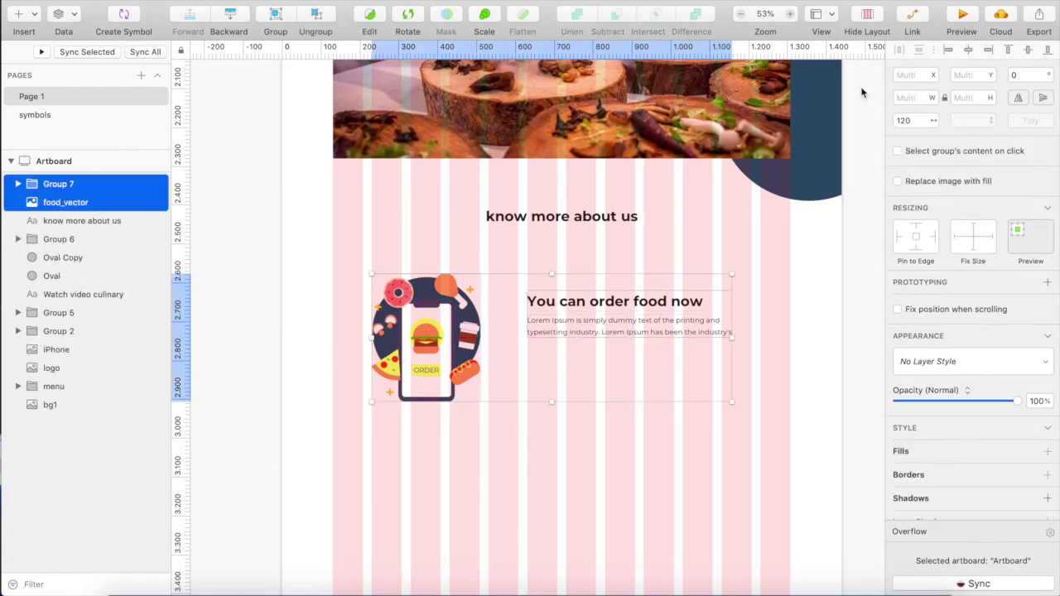
click(1029, 50)
scroll(498, 335, down, 3)
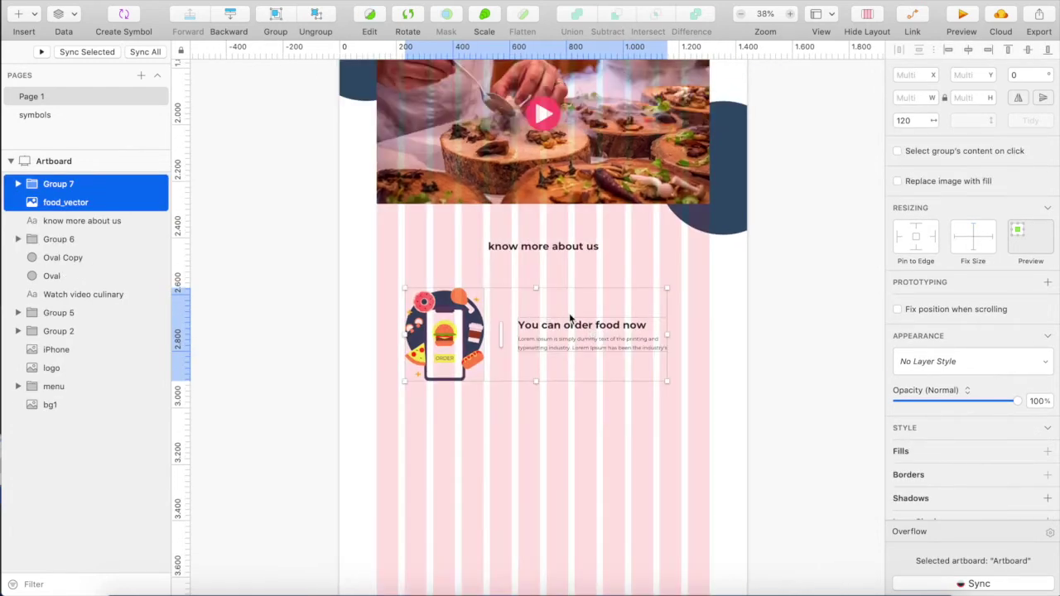
Insert photo.png from the asset folder and place it against the artboard's right edge below the order-food block, at X 712, Y 3072
key(alt)
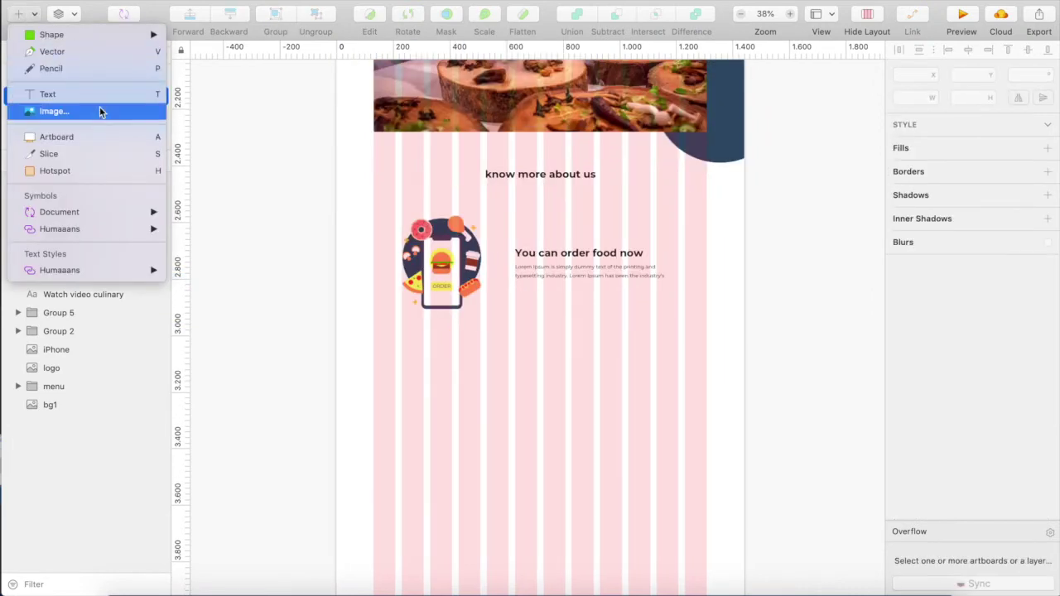
click(99, 107)
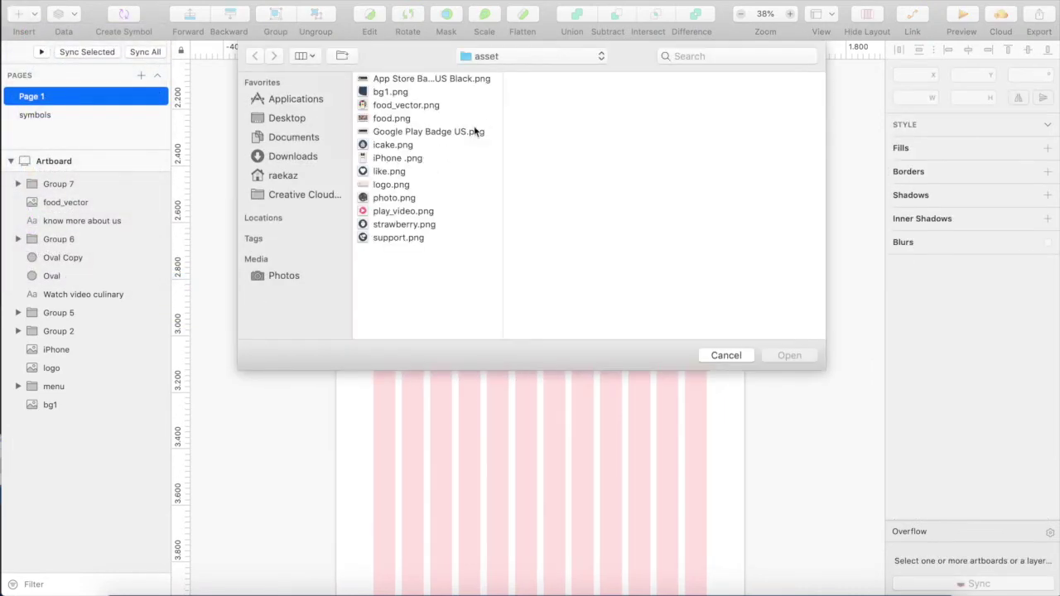
click(439, 105)
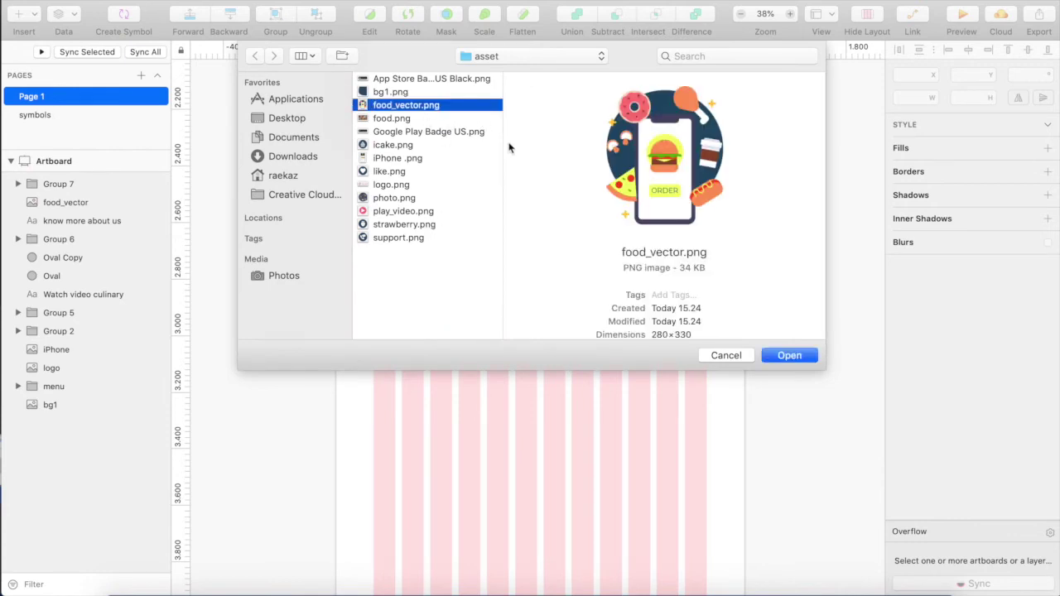
click(408, 210)
click(416, 200)
click(787, 356)
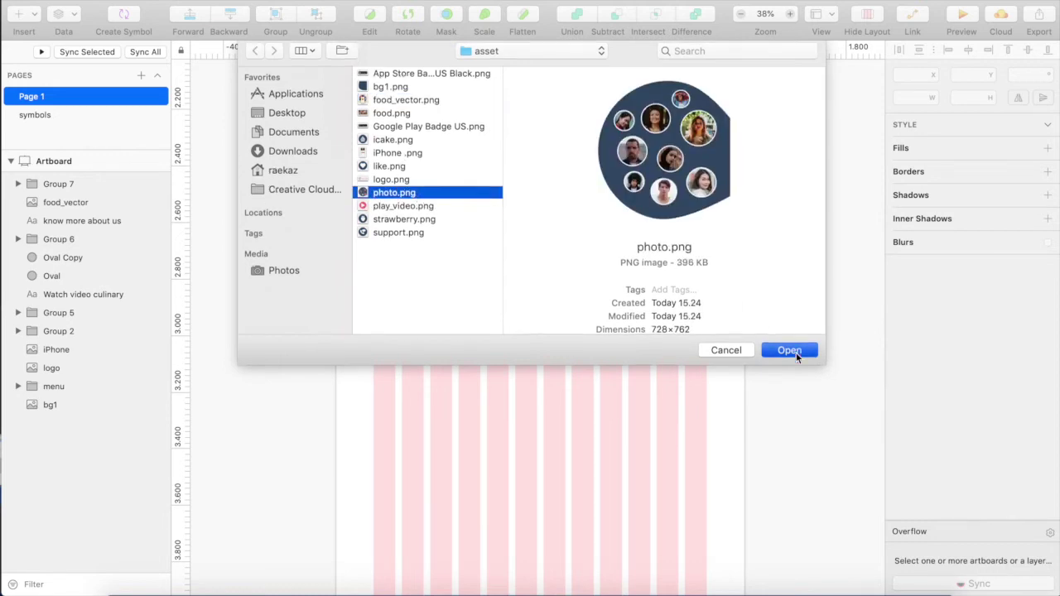
drag(562, 323, 665, 448)
scroll(569, 455, down, 2)
drag(636, 412, 636, 422)
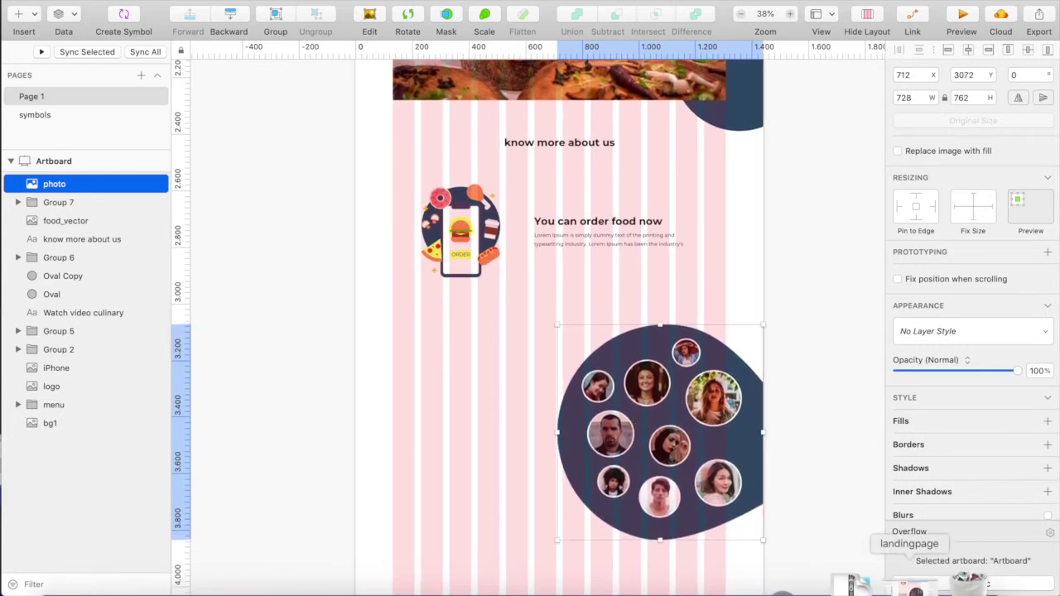
Paste the "Join hundreds of food enthusiasts in the world" text group beside the photo illustration, align their vertical centres and move both up slightly
key(super+v)
shift+click(585, 381)
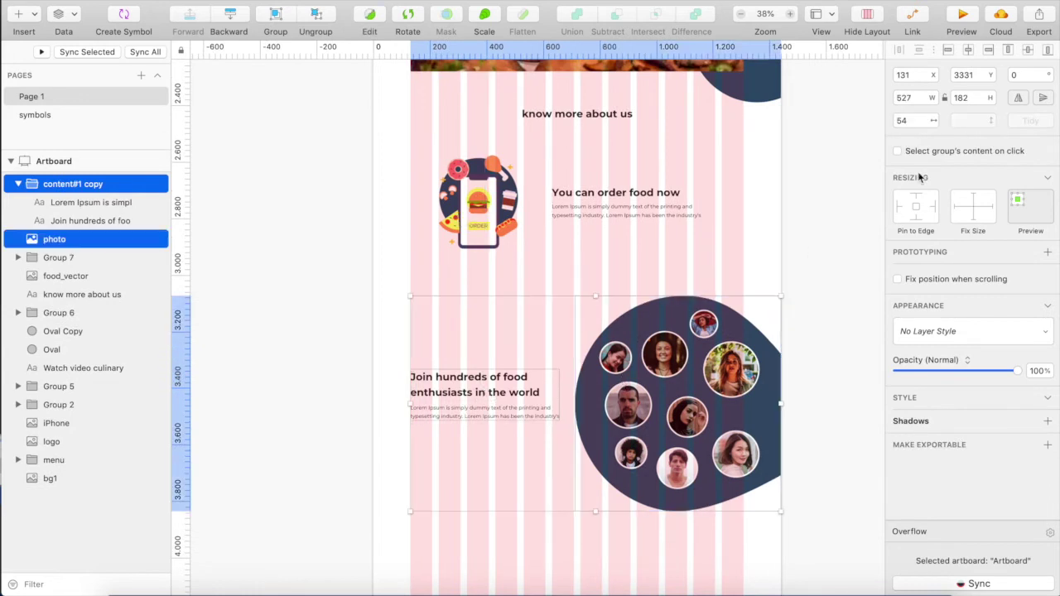
click(1027, 51)
mouse_move(708, 395)
mouse_down()
mouse_move(708, 374)
mouse_move(708, 383)
mouse_up()
click(347, 433)
scroll(340, 437, down, 2)
scroll(339, 438, right, 2)
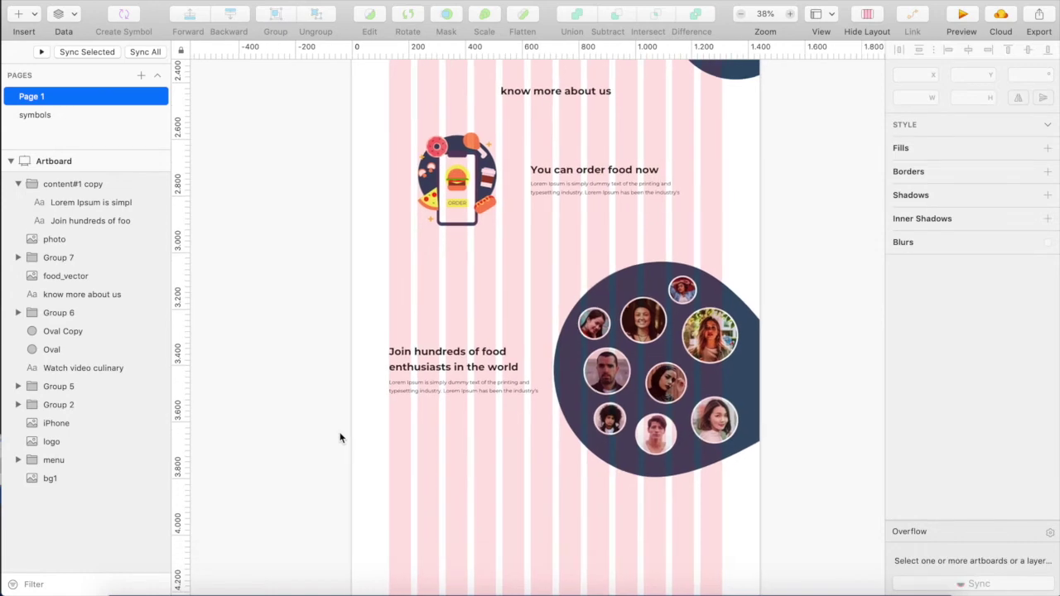
Copy the LOGIN button from the header and paste it near the "Join hundreds of food enthusiasts" text group
scroll(555, 187, up, 15)
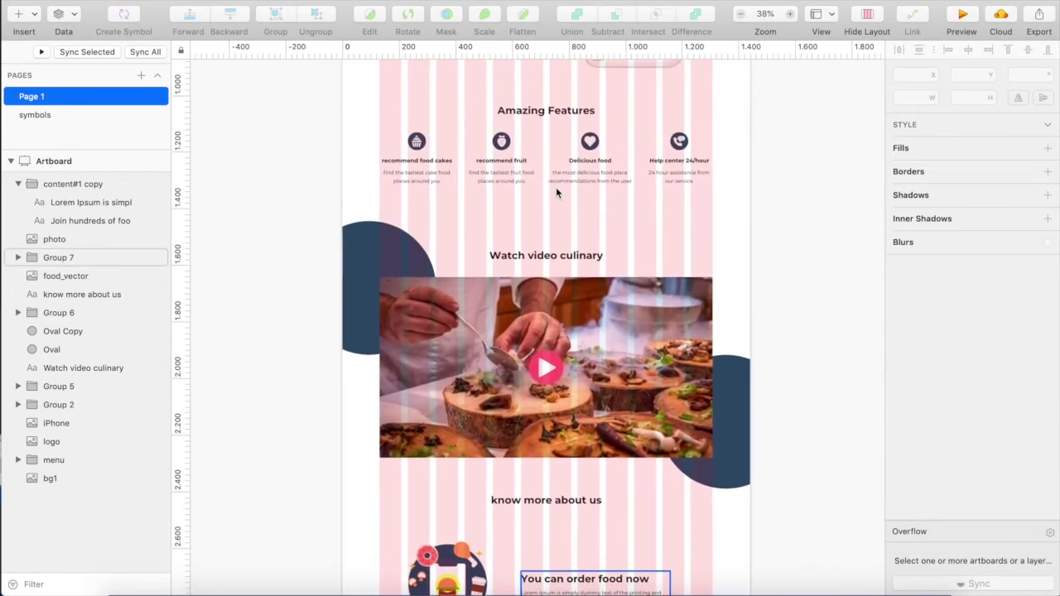
scroll(608, 152, up, 6)
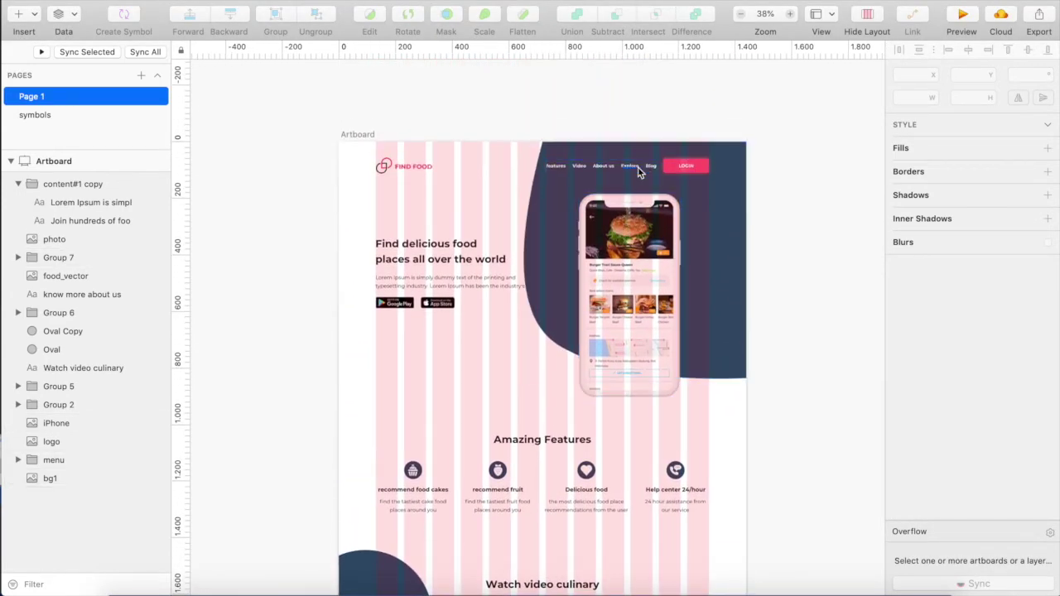
click(650, 168)
click(685, 166)
scroll(640, 348, down, 20)
scroll(640, 348, left, 3)
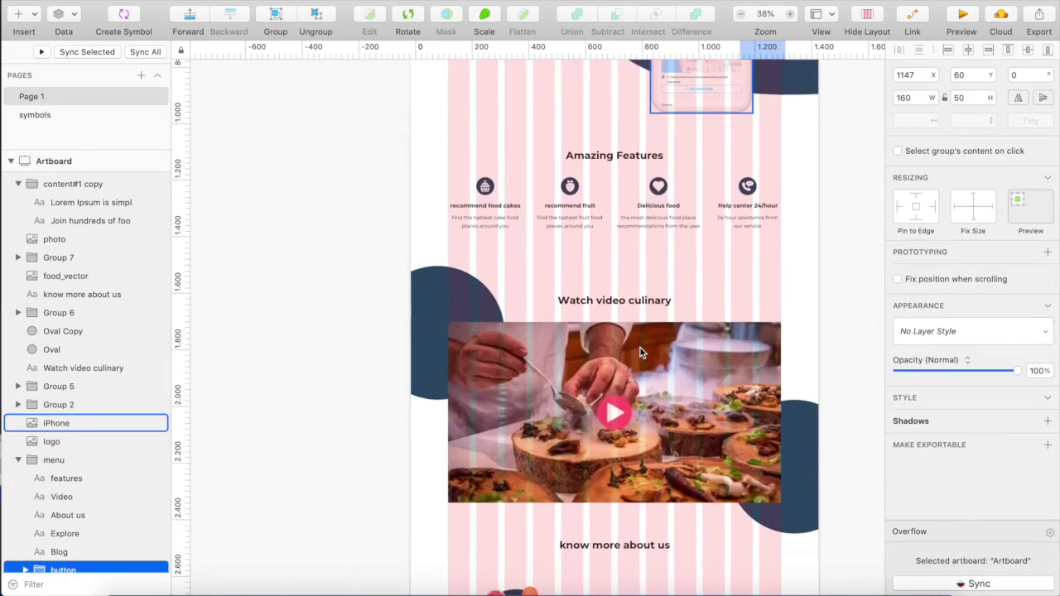
scroll(640, 352, down, 5)
scroll(579, 307, right, 1)
click(540, 283)
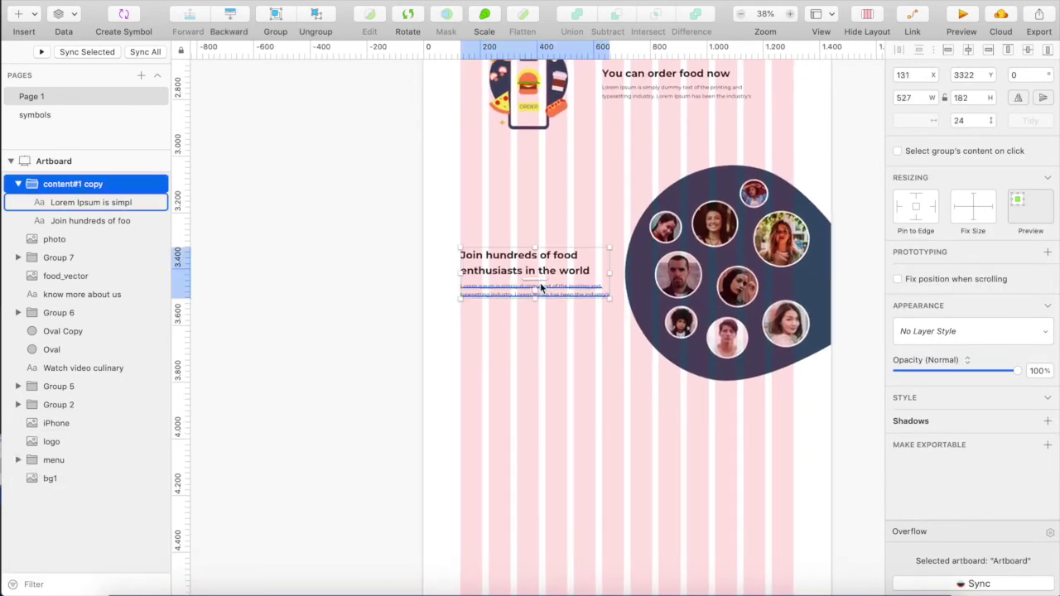
key(super+v)
scroll(540, 282, up, 3)
Change the pasted button's label to JOIN
double_click(675, 354)
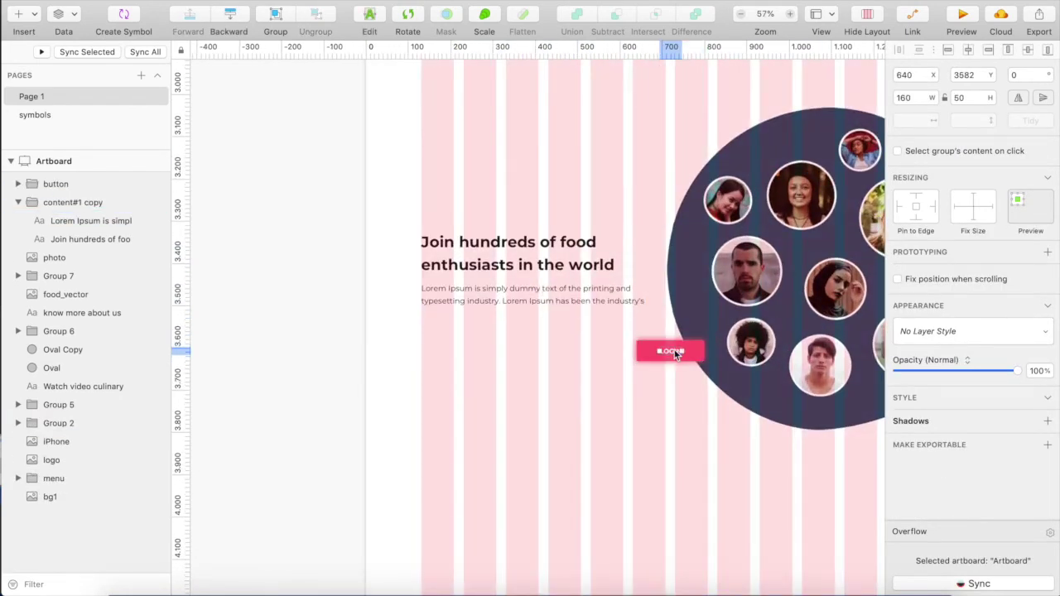
double_click(674, 350)
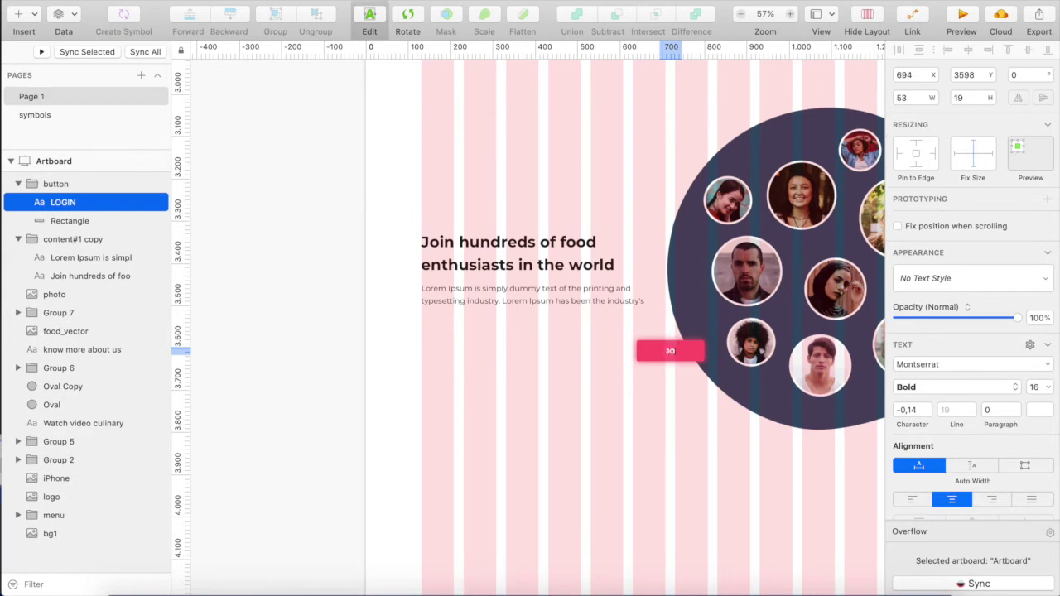
key(Escape)
shift+click(694, 336)
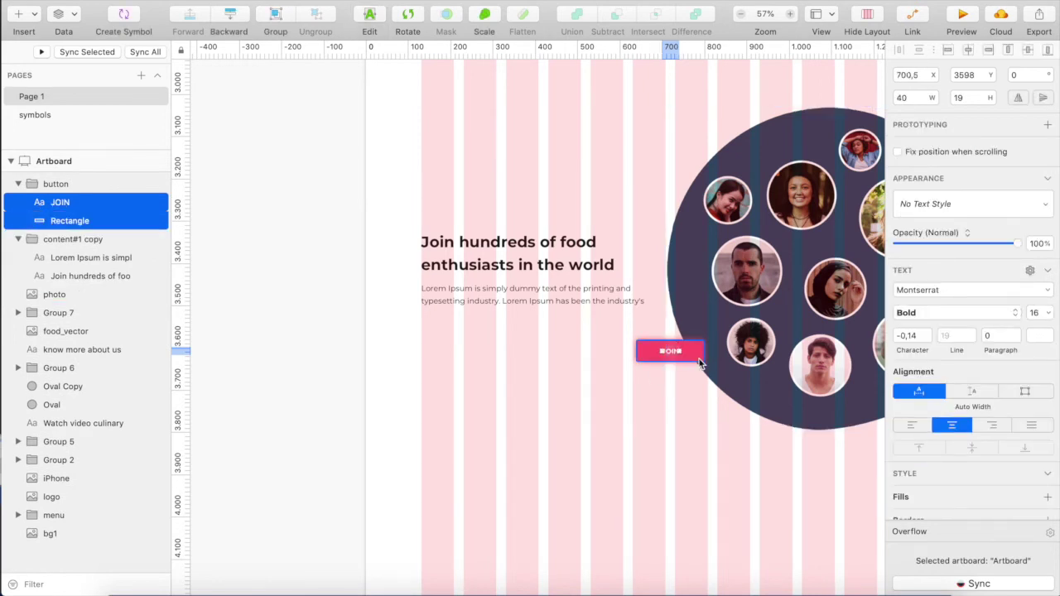
click(506, 408)
Place the JOIN button 24 px below the "Join hundreds of food enthusiasts" paragraph and centre it horizontally on that text group
drag(670, 351, 527, 329)
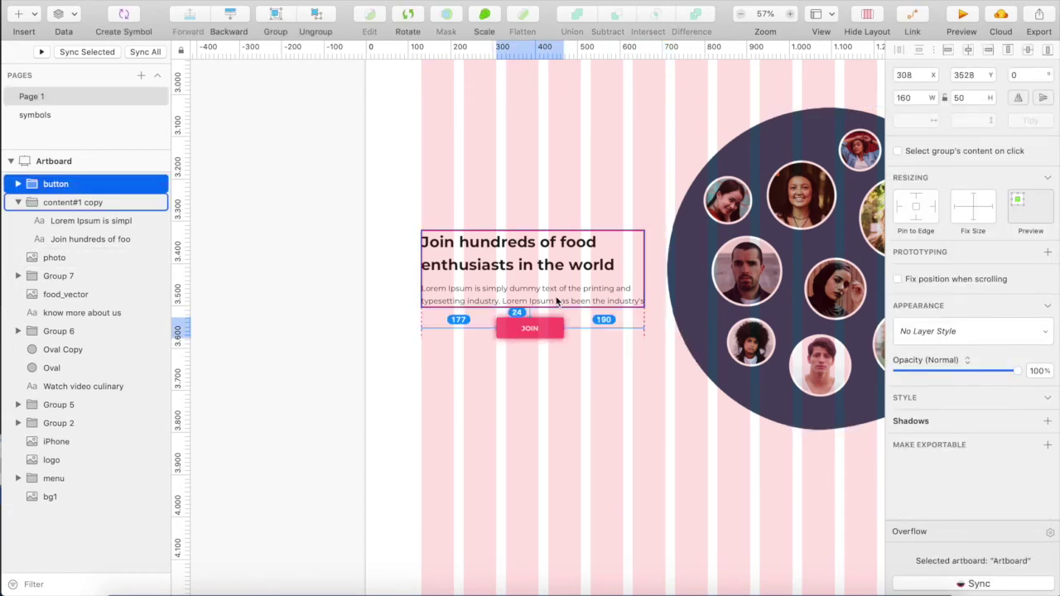
shift+click(556, 301)
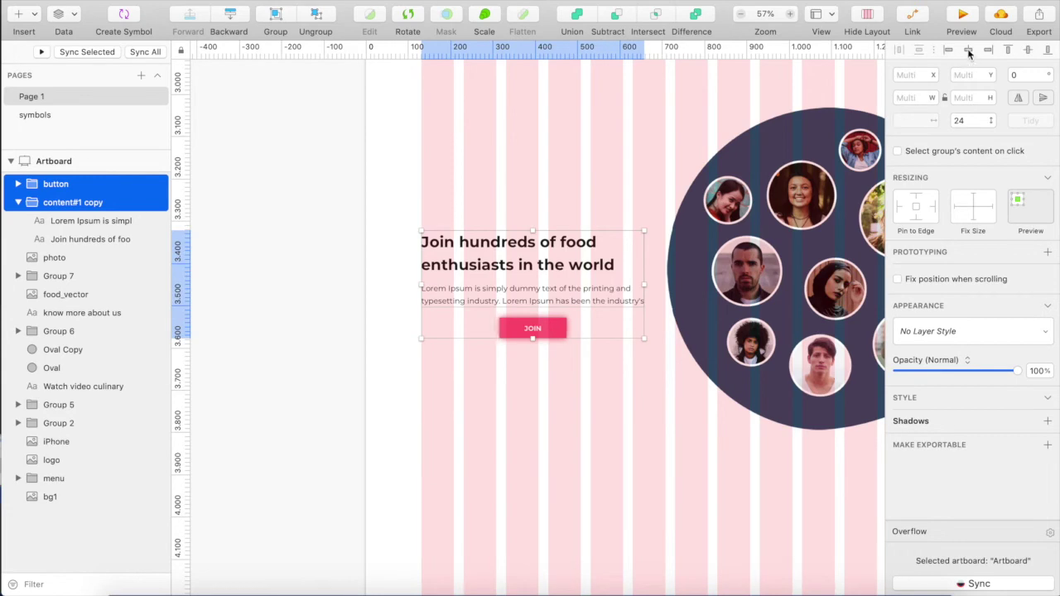
click(479, 463)
scroll(480, 463, down, 2)
scroll(480, 470, up, 1)
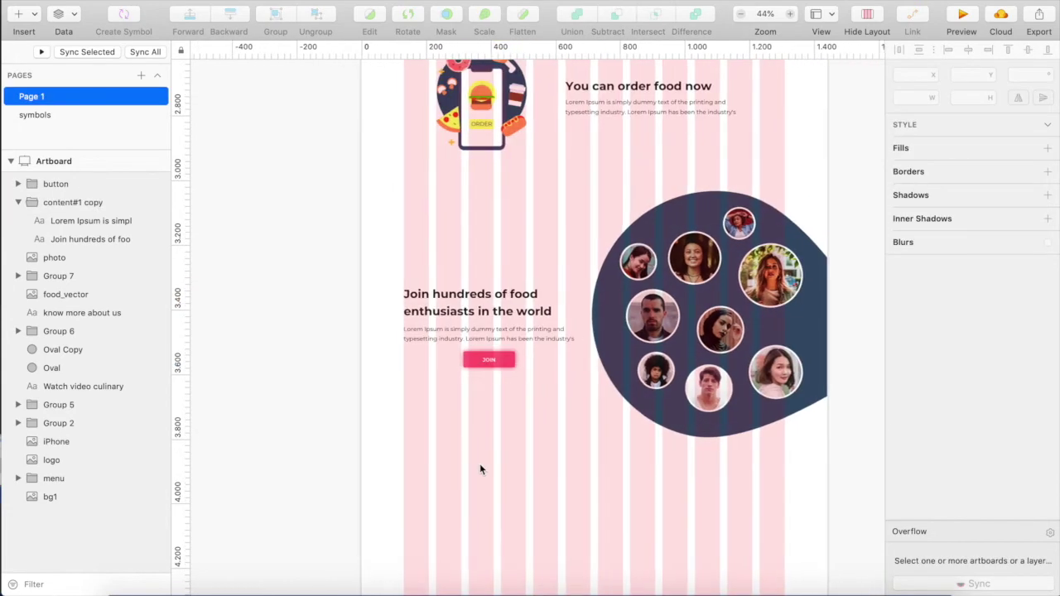
Add the heading "Explore food" below the photo illustration at Y 3931 and centre it horizontally on the artboard
scroll(484, 381, down, 5)
scroll(484, 380, right, 2)
key(t)
click(494, 299)
text(Explore food)
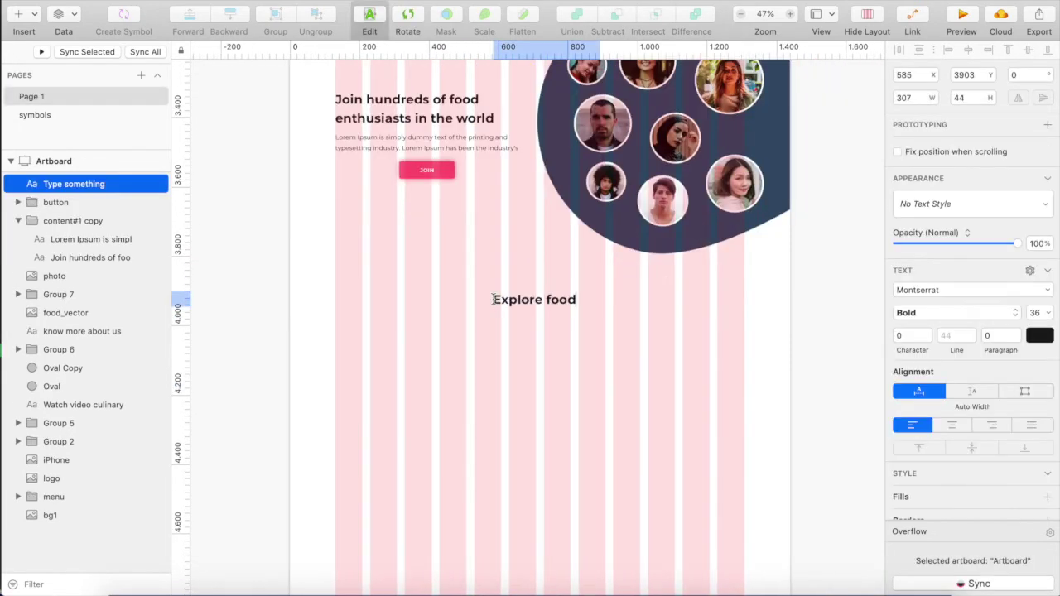
key(Escape)
scroll(577, 266, down, 2)
drag(572, 280, 573, 288)
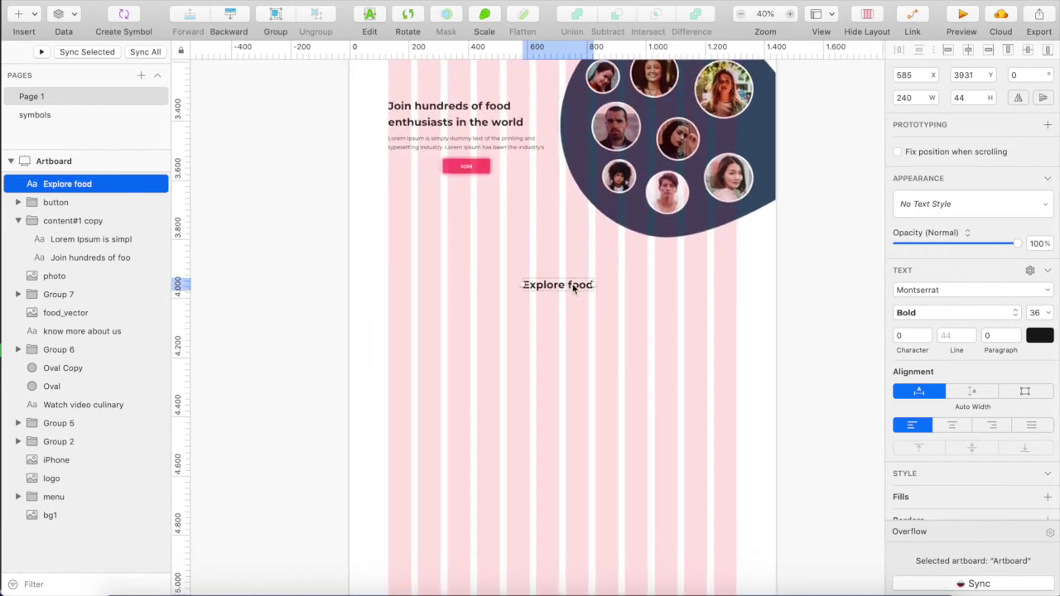
click(968, 51)
scroll(666, 327, down, 2)
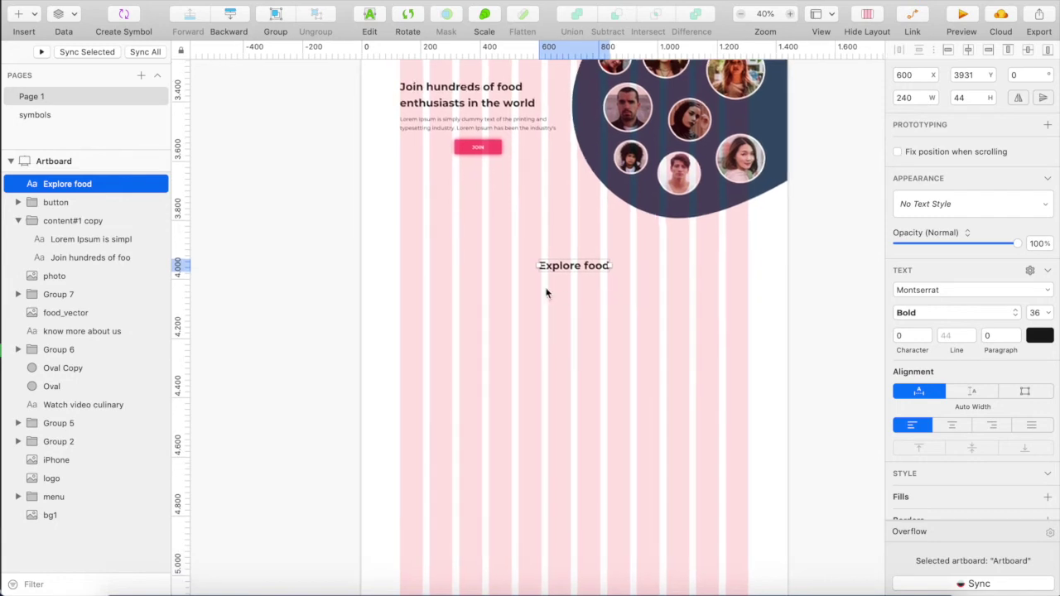
Draw a rounded rectangle of about 350 by 306 px below the "Explore food" heading and turn off its border
click(548, 291)
click(25, 14)
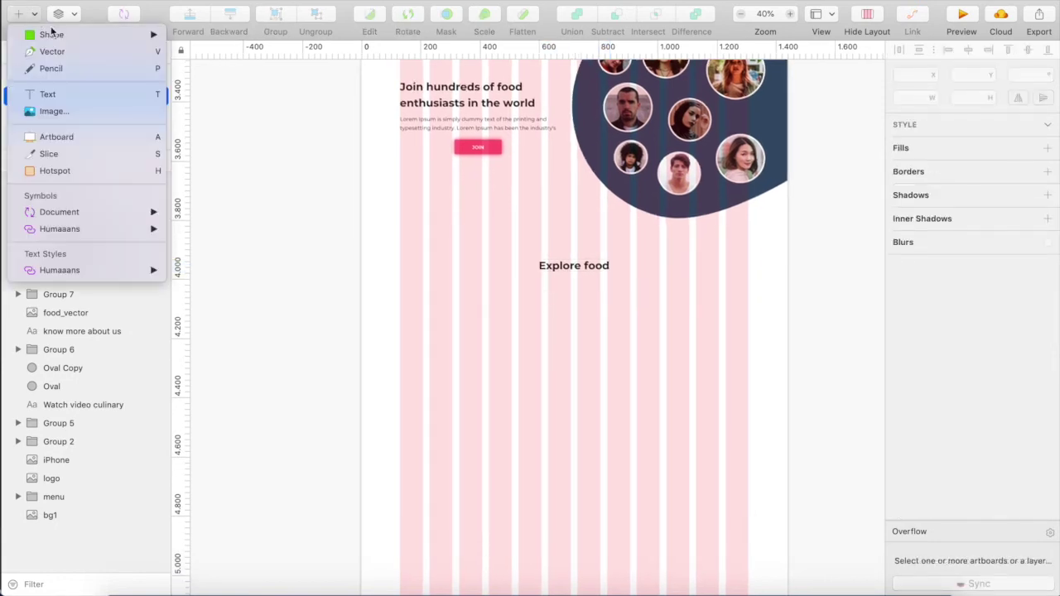
mouse_move(72, 34)
click(213, 69)
drag(453, 309, 555, 400)
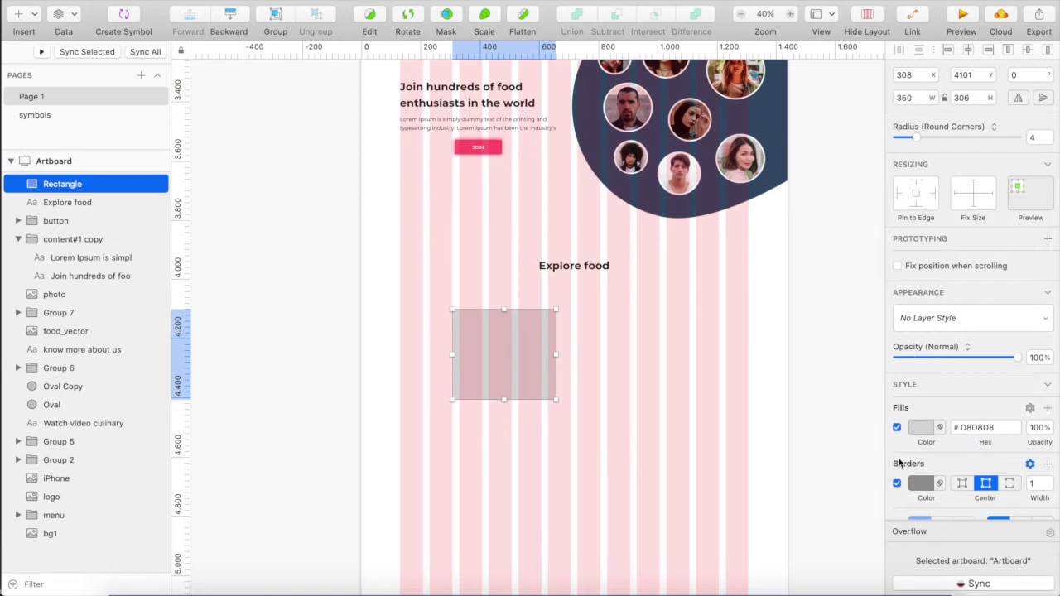
click(896, 483)
Set the rectangle's size to 400 by 376 px and its corner radius to 8
click(911, 101)
text(400)
key(Tab)
text(376)
key(Return)
click(1035, 137)
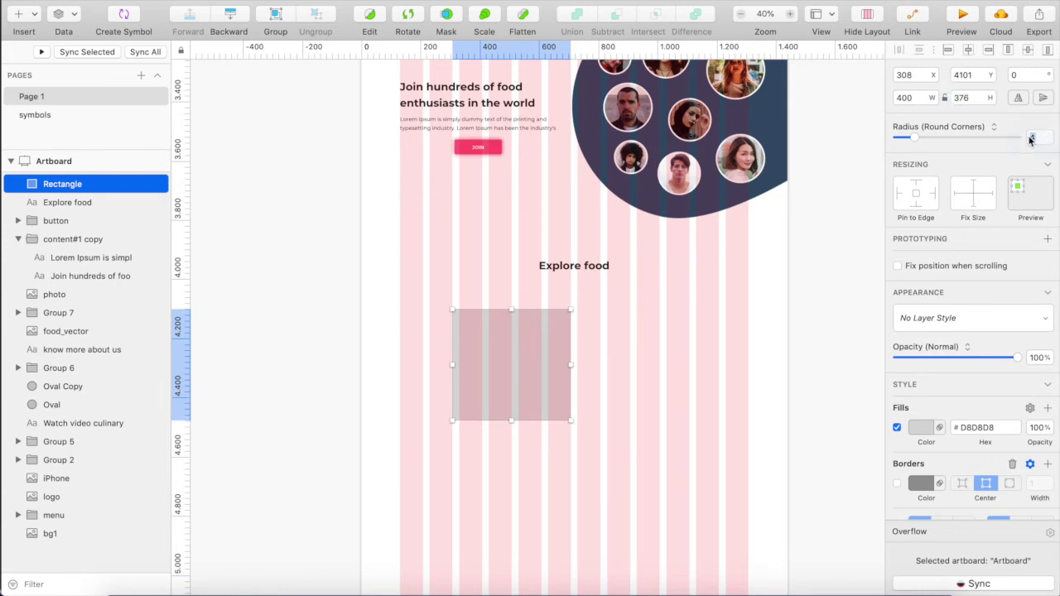
text(8)
key(Return)
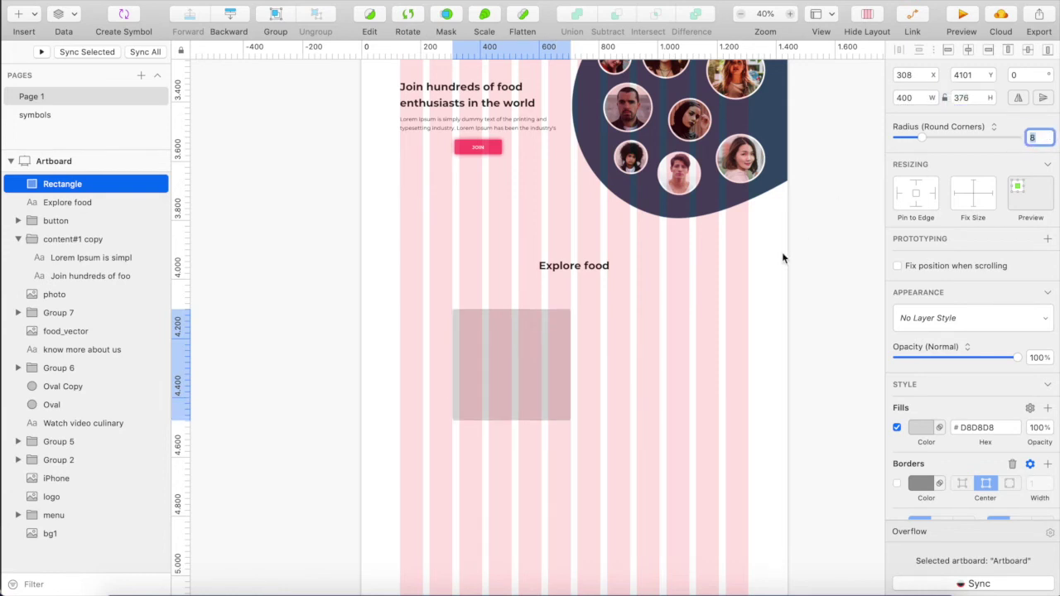
click(820, 470)
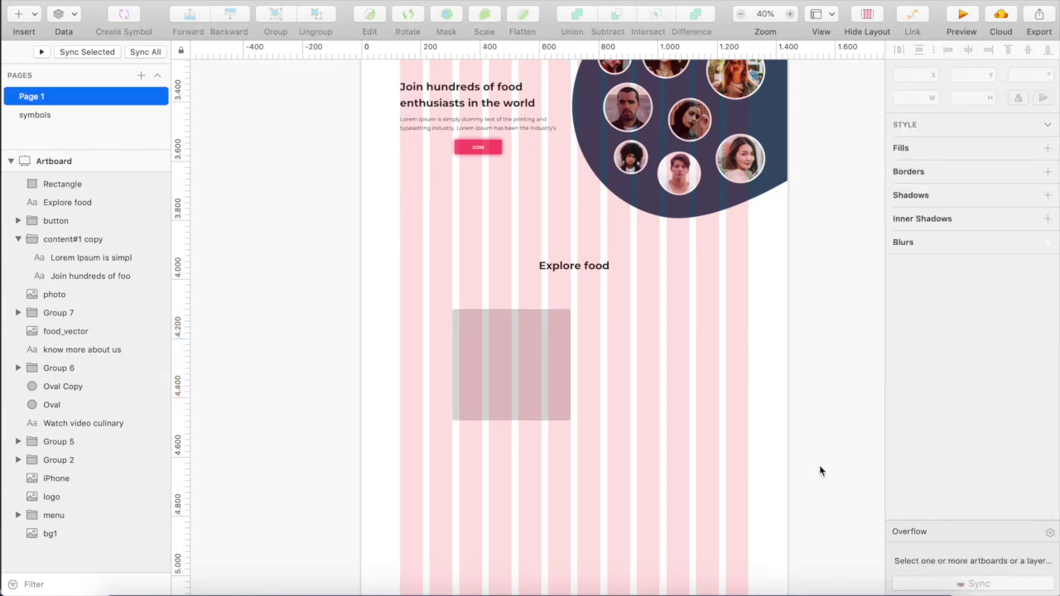
Add a shadow to the rectangle with colour 6C6C6C, blur 20 and alpha 50
click(514, 354)
scroll(952, 463, down, 5)
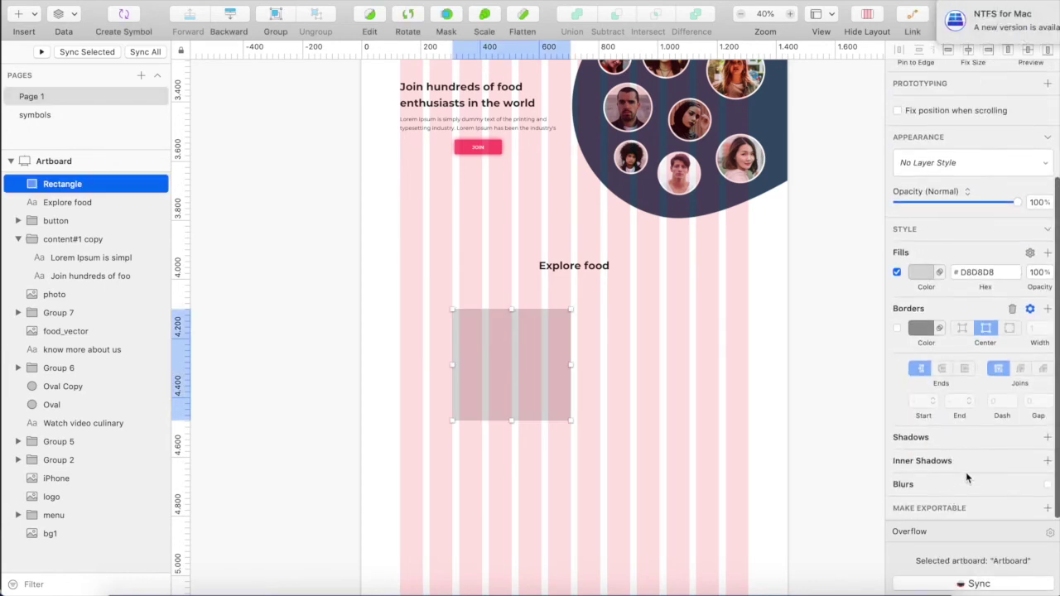
click(978, 438)
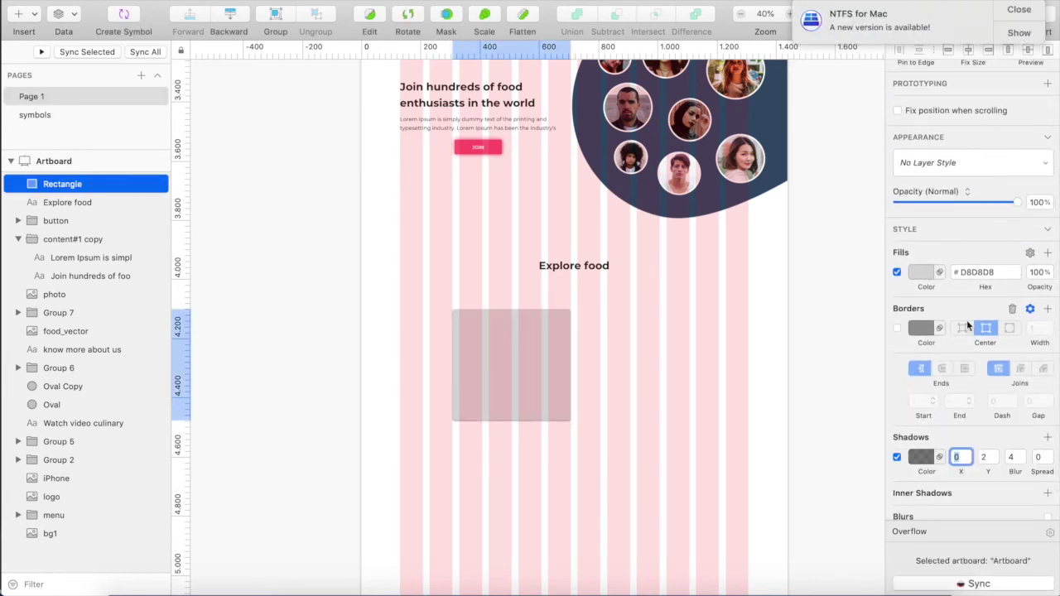
click(1019, 10)
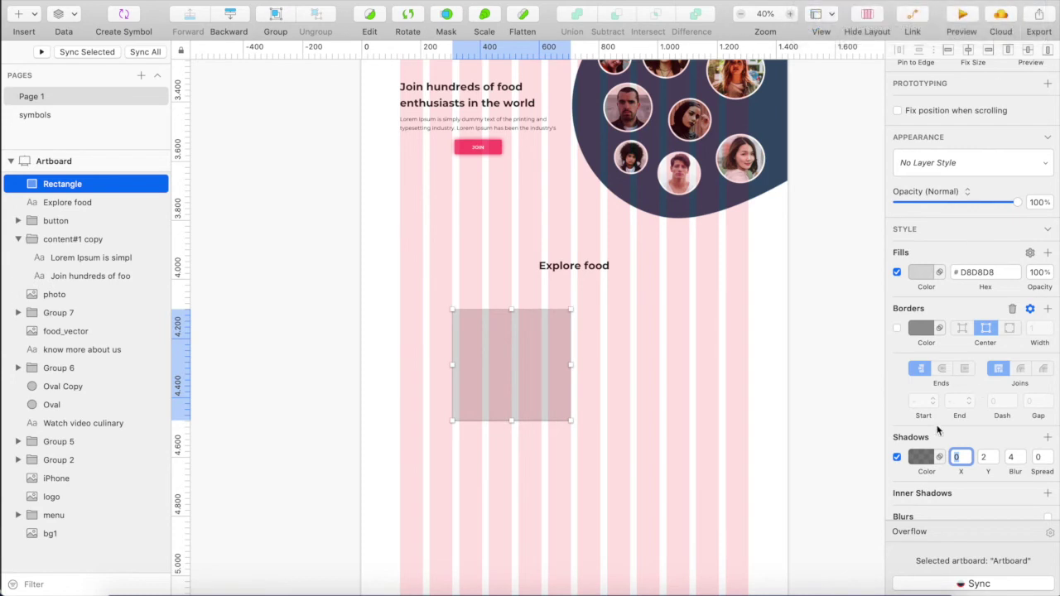
click(923, 457)
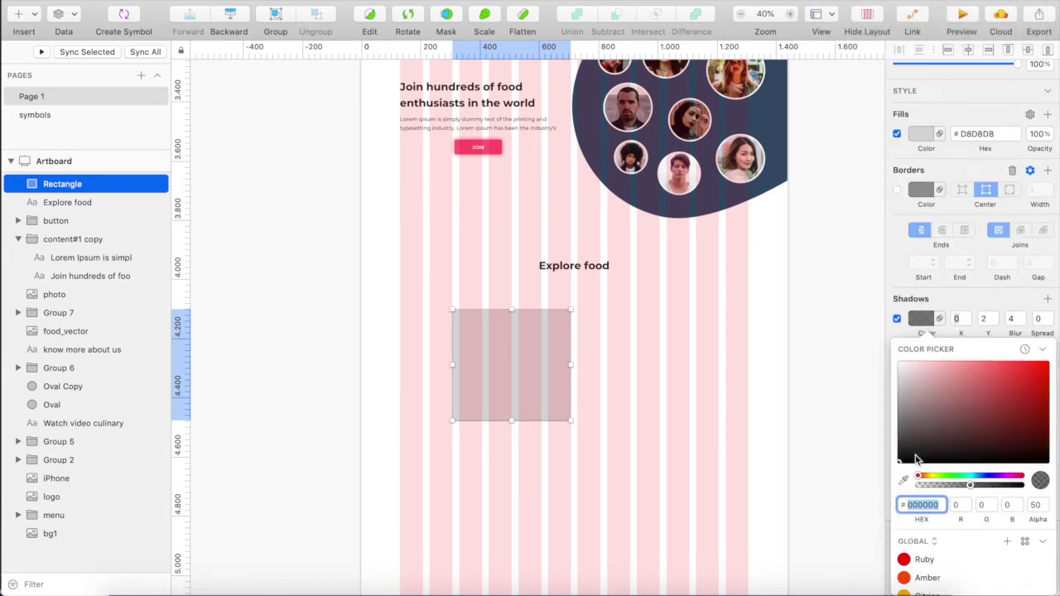
click(923, 319)
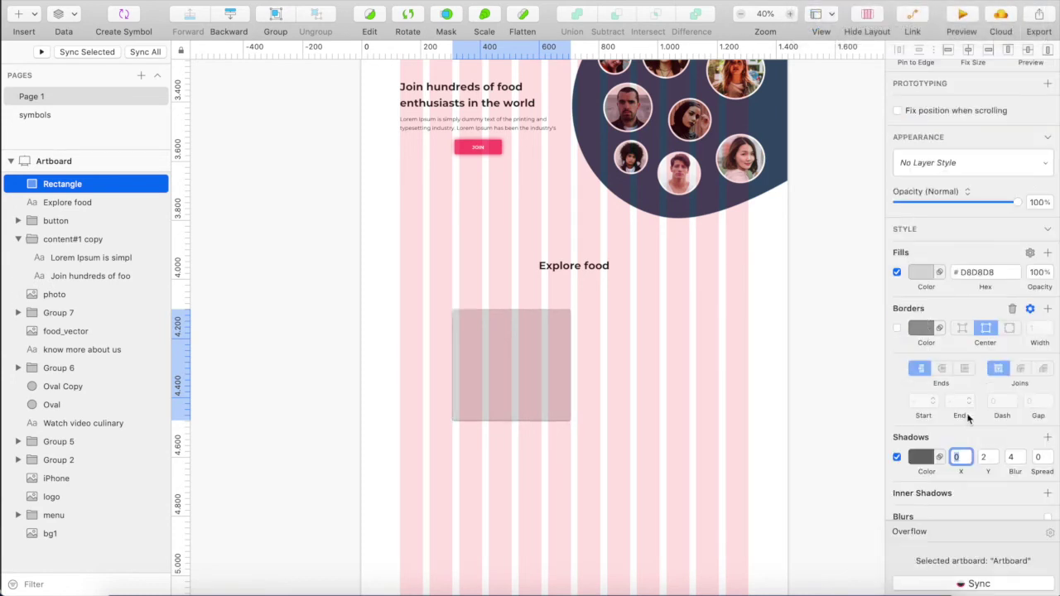
click(1009, 457)
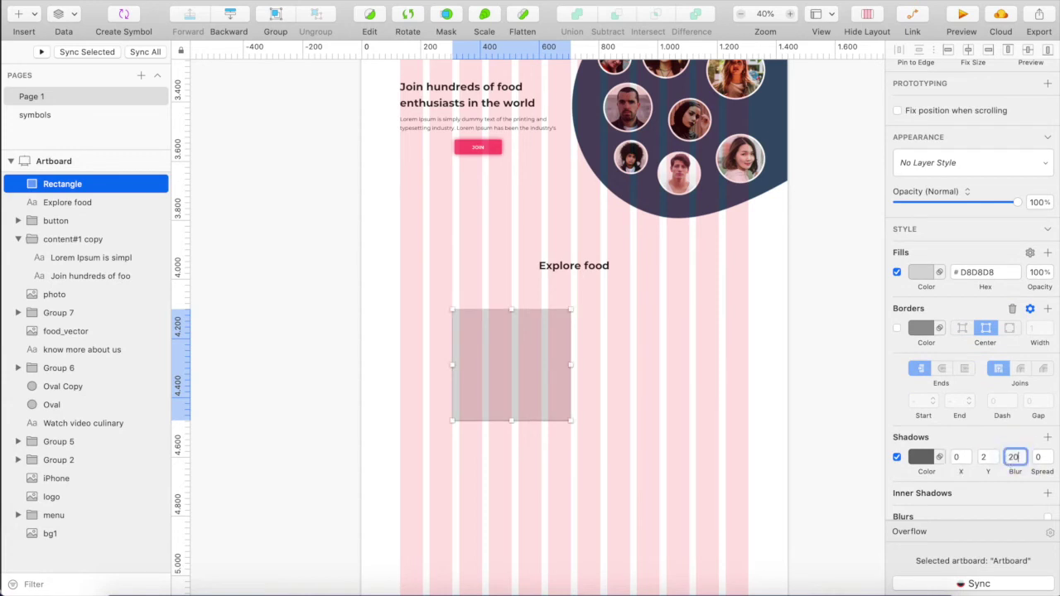
click(921, 460)
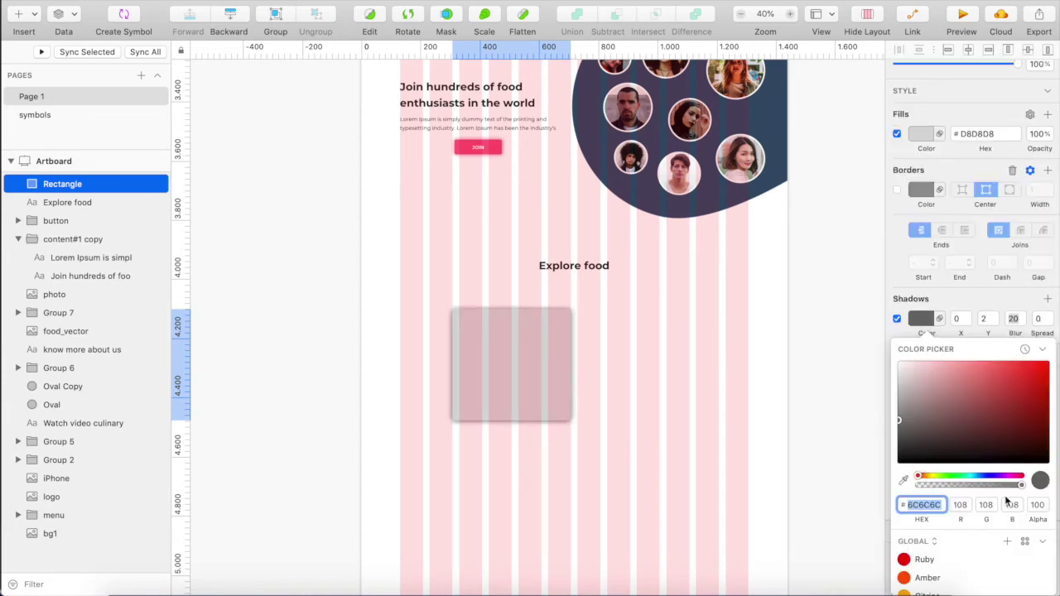
click(1037, 504)
text(50)
key(Return)
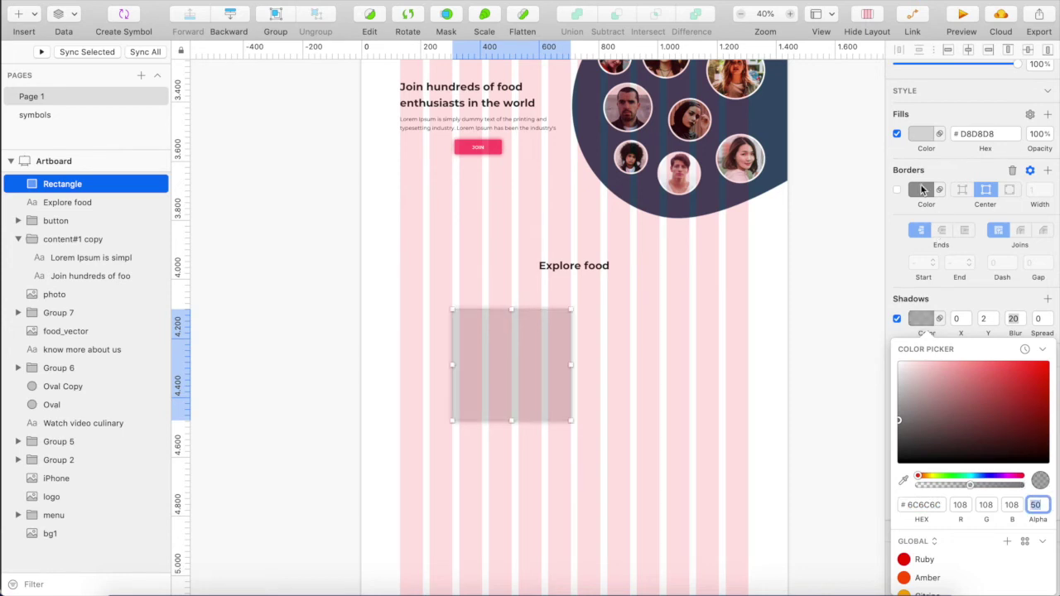
Fill the rectangle with white (FFFFFF) and move it horizontally to X 331
click(922, 136)
click(910, 352)
drag(910, 352, 857, 302)
click(561, 300)
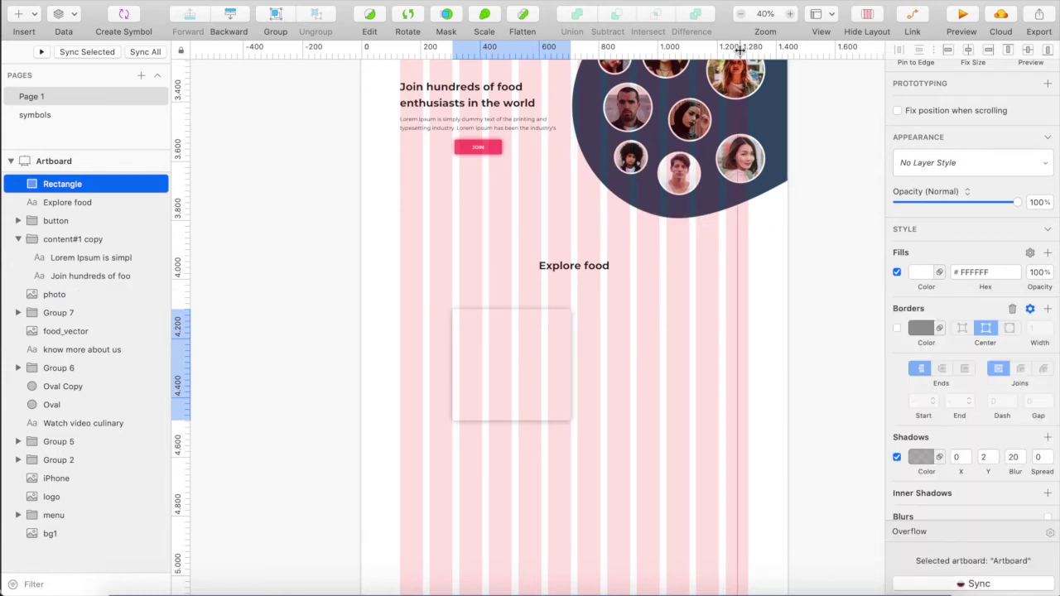
click(386, 318)
drag(478, 343, 485, 344)
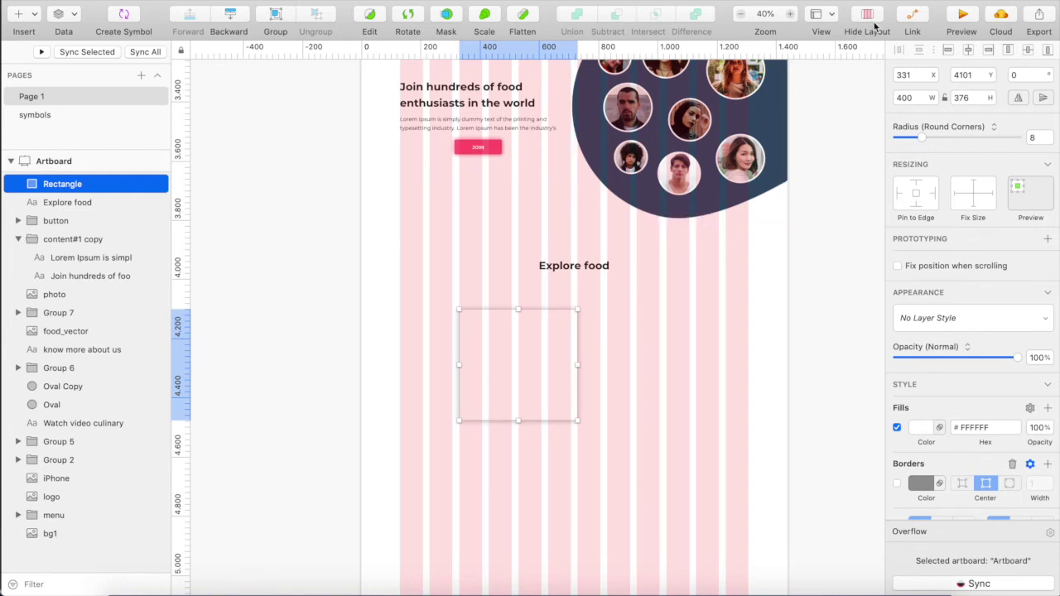
Hide the layout grid and move the white rectangle up to Y 4074
click(870, 18)
scroll(512, 427, up, 5)
drag(530, 395, 529, 376)
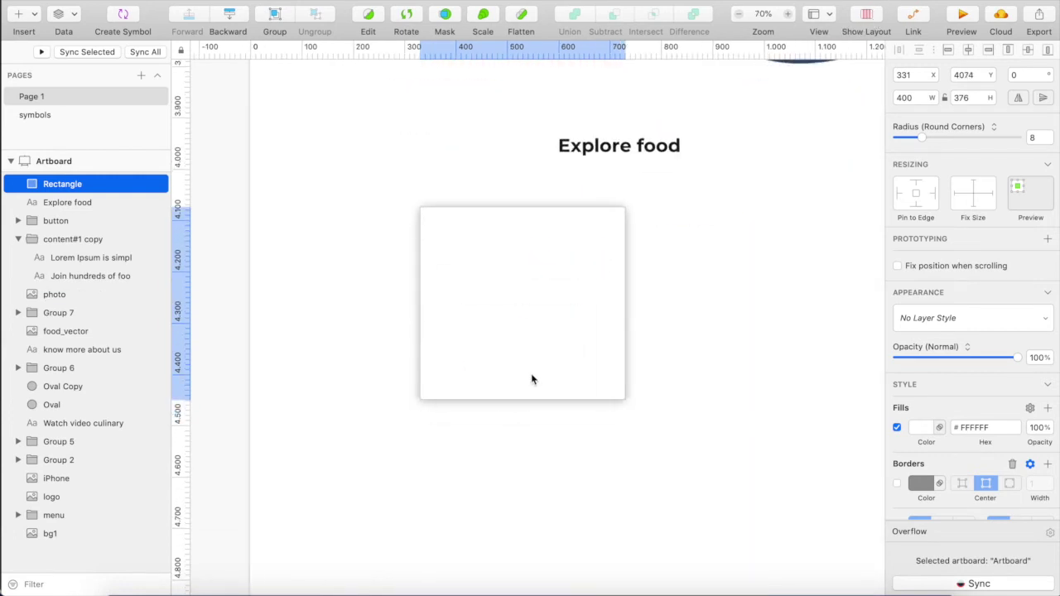
click(434, 447)
Duplicate the white rectangle, making the copy 200 px high with its shadow turned off
click(511, 346)
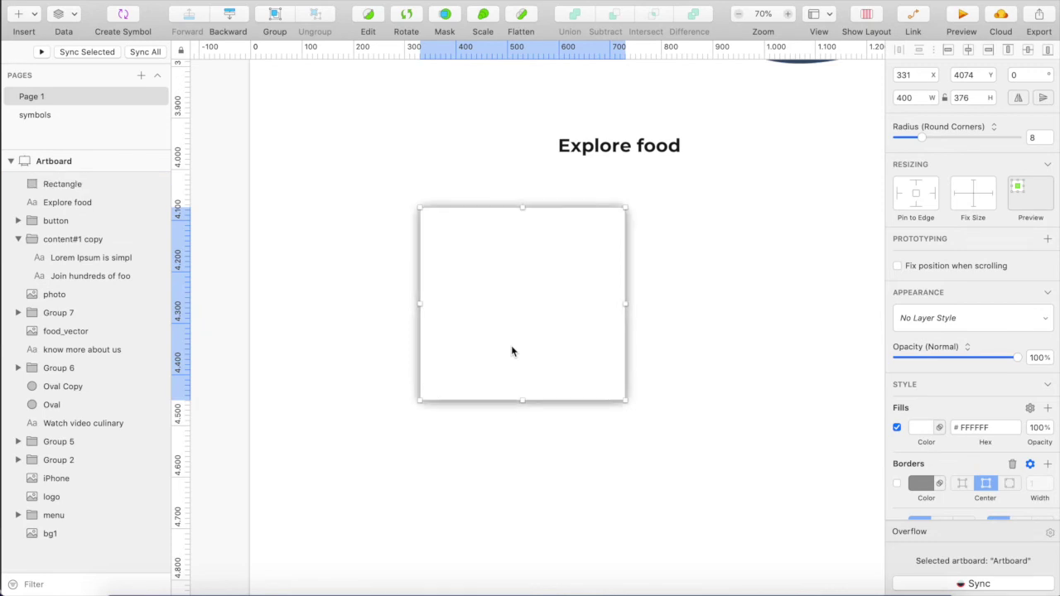
key(super+d)
scroll(944, 365, down, 3)
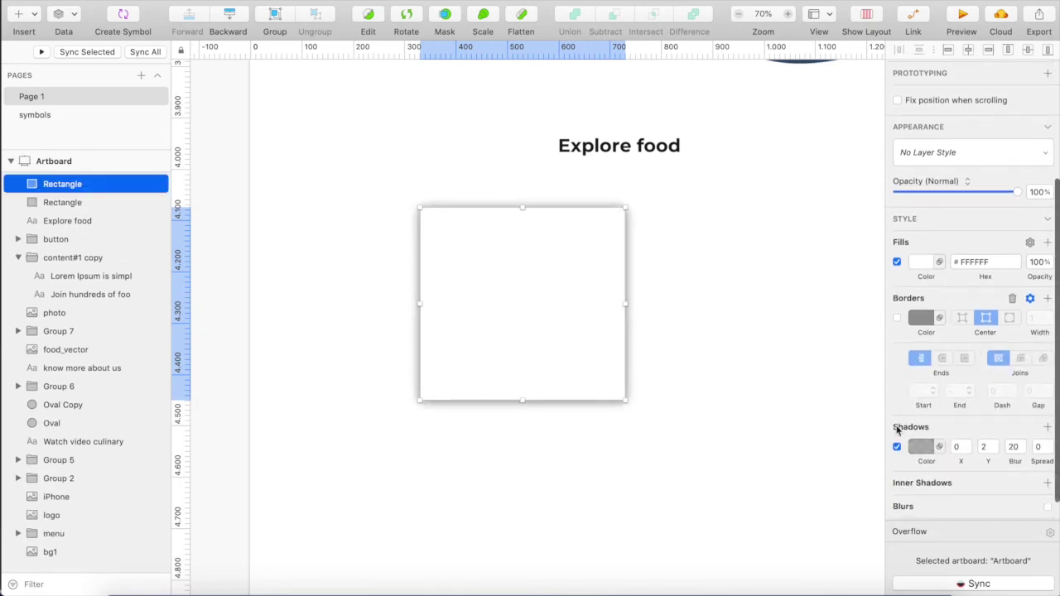
scroll(932, 381, up, 4)
click(962, 98)
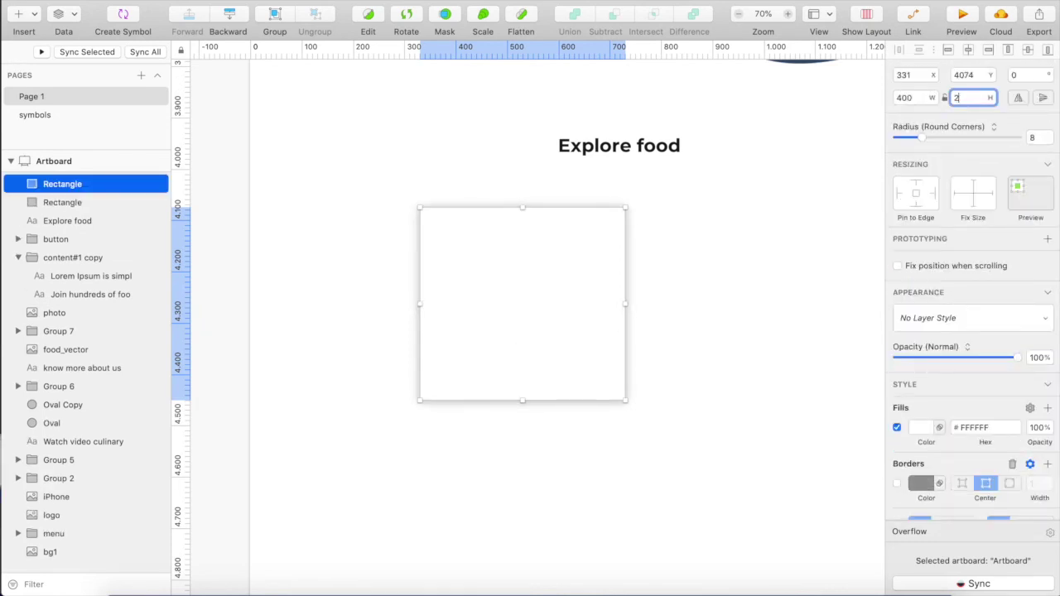
text(200)
key(Return)
scroll(948, 466, down, 3)
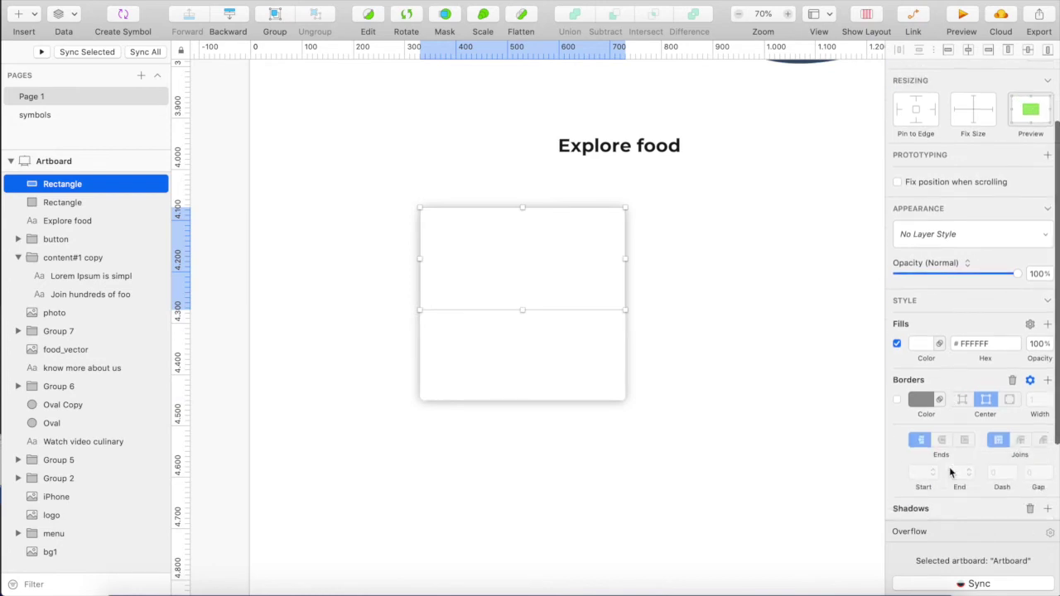
click(671, 364)
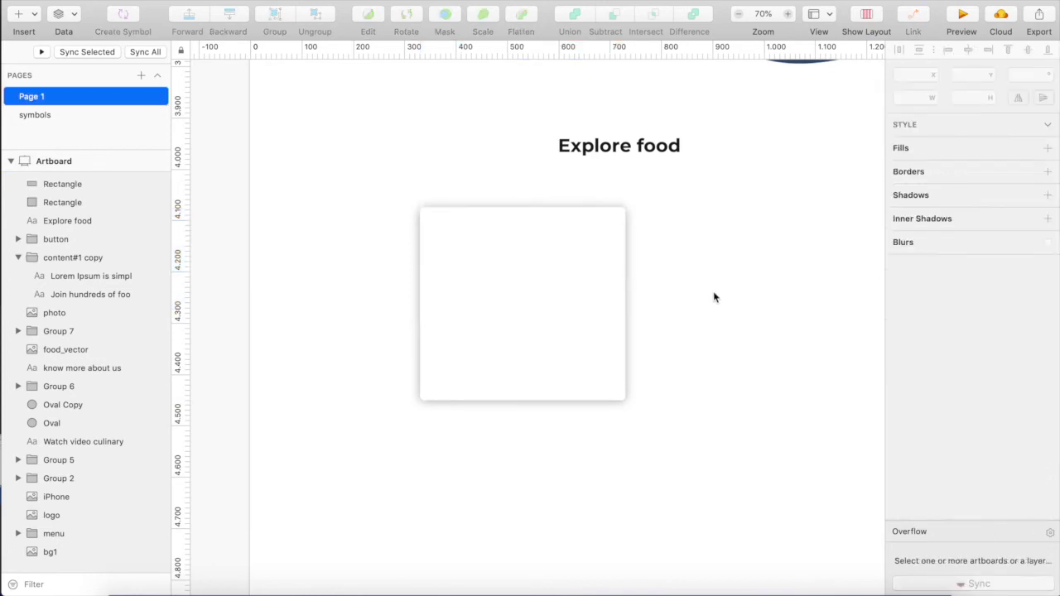
Round only the upper corners of the 200 px high rectangle with radius 8;8;0;0
click(532, 274)
click(1039, 138)
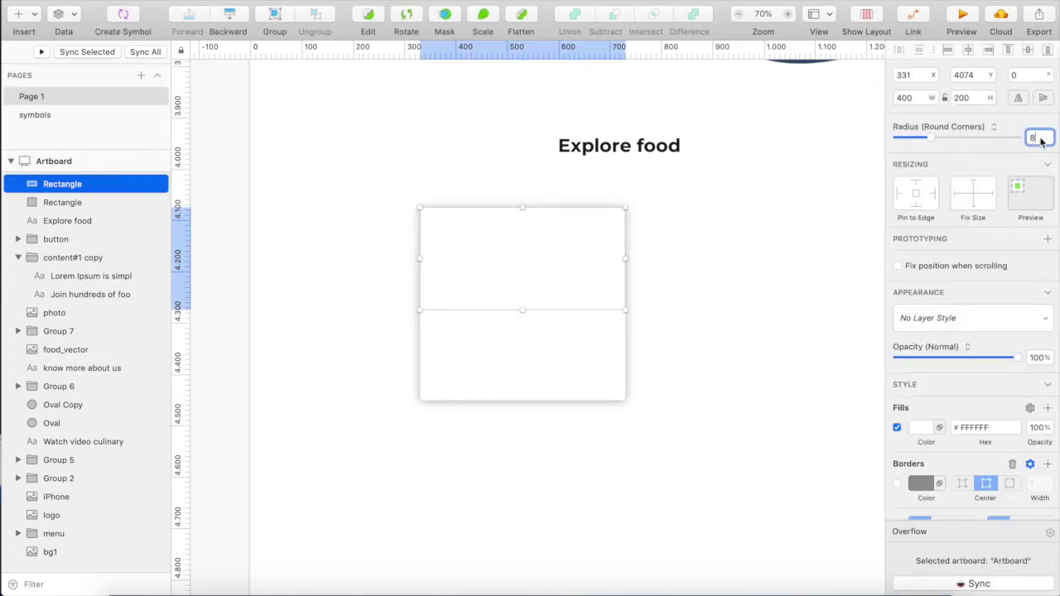
text(;8;0;0)
key(Return)
Fill the upper rectangle with the image f1.png from the asset folder
click(914, 425)
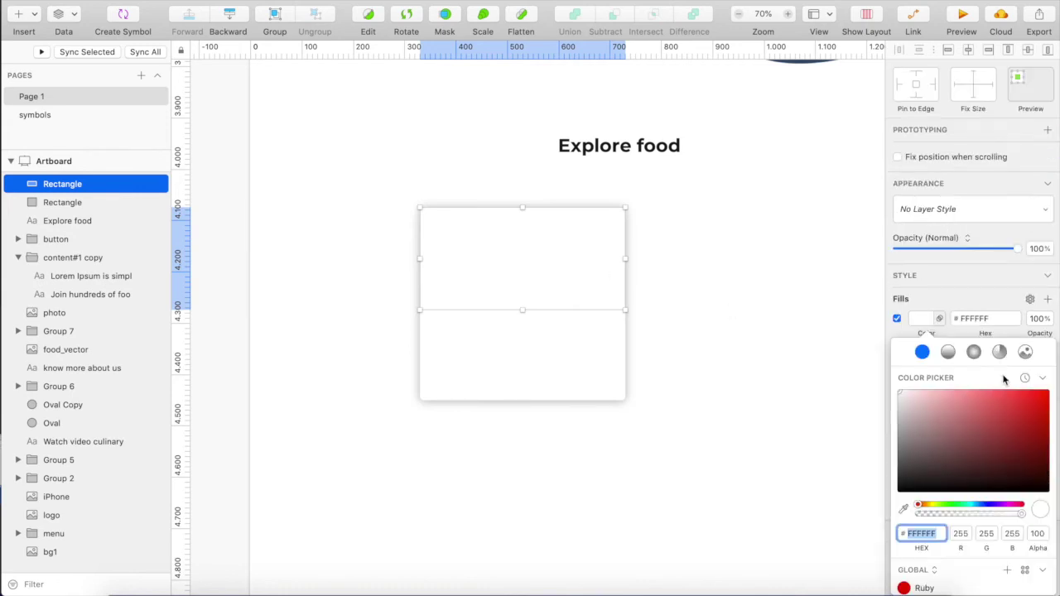
click(1025, 352)
click(973, 447)
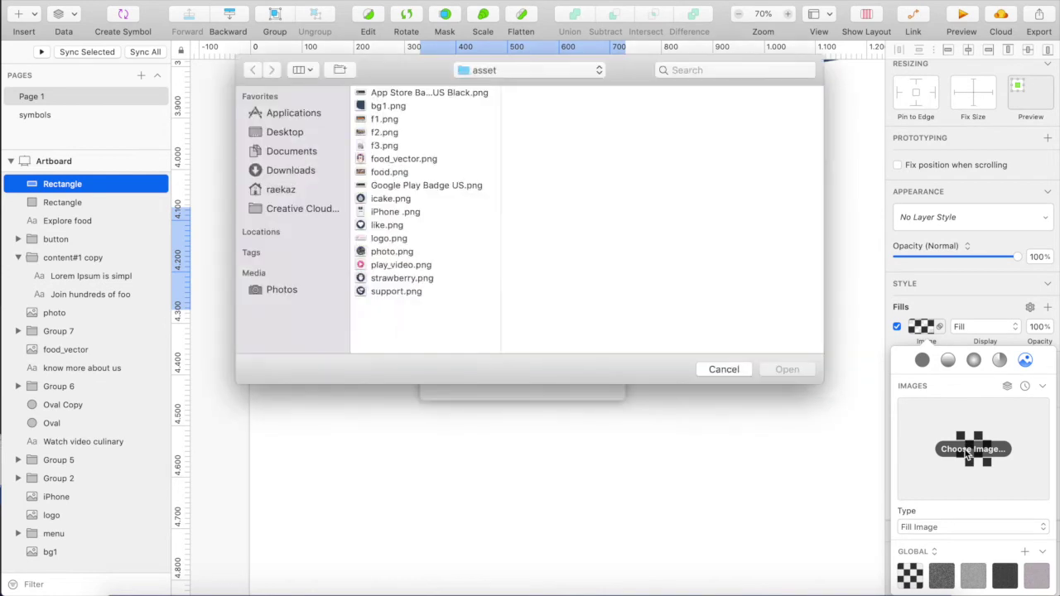
click(432, 121)
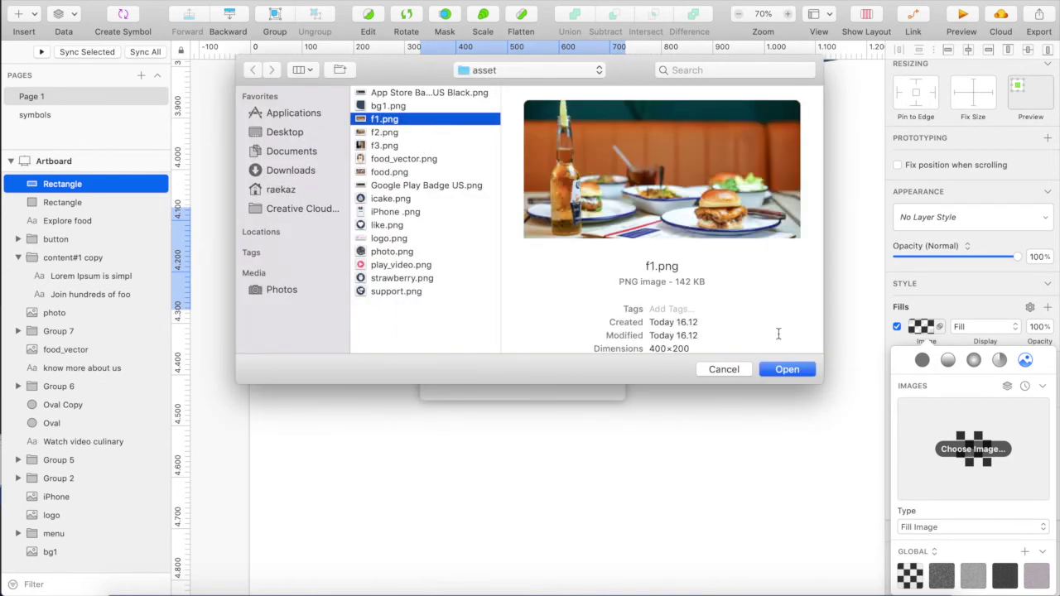
click(794, 374)
scroll(637, 386, down, 2)
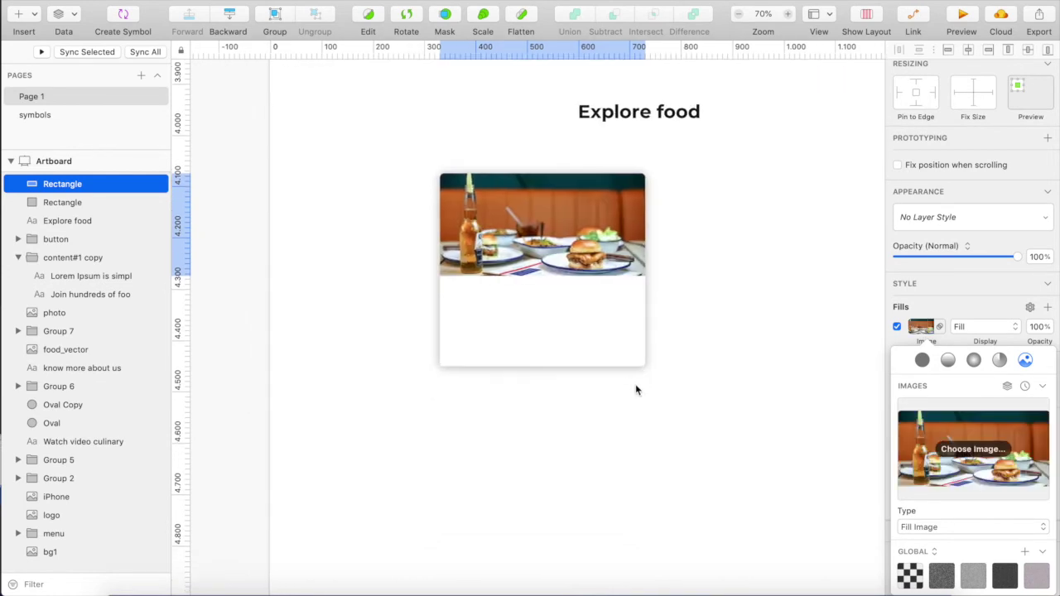
Paste the "Burger Macha Special", "Lorem Ipsum is simply dummy text of the printing" and "milan, italy" text layers onto the card
scroll(605, 369, down, 3)
click(567, 355)
key(Escape)
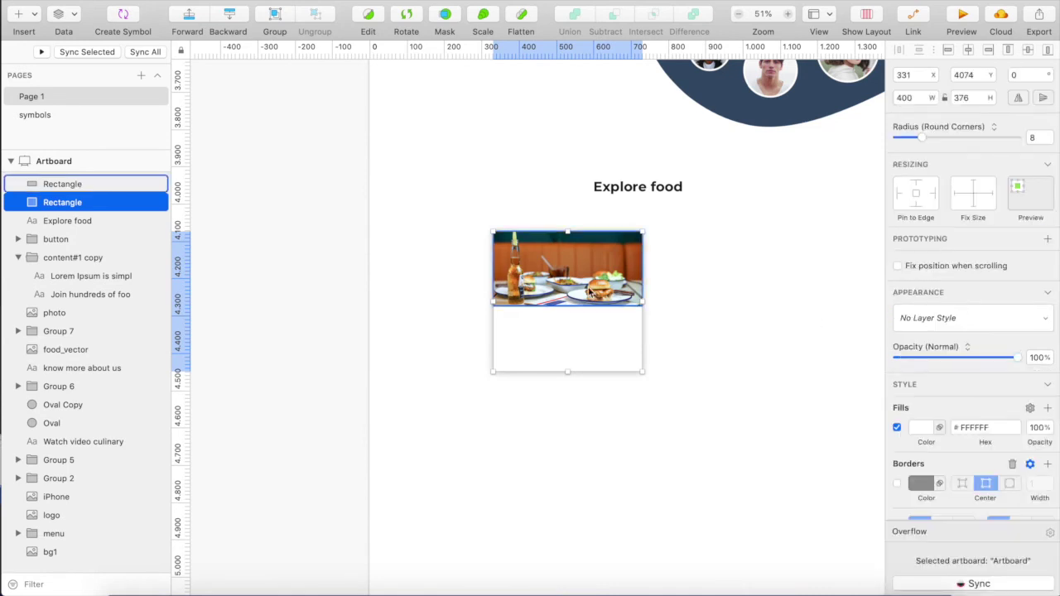
click(584, 305)
click(581, 323)
key(super+v)
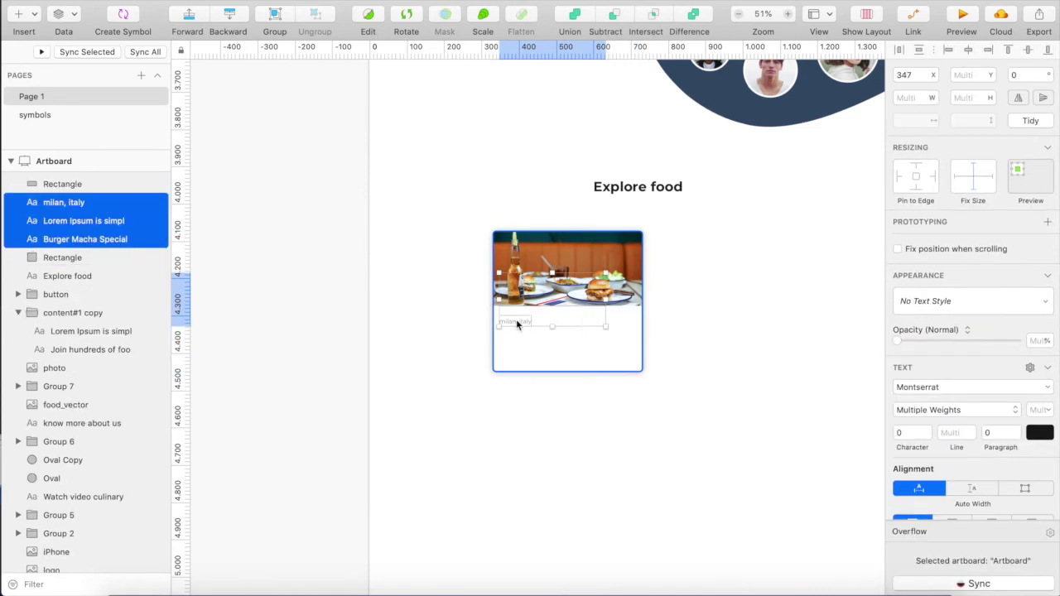
Move the three pasted text layers down into the white area below the card's photo
scroll(516, 319, up, 3)
drag(514, 363, 515, 374)
key(Down)
key(Down)
key(Down)
key(Down)
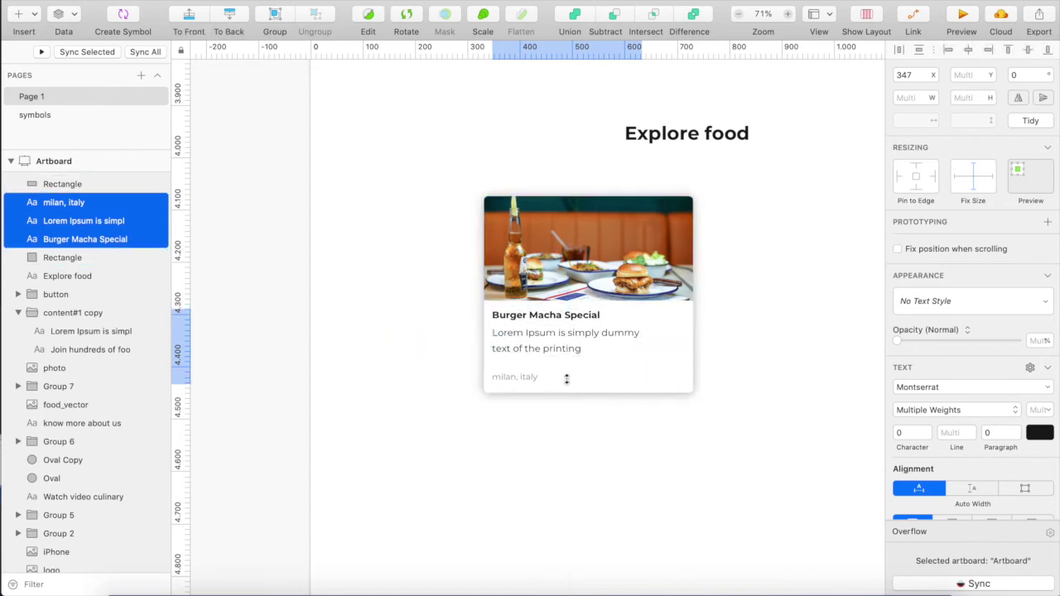
Insert the icon/star symbol at 24 by 24 px near the card's lower-right corner
scroll(565, 379, down, 3)
click(521, 414)
scroll(522, 411, right, 1)
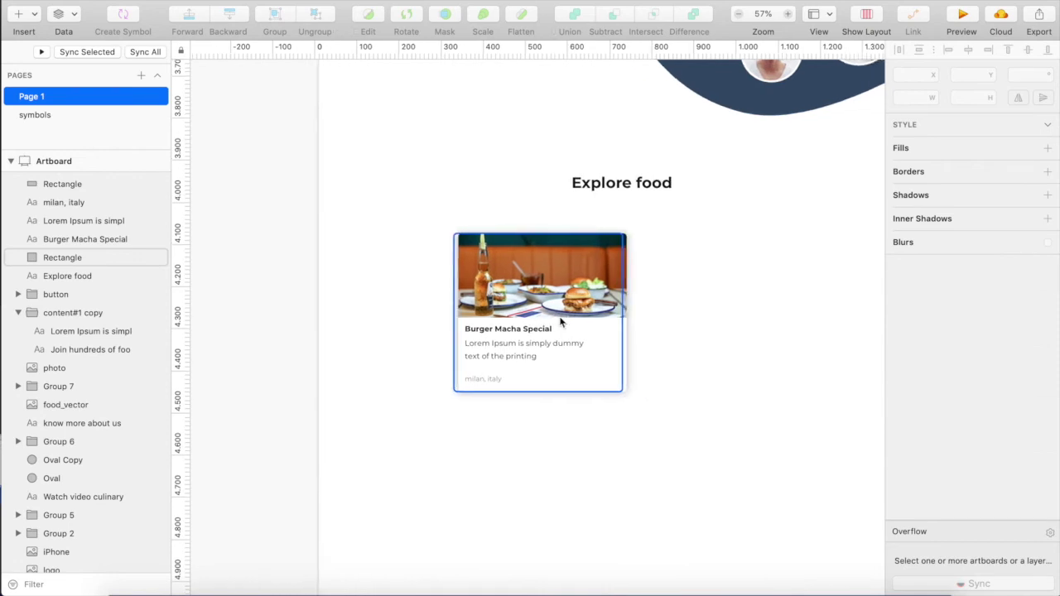
scroll(463, 348, up, 3)
click(39, 23)
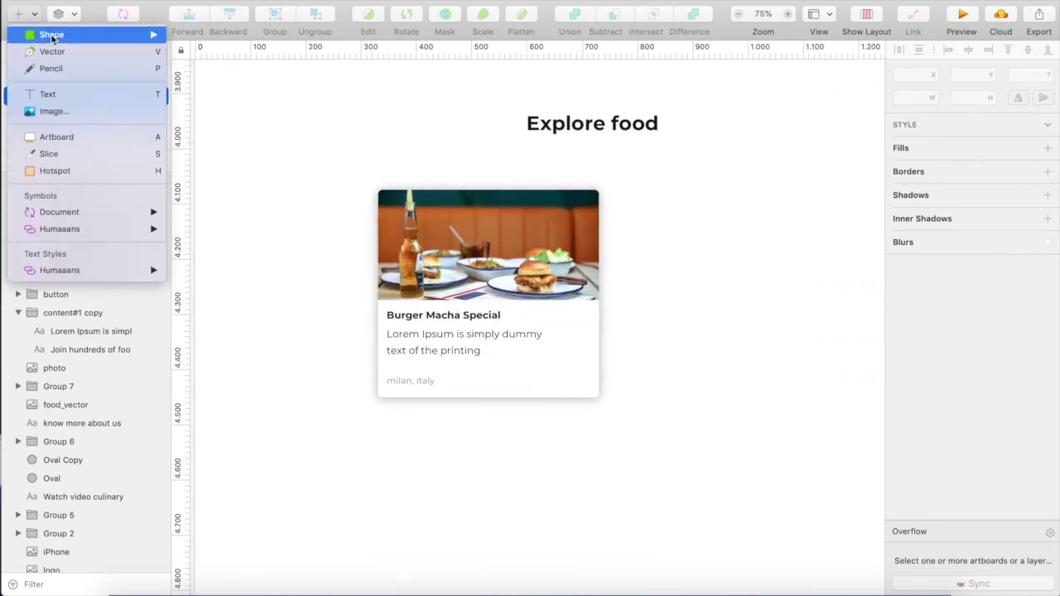
mouse_move(114, 213)
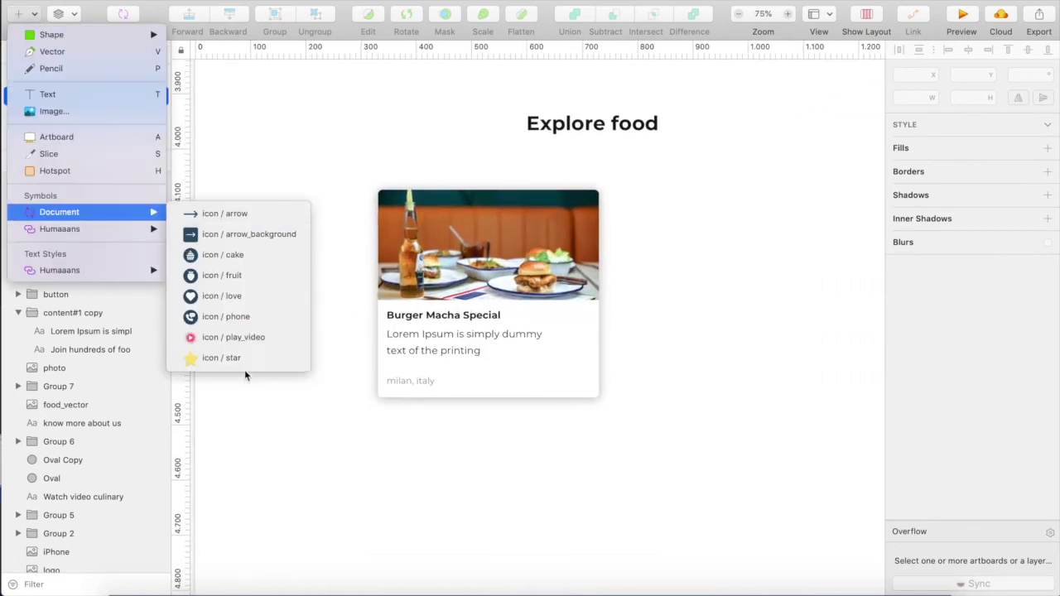
click(221, 358)
click(577, 385)
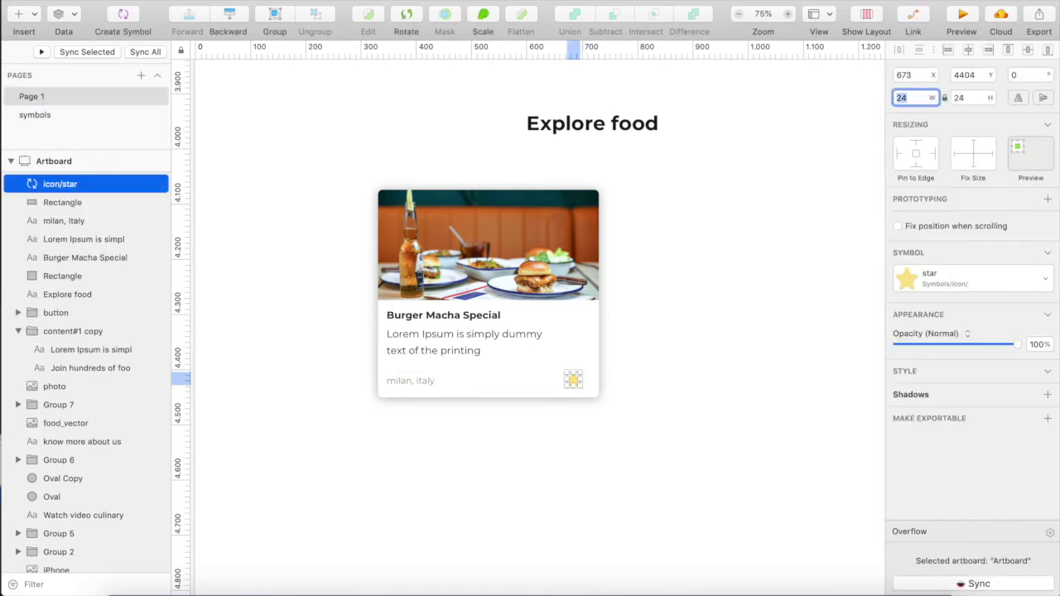
Move the star to Y 4410, level with "milan, italy" and close to the card's right edge
scroll(593, 364, up, 5)
drag(580, 372, 603, 385)
key(Right)
key(alt)
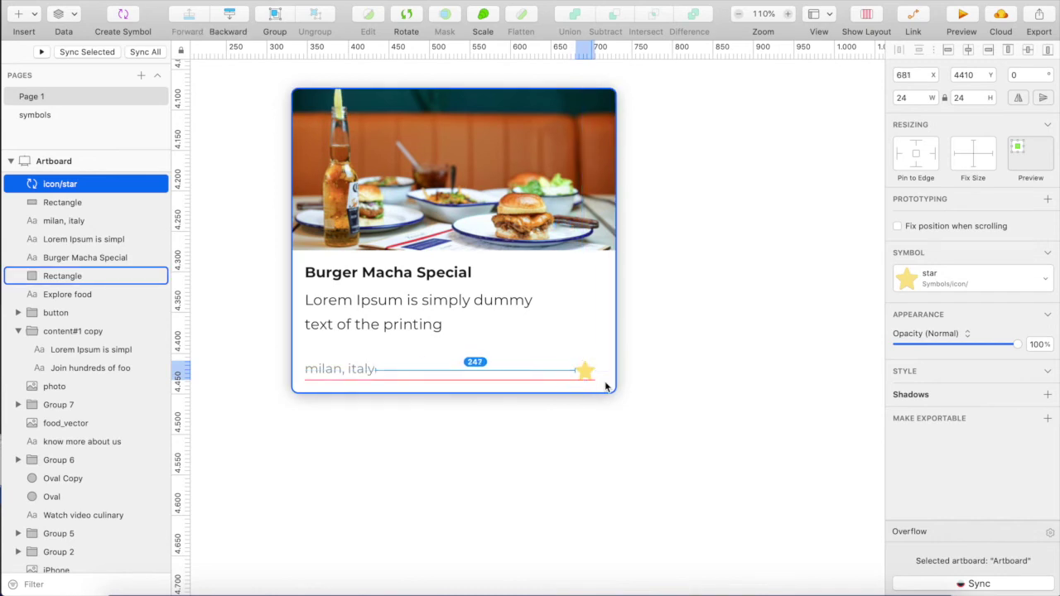
key(Right)
Duplicate the star leftwards to make a row of four stars spaced 8 px apart
drag(587, 378, 560, 371)
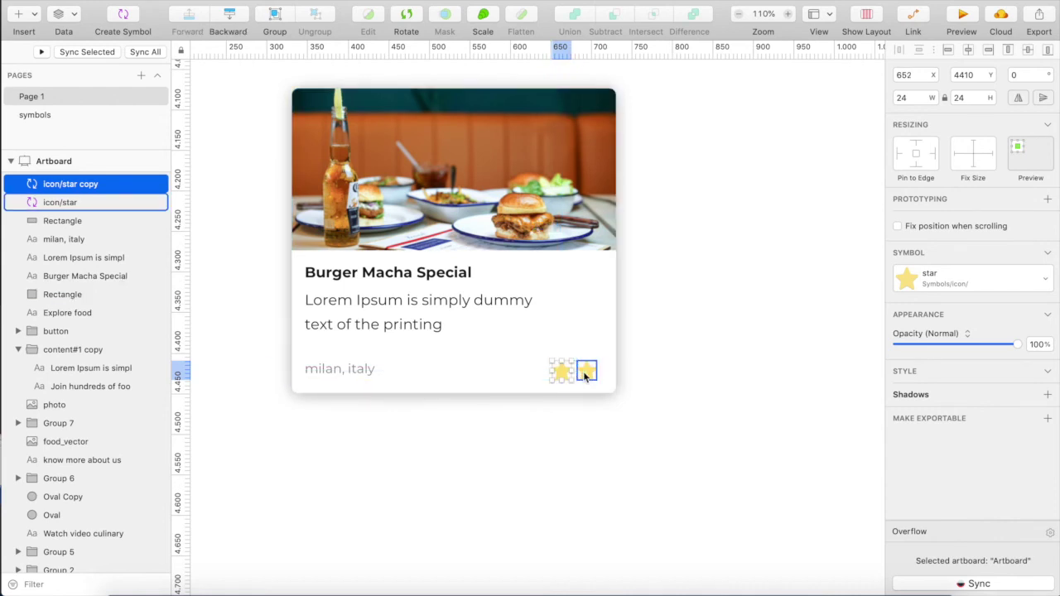
click(501, 410)
scroll(501, 410, up, 2)
click(567, 371)
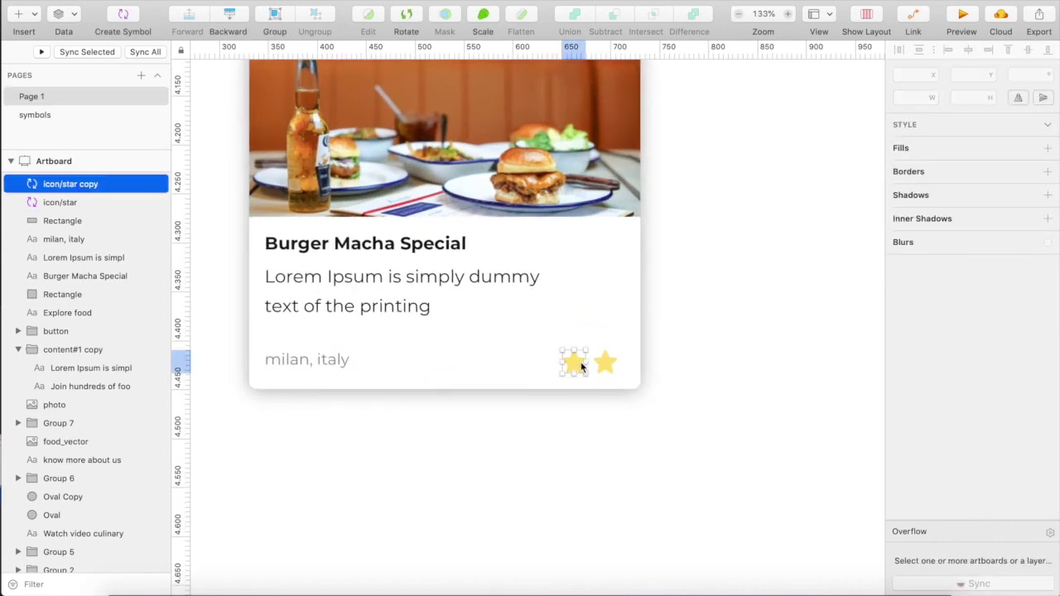
drag(575, 364, 508, 369)
click(478, 429)
Group the four rating stars
click(540, 370)
shift+click(553, 372)
shift+click(573, 364)
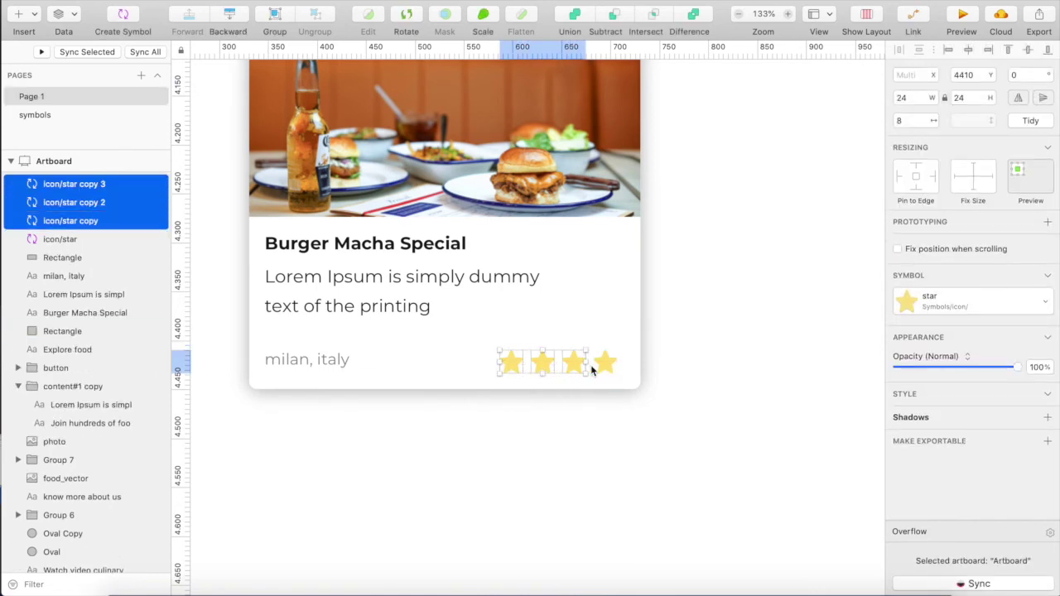
shift+click(606, 365)
key(super+g)
scroll(606, 364, down, 3)
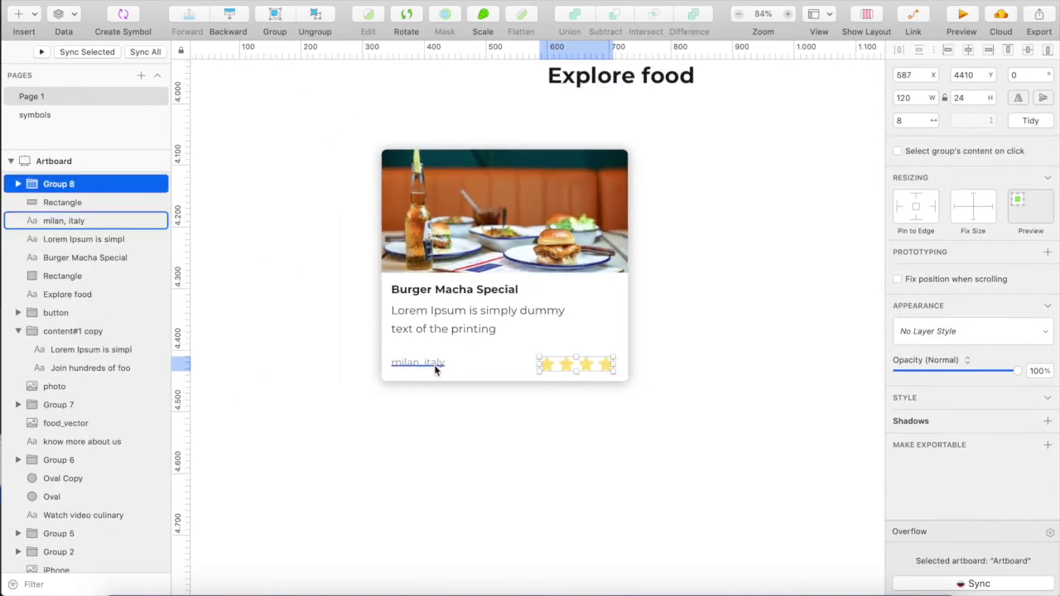
Group the photo, texts, stars and background rectangle of the food card
scroll(432, 369, down, 2)
drag(375, 185, 613, 424)
key(super+g)
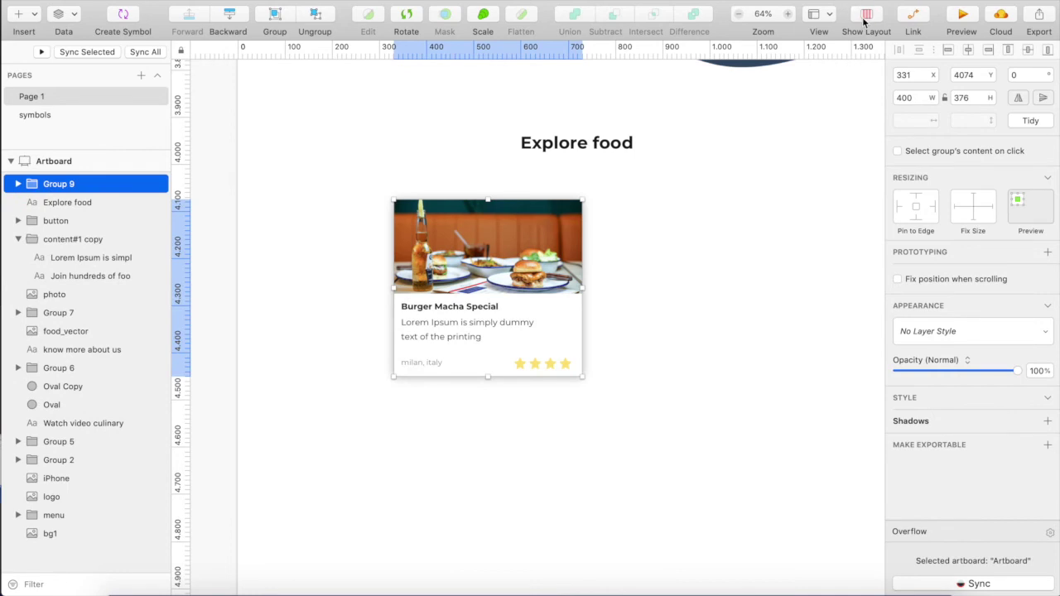
Show the layout grid and move the food card group up to Y 4031, below the "Explore food" heading
click(864, 18)
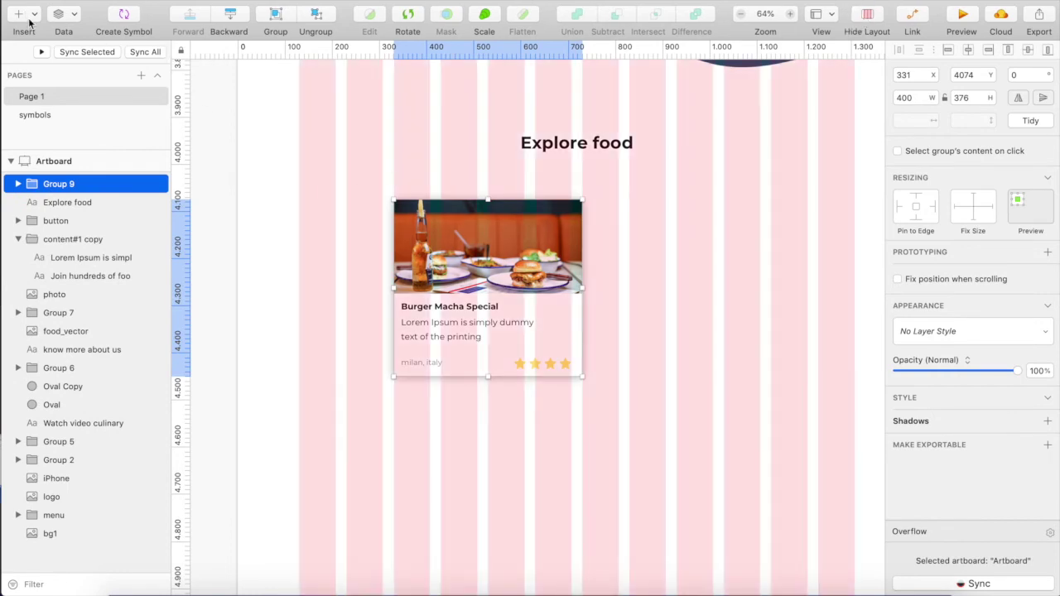
drag(519, 244, 518, 226)
key(Up)
key(Up)
key(Up)
key(Up)
key(Up)
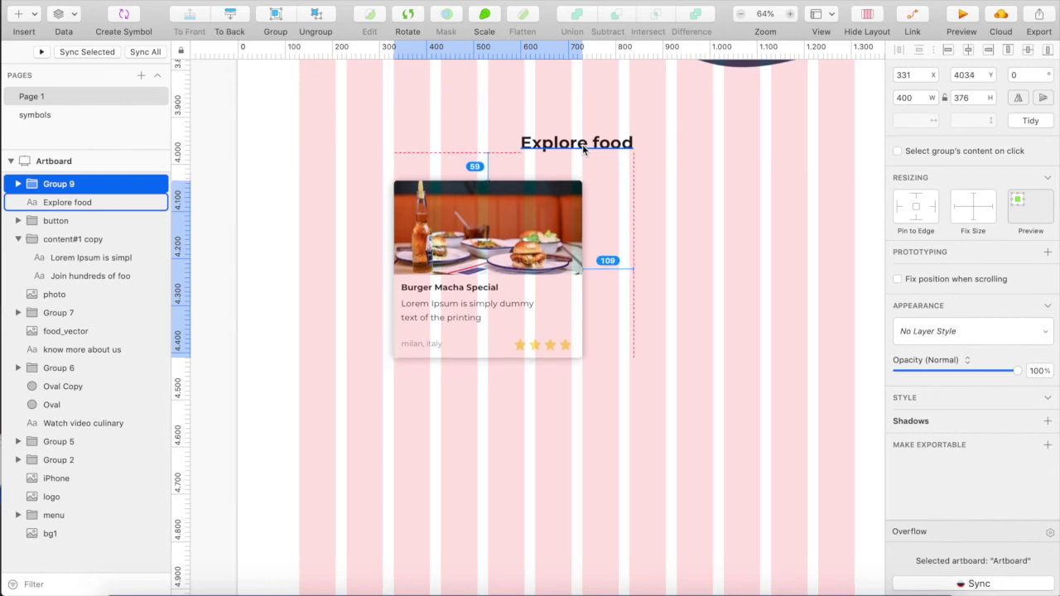
key(Up)
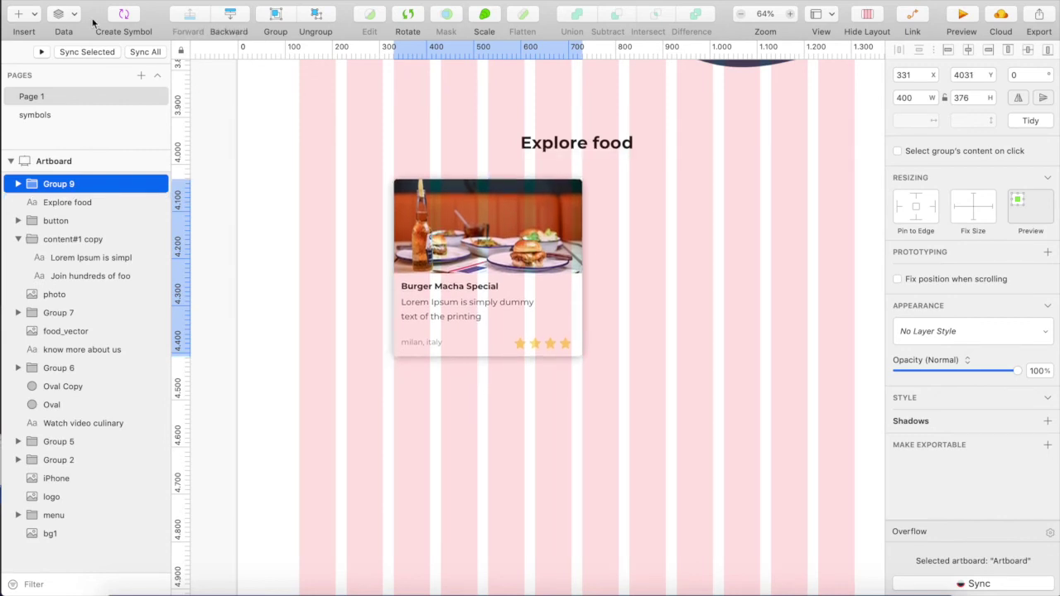
Insert the icon/arrow_background symbol beside the food card's left edge and set its size to 60 by 60 px
click(25, 24)
mouse_move(123, 213)
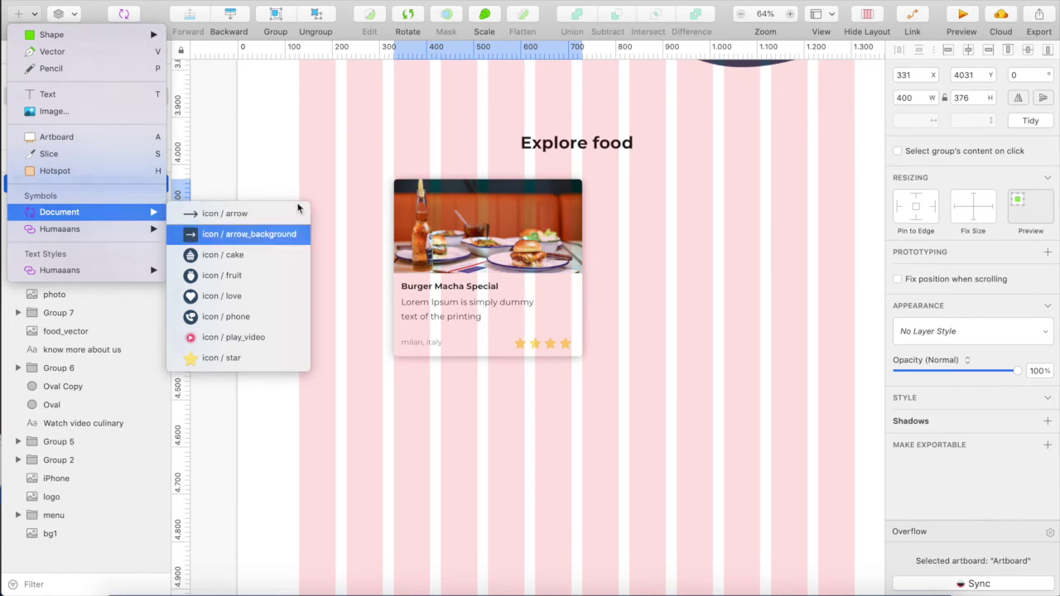
click(265, 232)
click(361, 193)
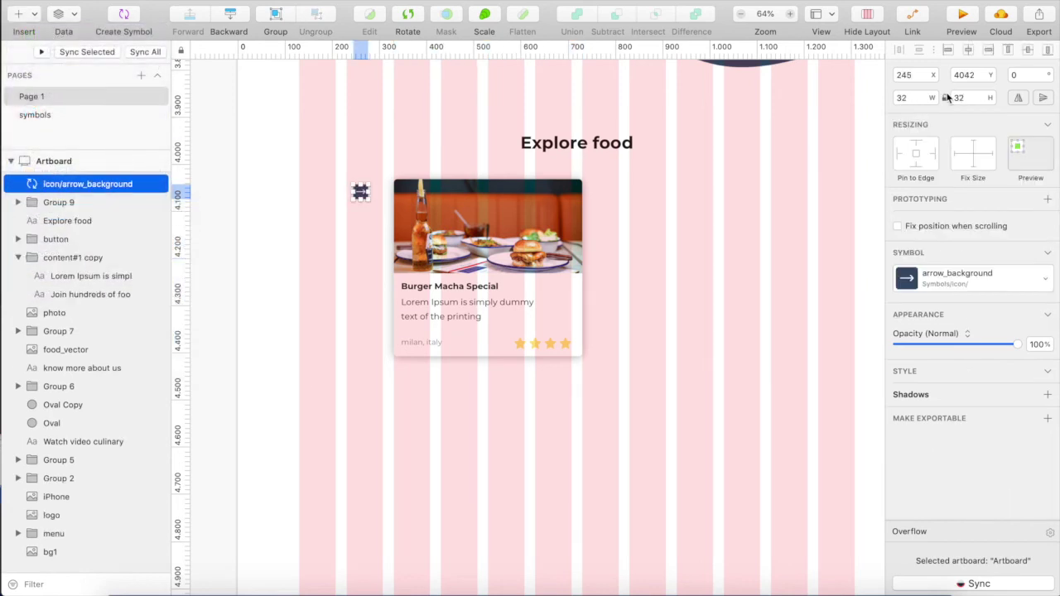
key(Return)
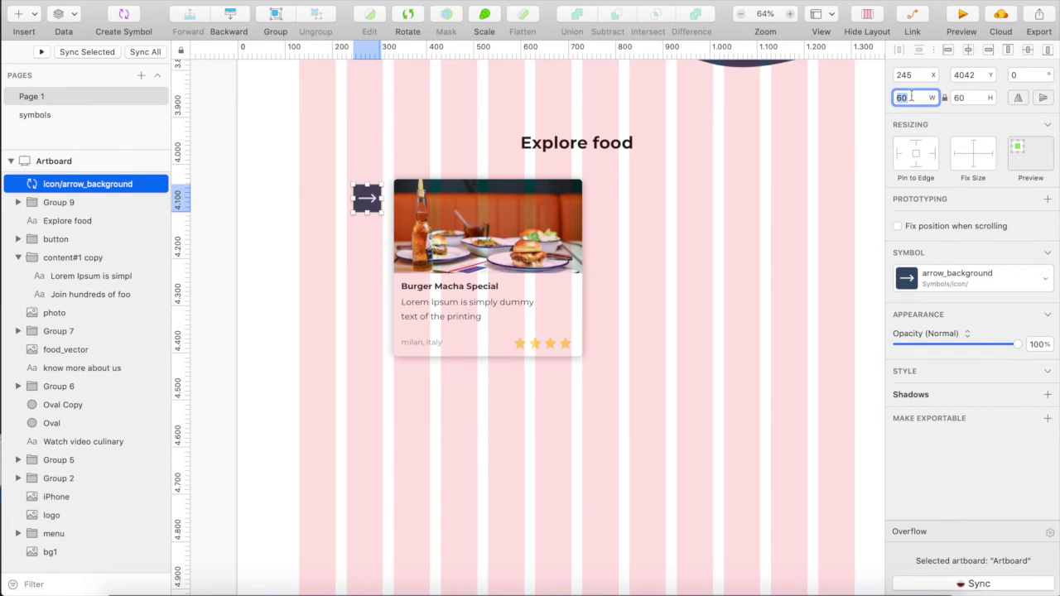
scroll(555, 220, up, 3)
Duplicate the arrow icon to its left at X 131, Y 4031 and rotate the copy 180°
drag(403, 225, 336, 215)
click(403, 32)
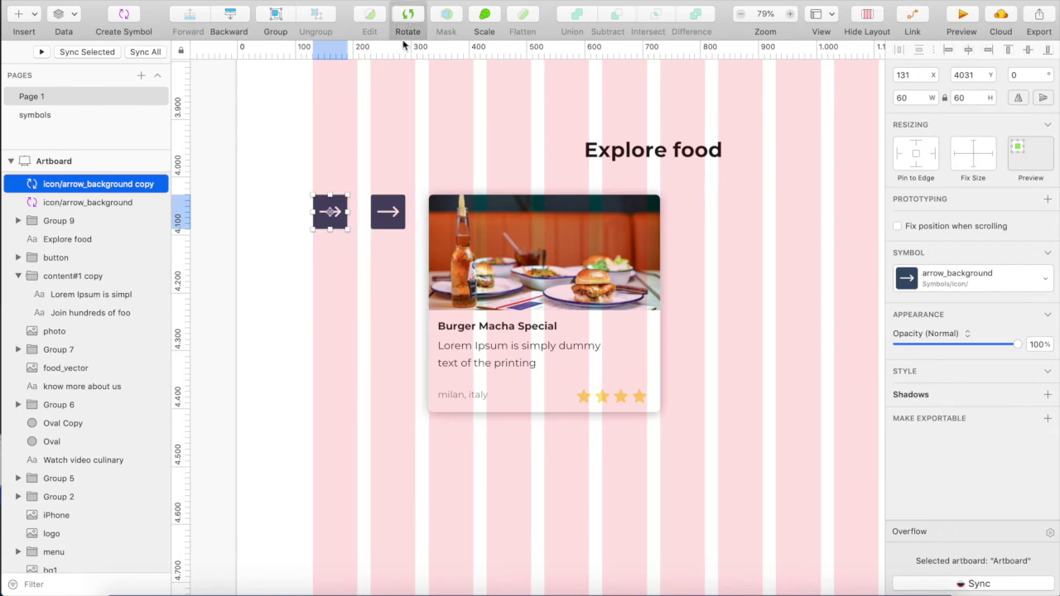
drag(356, 265, 303, 164)
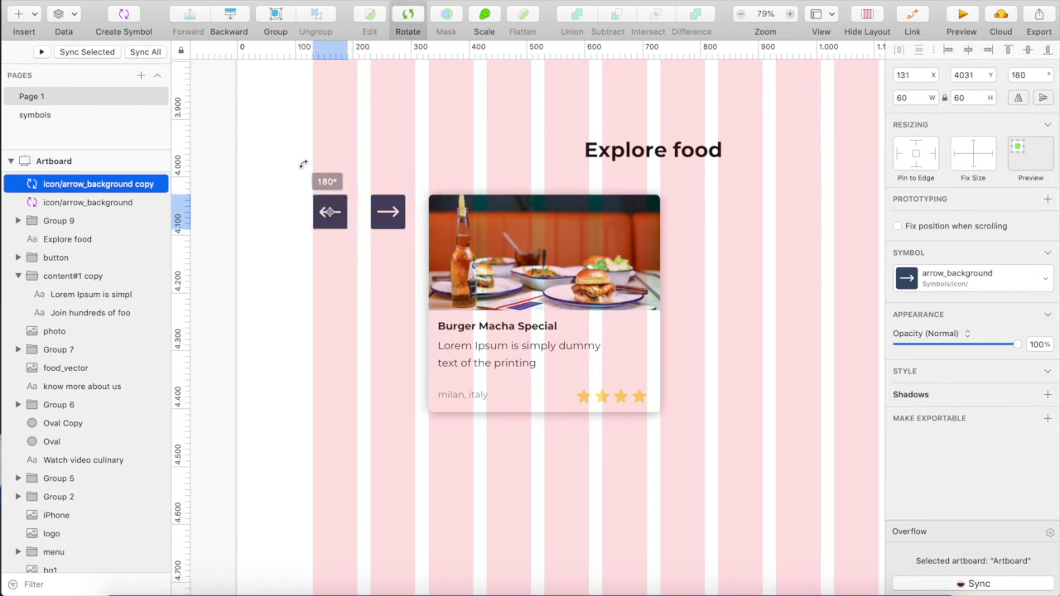
Swap the rotated copy's symbol for the plain arrow without background
click(990, 286)
click(981, 294)
scroll(368, 299, down, 3)
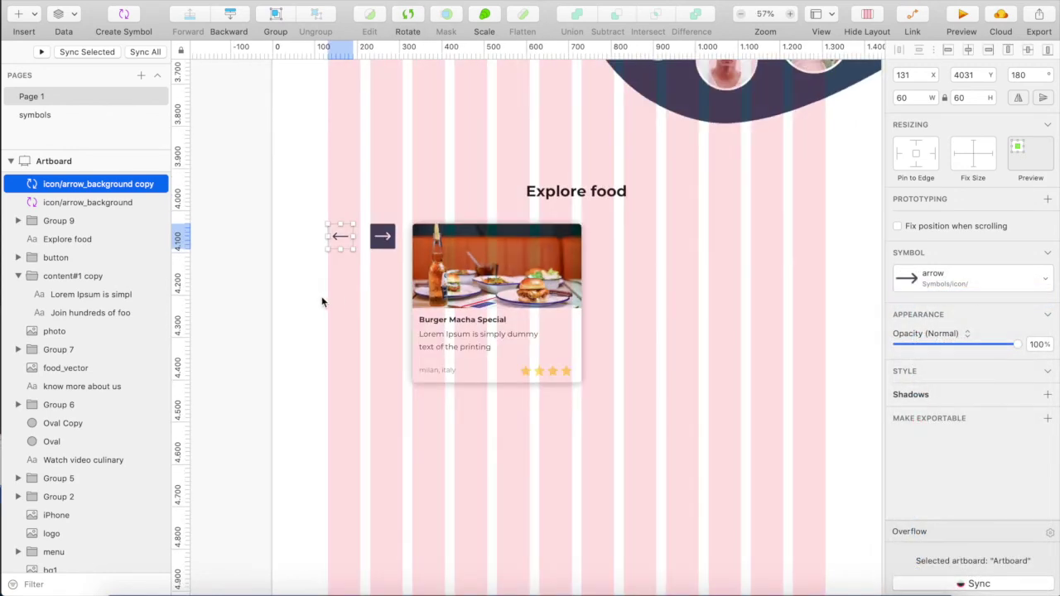
click(321, 296)
Duplicate the food card twice to the right, placing the second card at X 771 in the same row
scroll(372, 290, right, 1)
click(420, 280)
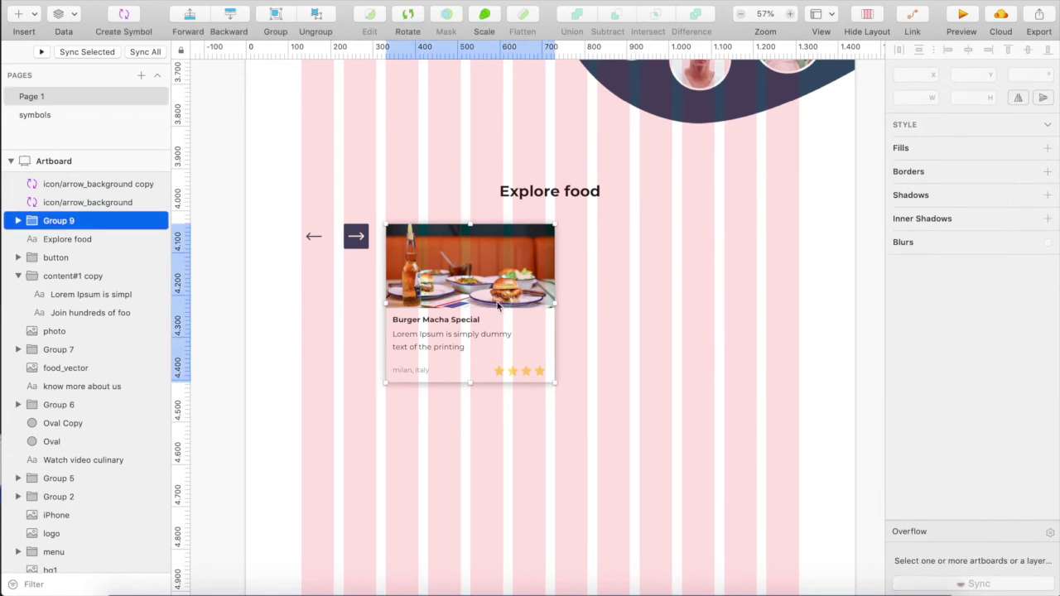
drag(478, 321, 806, 313)
Replace the image fill of the second food card's photo area with f2.png from the asset folder
double_click(654, 265)
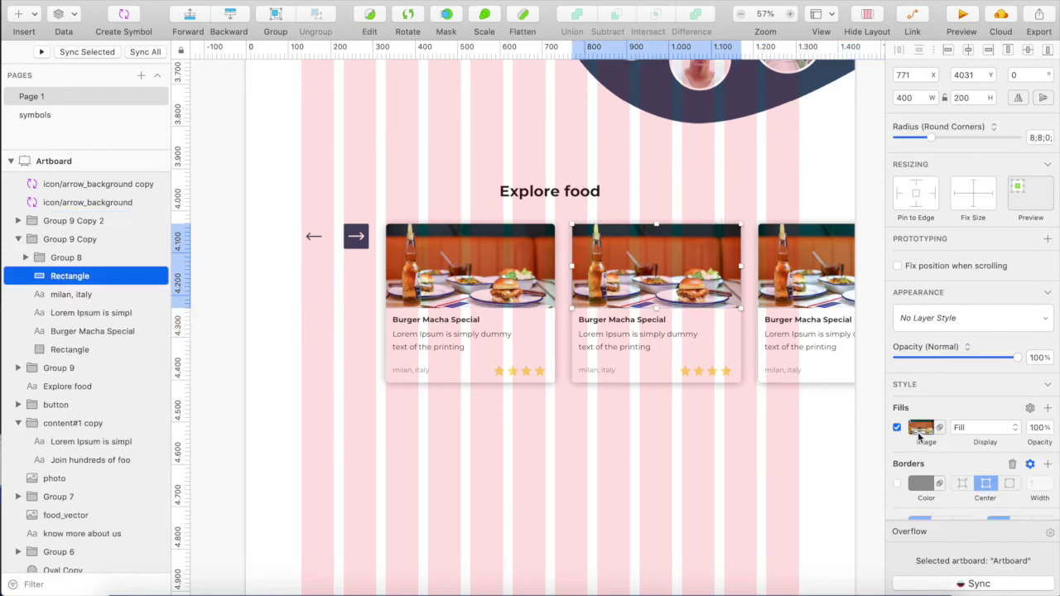
click(919, 428)
click(972, 449)
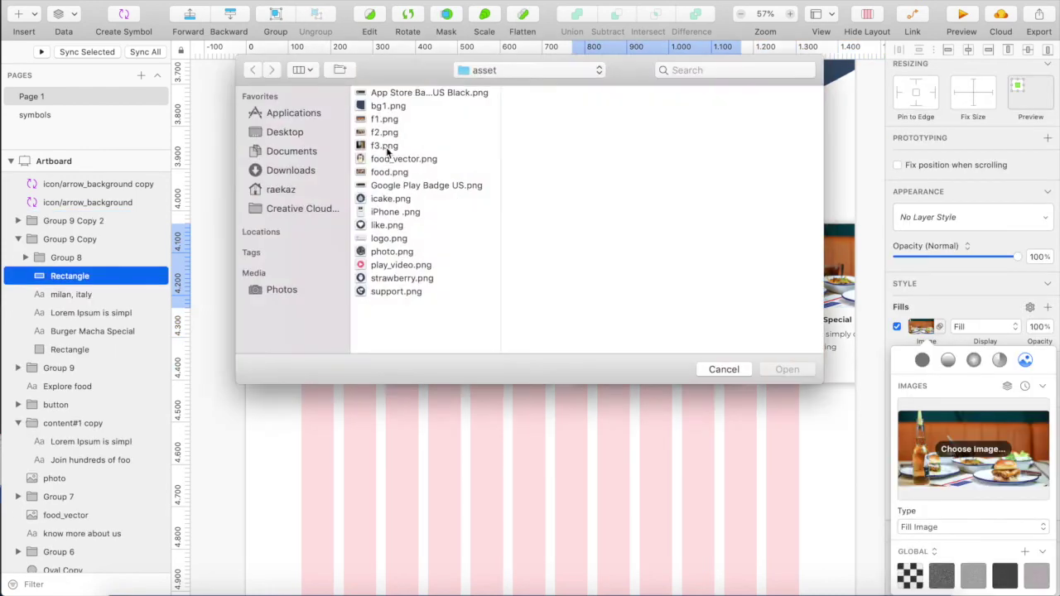
click(406, 134)
click(772, 373)
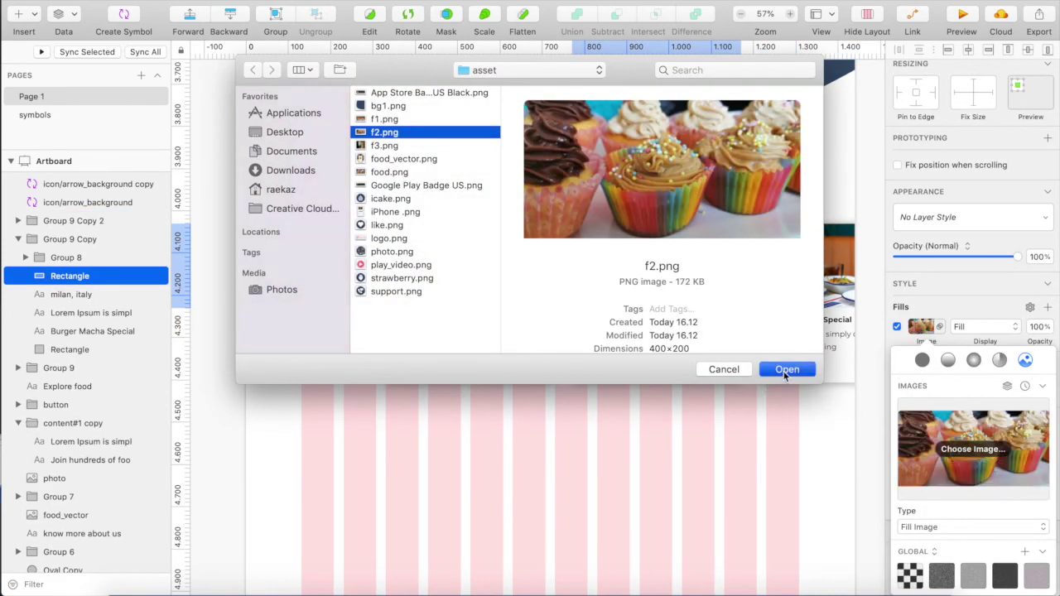
Change the second food card's title to "Cake roma venna"
double_click(651, 319)
triple_click(651, 321)
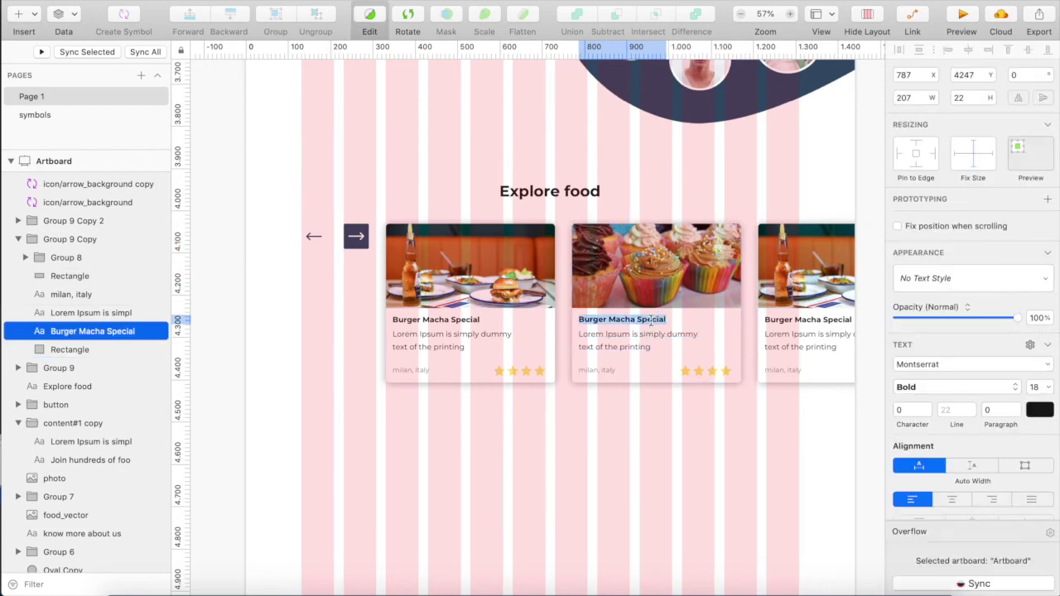
key(Escape)
Replace the image fill of the third food card's photo area with the cookies image f3.png
scroll(530, 388, right, 5)
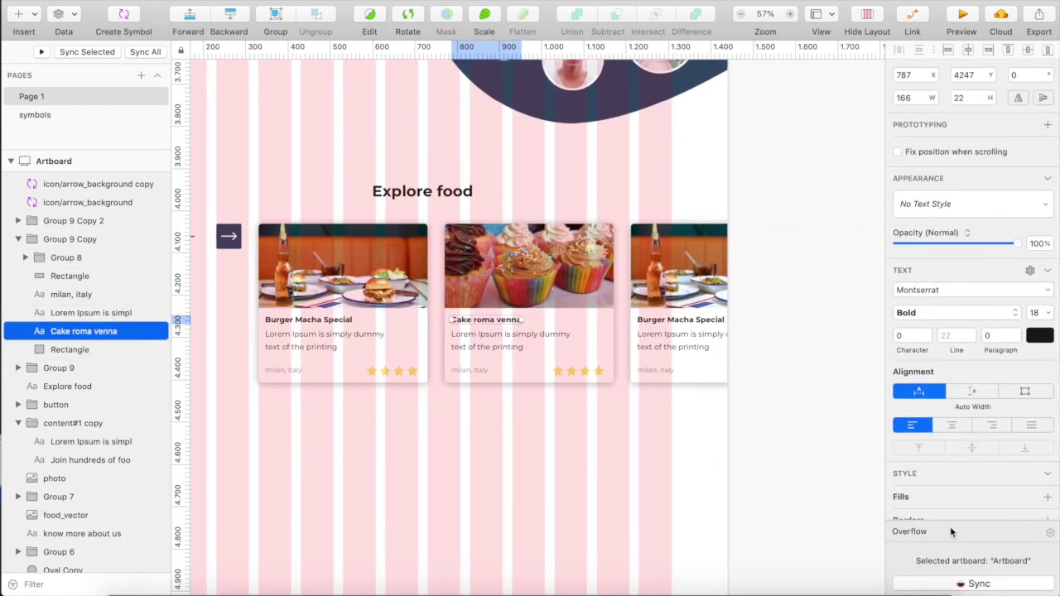
double_click(713, 298)
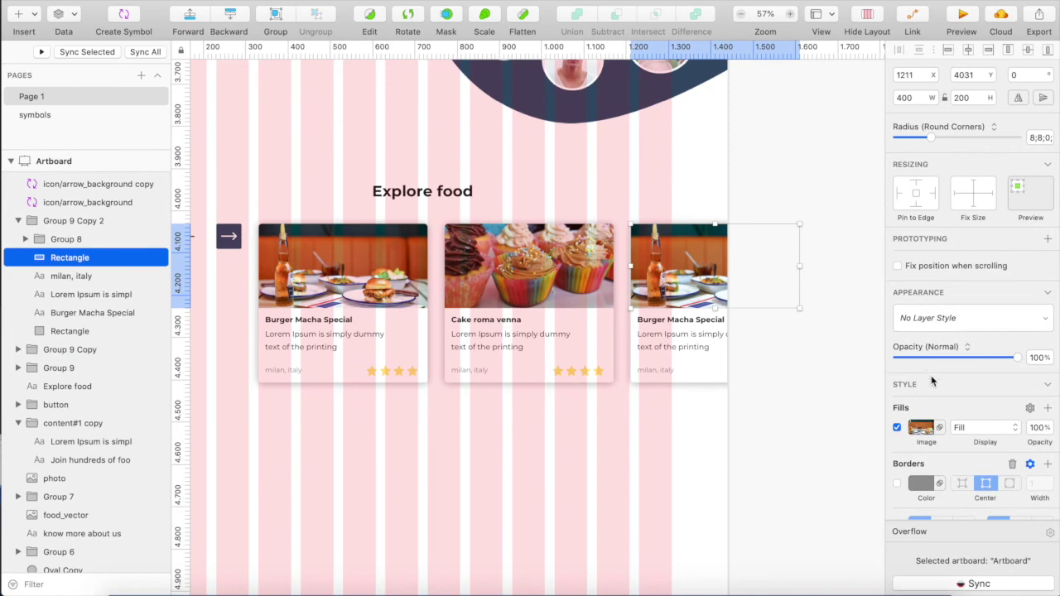
click(919, 427)
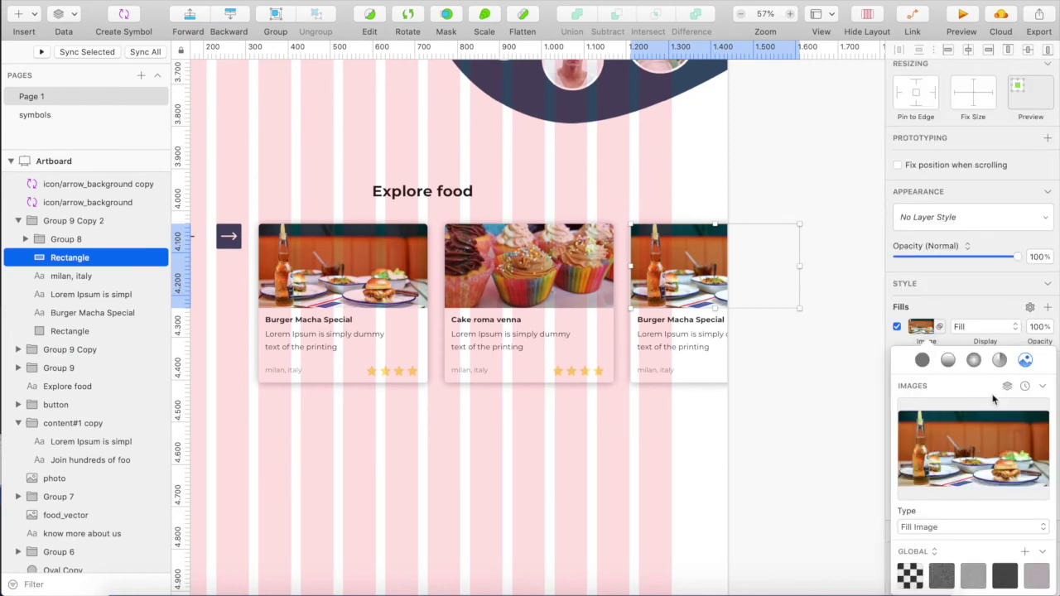
click(972, 449)
click(406, 135)
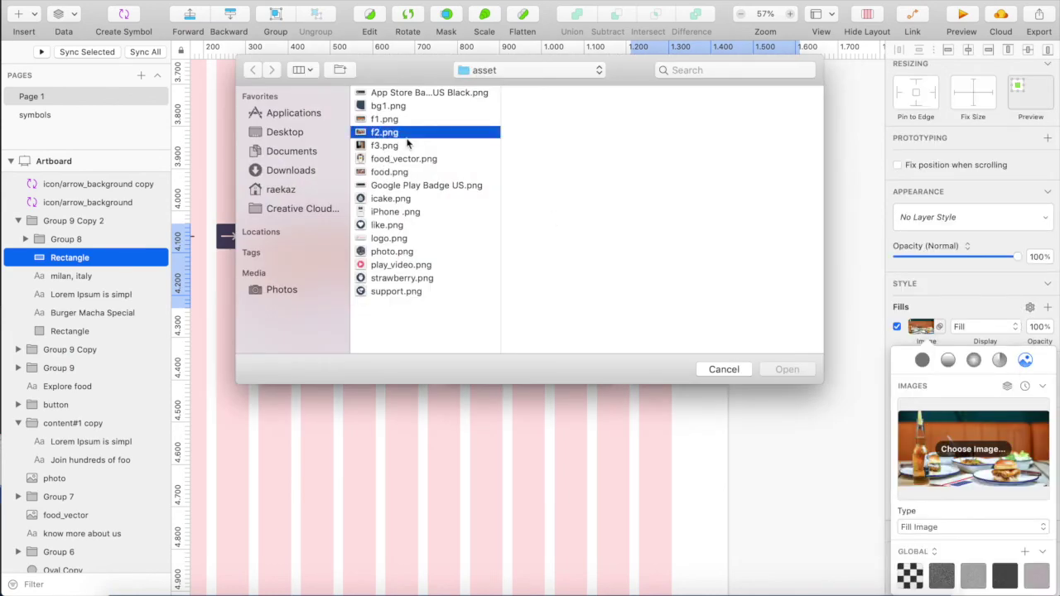
key(Return)
click(977, 452)
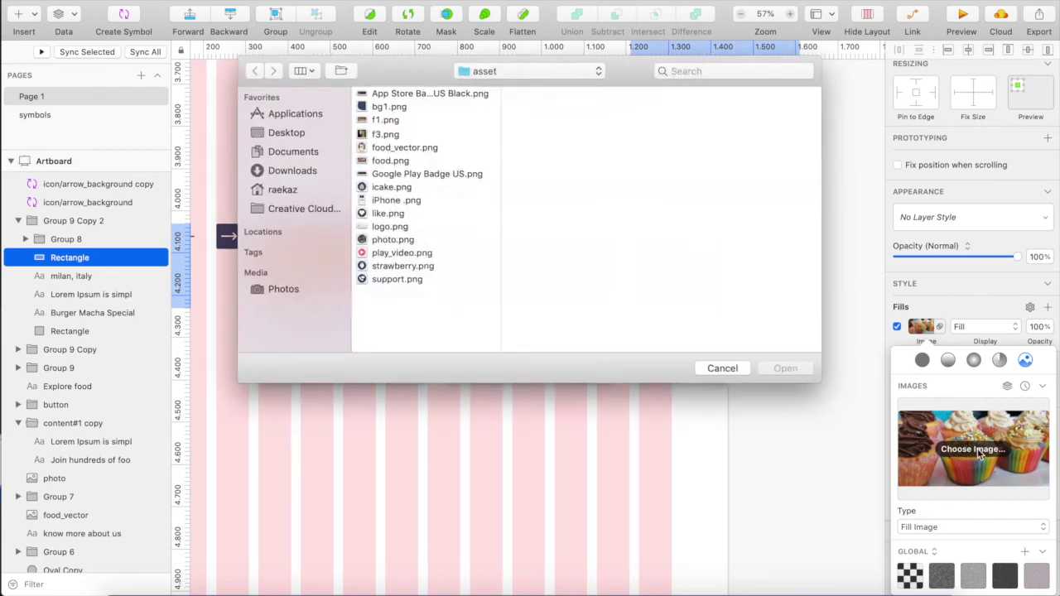
double_click(394, 148)
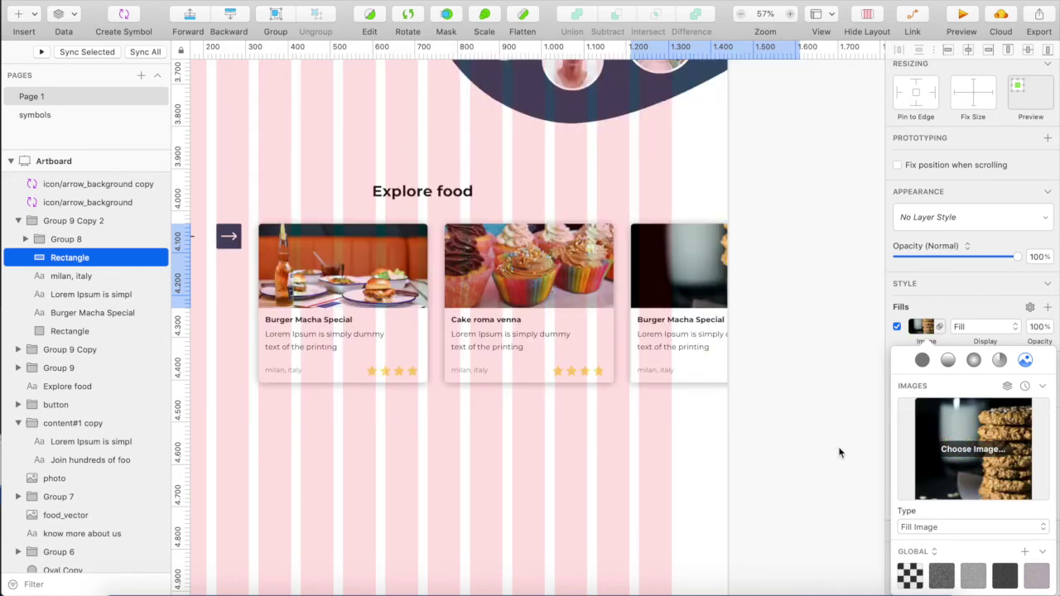
Change the third food card's title to "Cookies venesia" and hide the layout grid
click(696, 319)
double_click(695, 319)
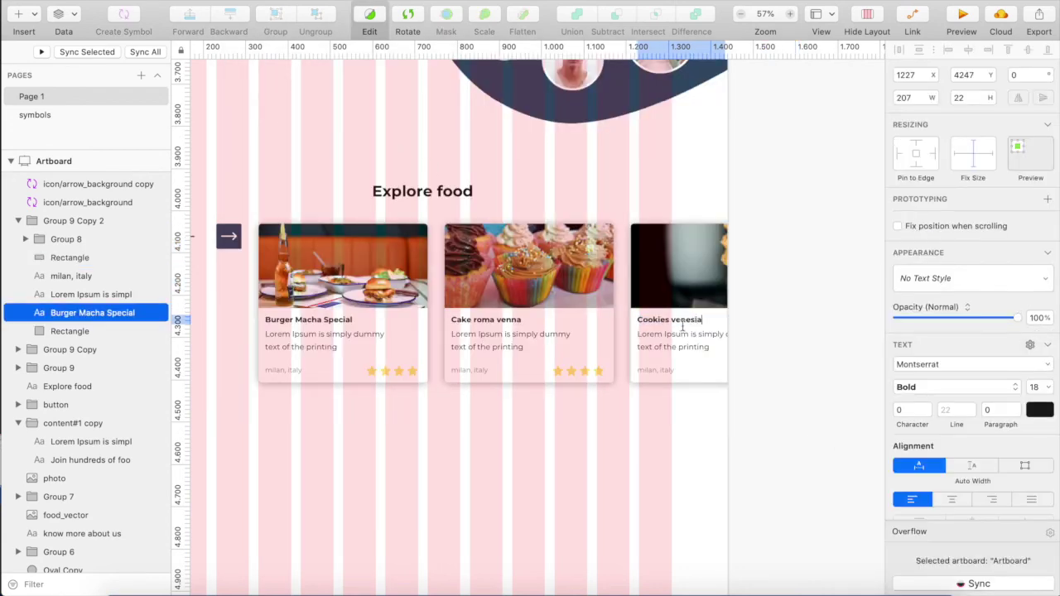
key(Escape)
scroll(493, 453, down, 3)
click(861, 29)
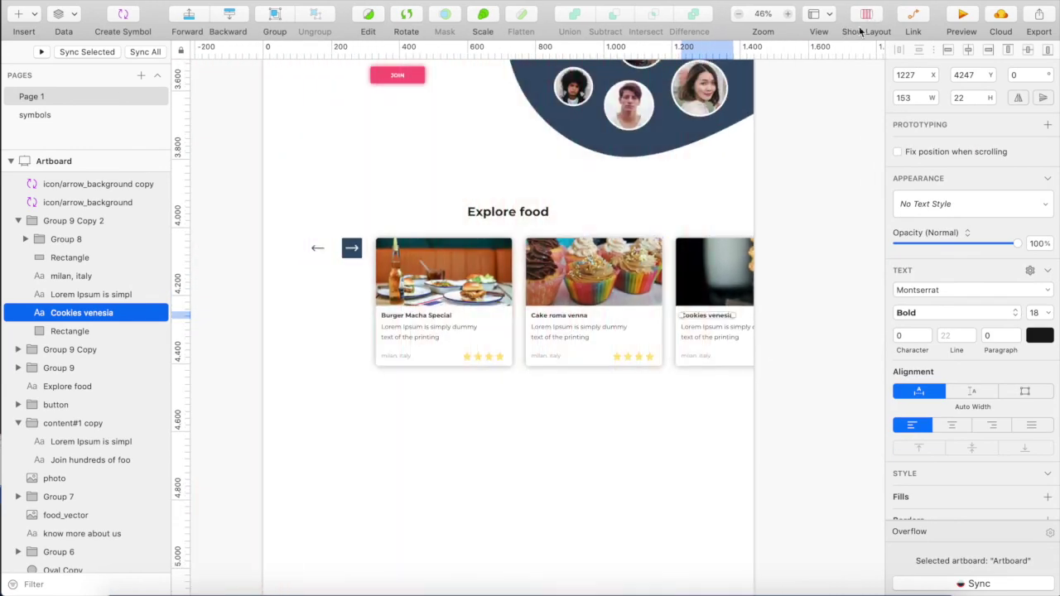
Add a "Tips travel food" heading in Montserrat Bold 36 below the food cards and center it horizontally on the artboard
click(425, 372)
key(super+minus)
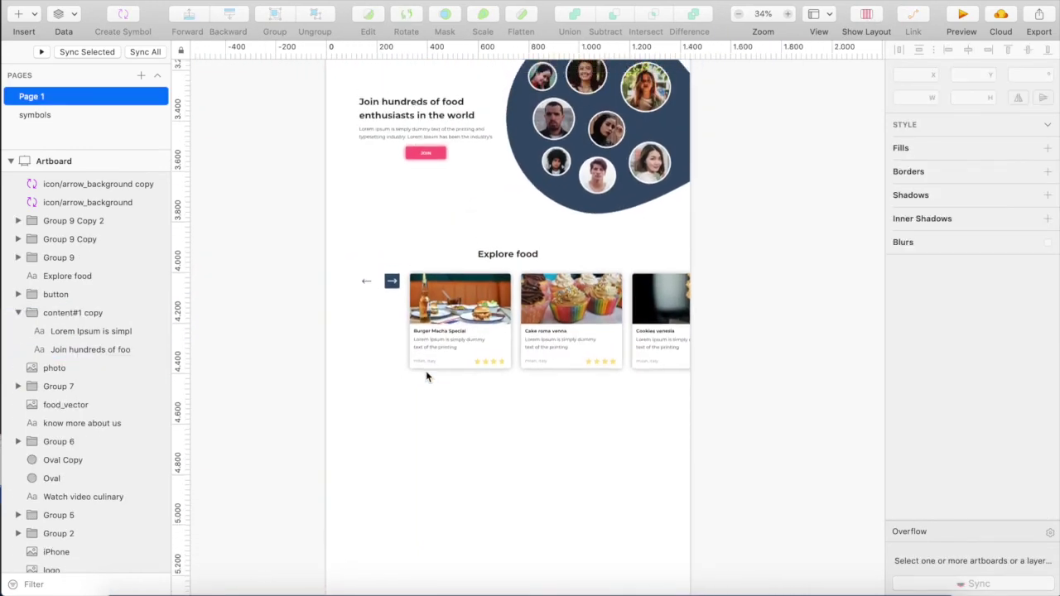
scroll(426, 376, up, 3)
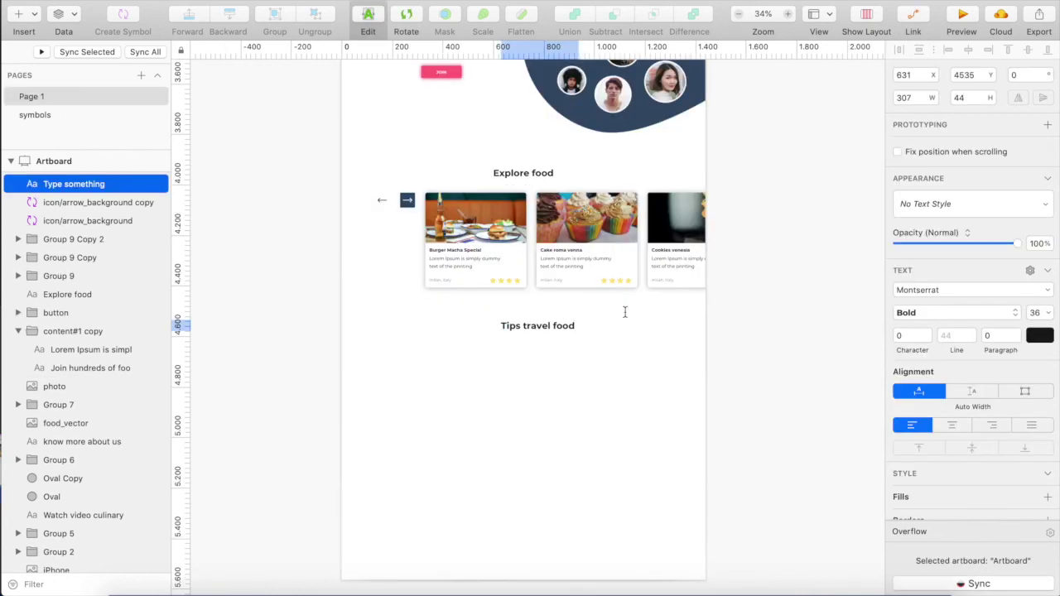
key(Escape)
scroll(561, 351, down, 2)
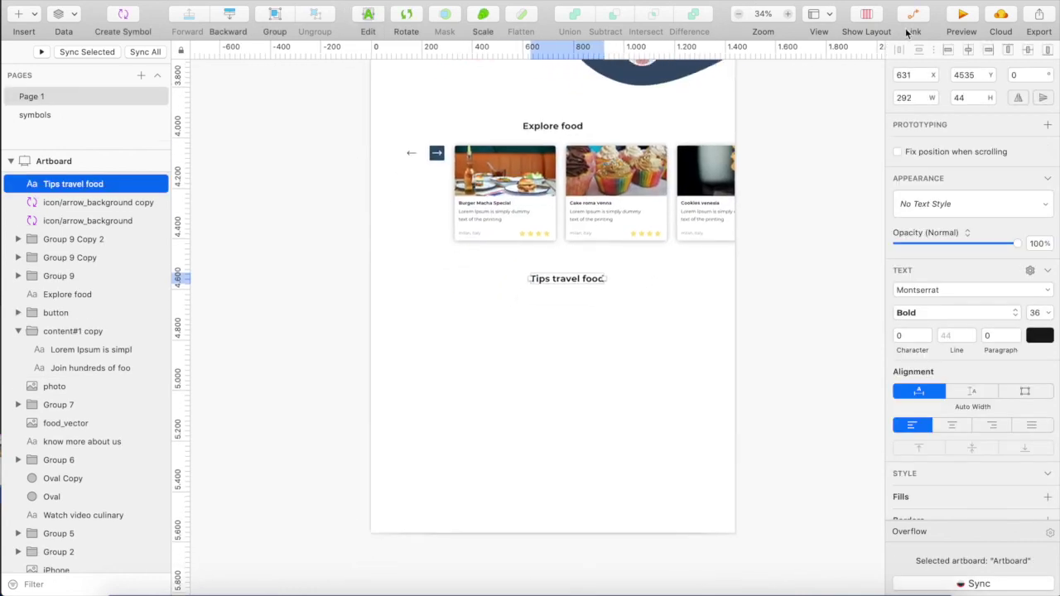
scroll(576, 306, down, 1)
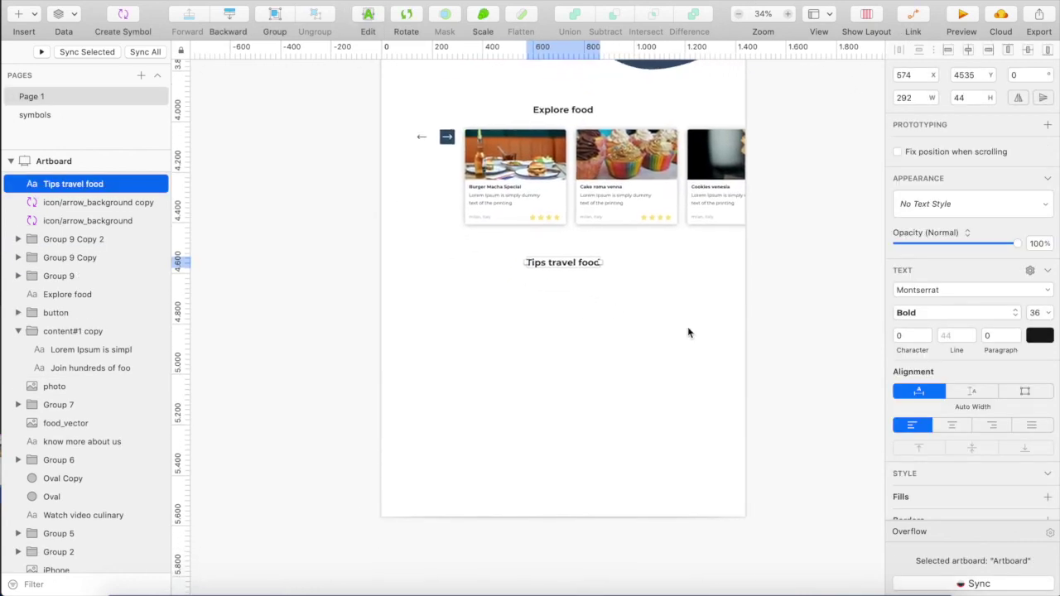
Duplicate the burger card to X 91 below the "Tips travel food" heading and delete the copy's texts, stars and photo
click(508, 189)
drag(508, 189, 469, 332)
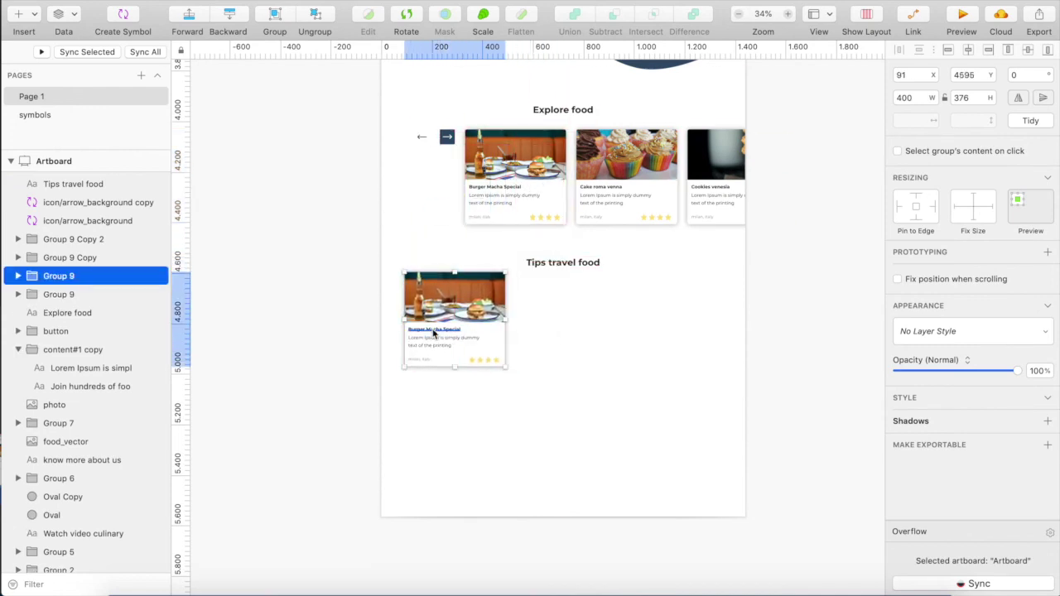
double_click(489, 361)
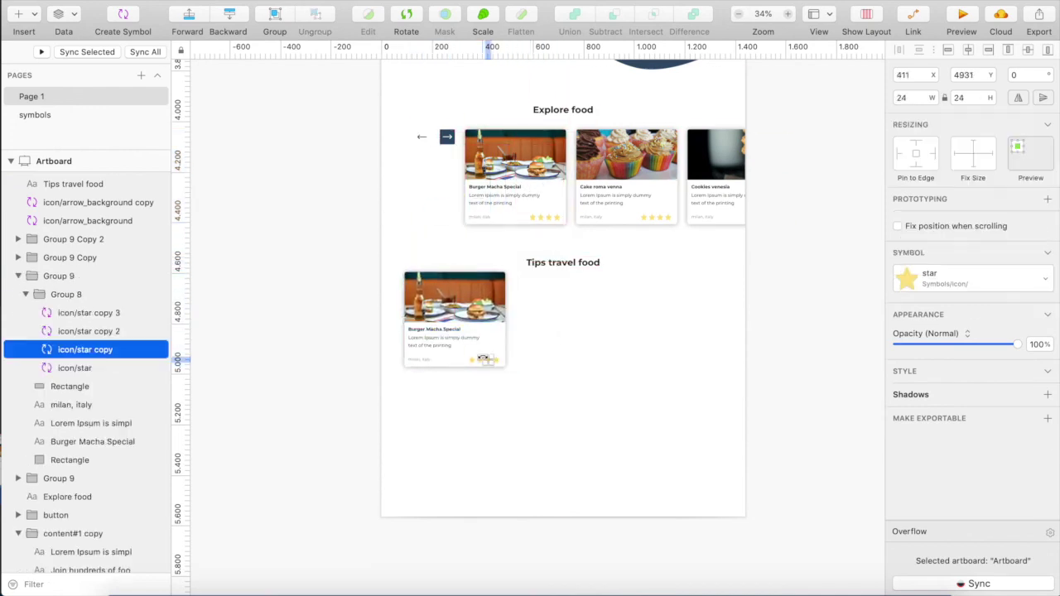
click(426, 339)
scroll(427, 339, up, 3)
shift+click(443, 324)
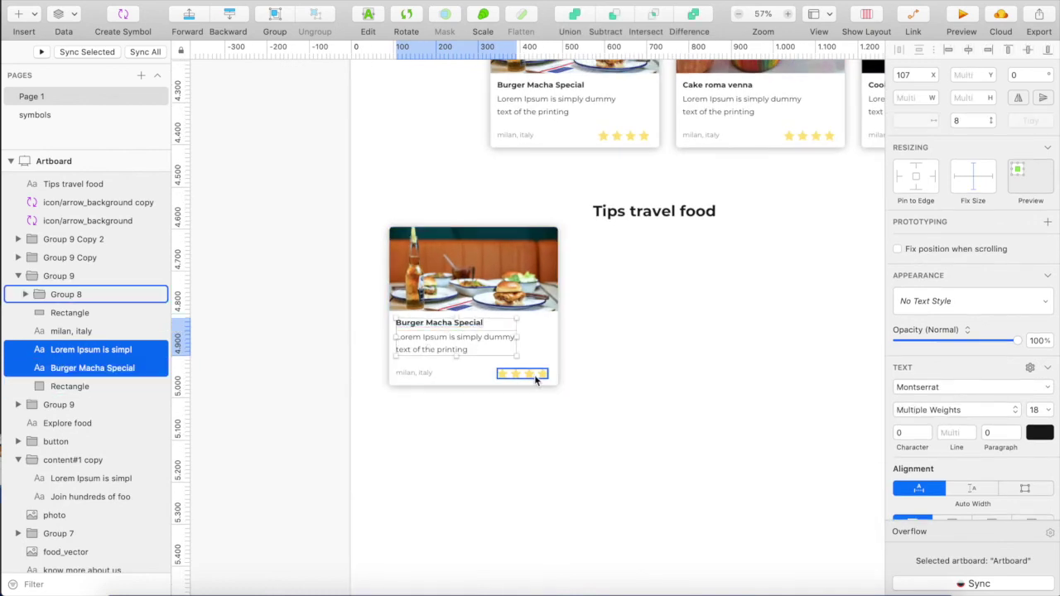
shift+click(537, 375)
shift+click(424, 374)
key(Delete)
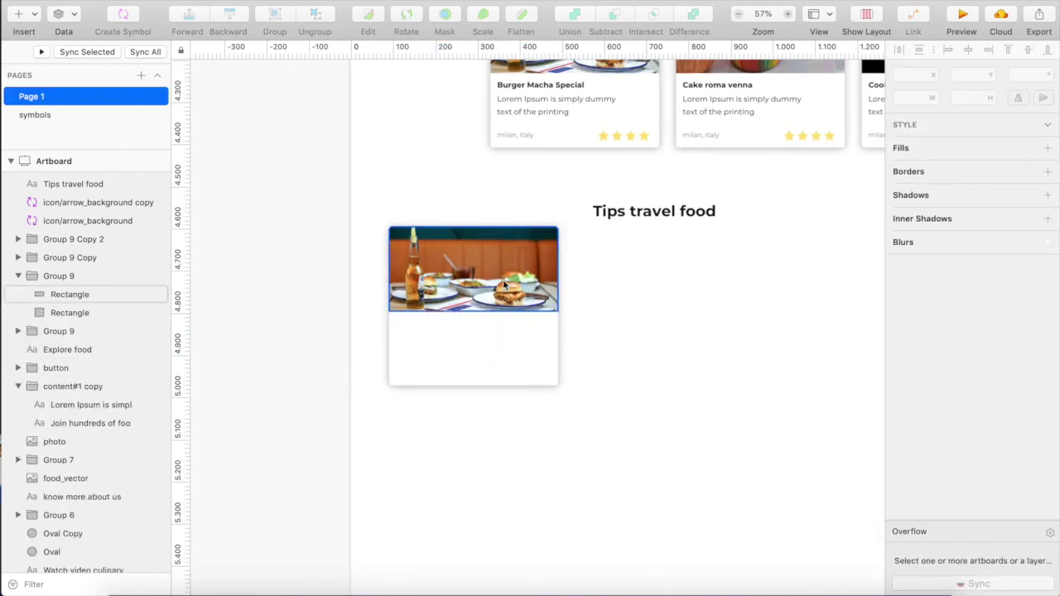
click(502, 279)
key(Delete)
Resize the emptied card to 377 by 398 px and place it at Y 4640
click(508, 301)
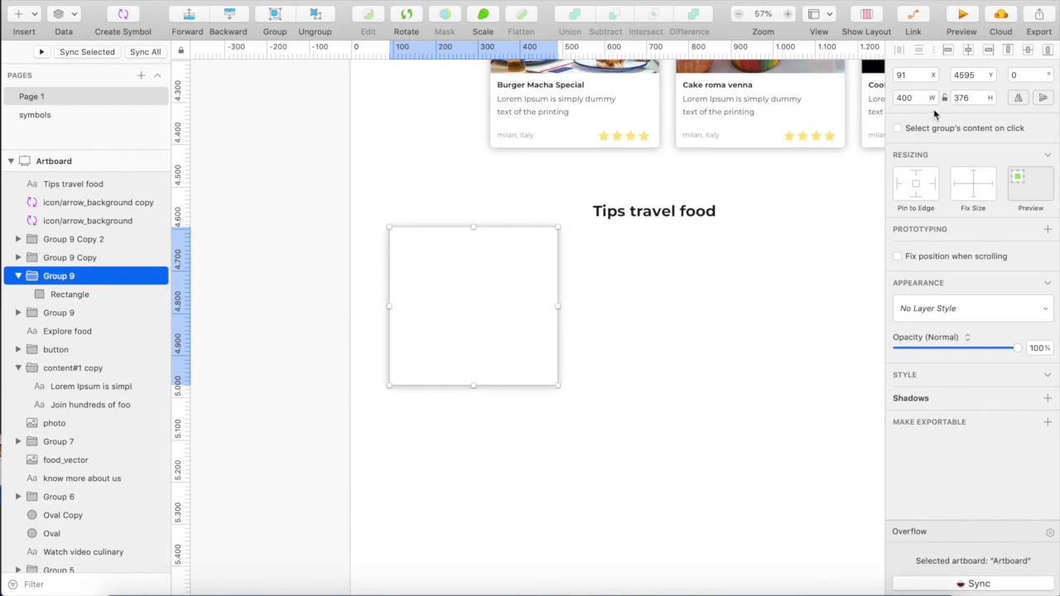
key(super+minus)
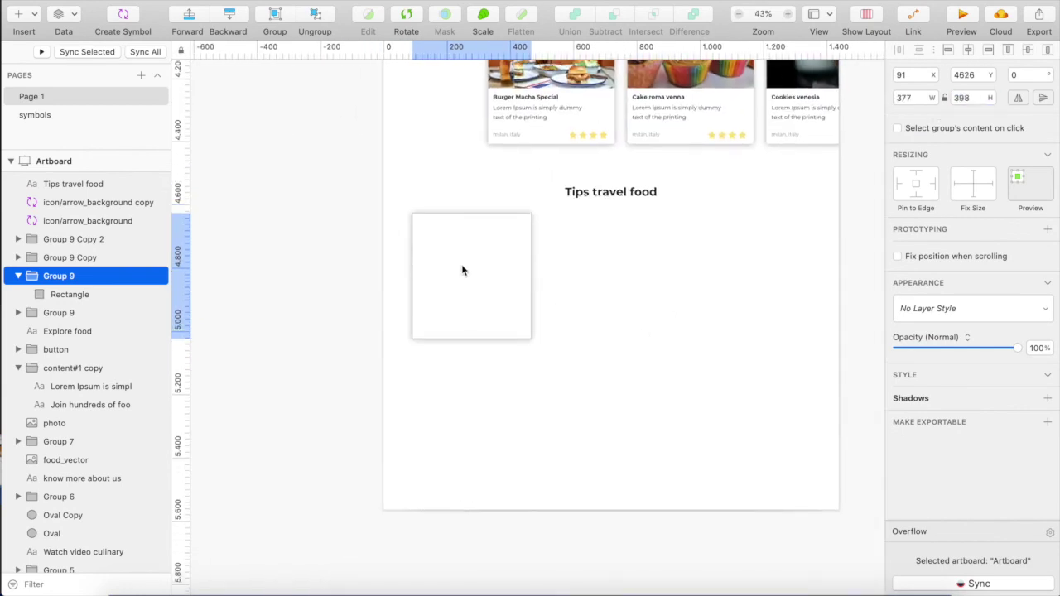
click(422, 374)
Duplicate the card's rectangle, turn off the copy's shadow, set its height to 200 and round only its top corners at radius 8
double_click(502, 290)
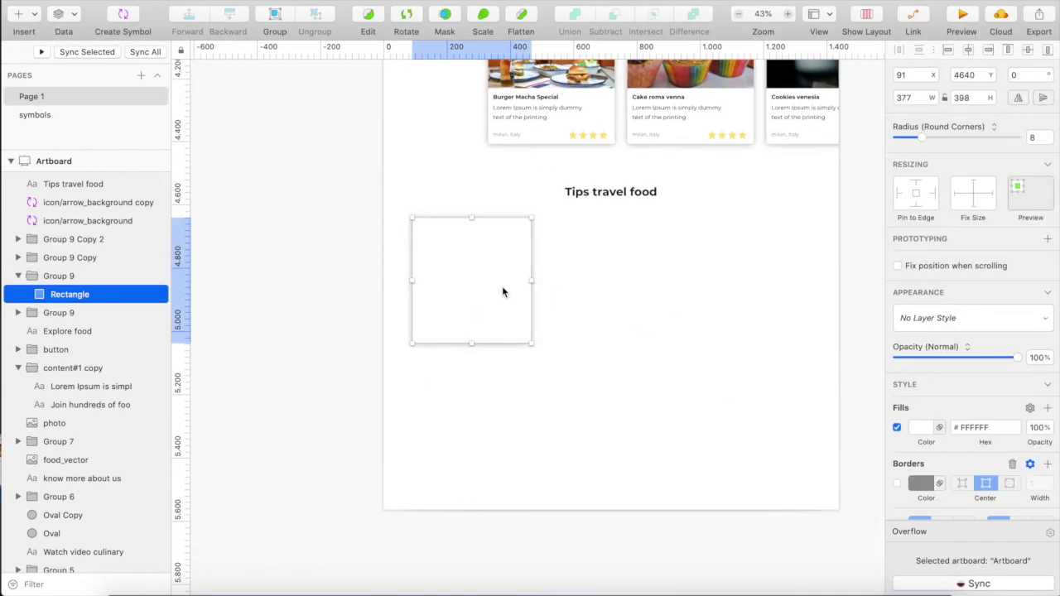
key(super+d)
scroll(936, 443, down, 3)
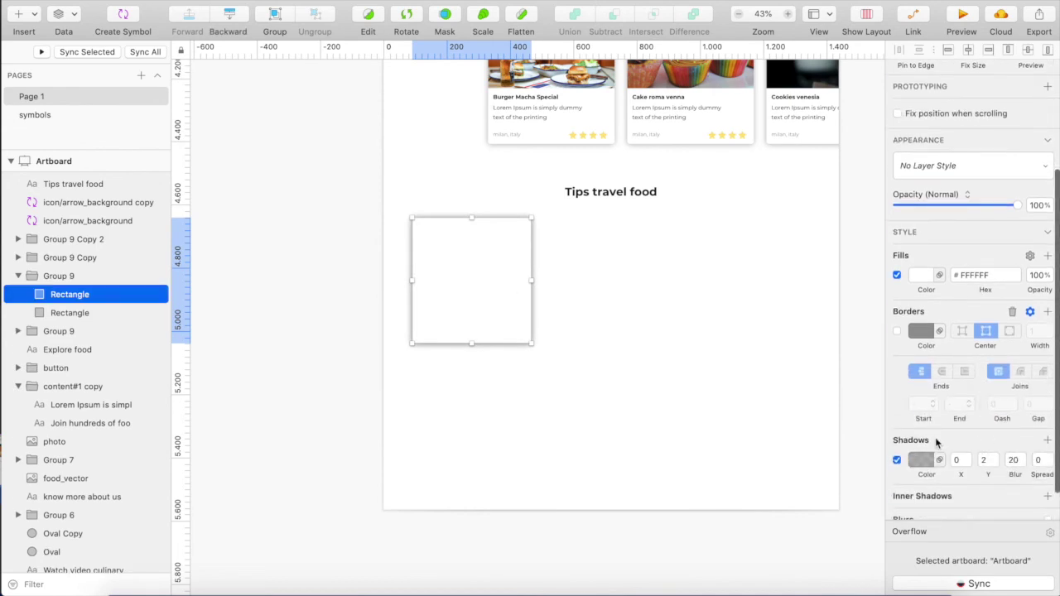
click(896, 461)
scroll(946, 237, up, 5)
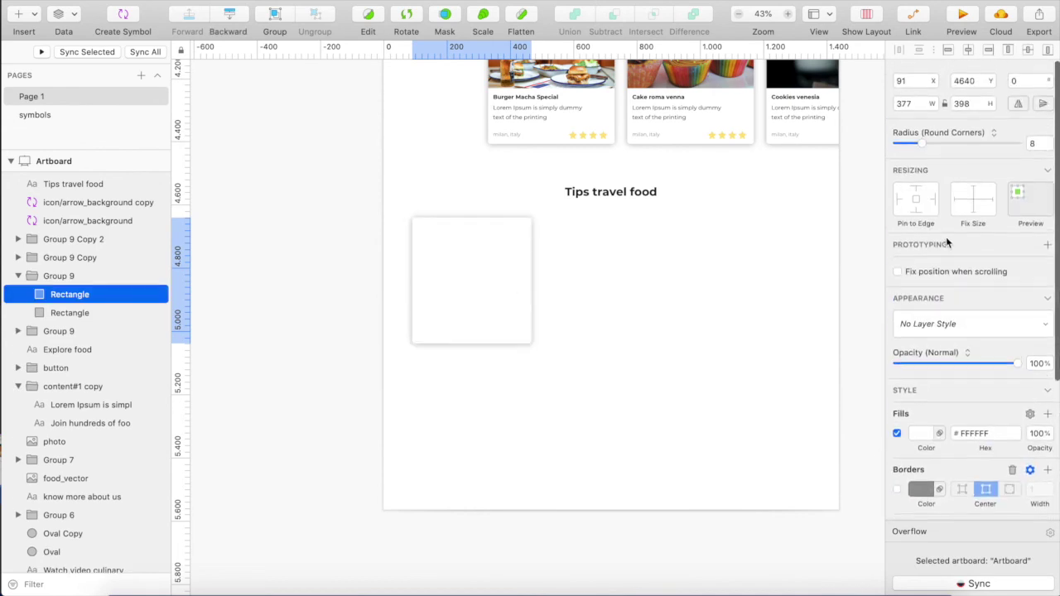
text(200)
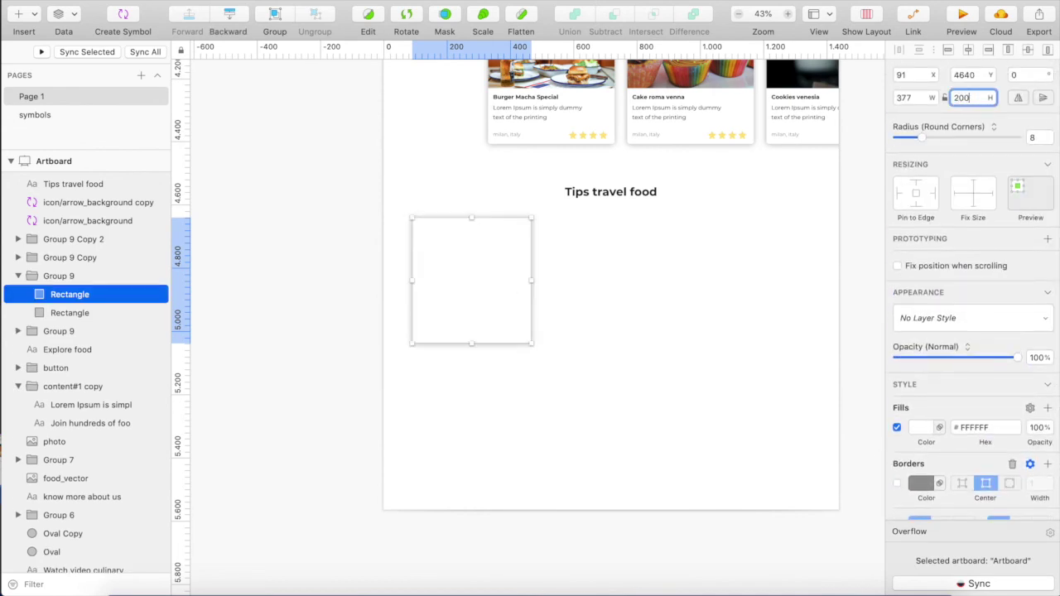
key(Return)
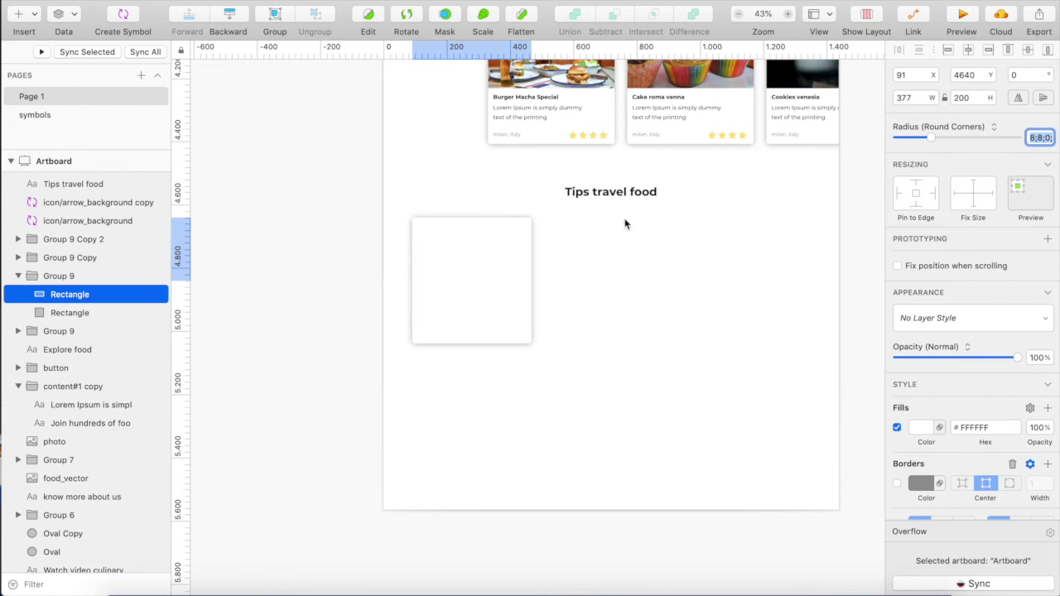
Fill the card's 377 by 200 px upper rectangle with the fruit market photo from the asset folder
scroll(668, 336, down, 2)
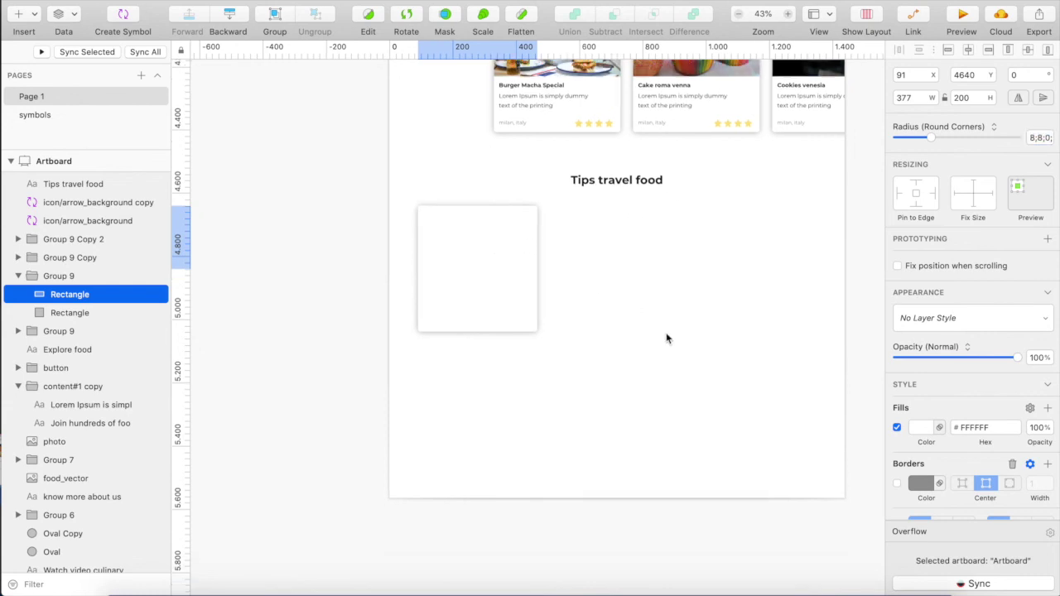
click(460, 366)
click(501, 238)
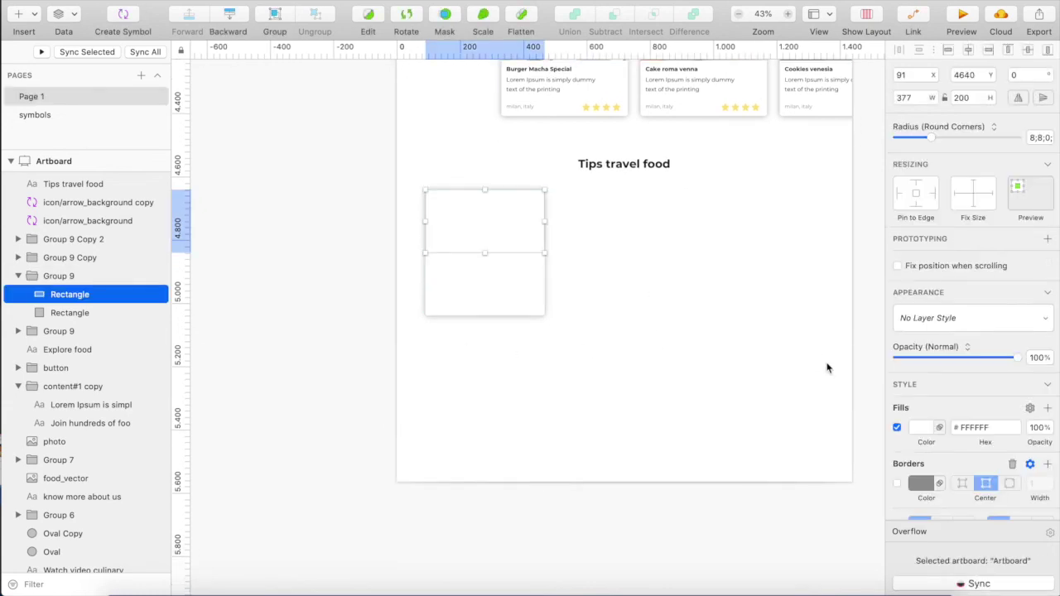
click(921, 427)
click(1026, 360)
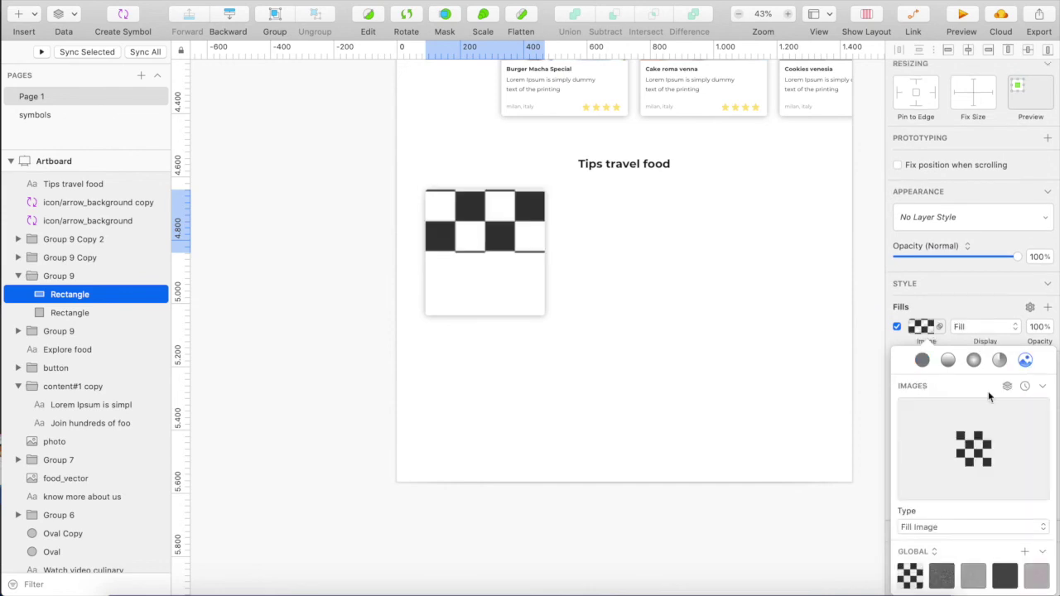
click(963, 453)
click(423, 89)
click(787, 369)
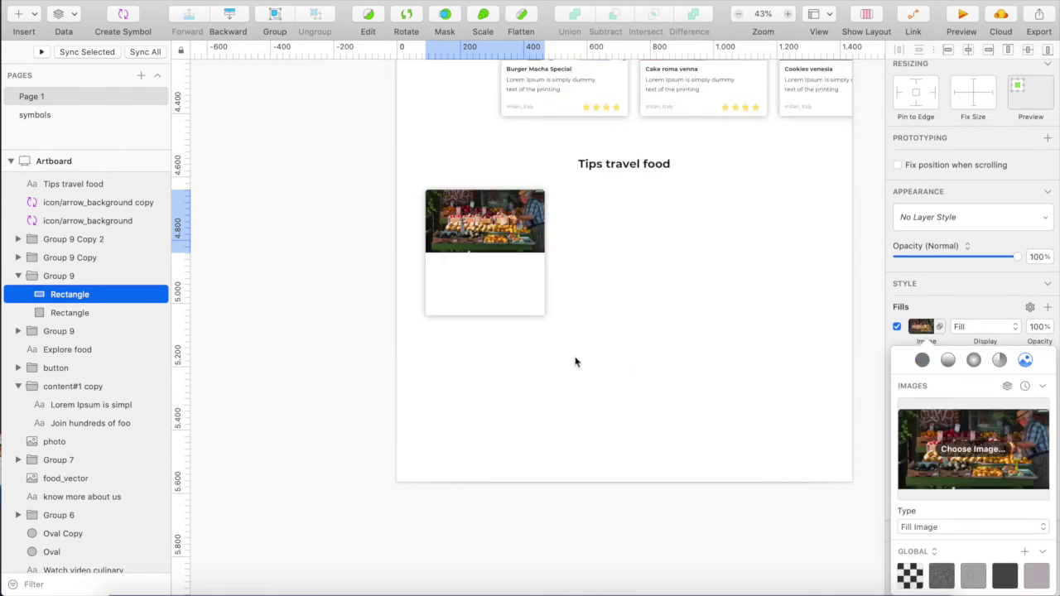
Paste the "looking for fresh fruit" title, Lorem Ipsum text, author line and "12 May 2020" date below the photo with 16 px margins
key(super+v)
scroll(514, 229, up, 3)
drag(514, 229, 495, 251)
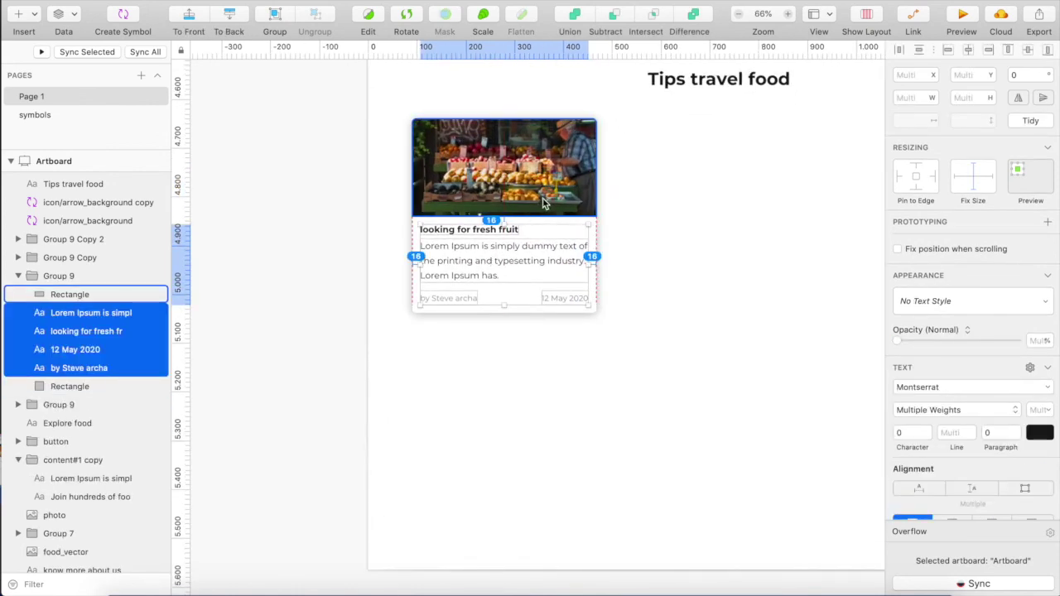
click(407, 310)
Show the layout grid, group the fresh fruit card's elements and align the group to the first column at X 131
scroll(407, 309, down, 2)
key(ctrl+l)
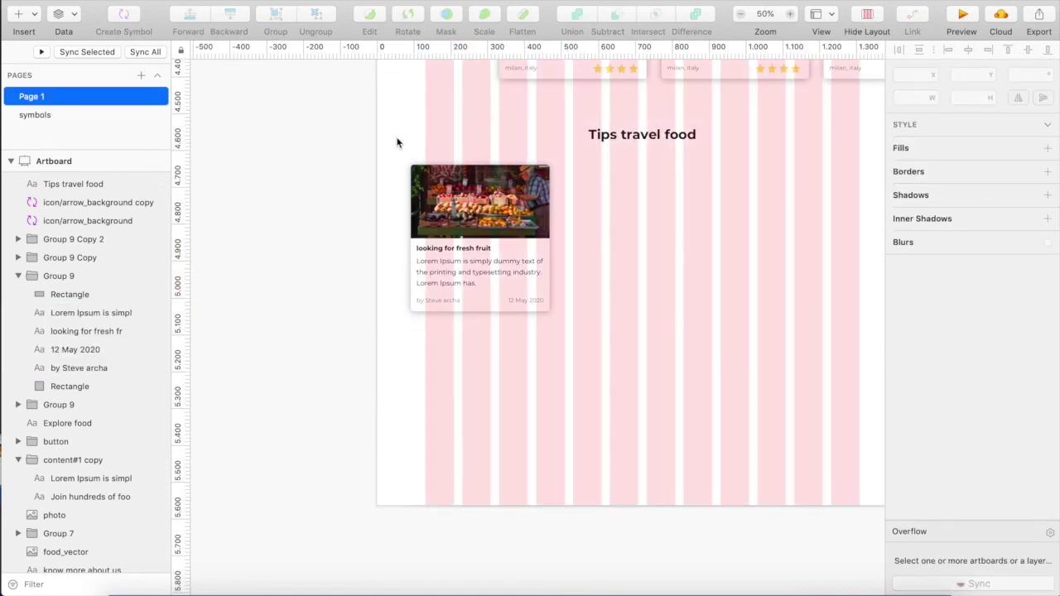
drag(396, 143, 536, 297)
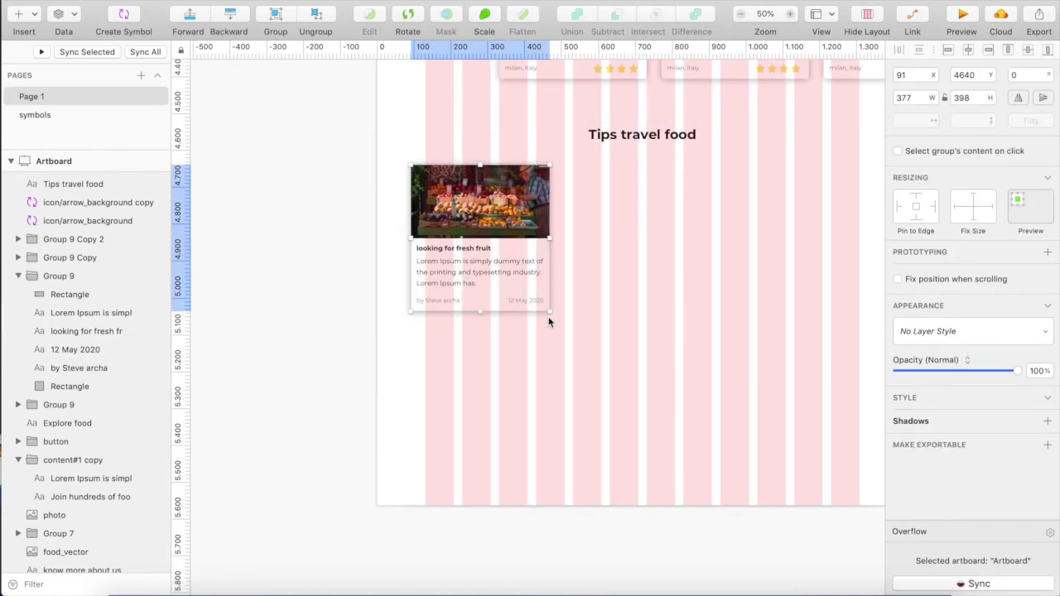
key(super+g)
drag(503, 252, 520, 252)
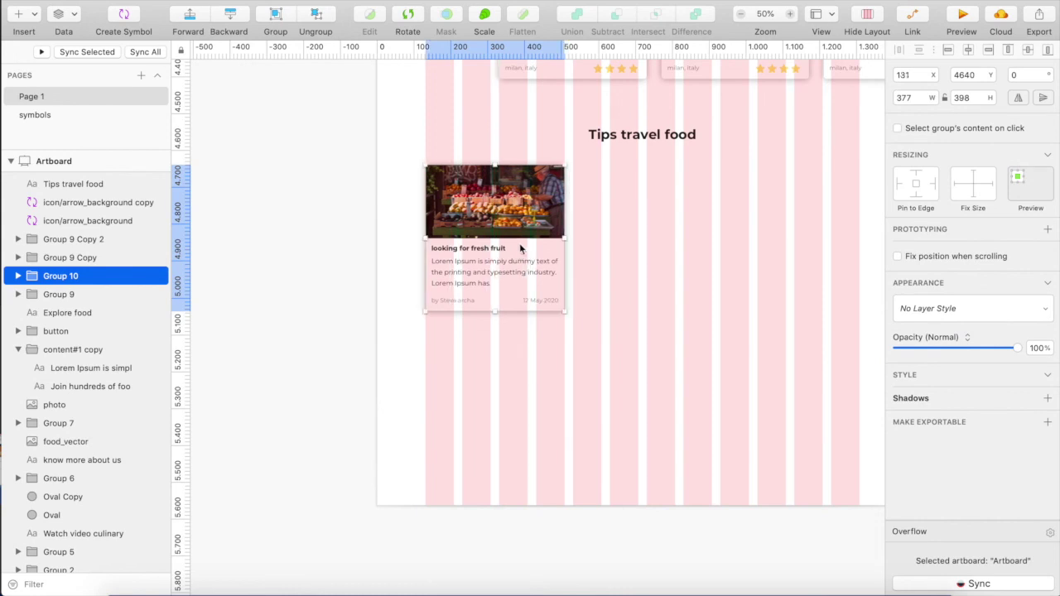
Duplicate the fresh fruit card into the middle four grid columns at X 532, Y 4635, level with the original
key(alt)
drag(546, 190, 640, 214)
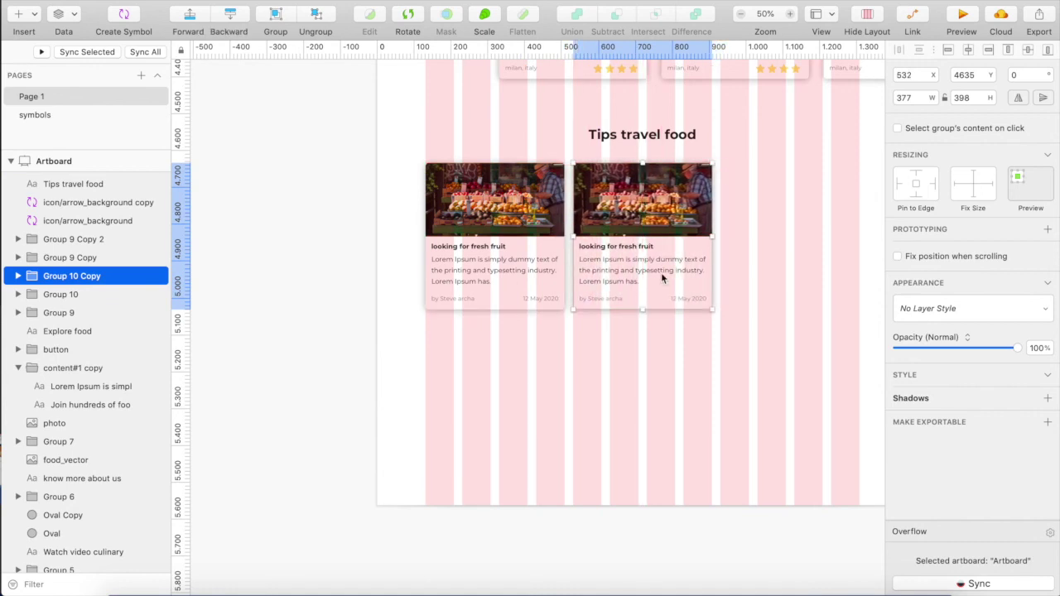
scroll(660, 273, right, 2)
scroll(661, 272, up, 1)
click(572, 395)
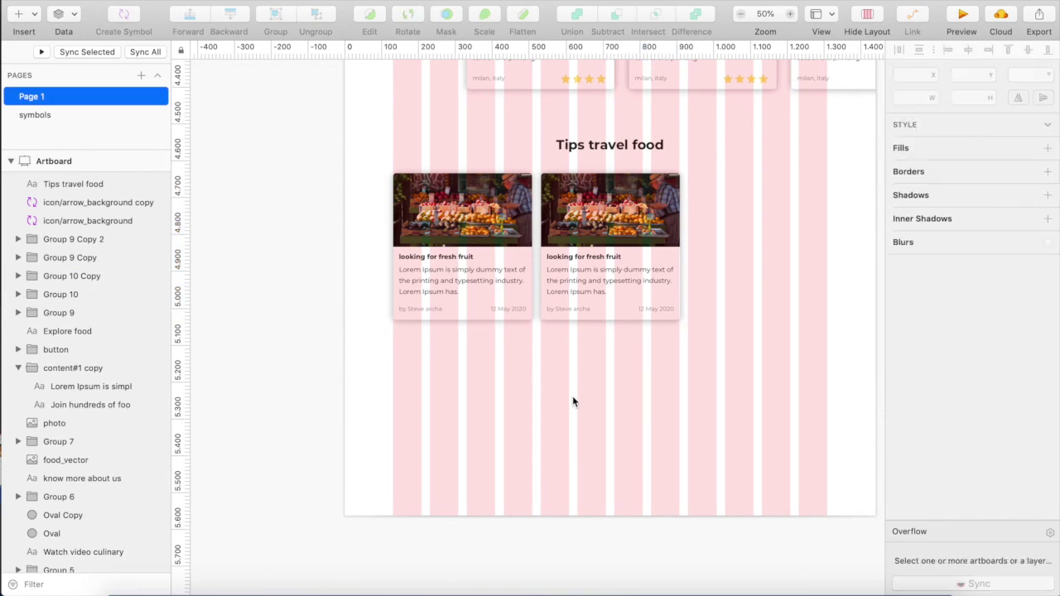
Replace the second card's photo fill with a2.png from the asset folder
scroll(572, 396, right, 2)
scroll(572, 396, up, 1)
super+click(622, 239)
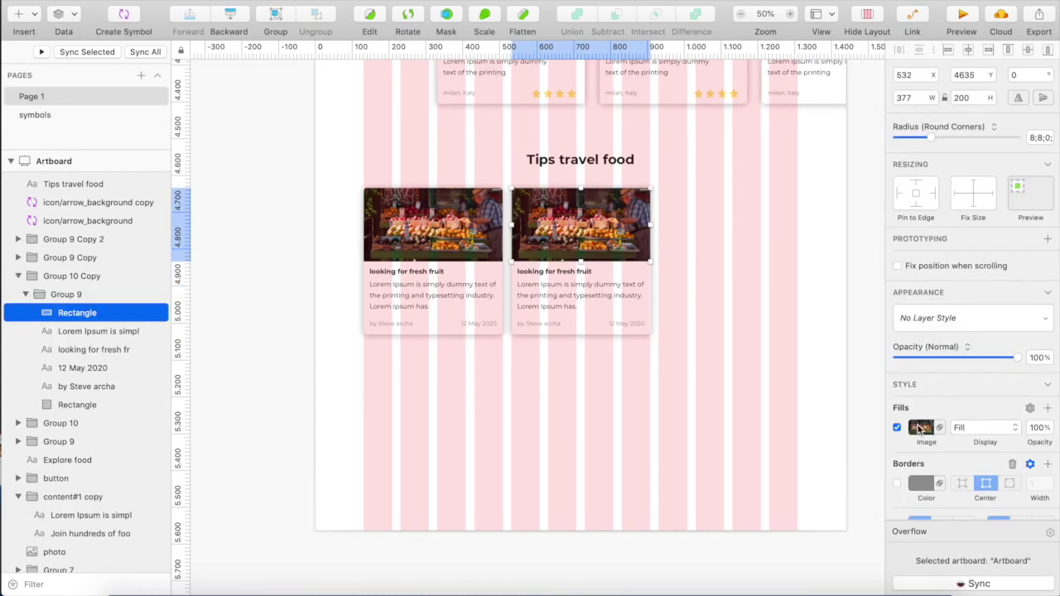
click(921, 427)
click(949, 455)
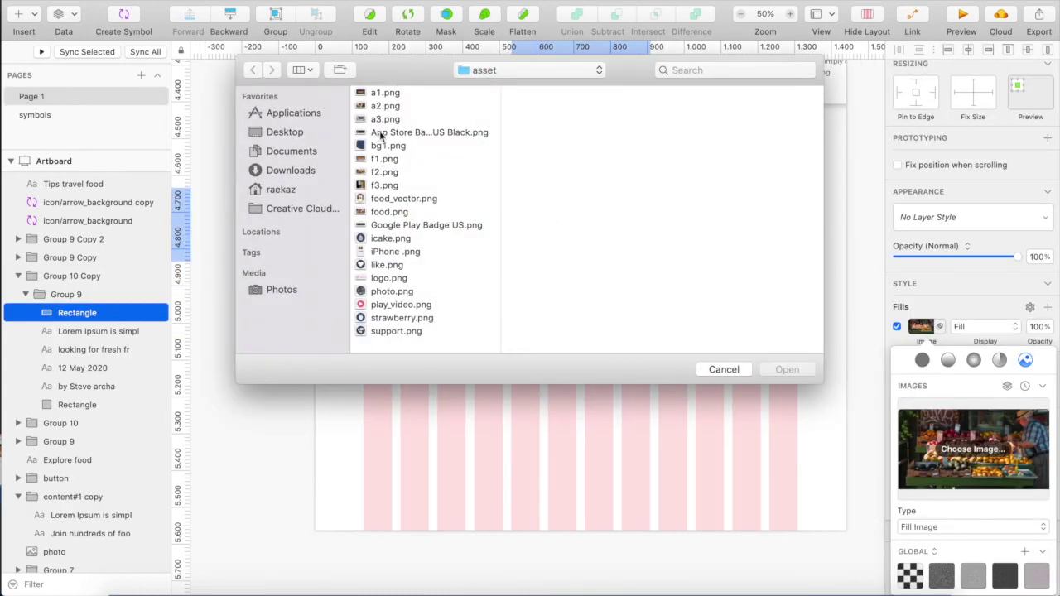
click(398, 107)
click(784, 369)
Change the second card's title to "processing strawberry"
double_click(561, 270)
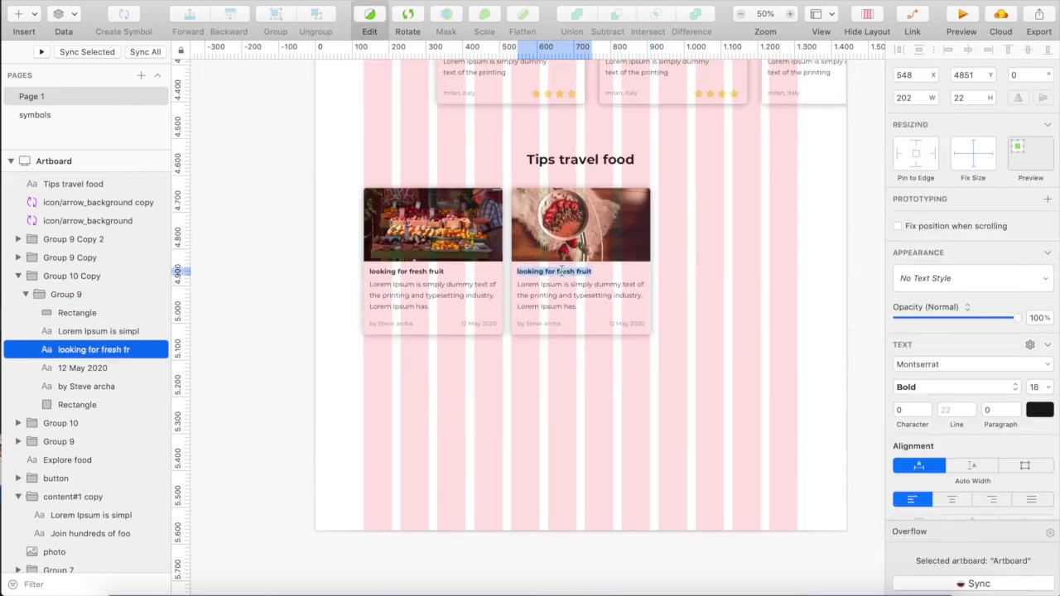
key(Escape)
click(507, 387)
Duplicate the strawberry card into the last four grid columns and replace the copy's photo fill with a3.png
click(632, 240)
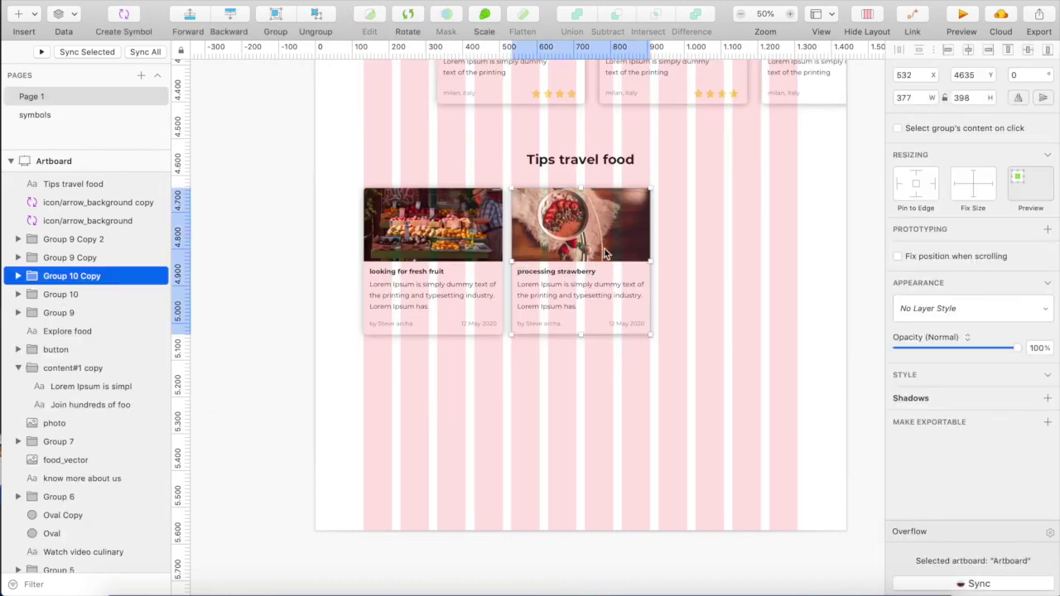
alt+drag(632, 240, 760, 237)
key(Return)
key(Return)
click(985, 434)
click(982, 428)
click(920, 427)
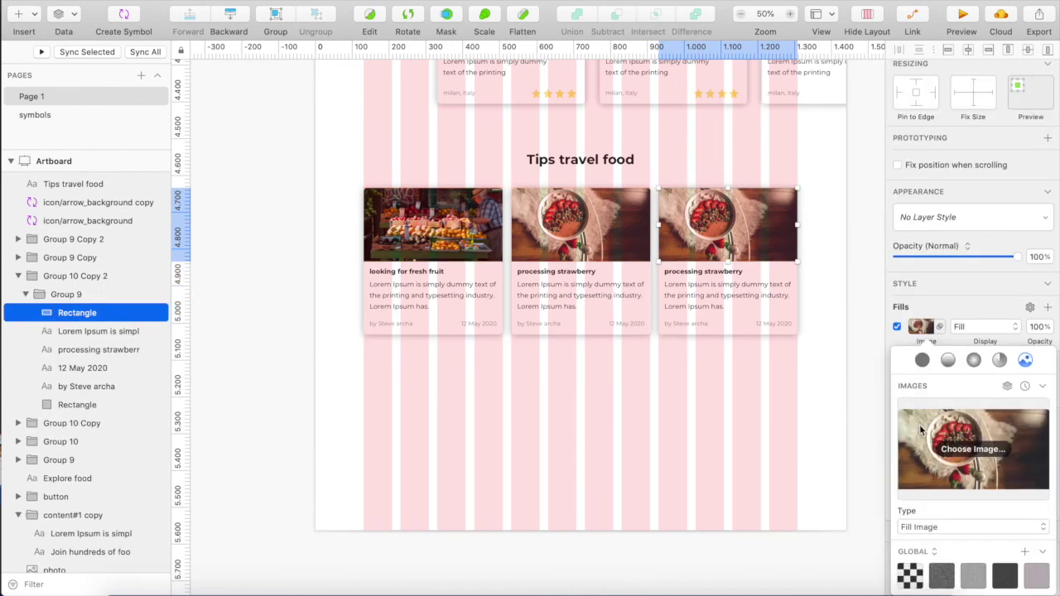
click(962, 454)
double_click(389, 119)
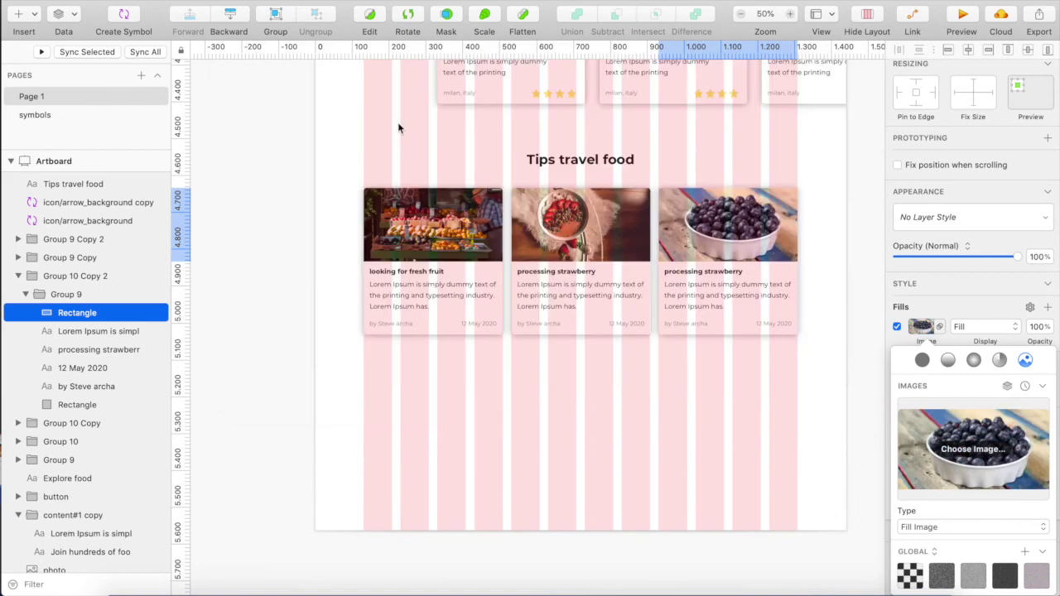
Change the third card's title to "the best fruit blueberries"
click(714, 279)
double_click(713, 273)
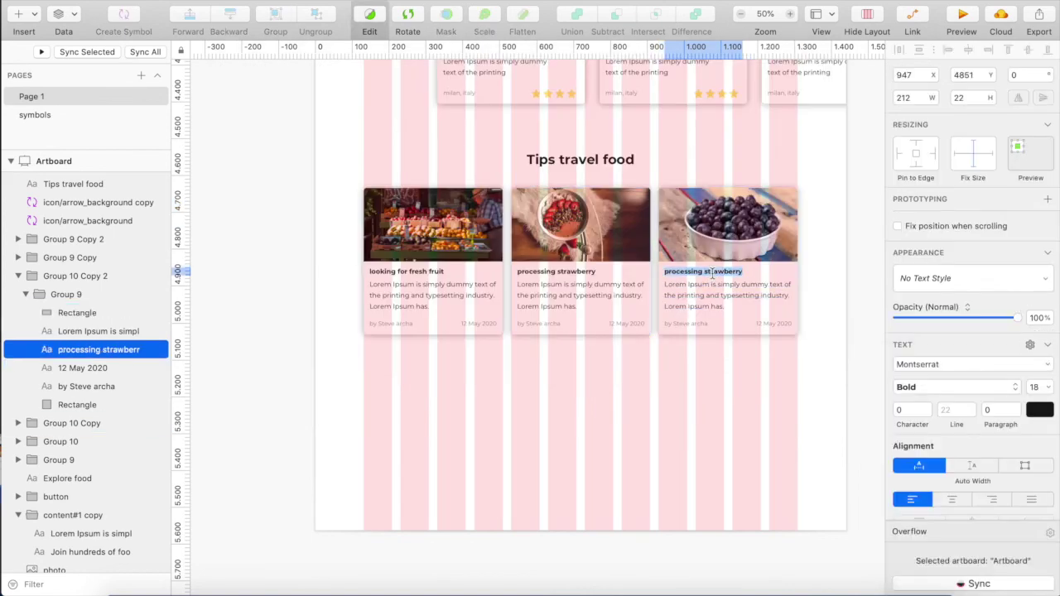
key(Escape)
key(Escape)
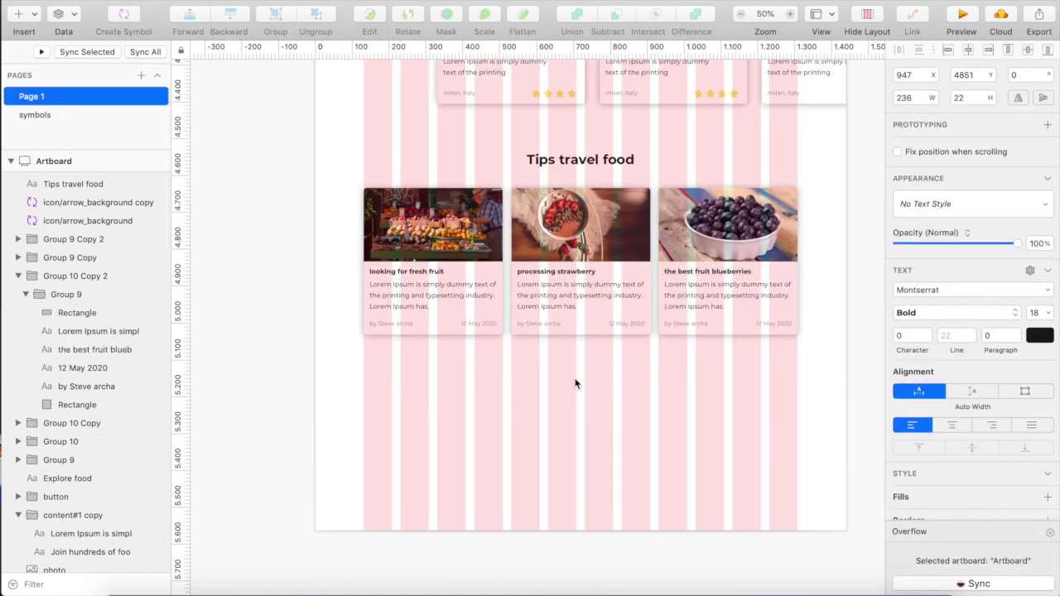
Paste the FIND FOOD footer group below the travel food cards and place it 85 px beneath them at X 131, Y 5118
scroll(575, 384, down, 3)
scroll(524, 380, down, 2)
key(super+v)
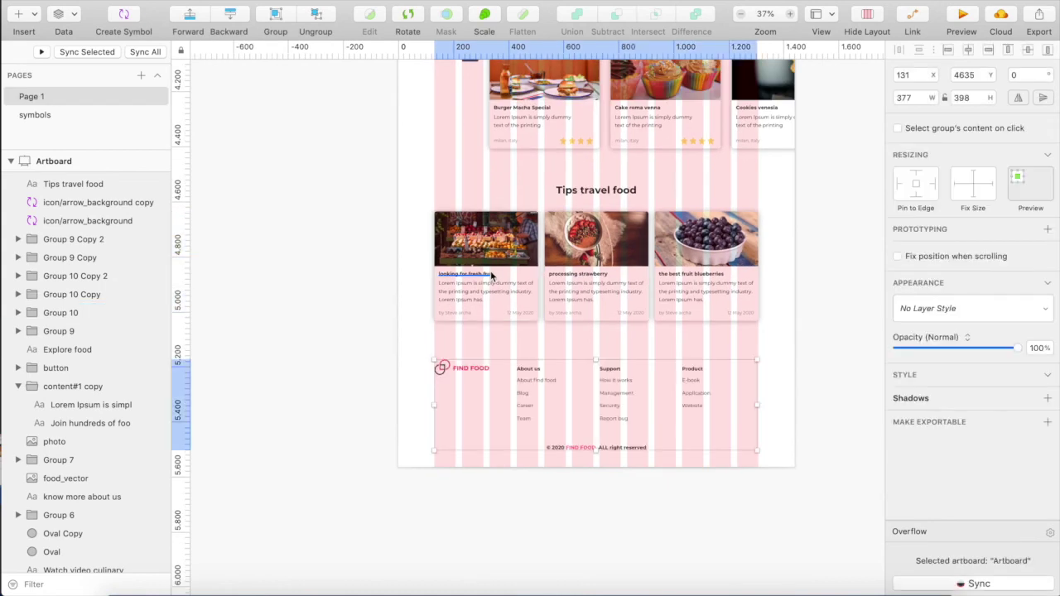
scroll(617, 339, down, 2)
scroll(617, 338, left, 1)
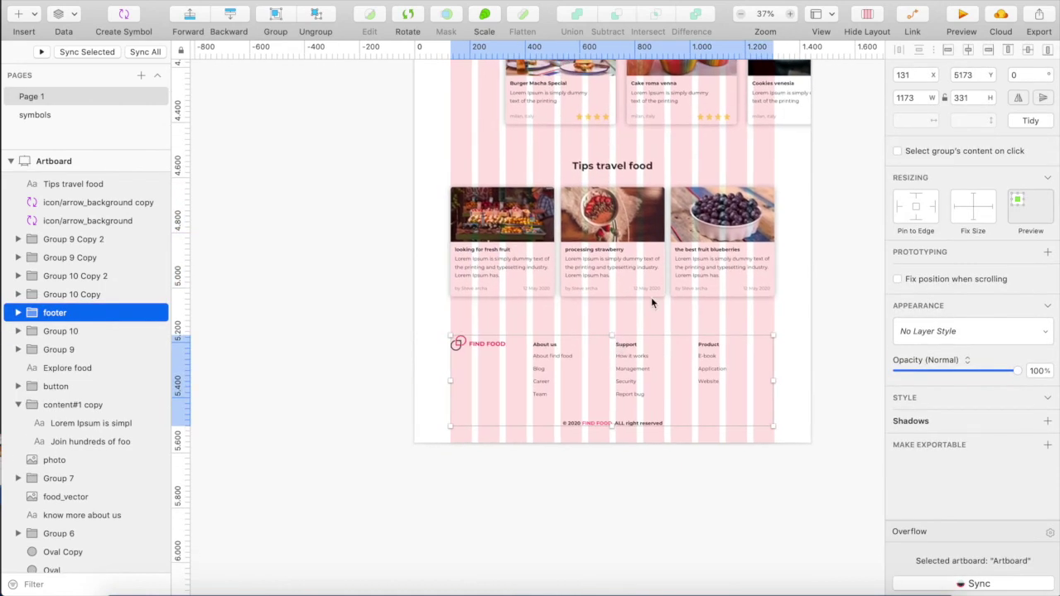
drag(635, 345, 635, 339)
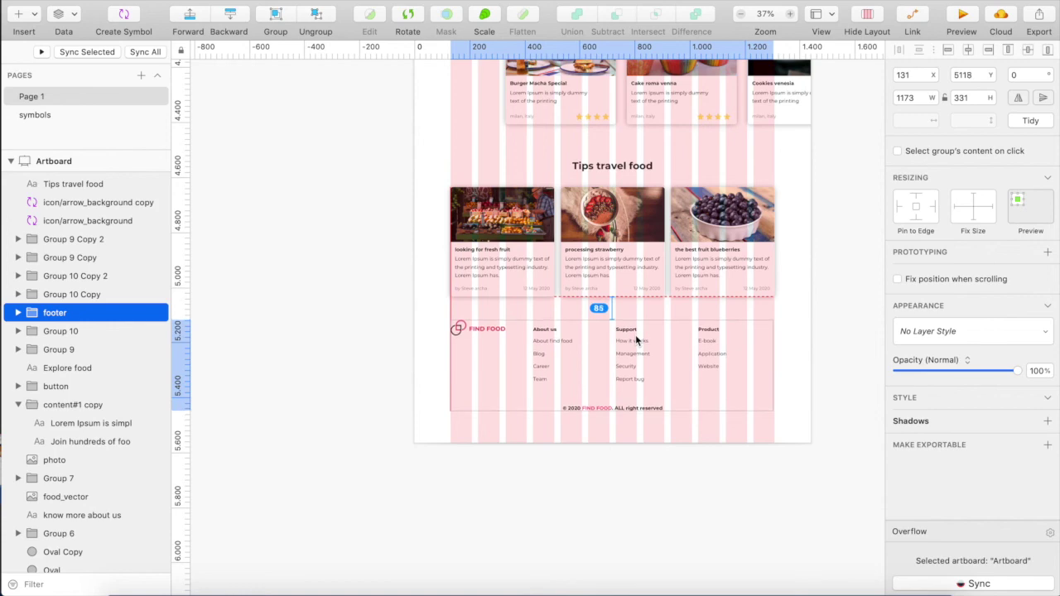
click(377, 374)
Hide the layout grid on the artboard
scroll(365, 376, down, 3)
scroll(364, 376, up, 5)
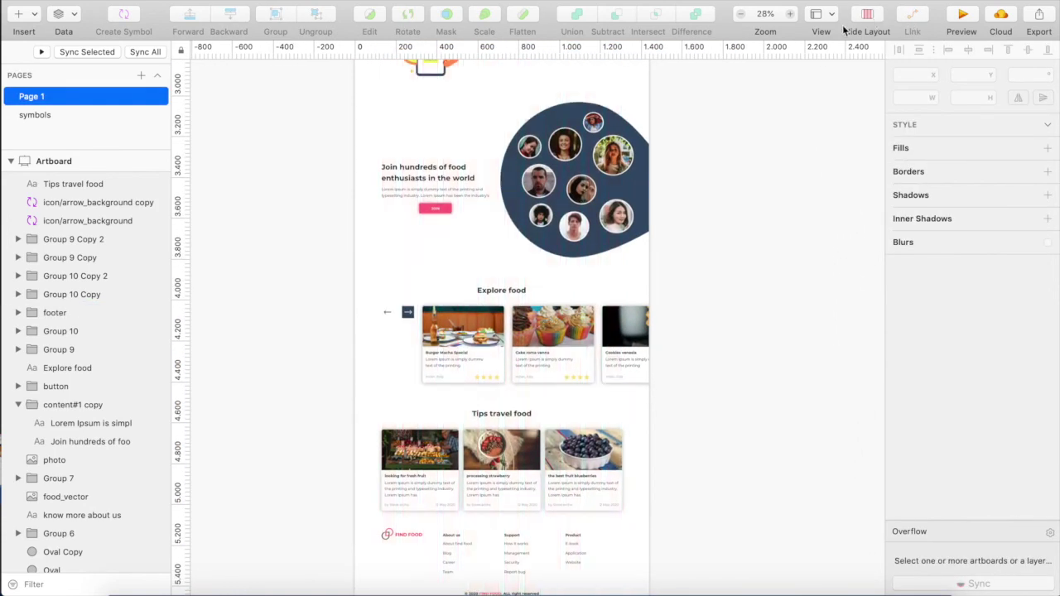
click(861, 24)
scroll(397, 228, up, 15)
scroll(396, 228, up, 3)
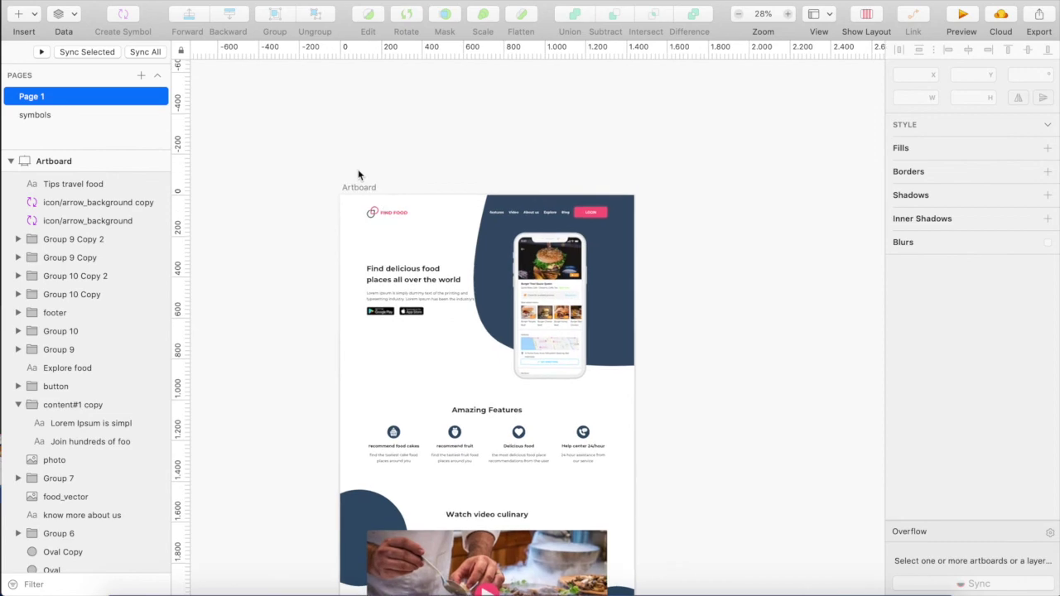
Shorten the artboard to a height of about 5547 px so it ends just below the footer, and review the page
click(358, 186)
scroll(465, 356, down, 5)
scroll(464, 355, down, 5)
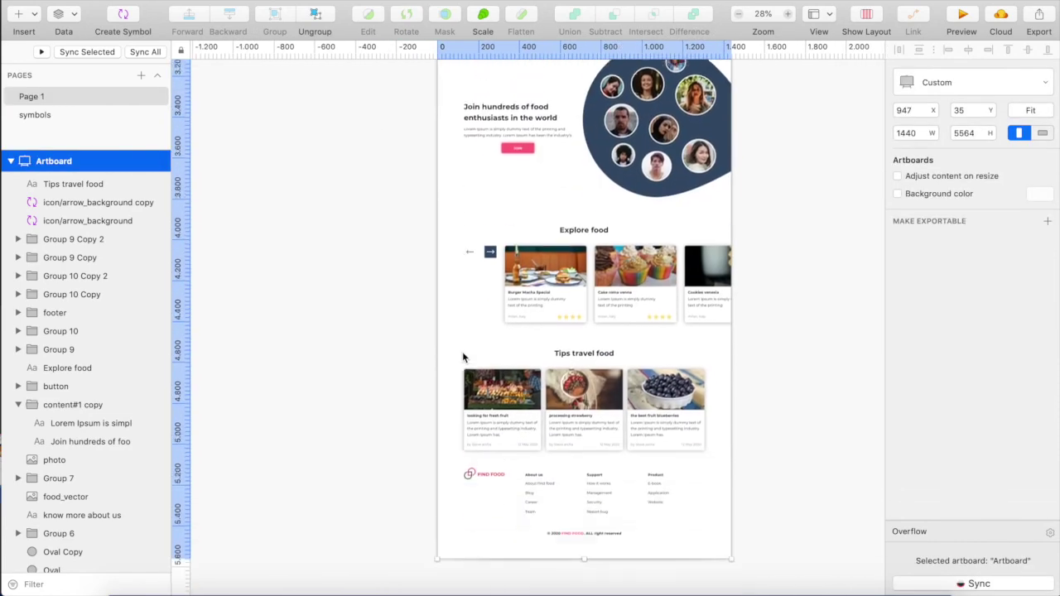
scroll(464, 354, down, 3)
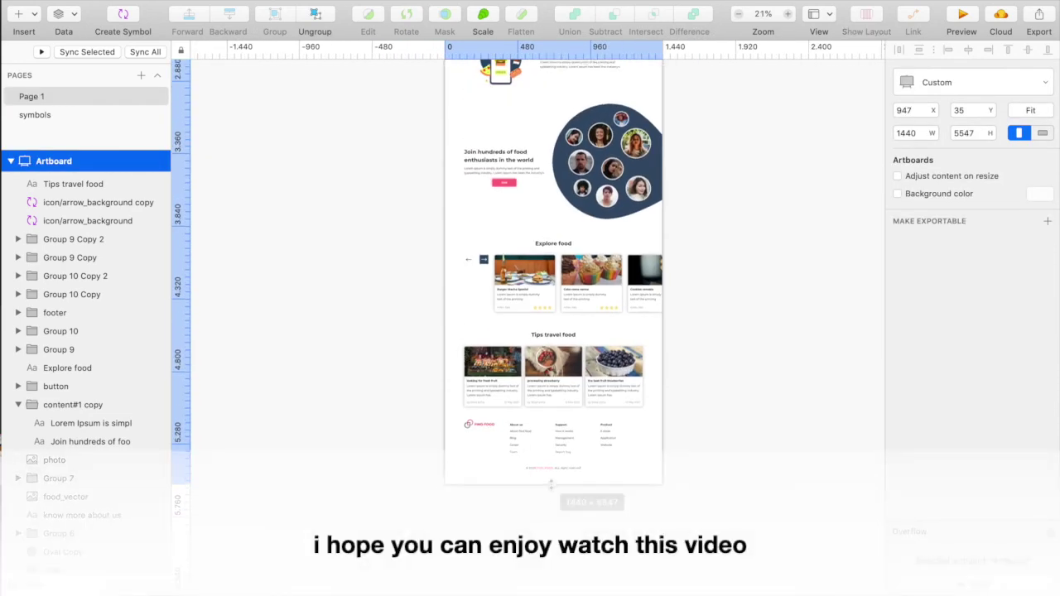
scroll(579, 497, up, 3)
click(579, 512)
scroll(453, 244, up, 10)
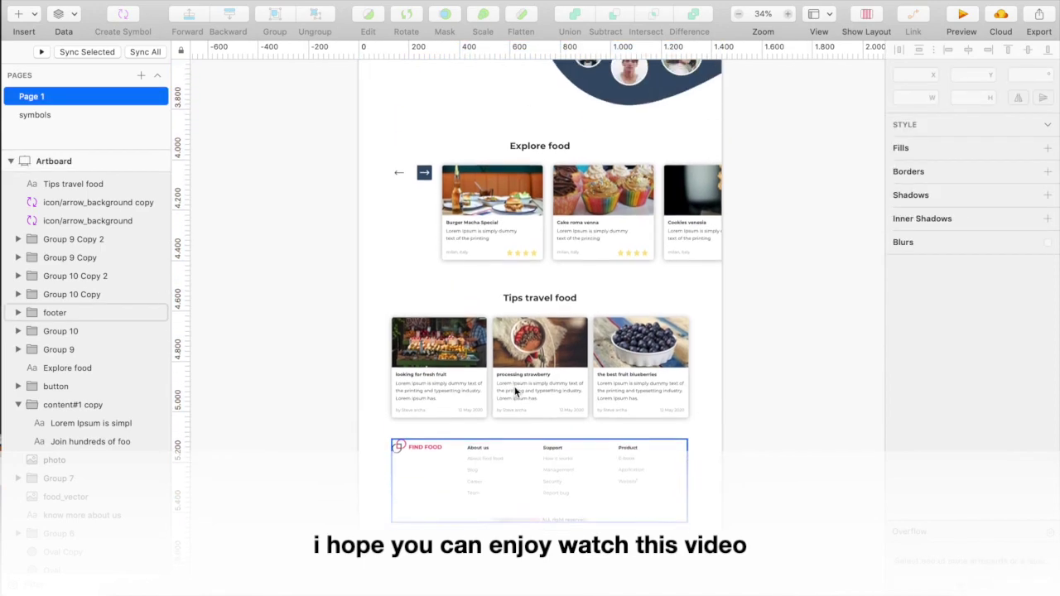
scroll(453, 240, up, 5)
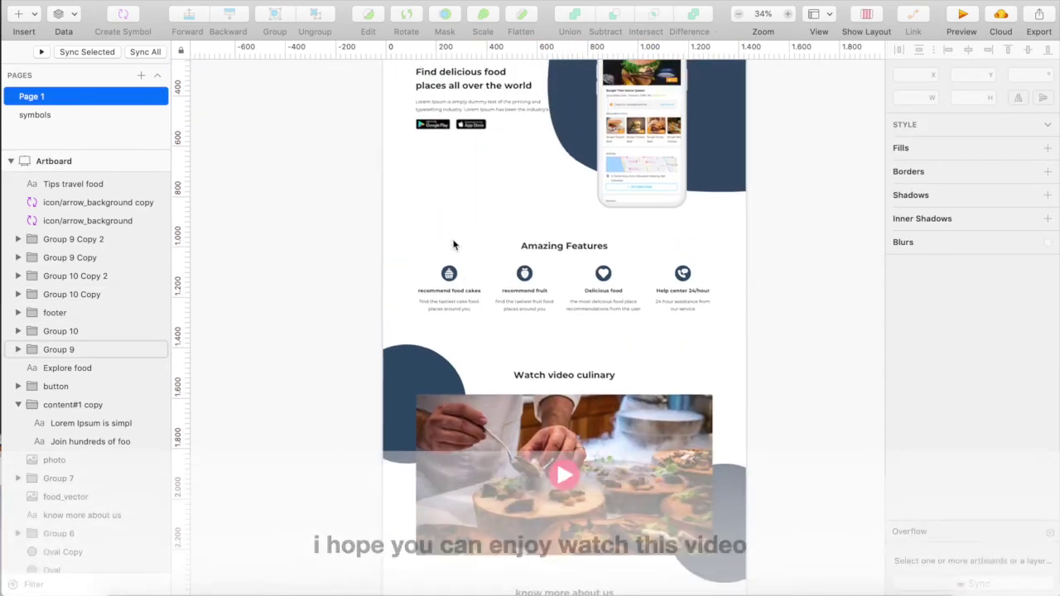